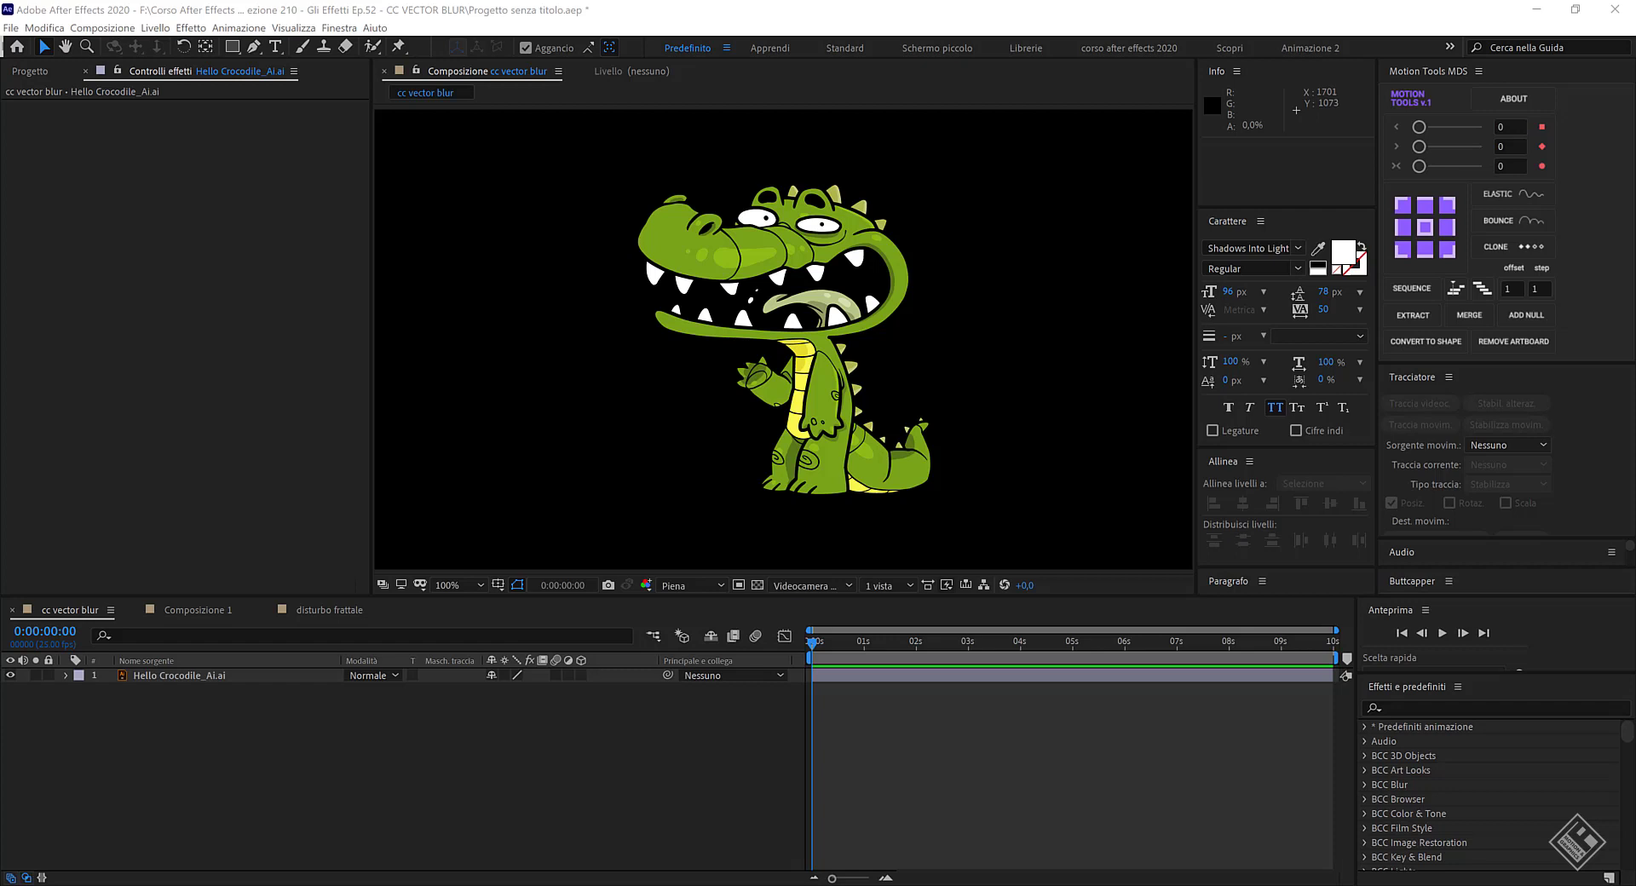
# Add a new adjustment layer above the crocodile layer.
pyautogui.click(451, 768)
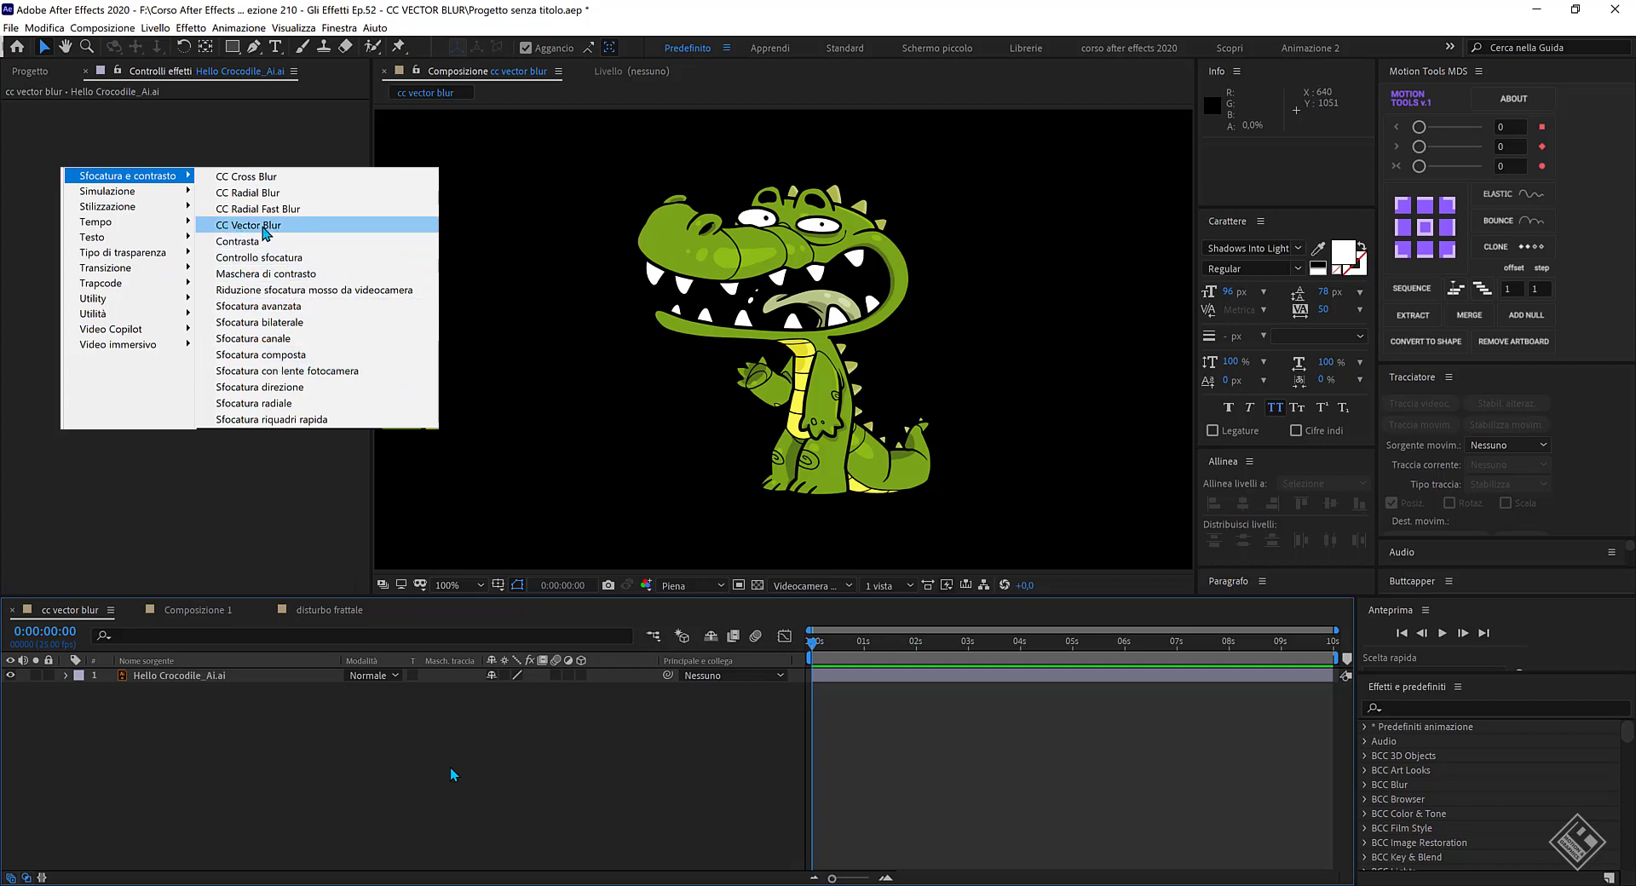
pyautogui.click(263, 227)
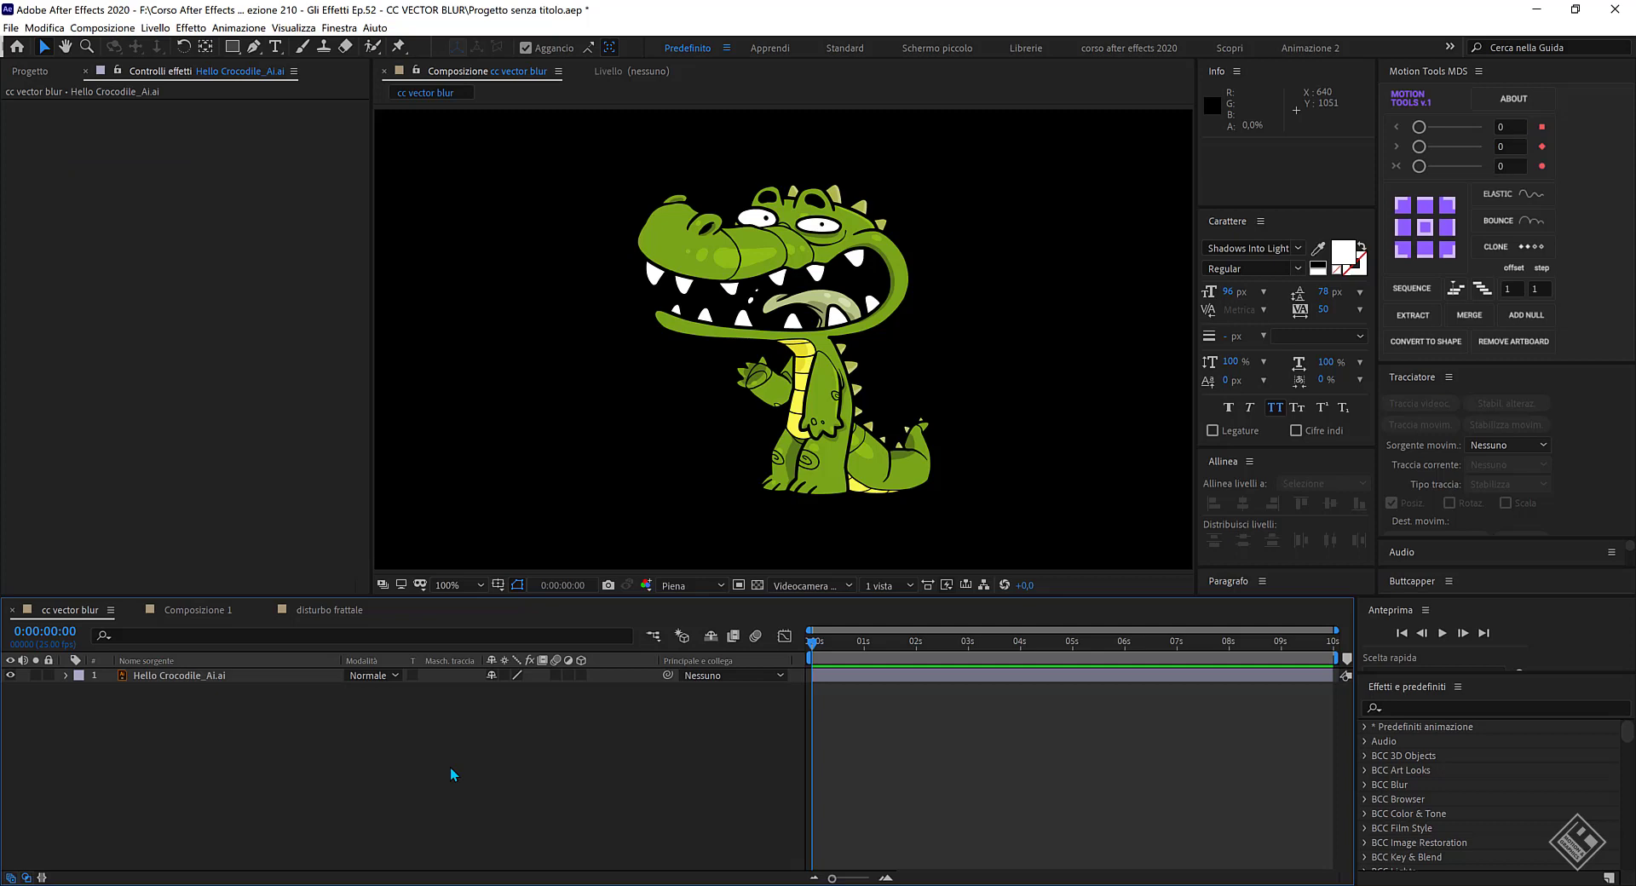
pyautogui.click(167, 676)
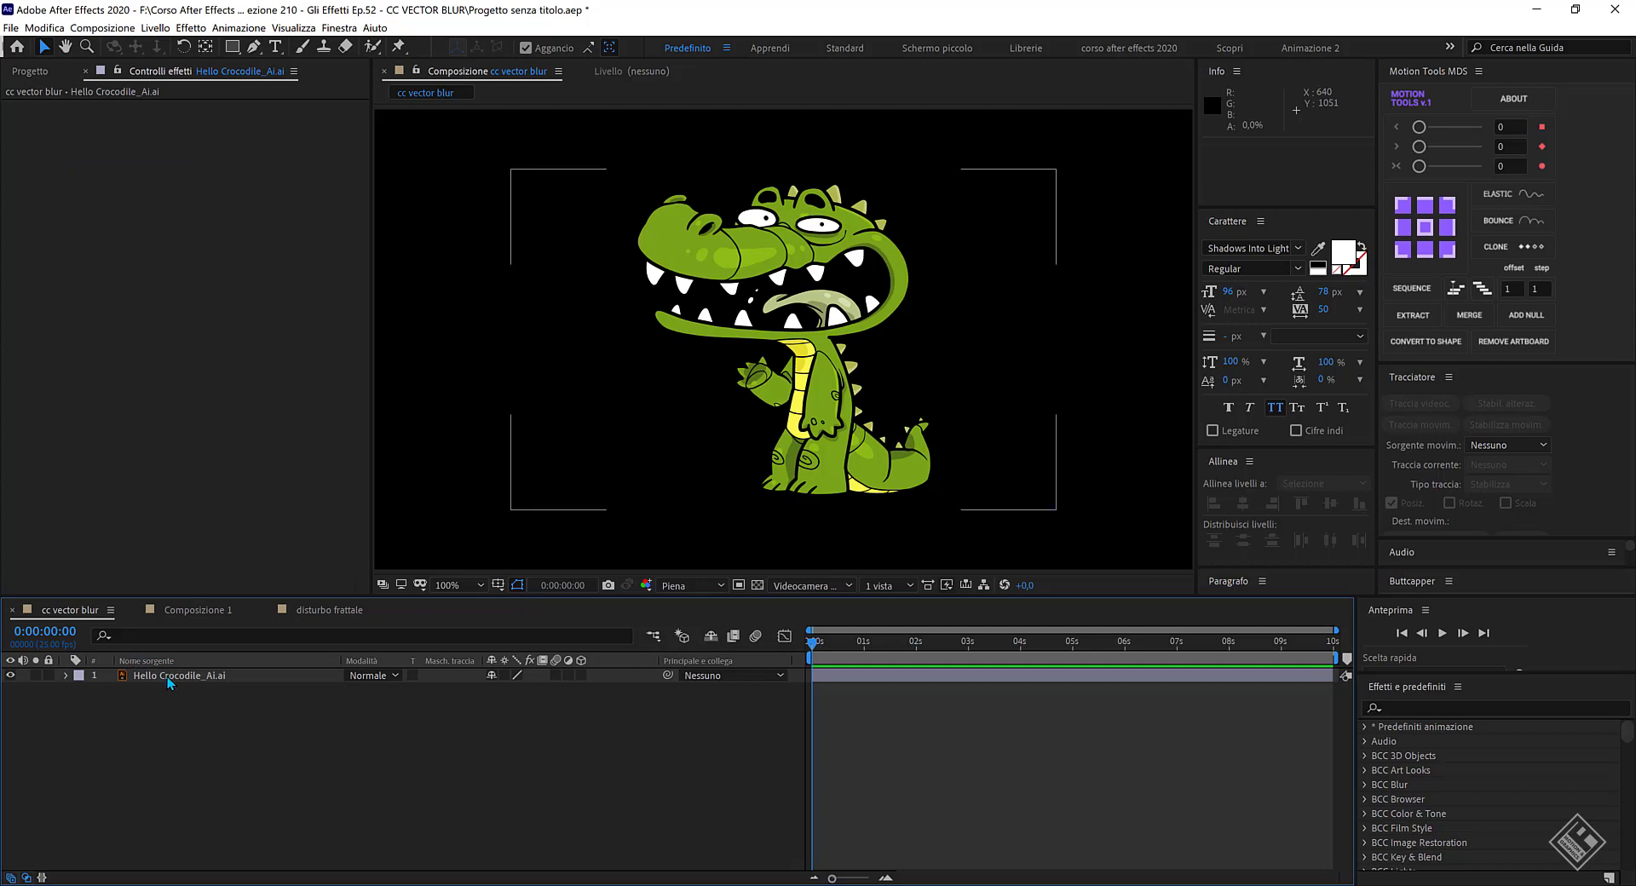
pyautogui.rightClick(259, 740)
pyautogui.moveTo(457, 596)
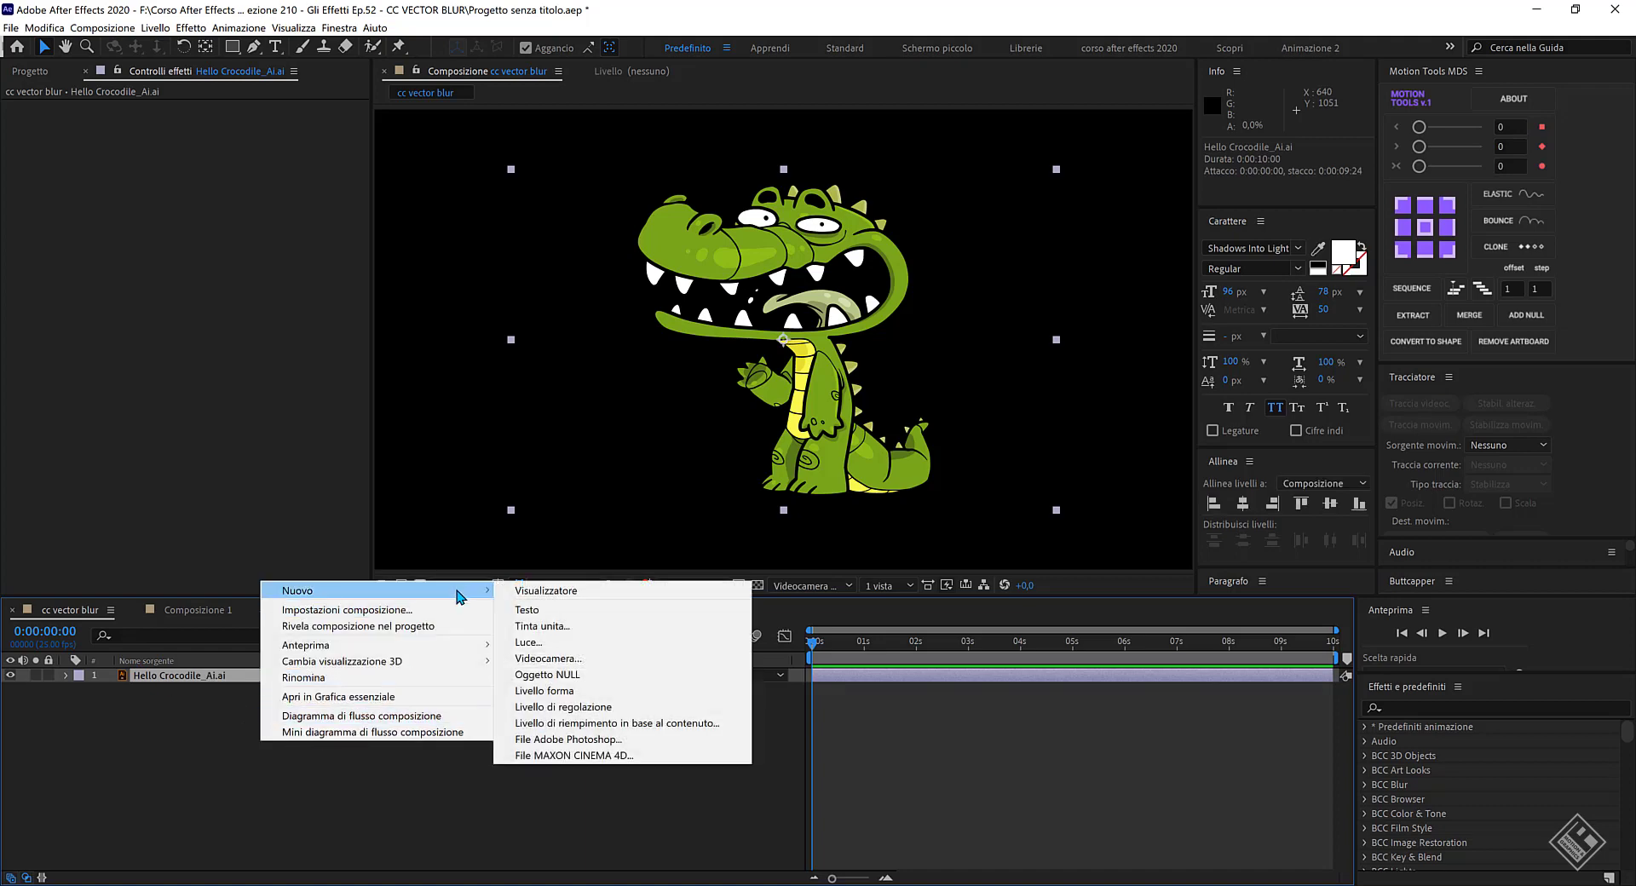
pyautogui.click(564, 708)
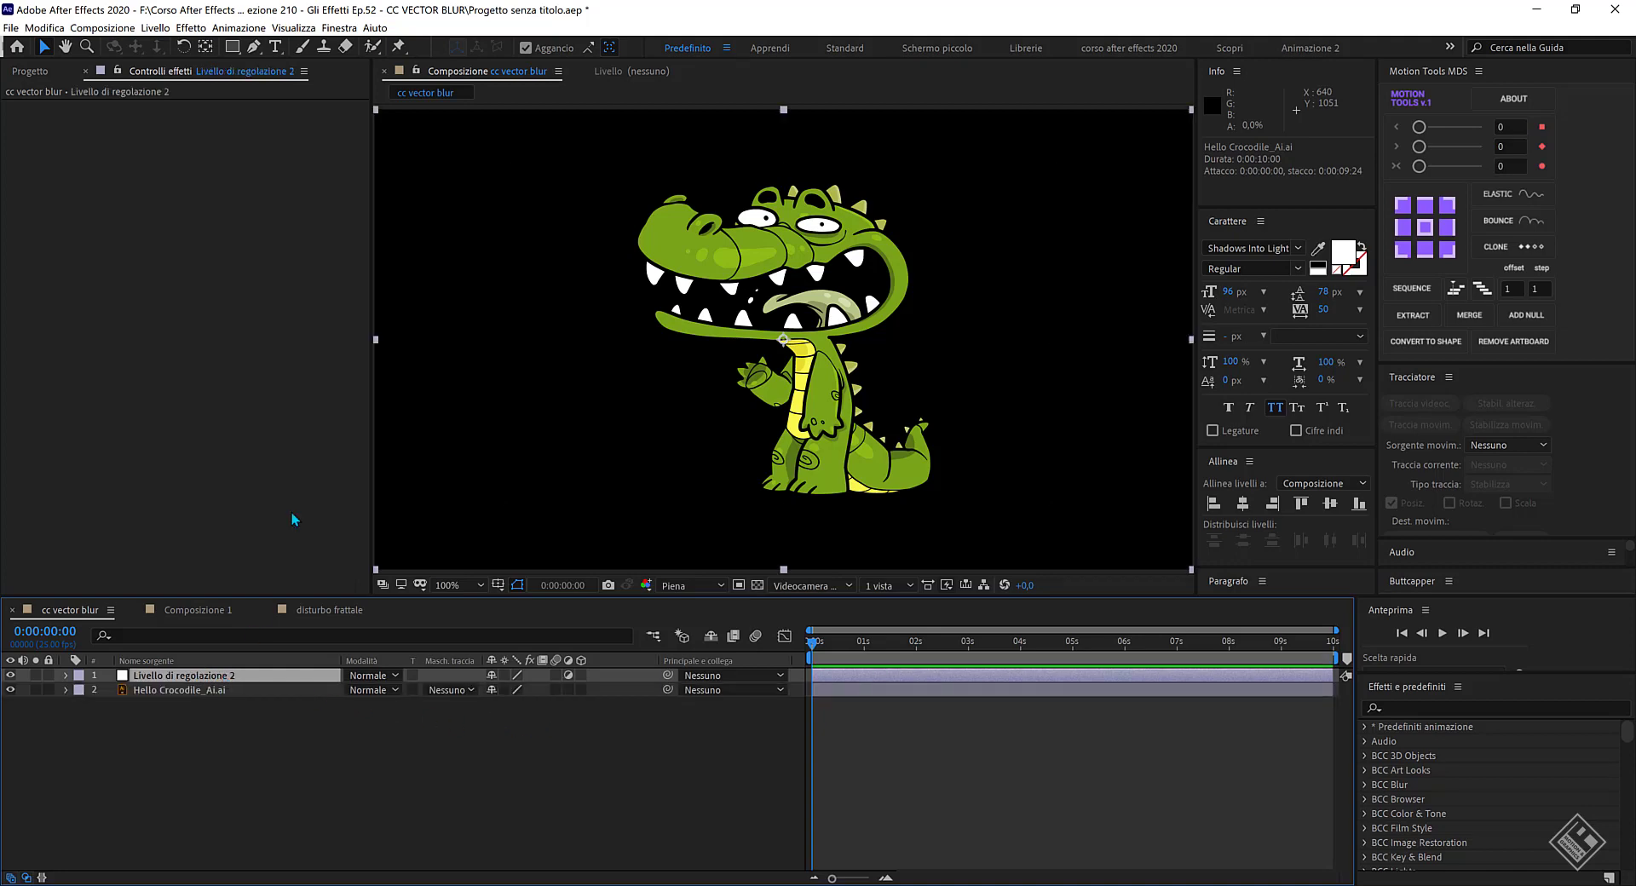
# Apply CC Vector Blur from Sfocatura e contrasto to the adjustment layer.
pyautogui.click(191, 27)
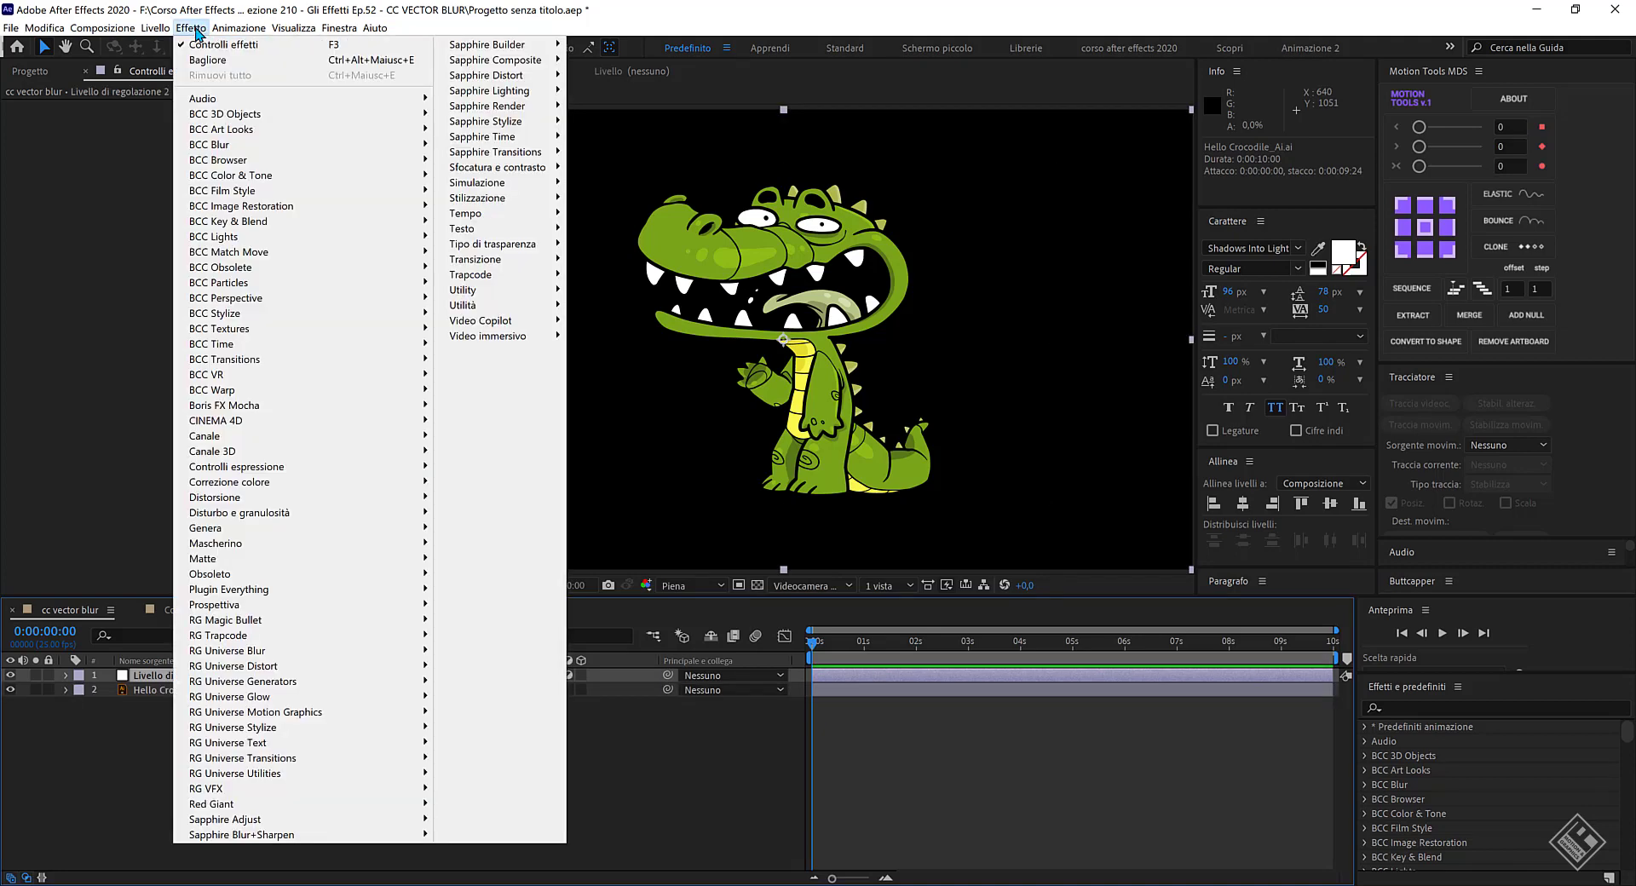
pyautogui.moveTo(519, 172)
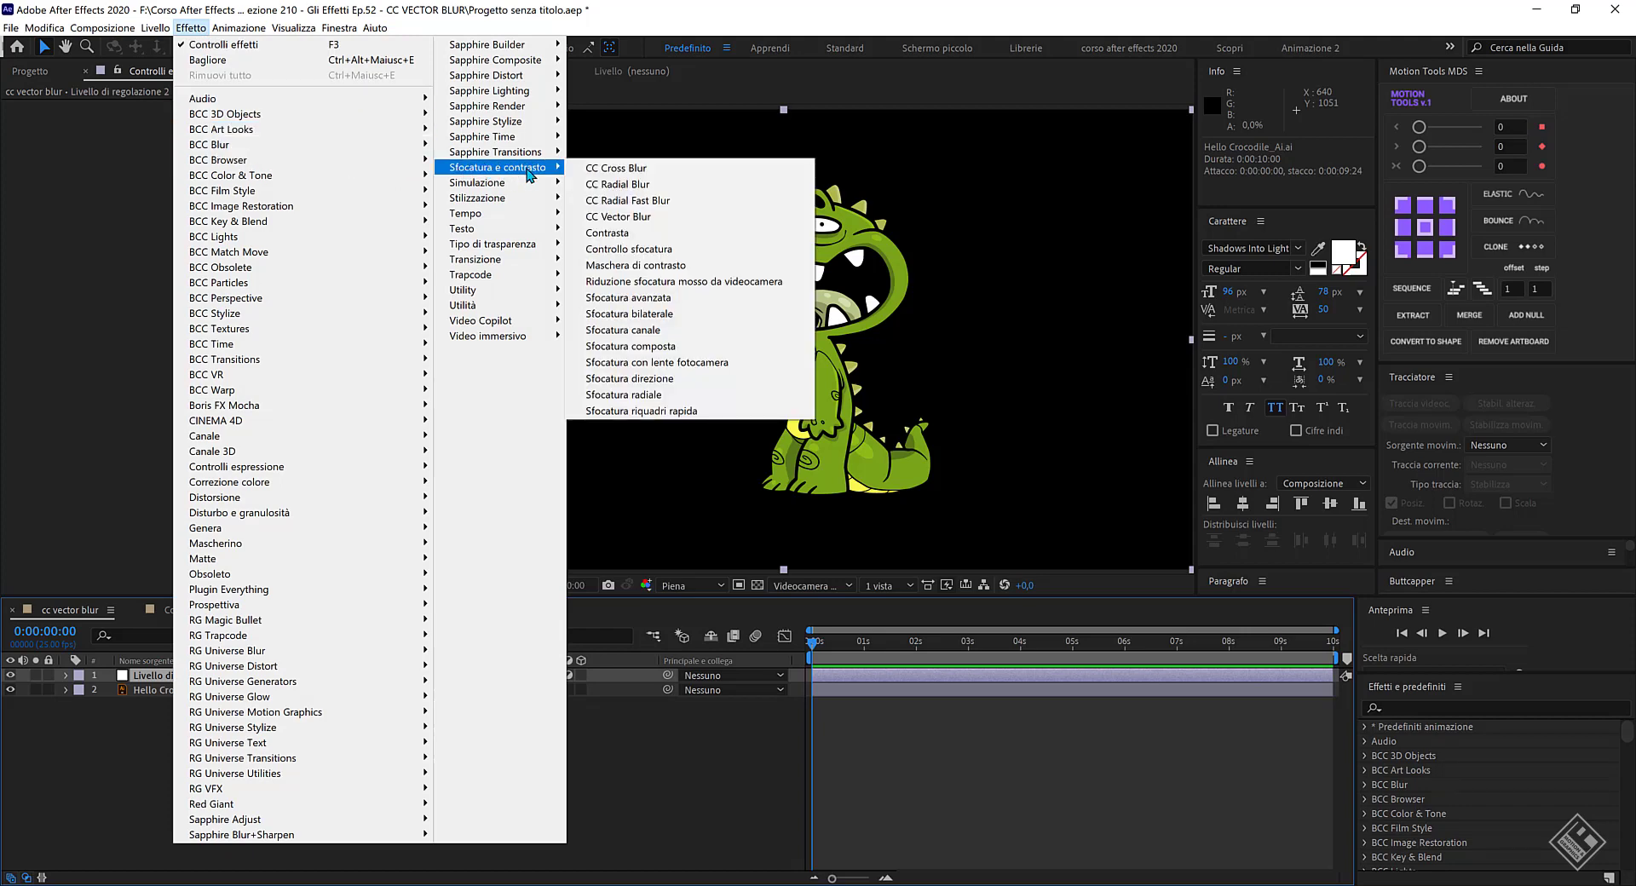
pyautogui.click(615, 218)
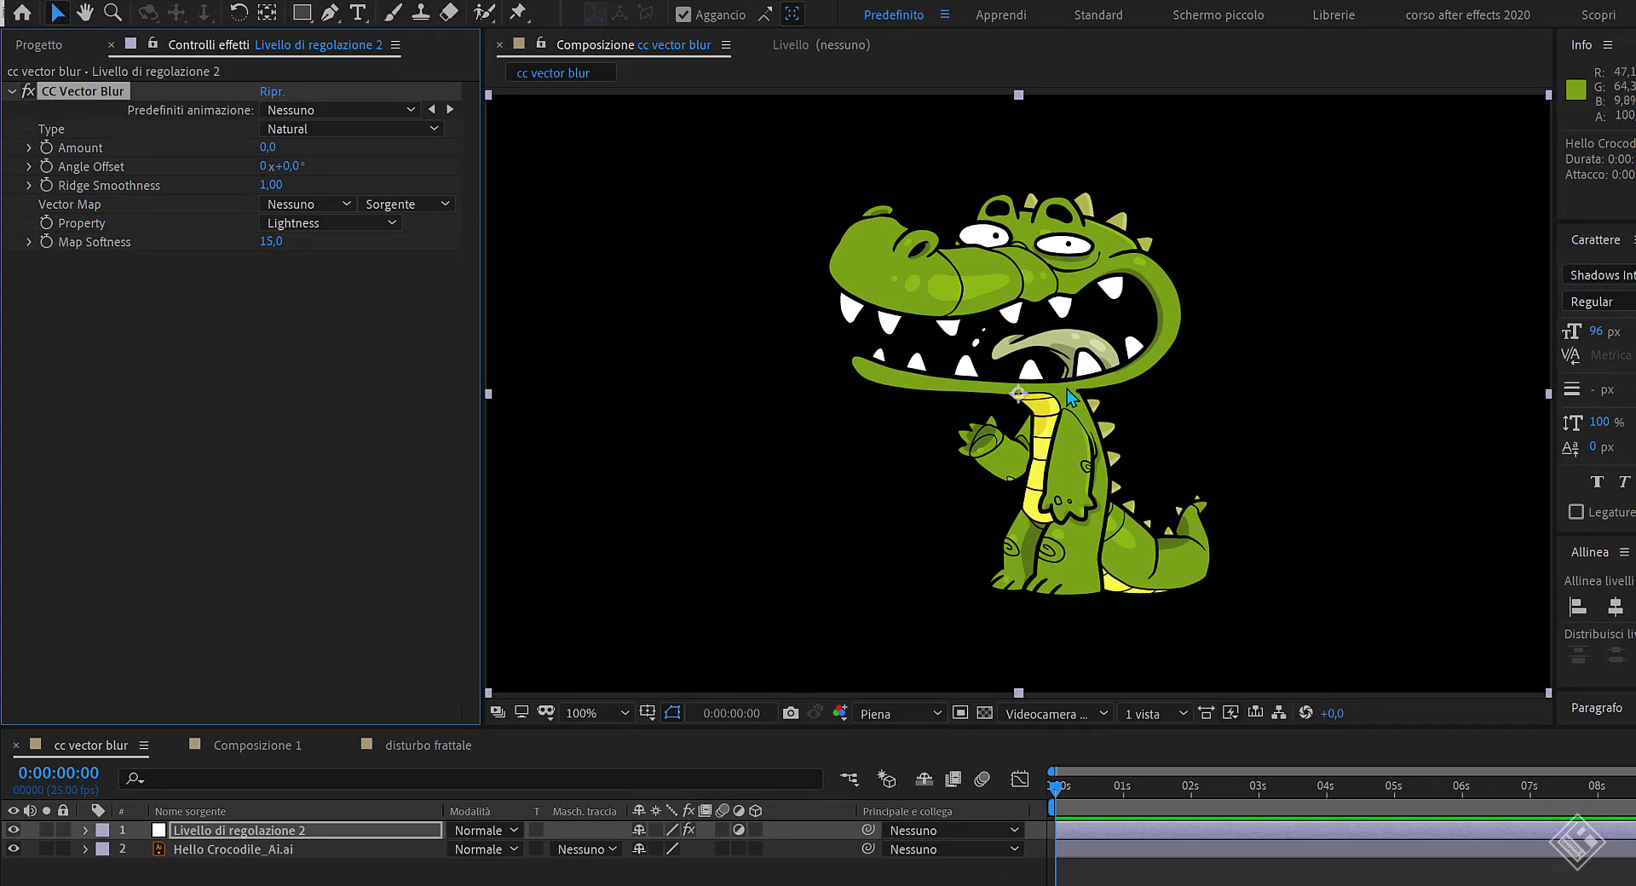
# Scale the crocodile layer to 136% with Continuously Rasterize on, then deselect it.
pyautogui.click(193, 853)
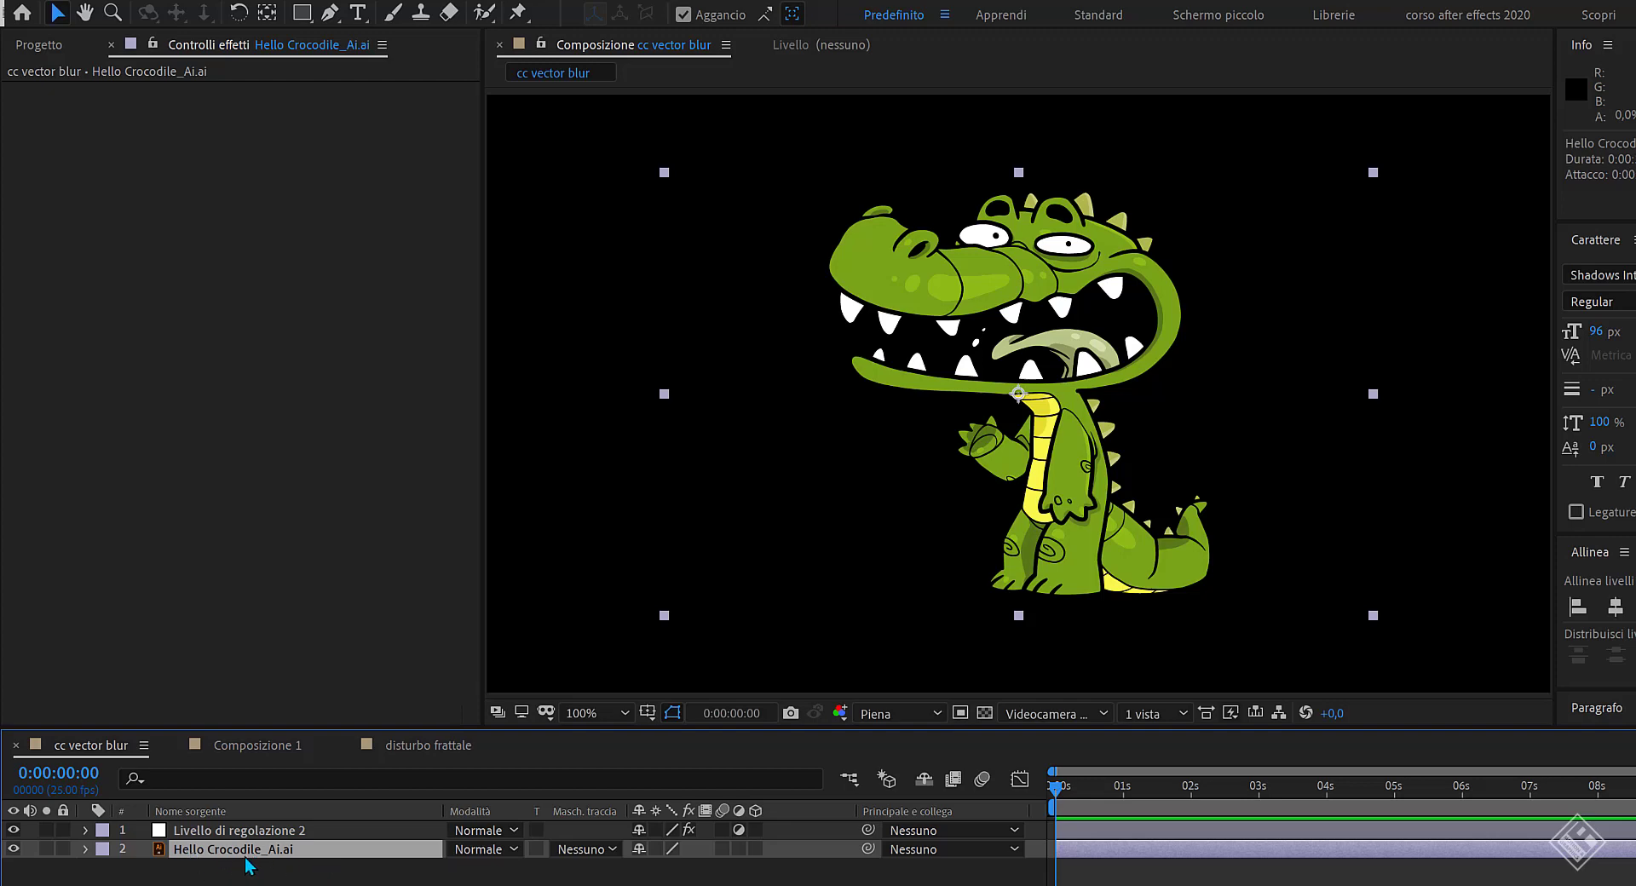
pyautogui.press('s')
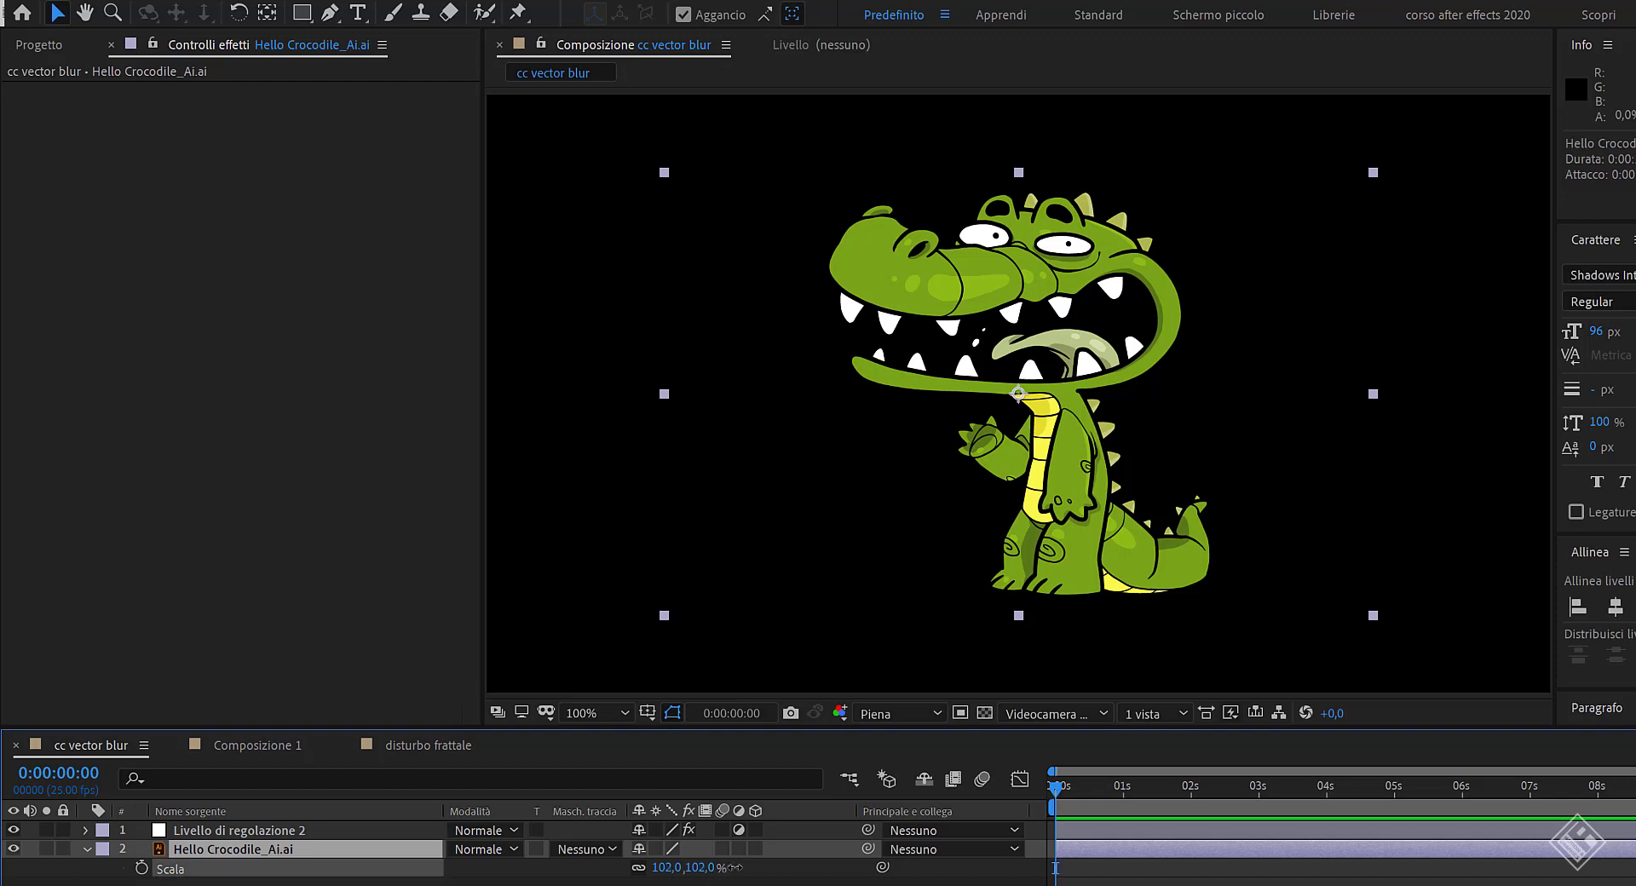
pyautogui.moveTo(697, 867); pyautogui.dragTo(733, 867)
pyautogui.moveTo(923, 855); pyautogui.dragTo(895, 861)
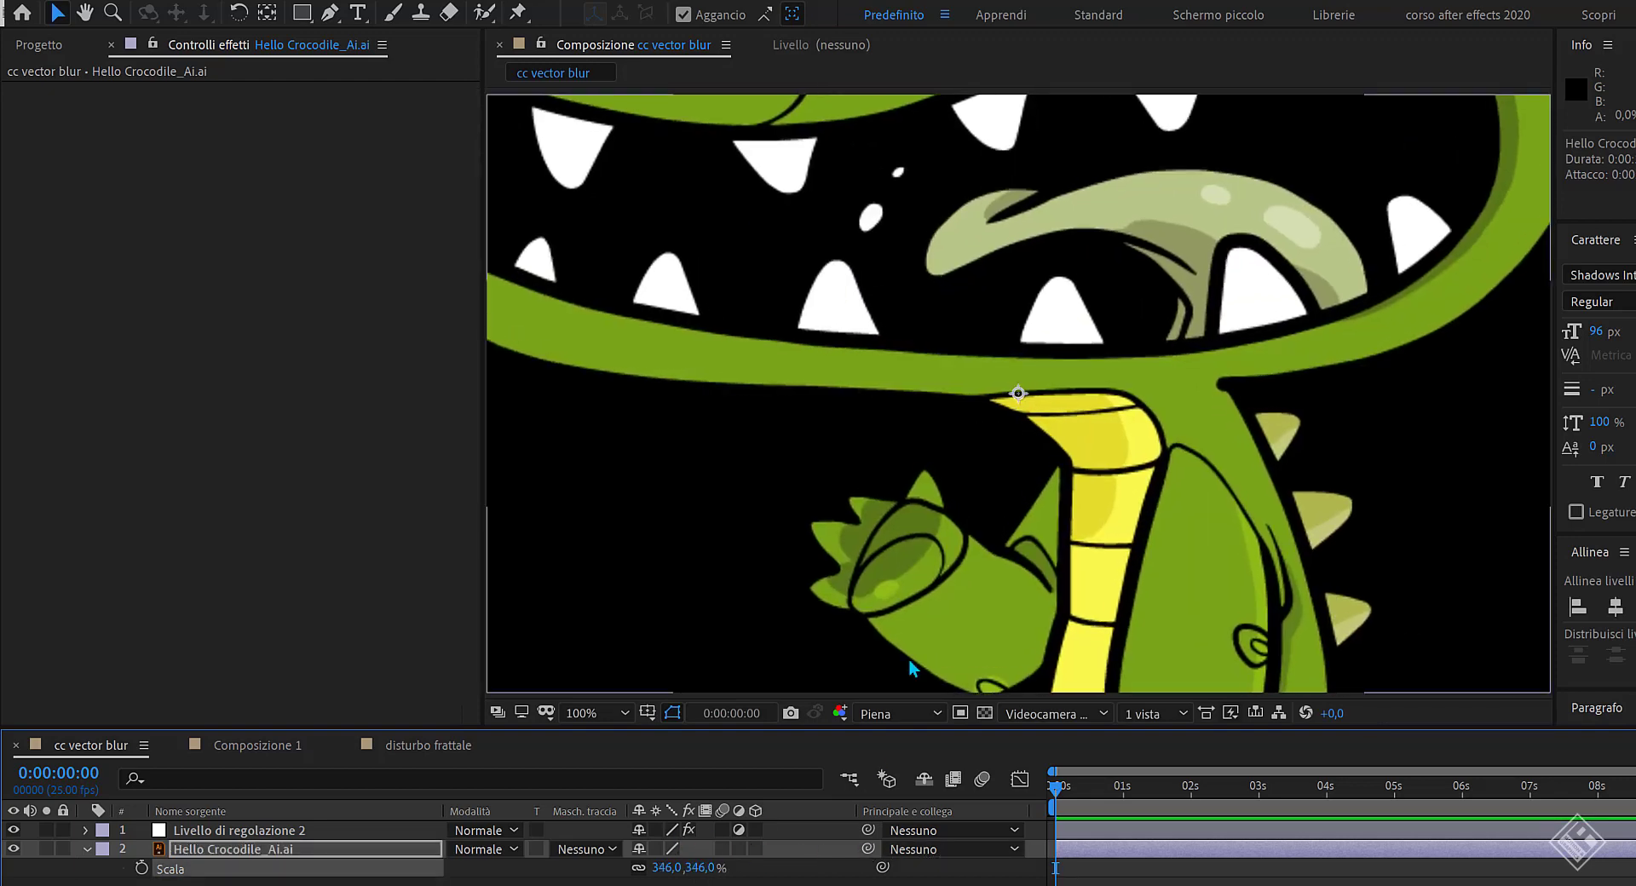
pyautogui.click(657, 848)
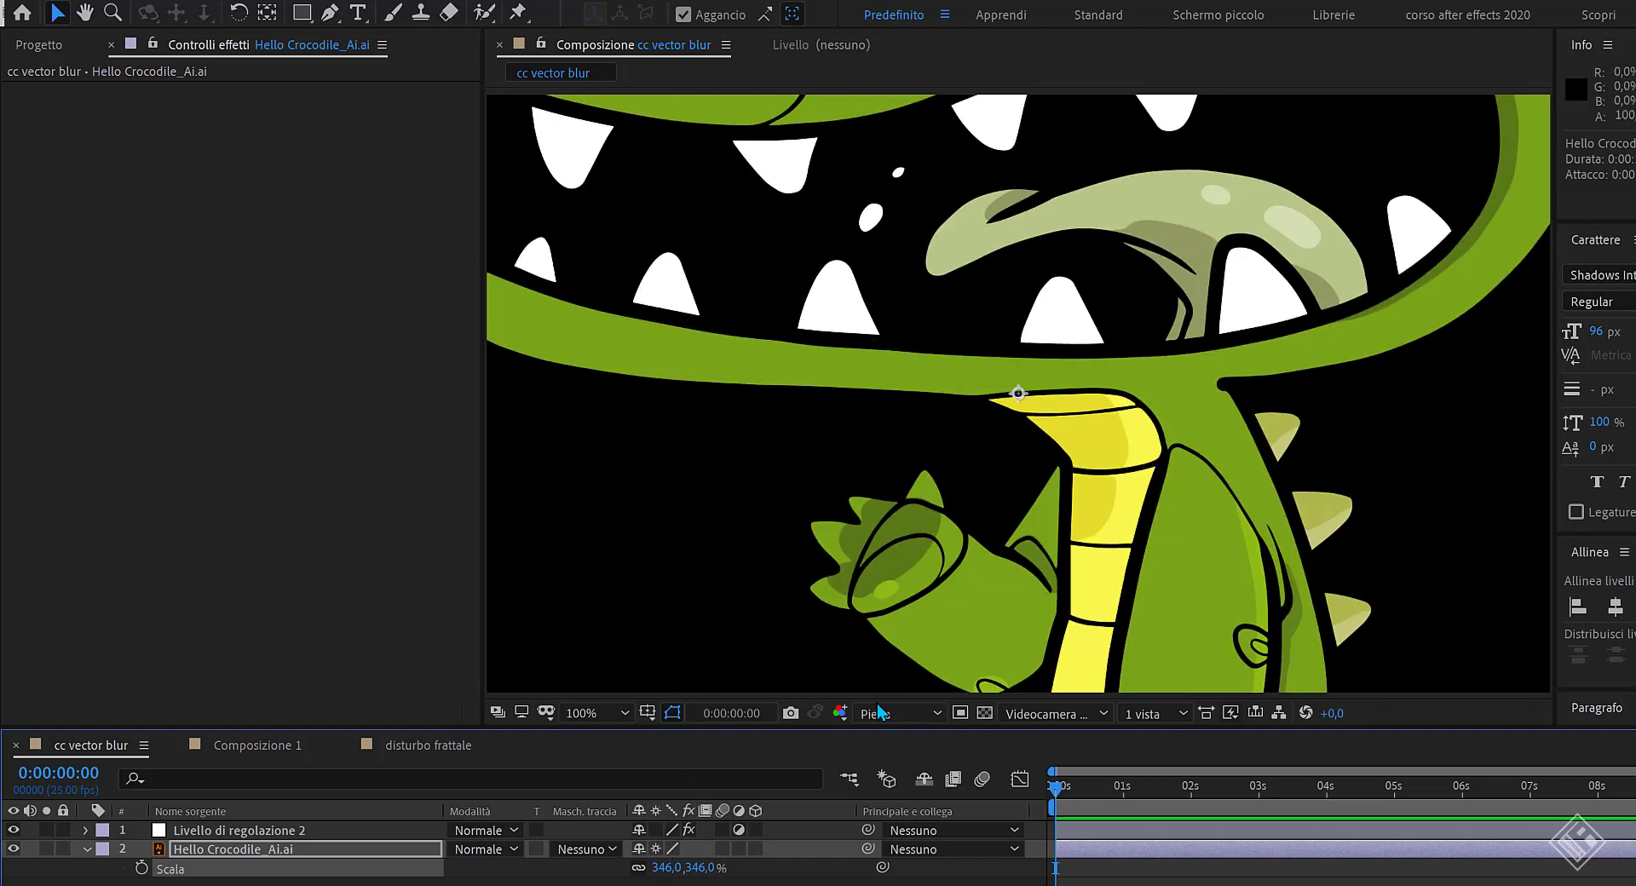
pyautogui.moveTo(698, 867)
pyautogui.mouseDown()
pyautogui.moveTo(854, 870)
pyautogui.moveTo(461, 854)
pyautogui.mouseUp()
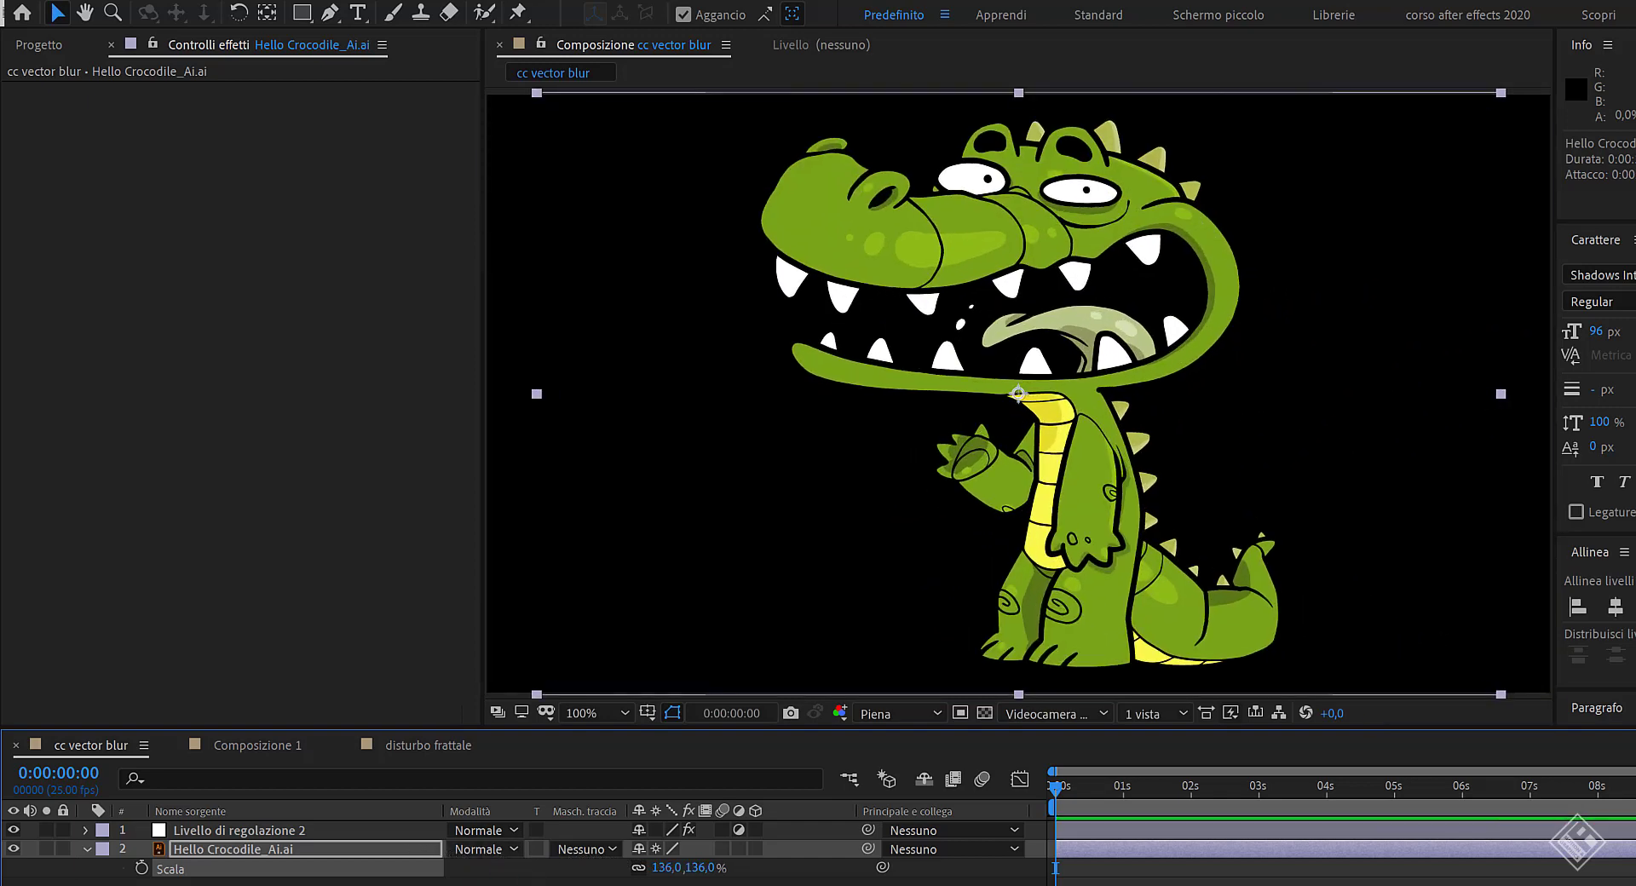
pyautogui.hotkey('ctrl', 'shift', 'a')
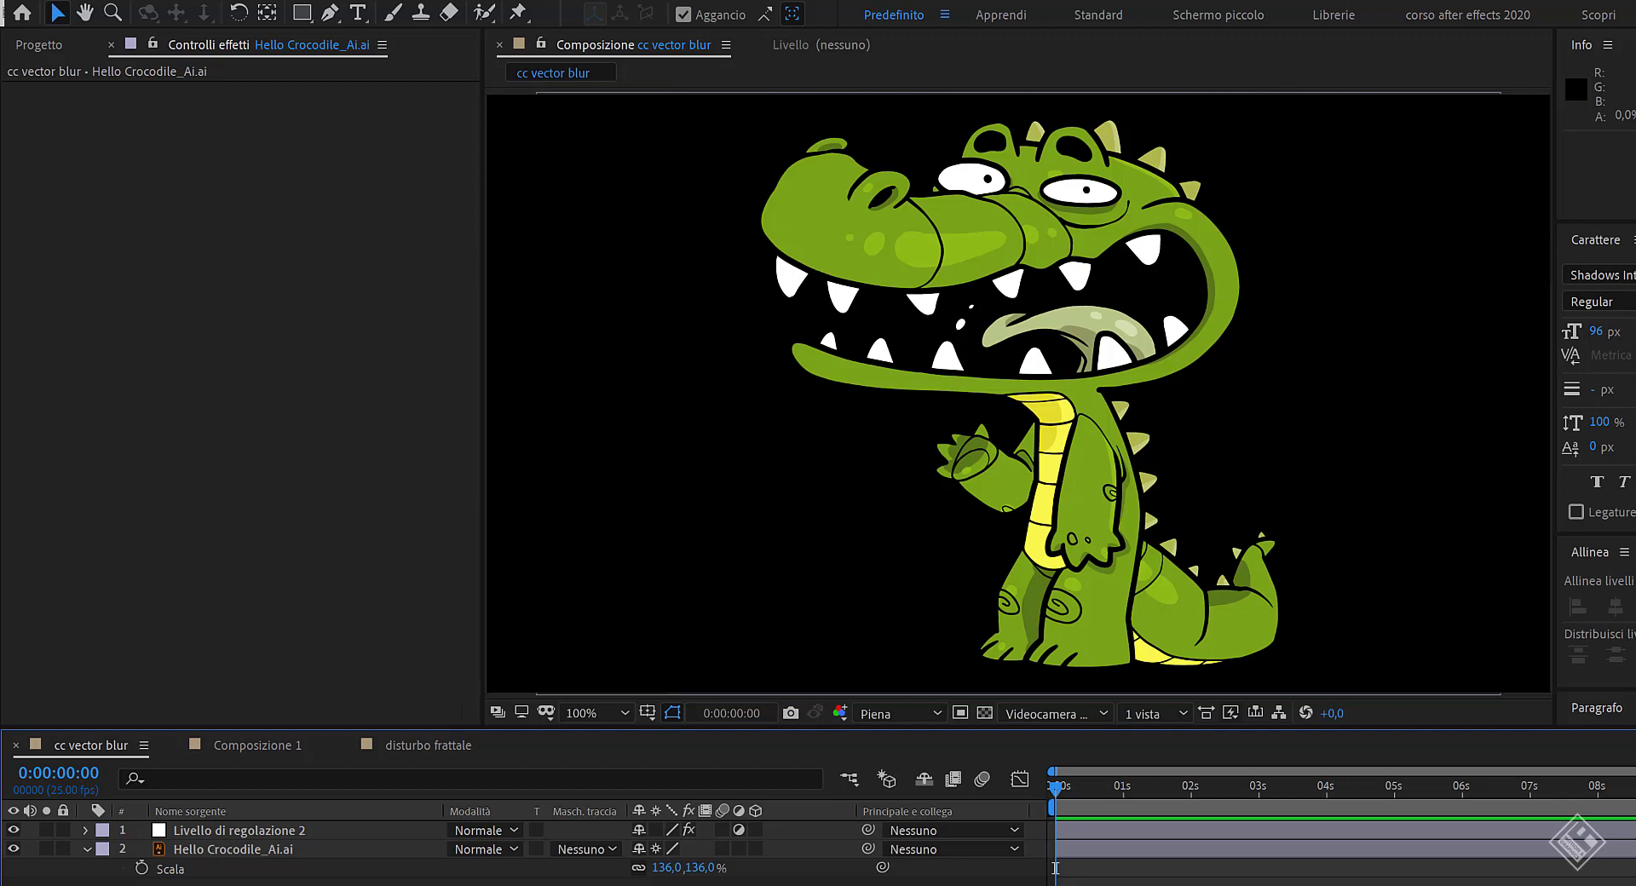
# Test CC Vector Blur Amount at 44, -23 and 11, then reset Amount to 0.
pyautogui.click(87, 849)
pyautogui.click(270, 833)
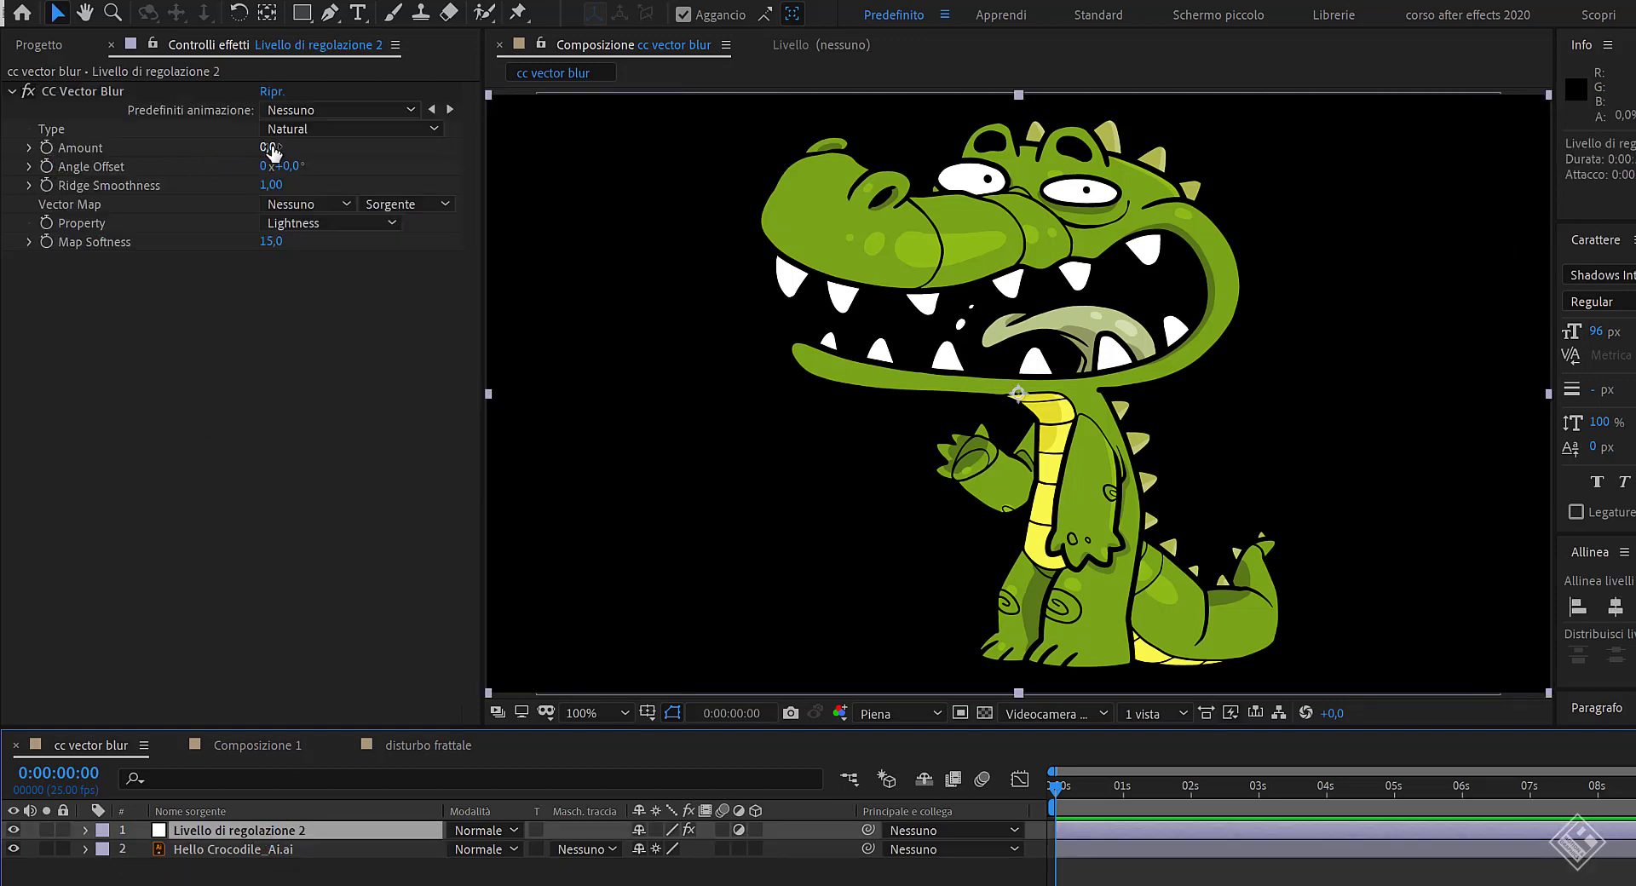
pyautogui.moveTo(271, 151); pyautogui.dragTo(319, 145)
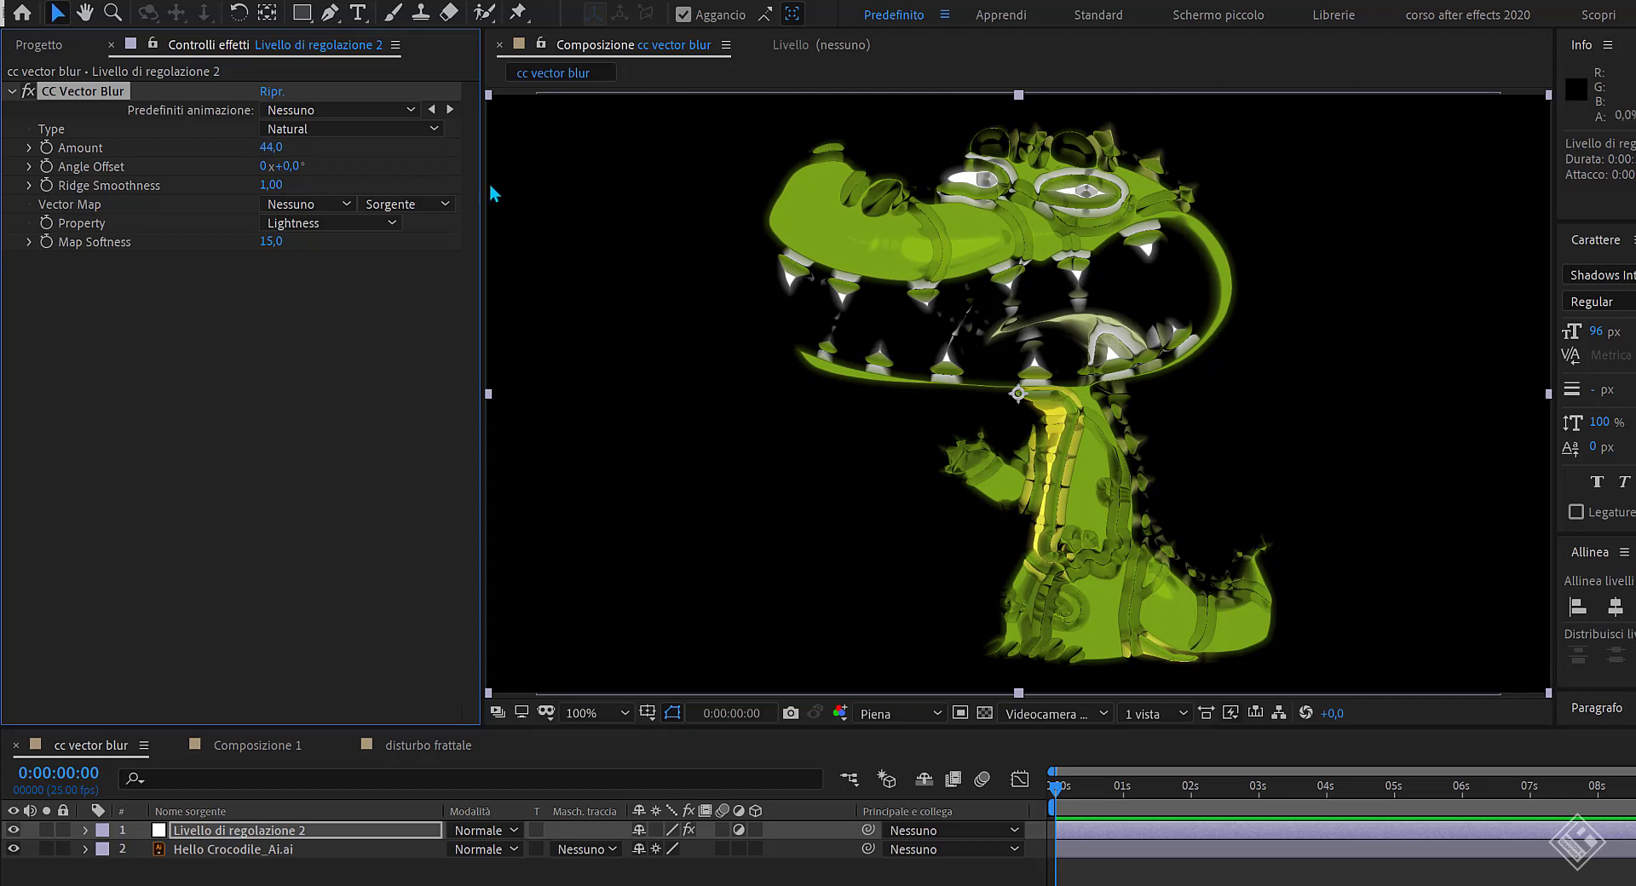
pyautogui.moveTo(277, 151)
pyautogui.mouseDown()
pyautogui.moveTo(207, 158)
pyautogui.moveTo(338, 163)
pyautogui.moveTo(175, 156)
pyautogui.mouseUp()
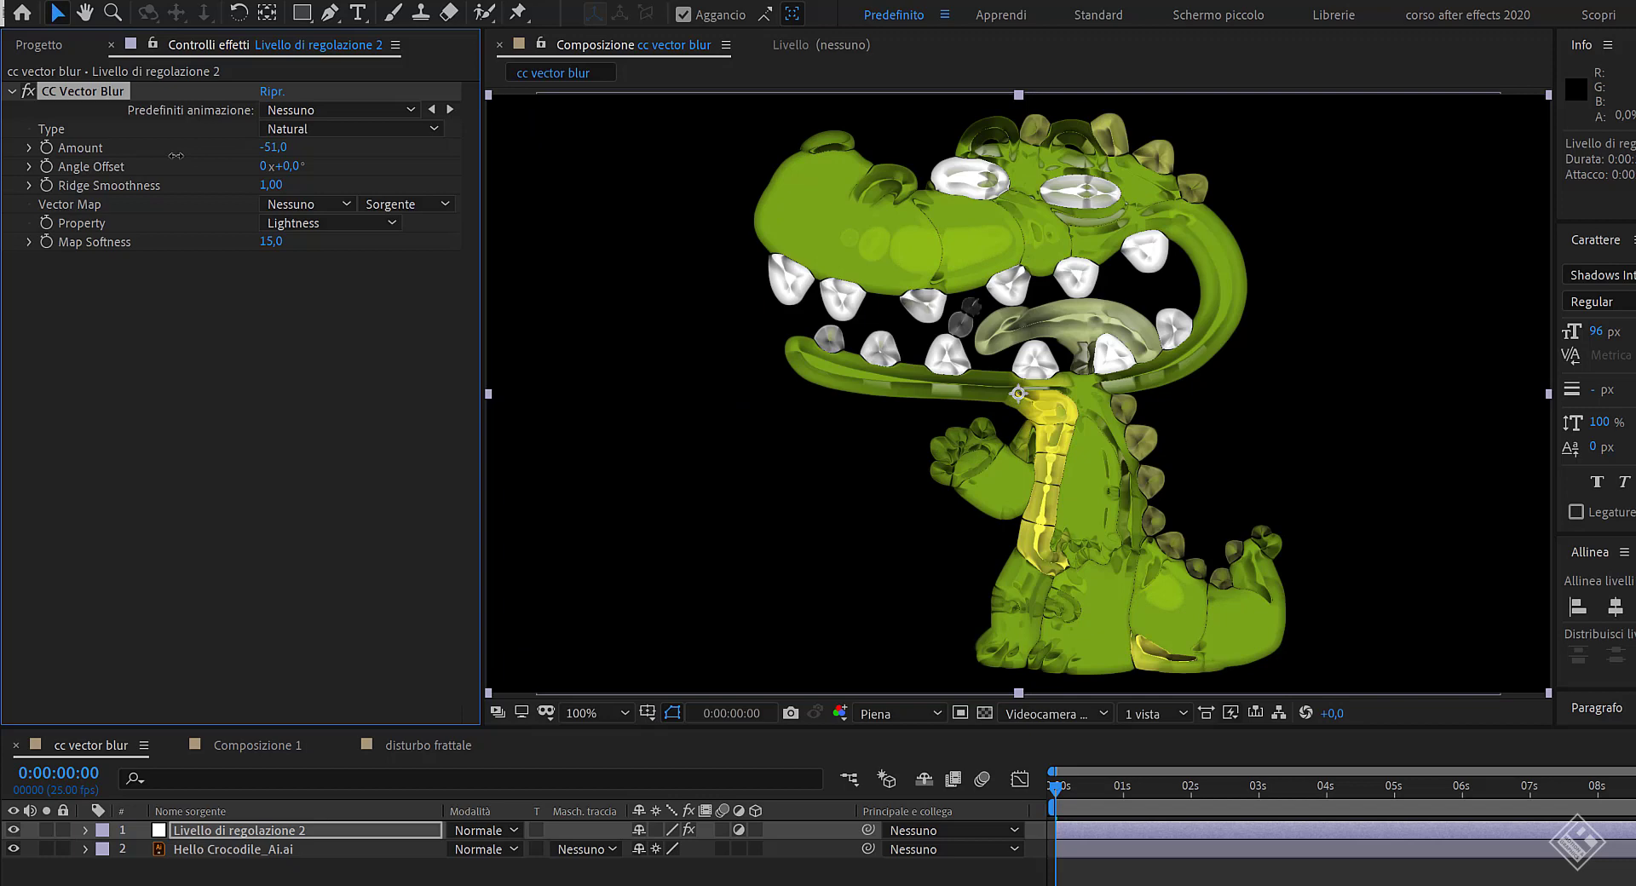
pyautogui.moveTo(210, 156)
pyautogui.mouseDown()
pyautogui.moveTo(252, 159)
pyautogui.moveTo(184, 153)
pyautogui.mouseUp()
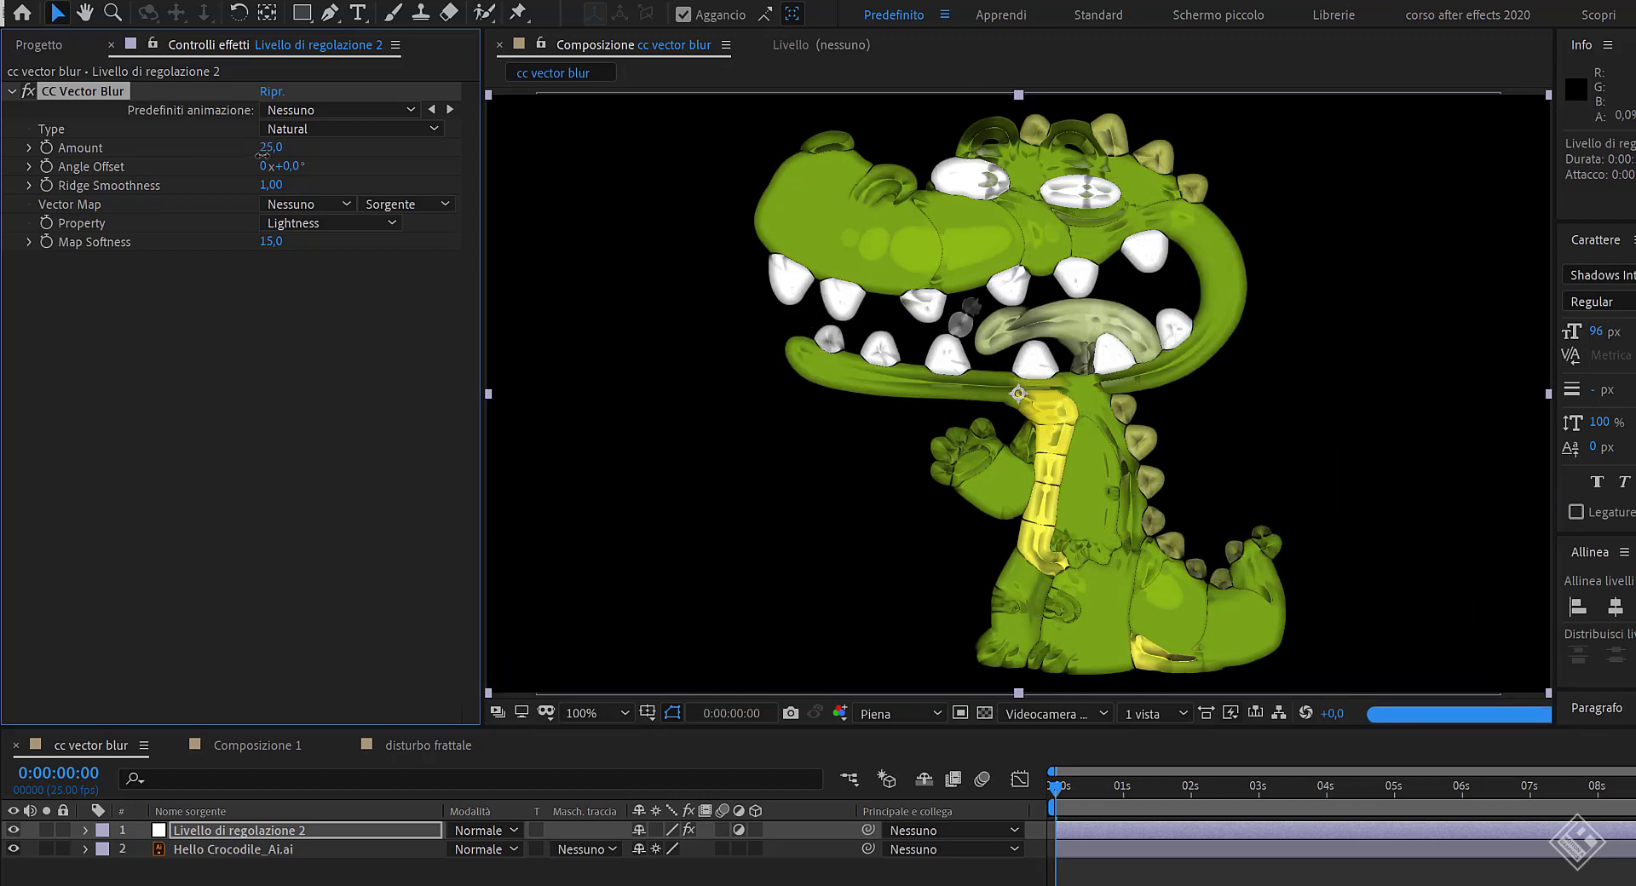
pyautogui.rightClick(184, 153)
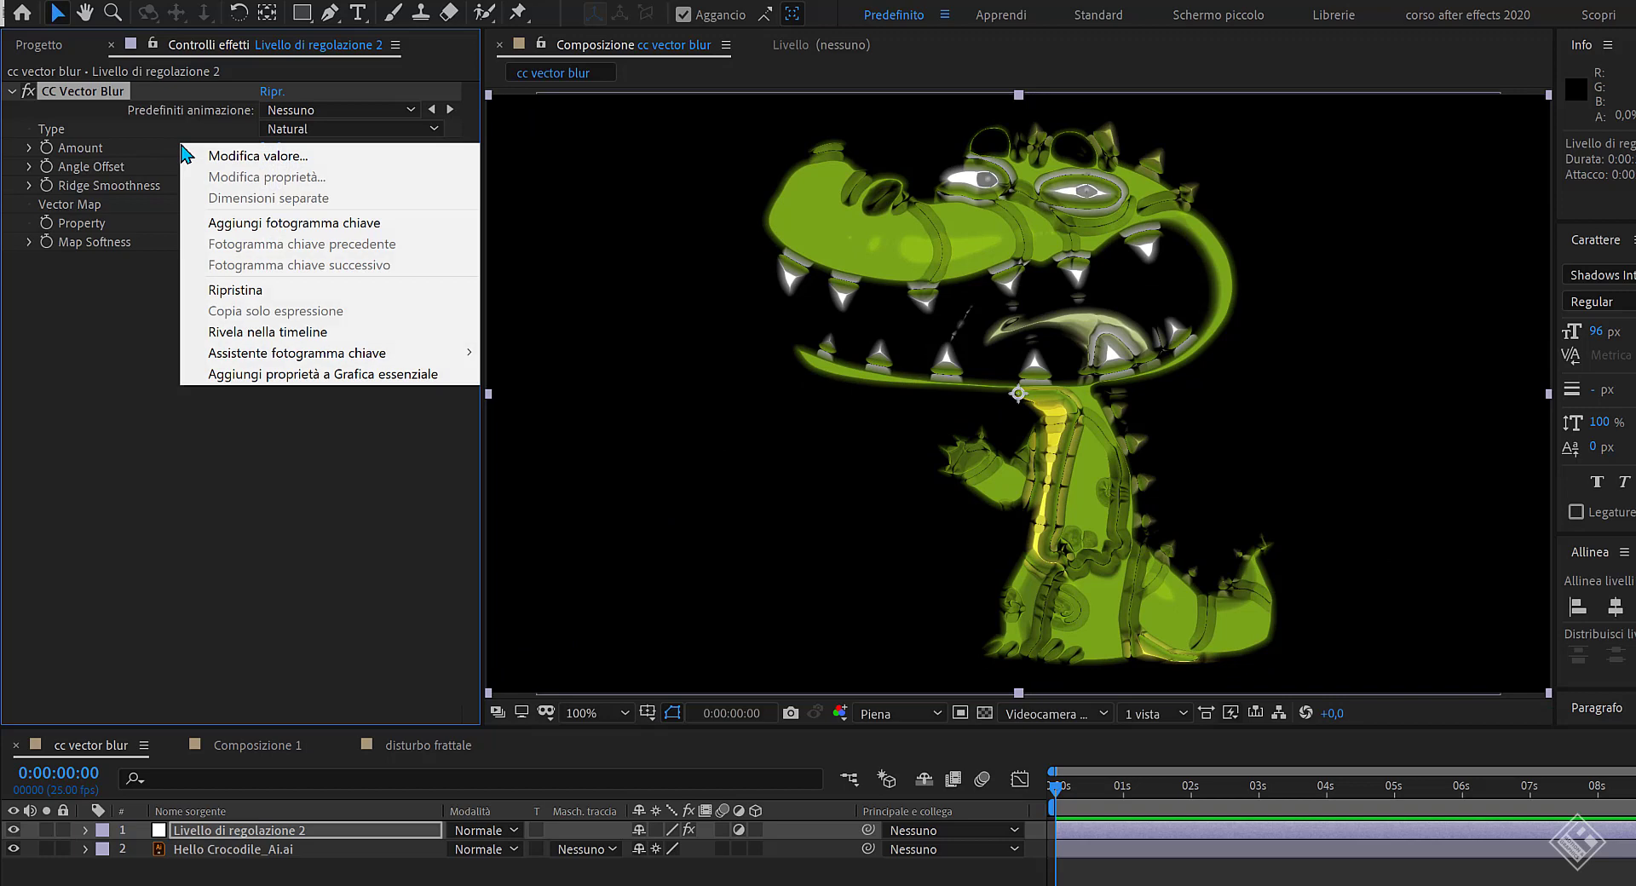
pyautogui.click(288, 290)
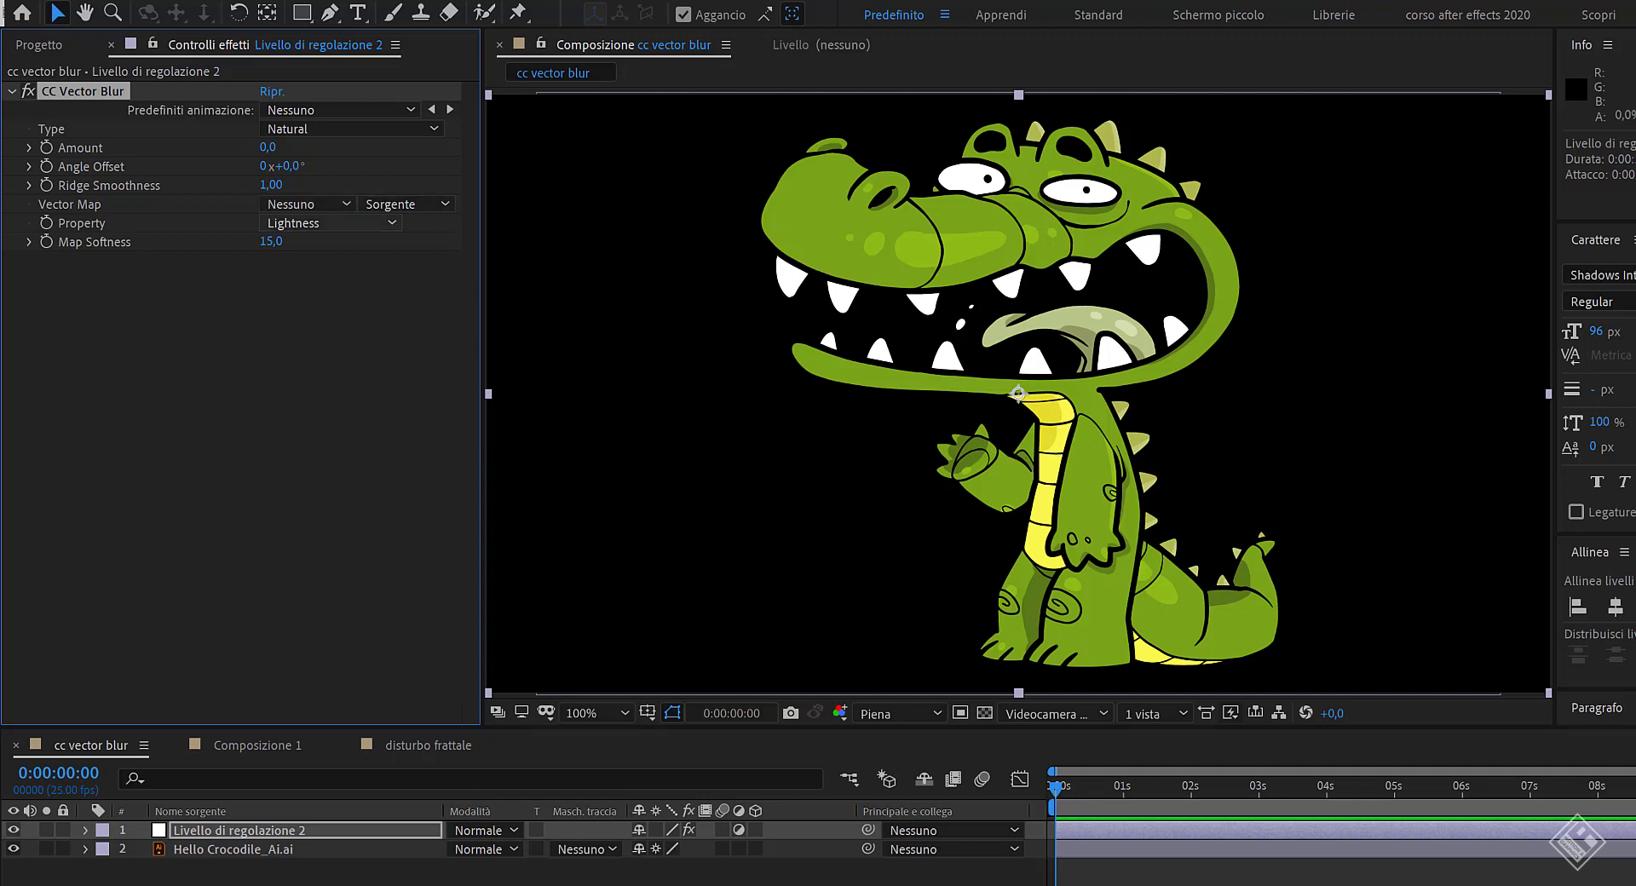
# Create a new solid layer named 'mappa'.
pyautogui.rightClick(545, 869)
pyautogui.moveTo(831, 776)
pyautogui.click(929, 822)
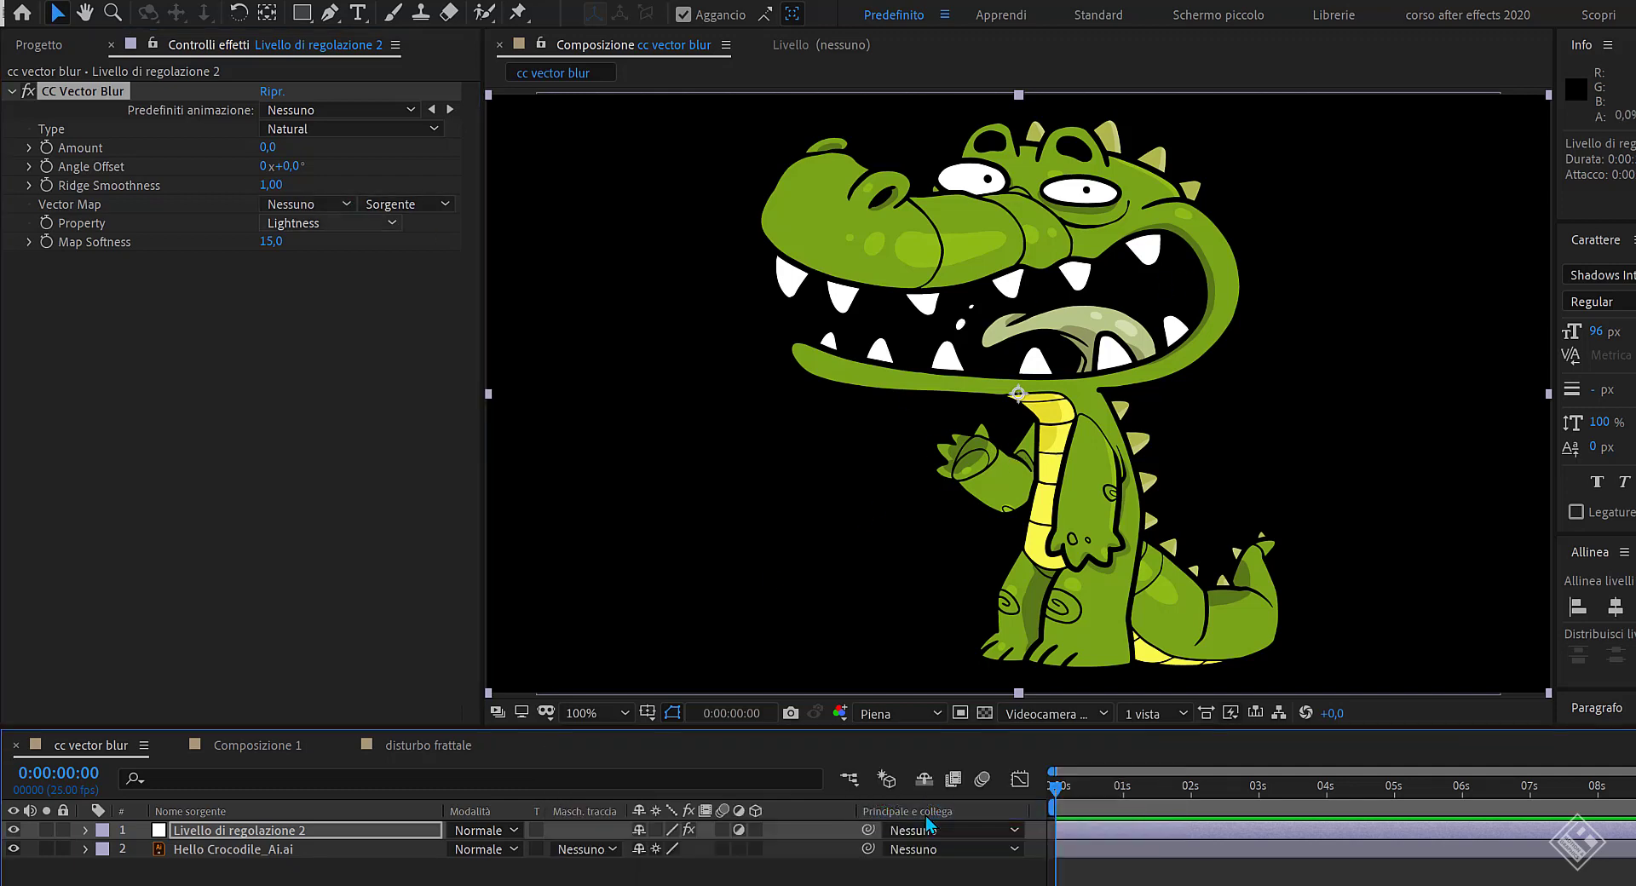
pyautogui.write('mappa')
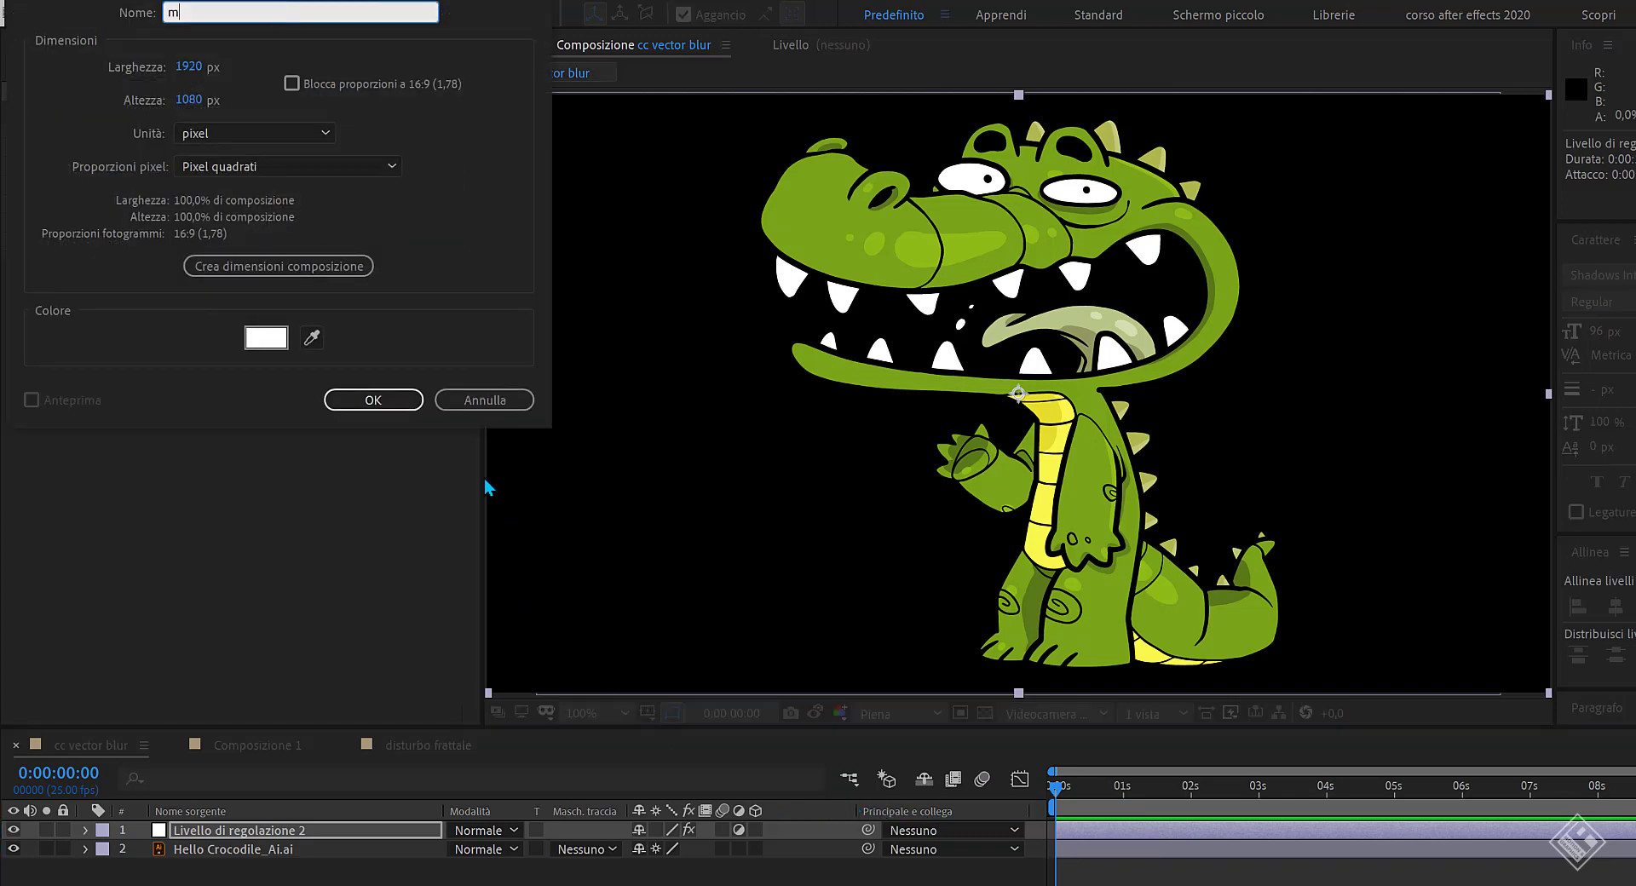
pyautogui.press('Return')
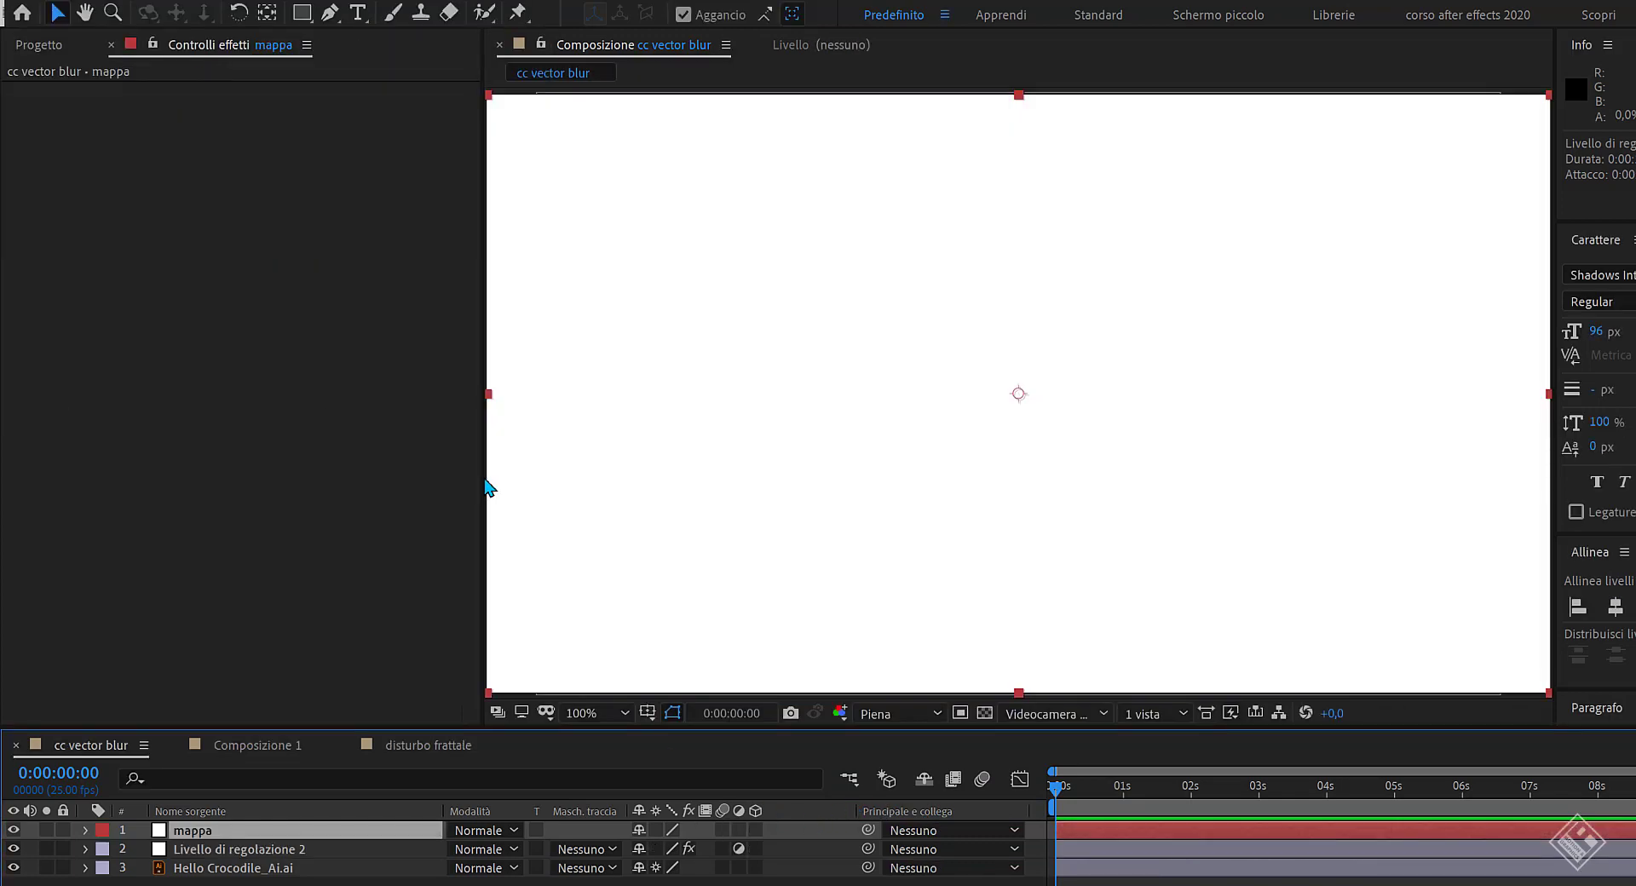
# Apply Scala sfumatura to mappa, running black from 950,346 to white at 943,693.
pyautogui.hotkey('ctrl', 'space')
pyautogui.write('scala')
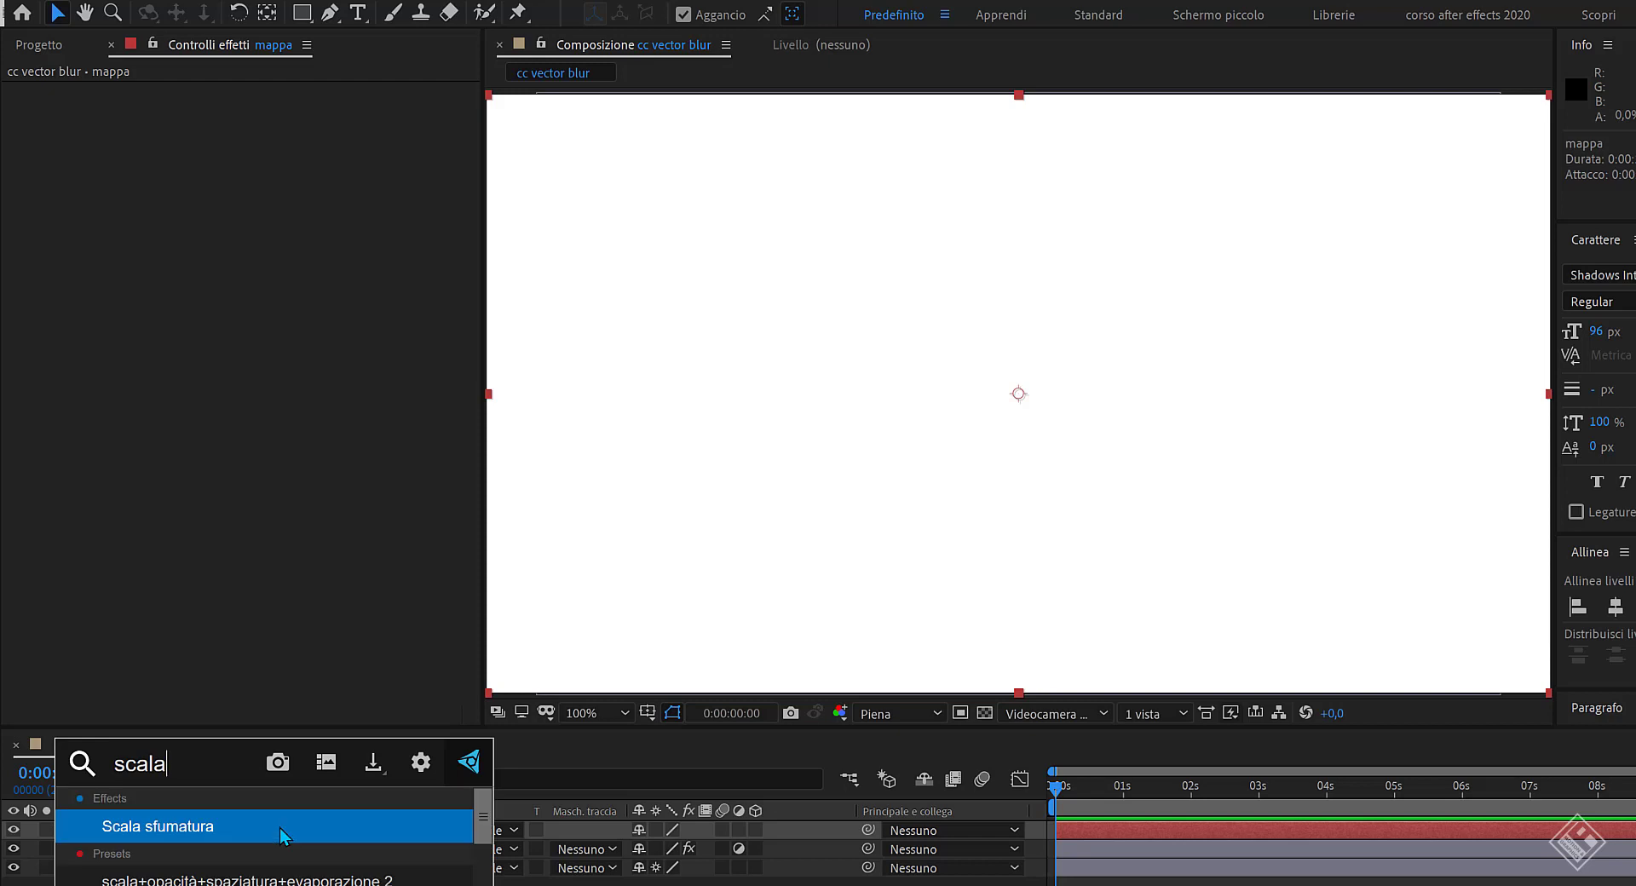
pyautogui.press('Return')
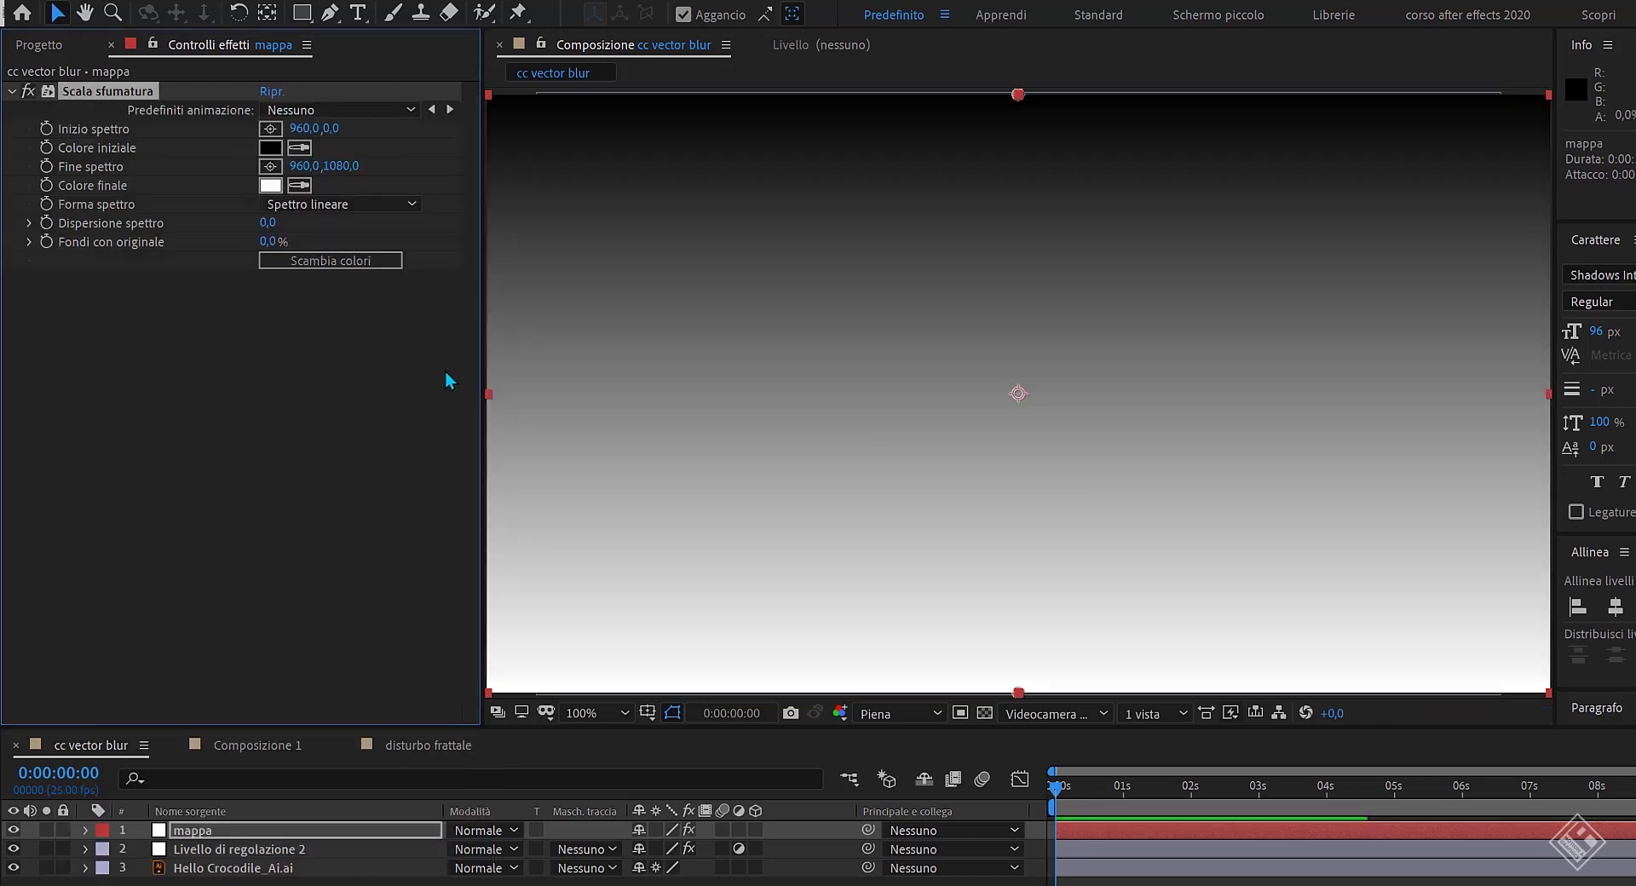
pyautogui.moveTo(1020, 96); pyautogui.dragTo(1012, 285)
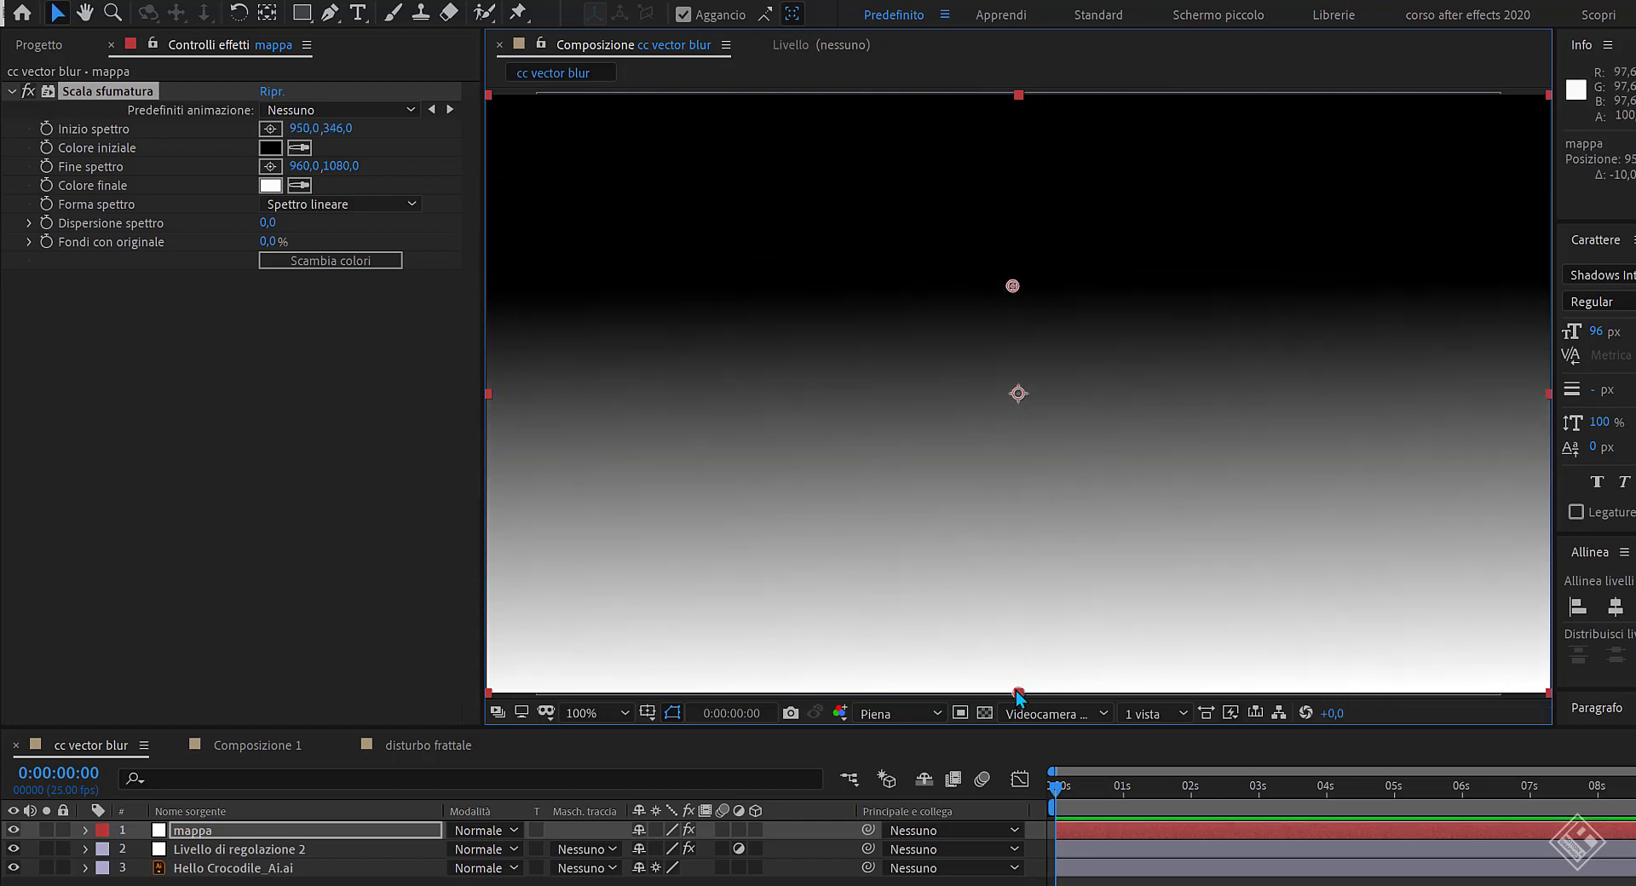
pyautogui.moveTo(1016, 690)
pyautogui.mouseDown()
pyautogui.moveTo(1015, 504)
pyautogui.moveTo(998, 473)
pyautogui.moveTo(1009, 484)
pyautogui.mouseUp()
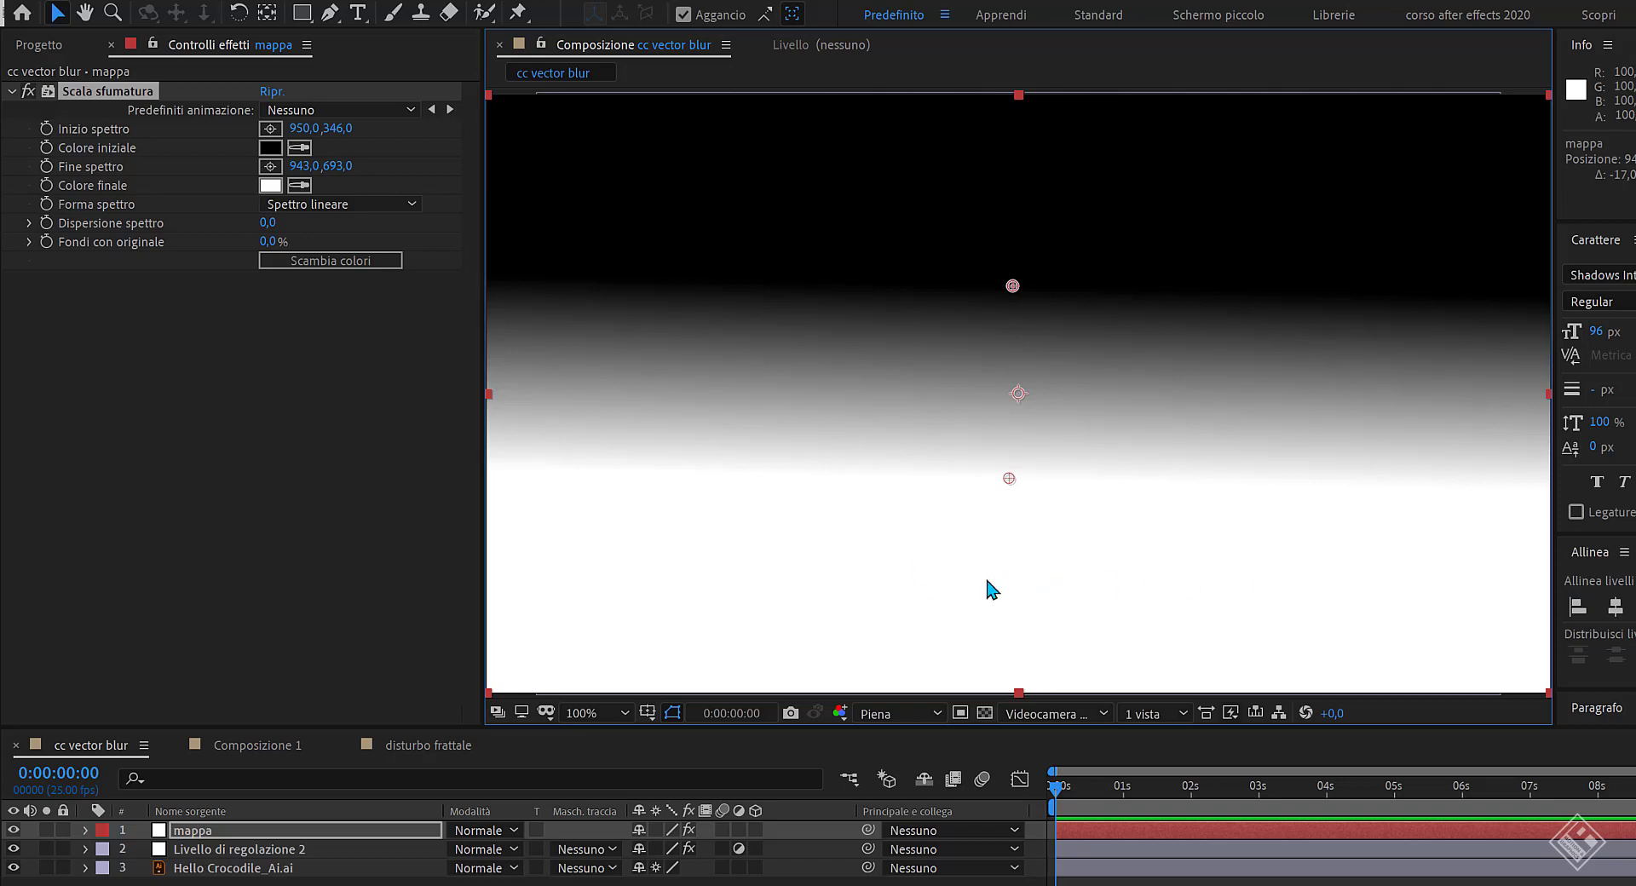
# Hide mappa and set the Vector Map to 1. mappa with Sorgente Effetti e maschere.
pyautogui.click(13, 830)
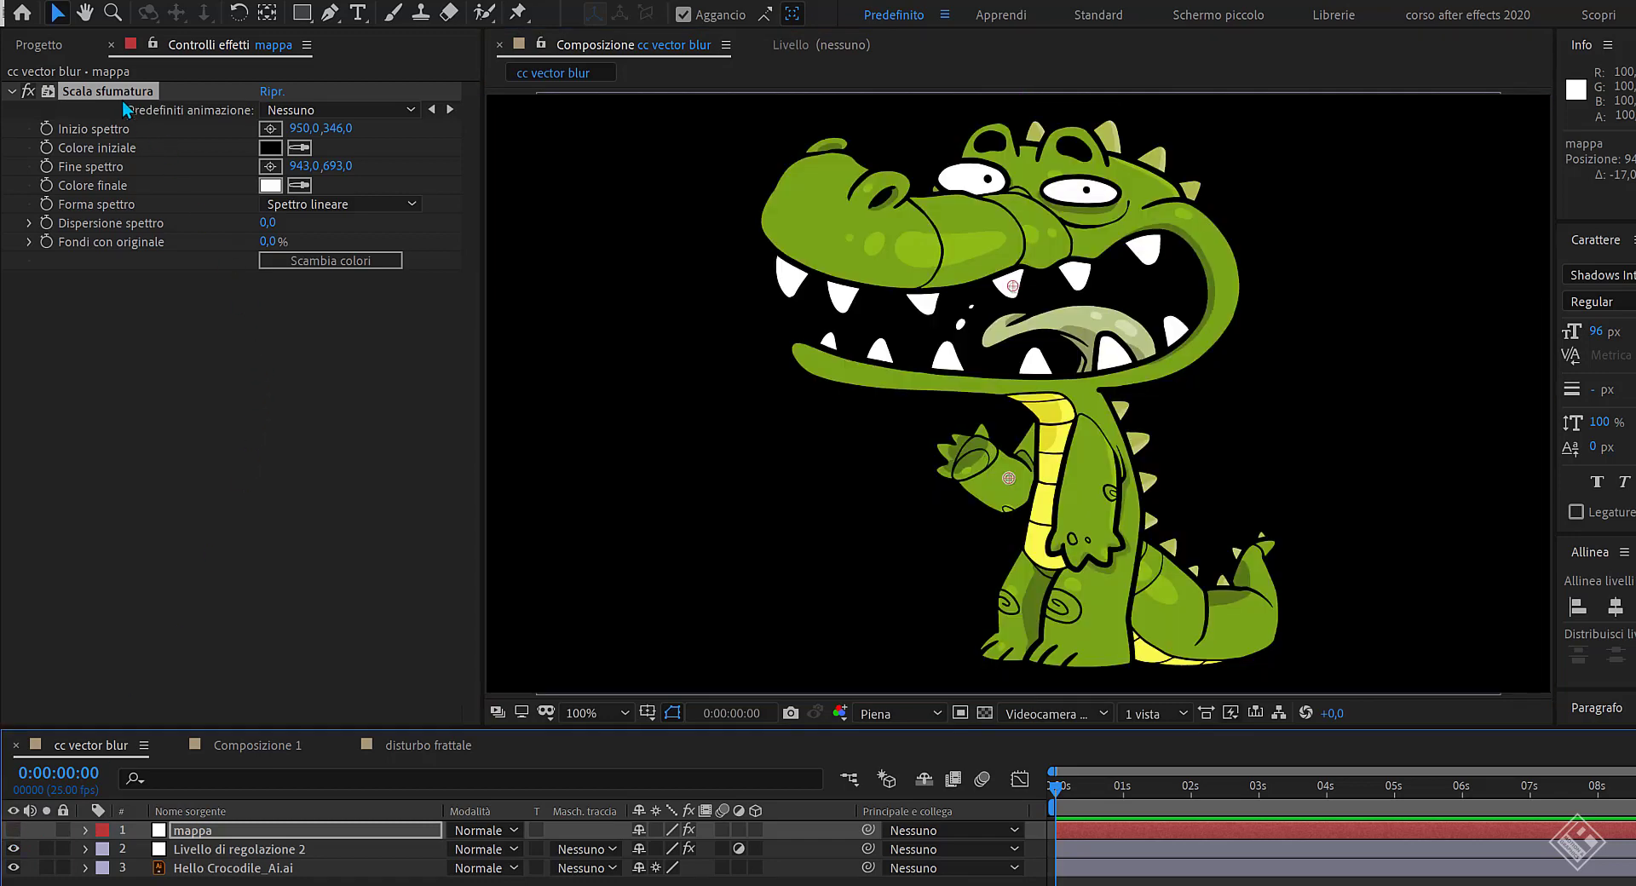
pyautogui.click(217, 849)
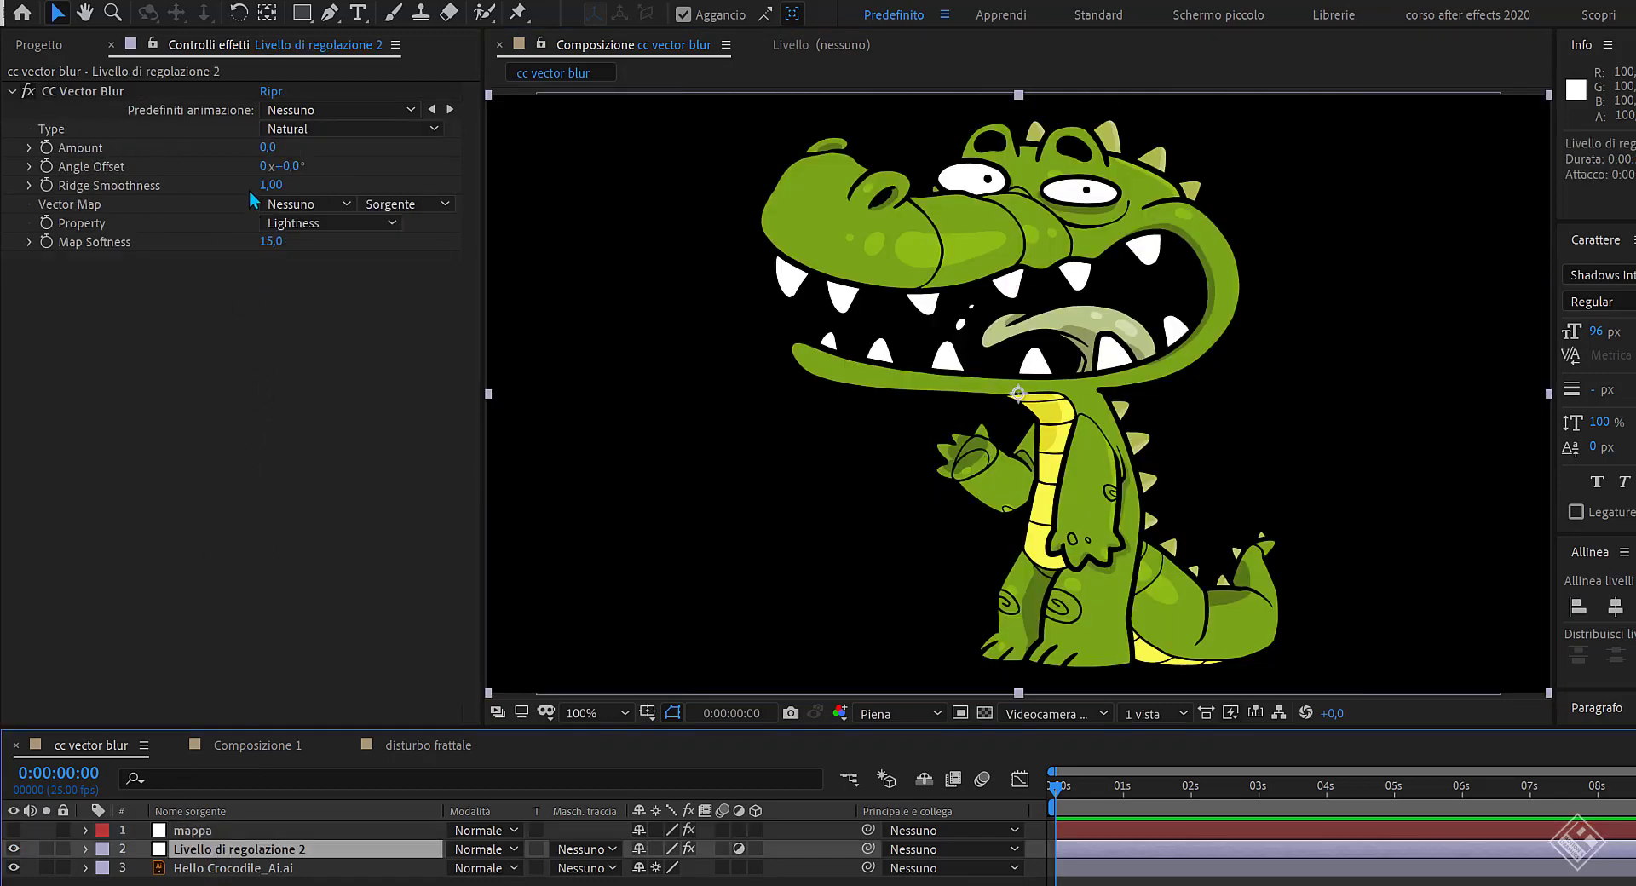
pyautogui.click(317, 204)
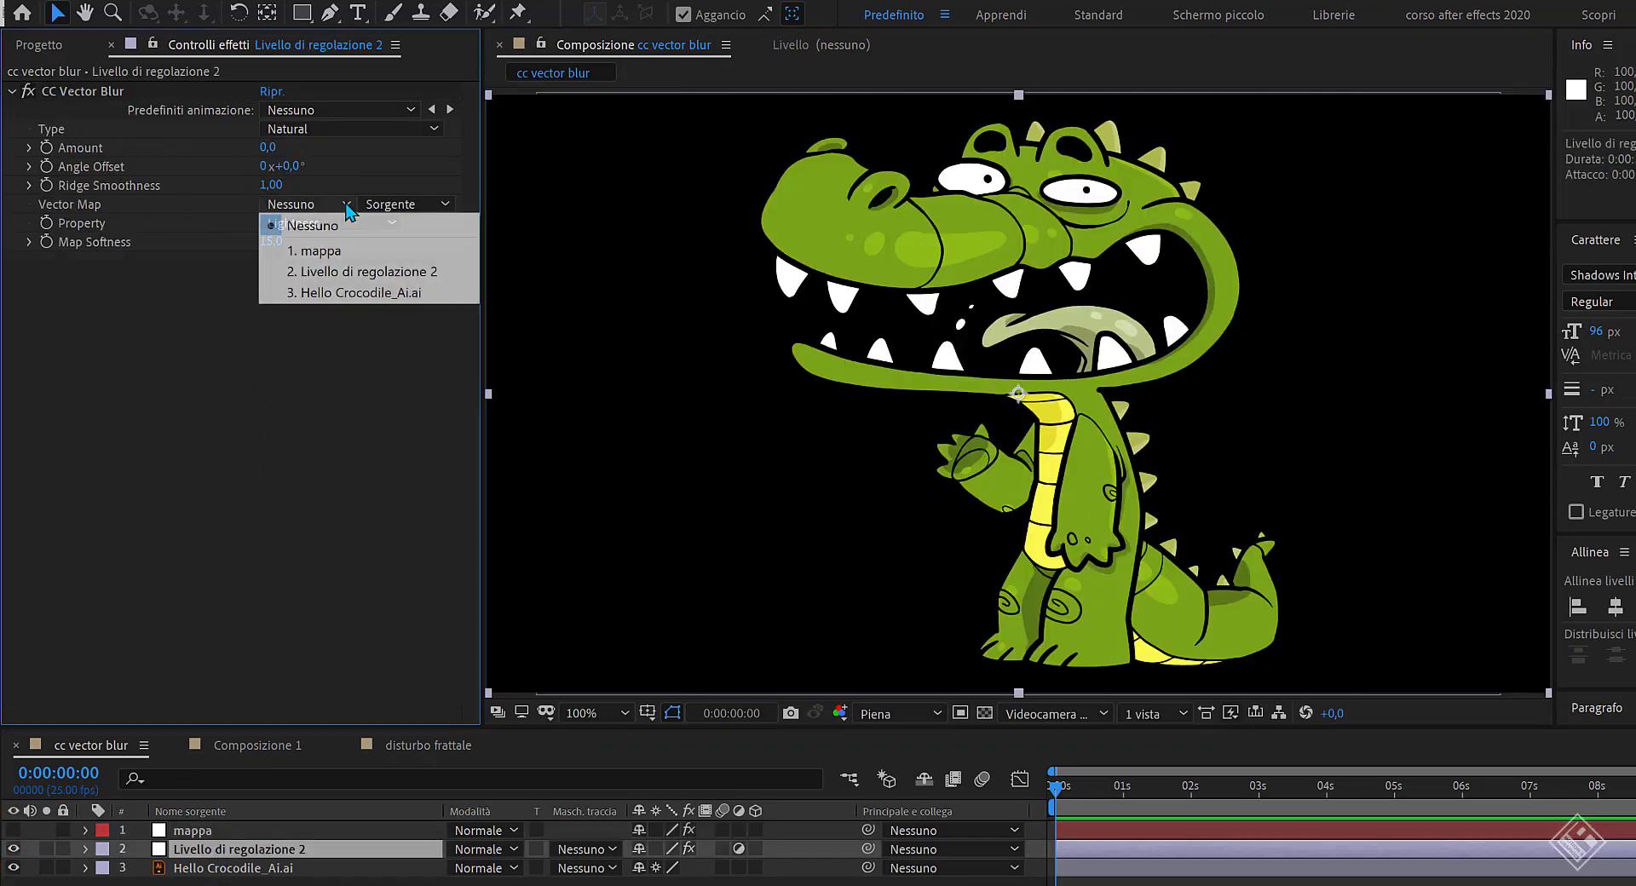
pyautogui.click(321, 252)
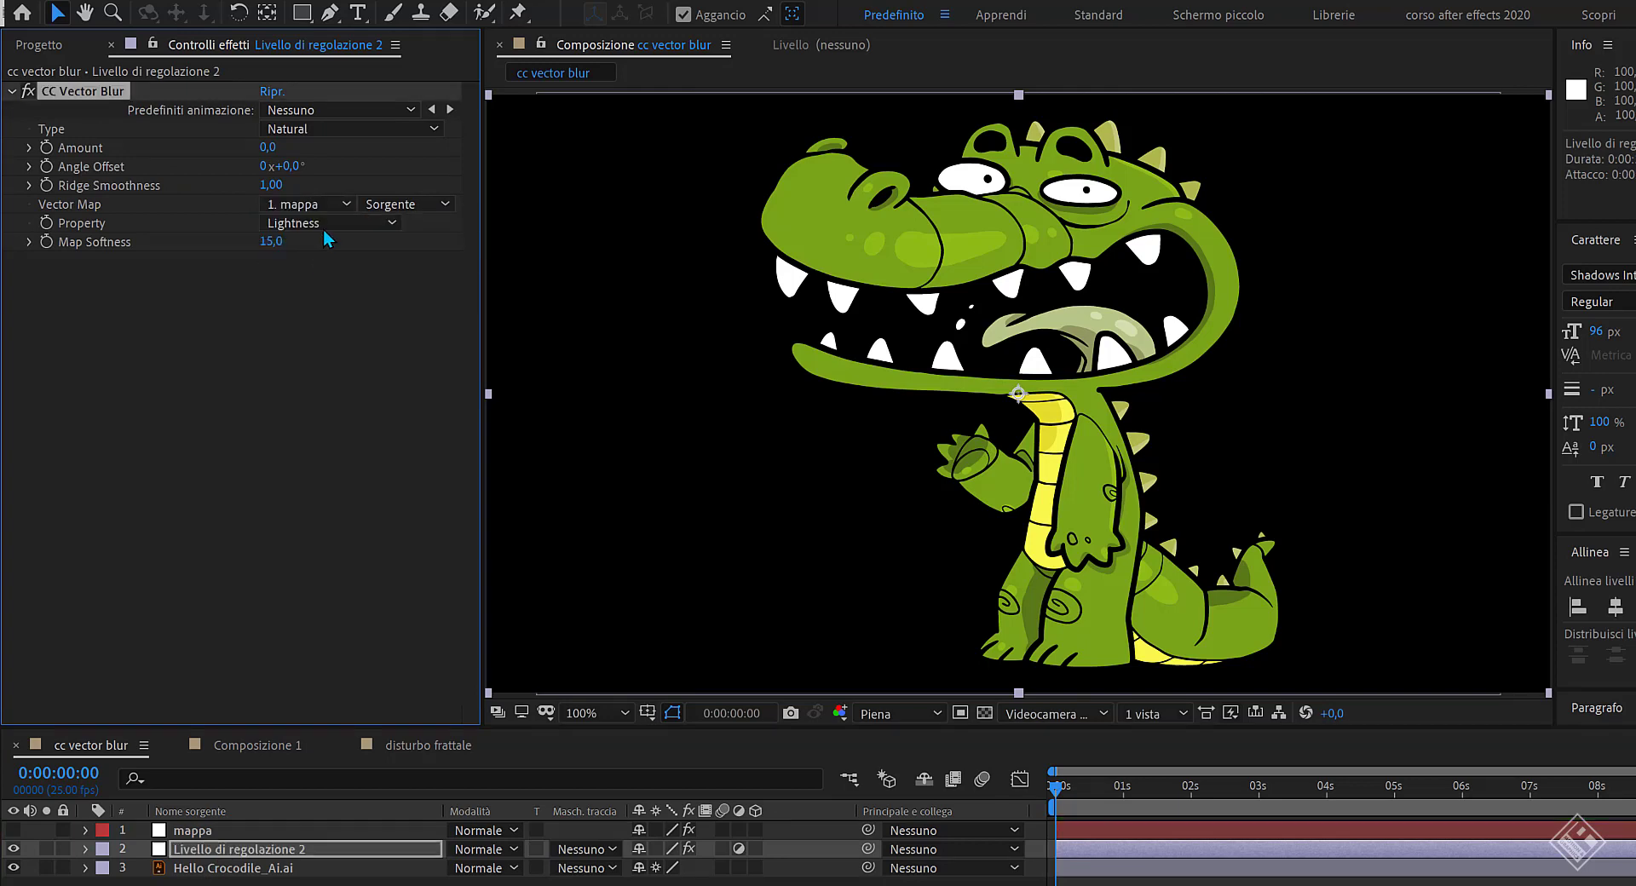
pyautogui.click(446, 203)
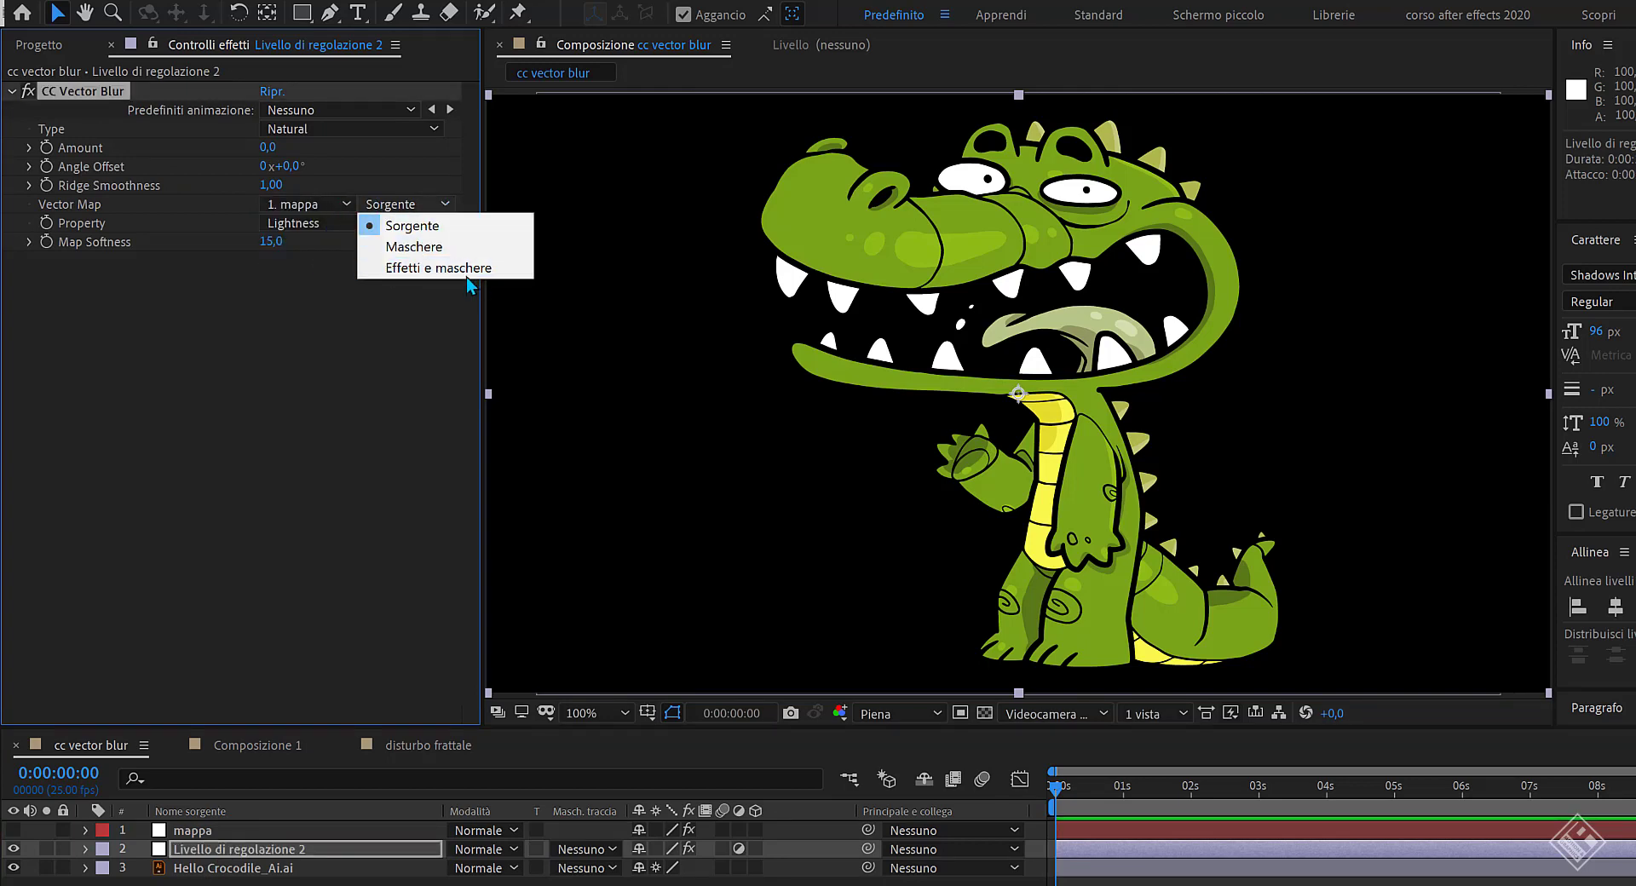
pyautogui.click(430, 267)
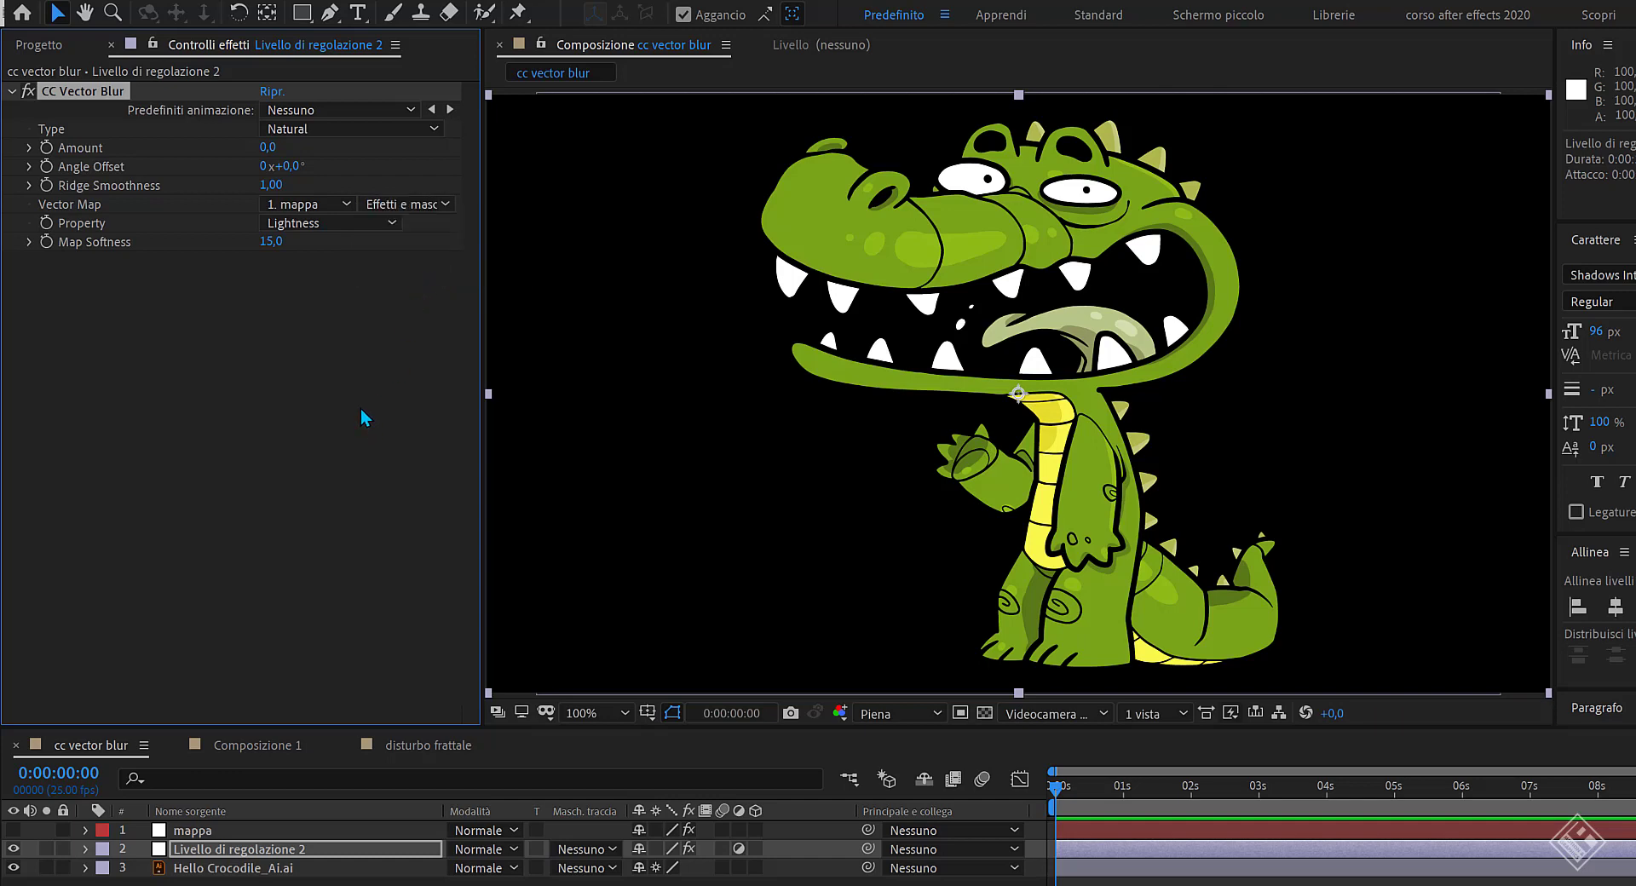
# Scrub the vector blur Amount through negative values and settle at 125.
pyautogui.click(271, 152)
pyautogui.moveTo(345, 152); pyautogui.dragTo(368, 152)
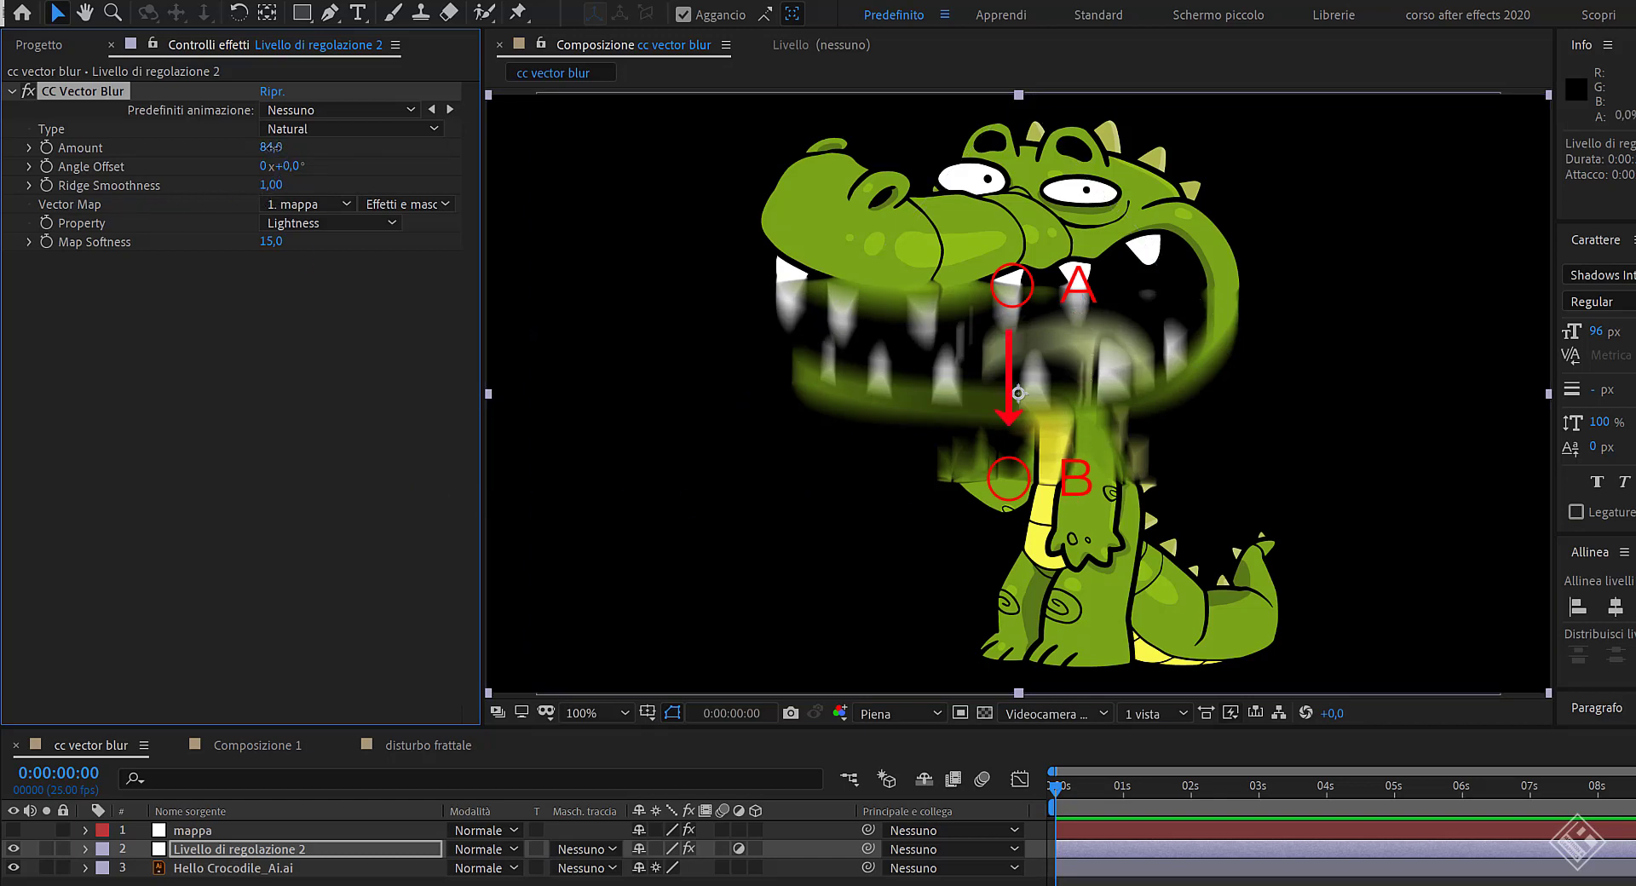
pyautogui.moveTo(271, 147); pyautogui.dragTo(109, 149)
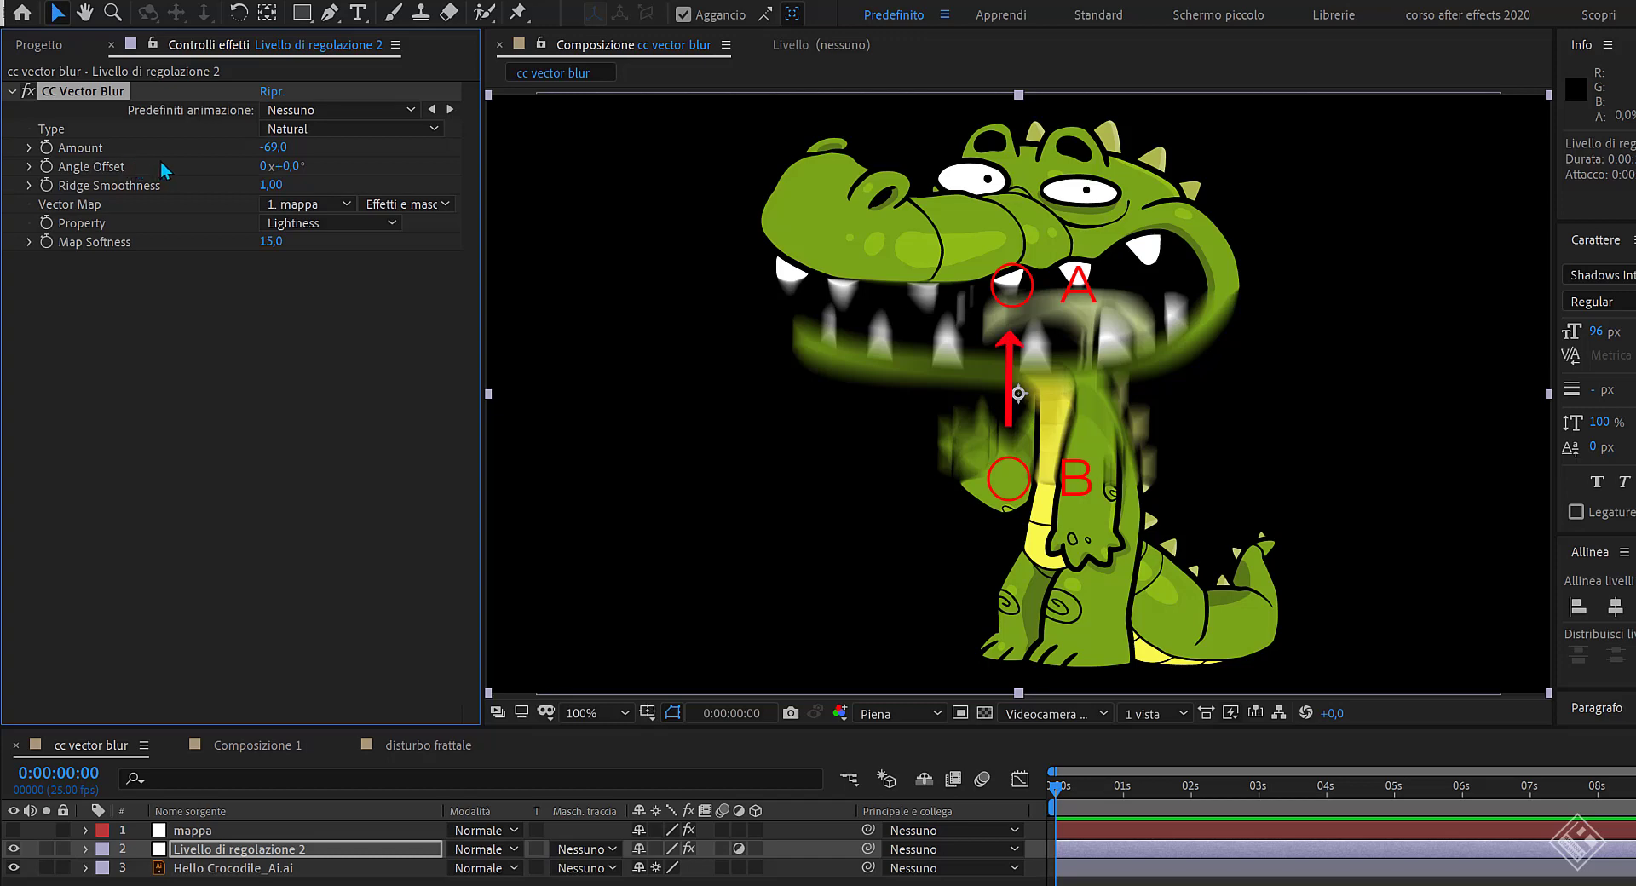
pyautogui.moveTo(272, 147); pyautogui.dragTo(521, 153)
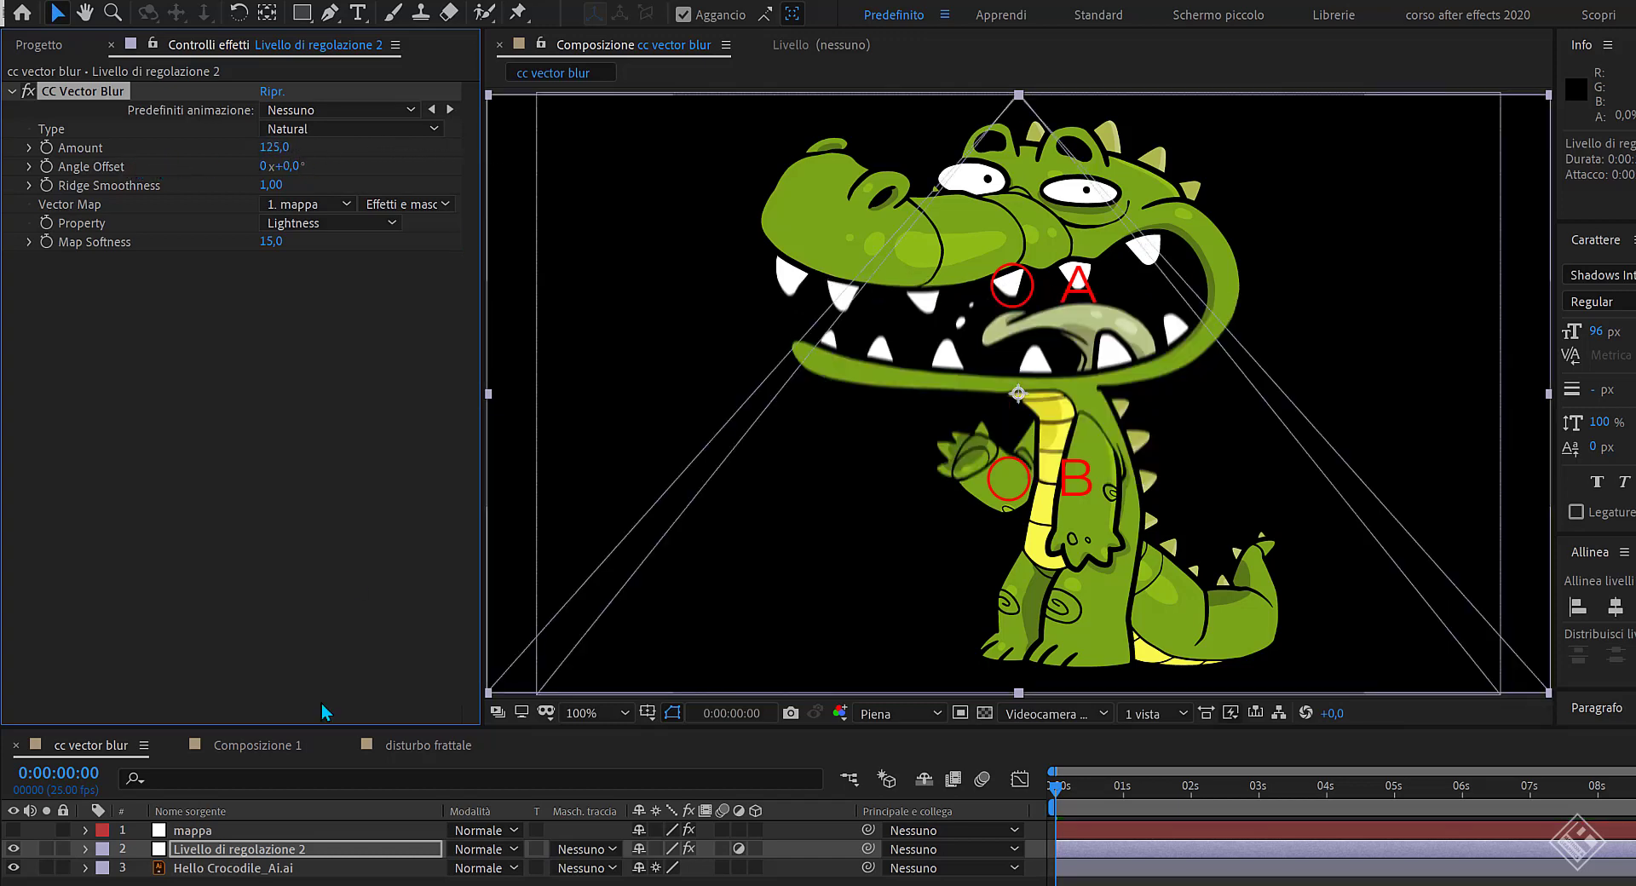
pyautogui.click(206, 831)
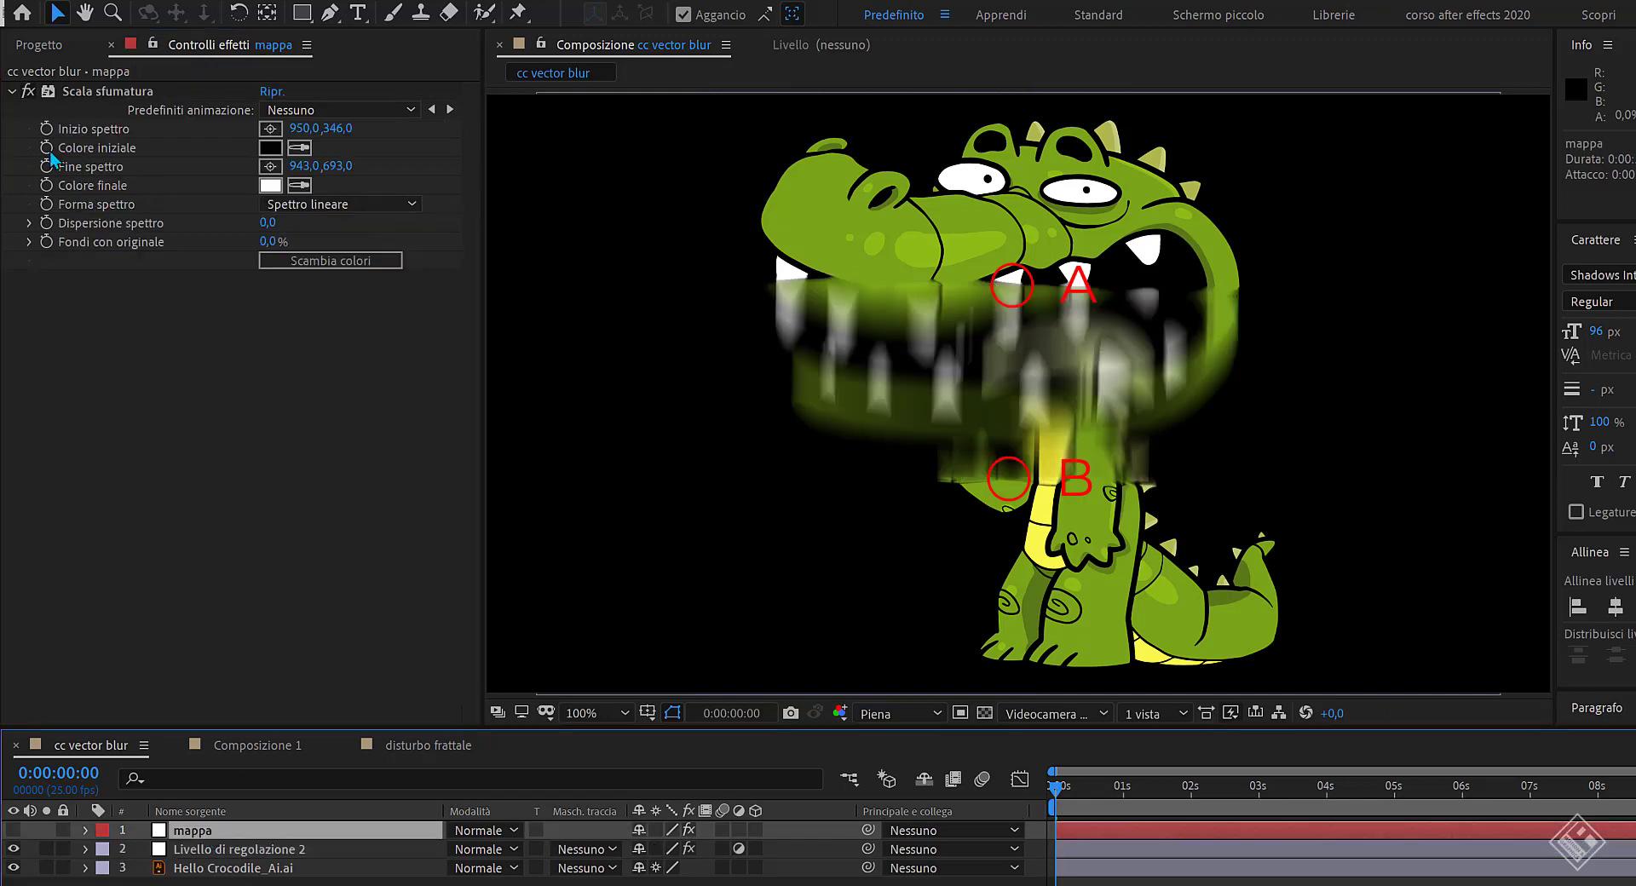
# Try lighter start colours for the gradient, then cancel to keep it black.
pyautogui.click(94, 91)
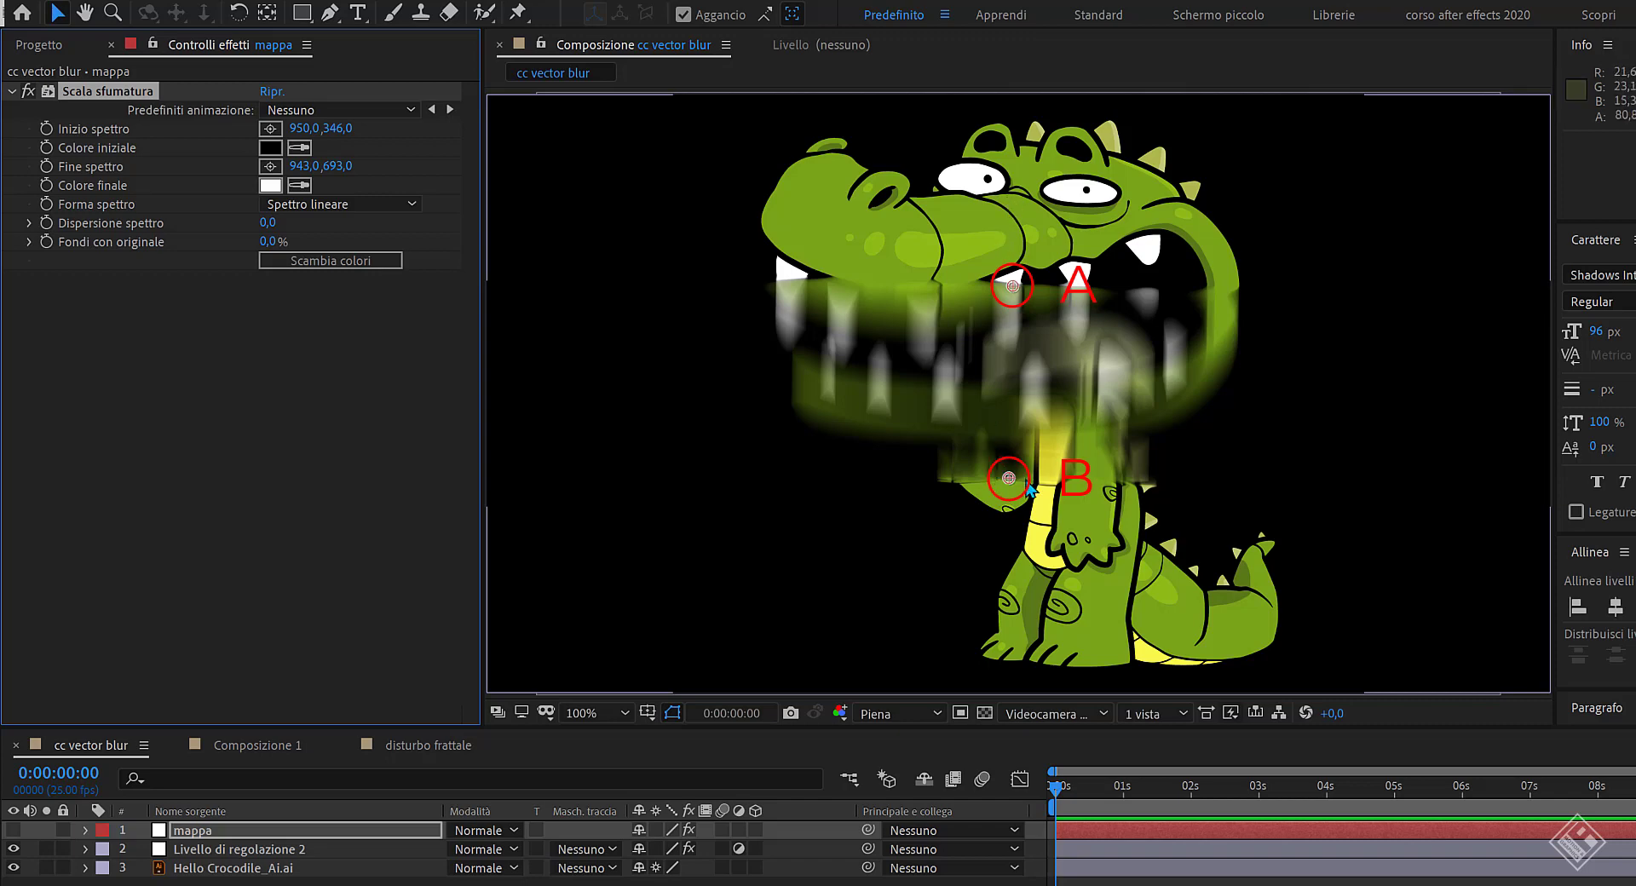
pyautogui.click(263, 158)
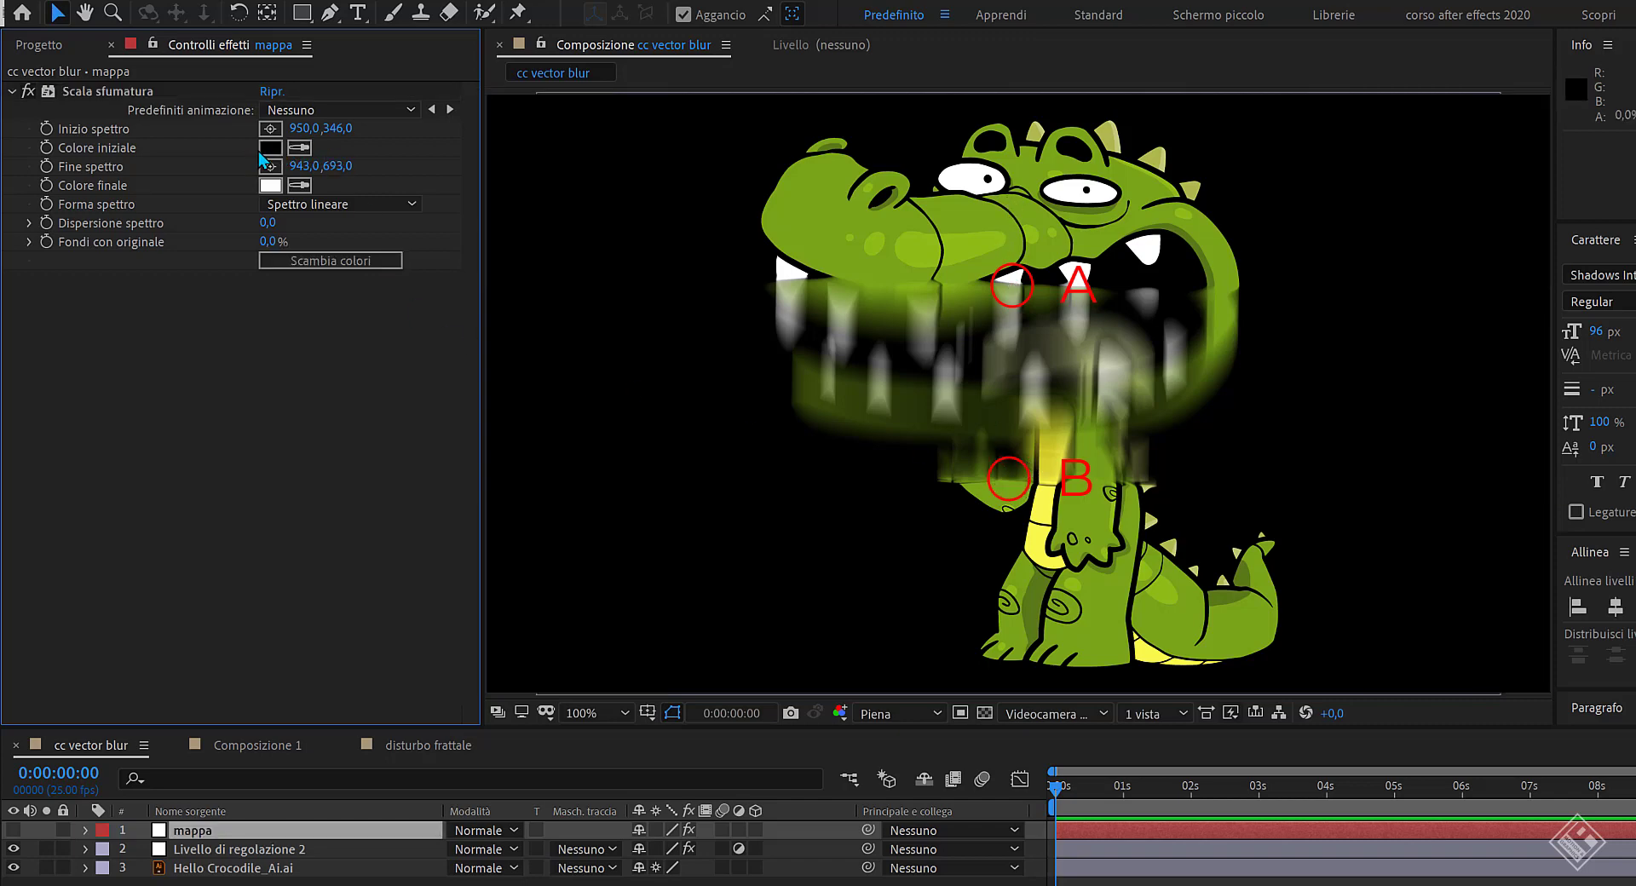
pyautogui.click(269, 150)
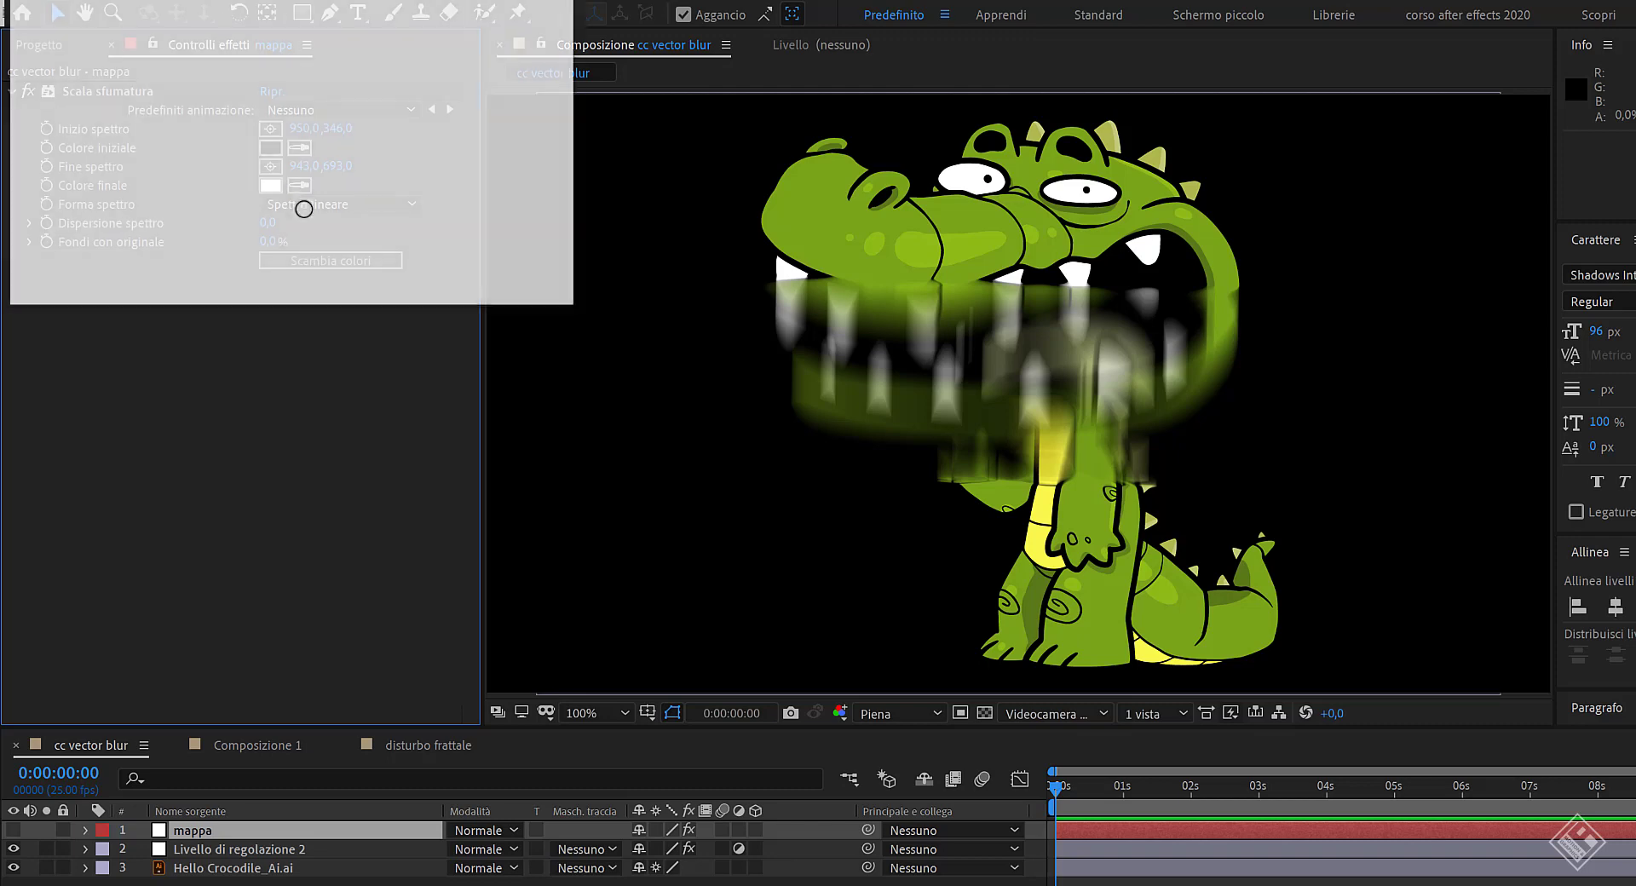
pyautogui.moveTo(402, 154); pyautogui.dragTo(468, 153)
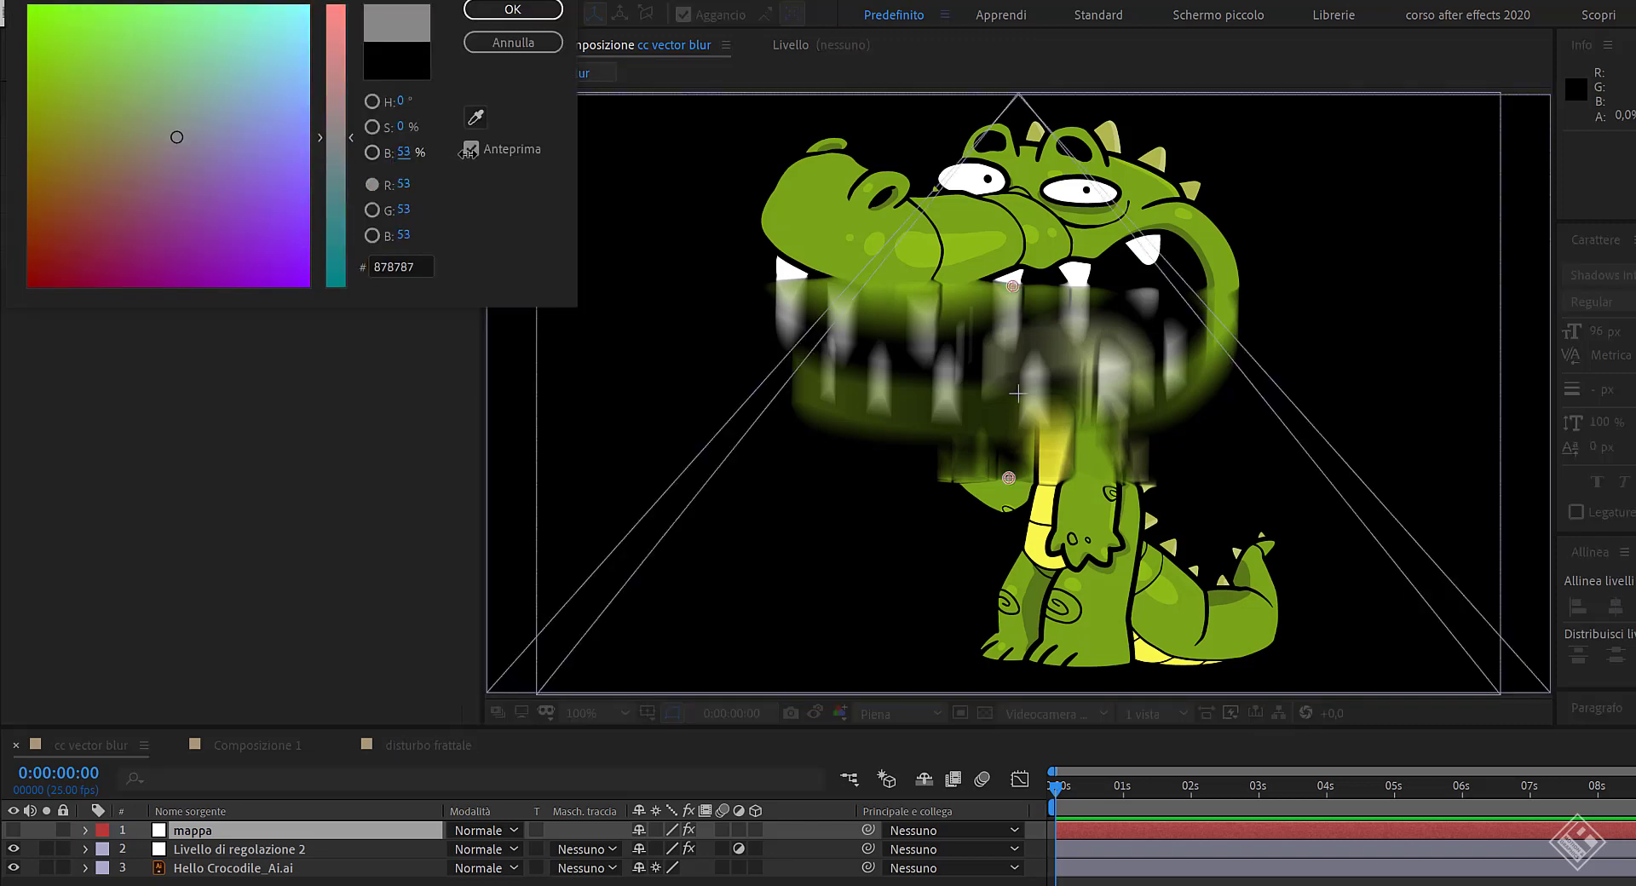
pyautogui.moveTo(468, 153)
pyautogui.mouseDown()
pyautogui.moveTo(523, 161)
pyautogui.moveTo(418, 162)
pyautogui.mouseUp()
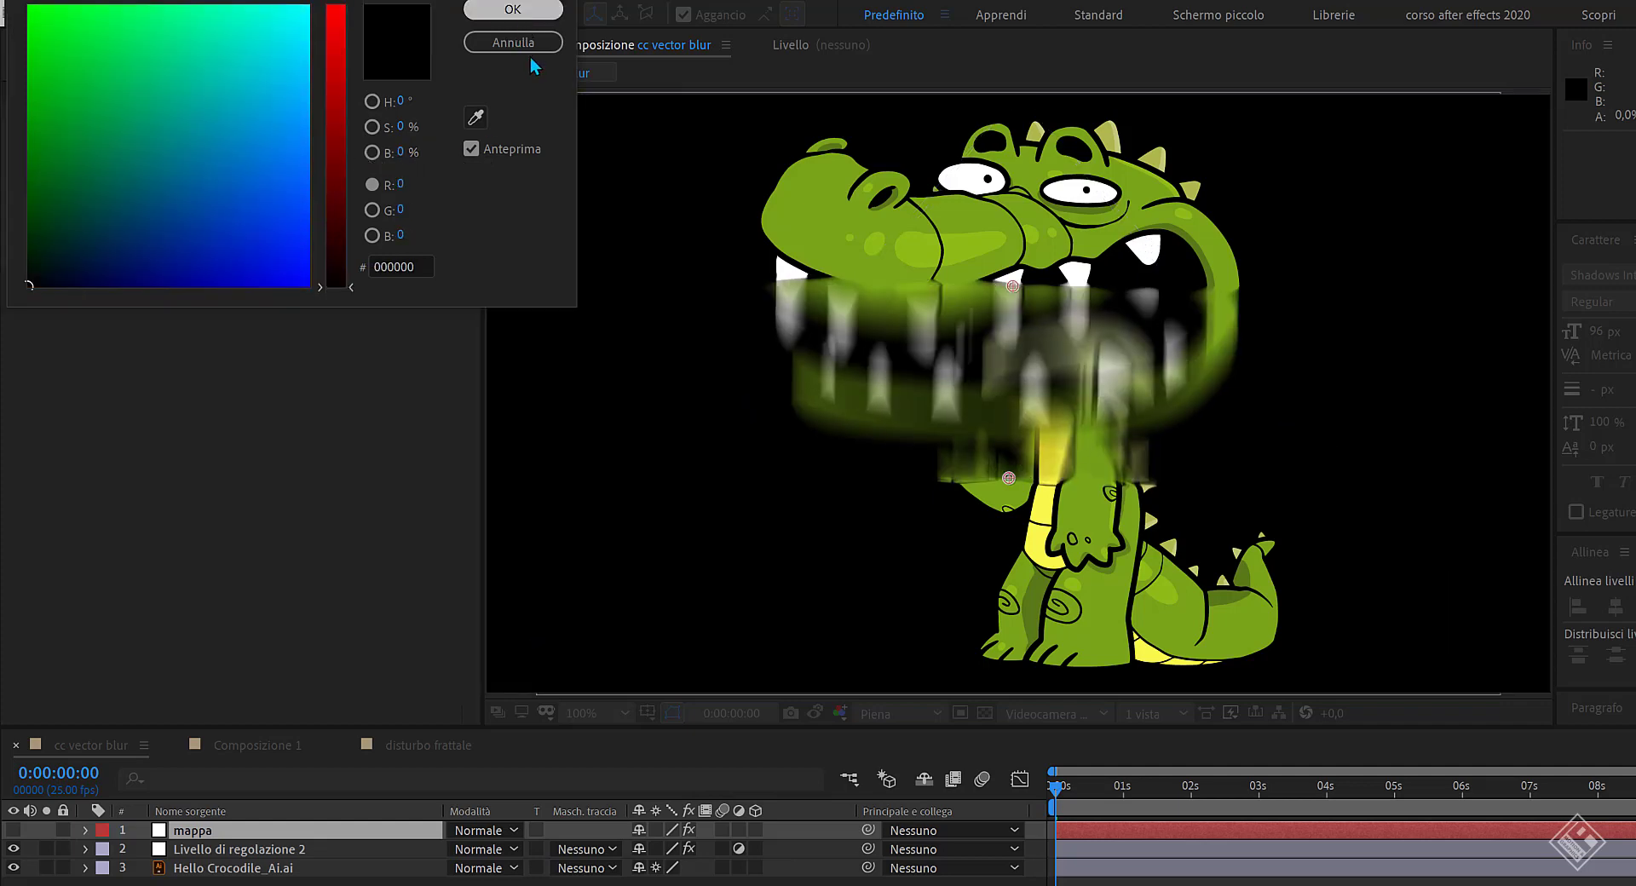
pyautogui.press('Return')
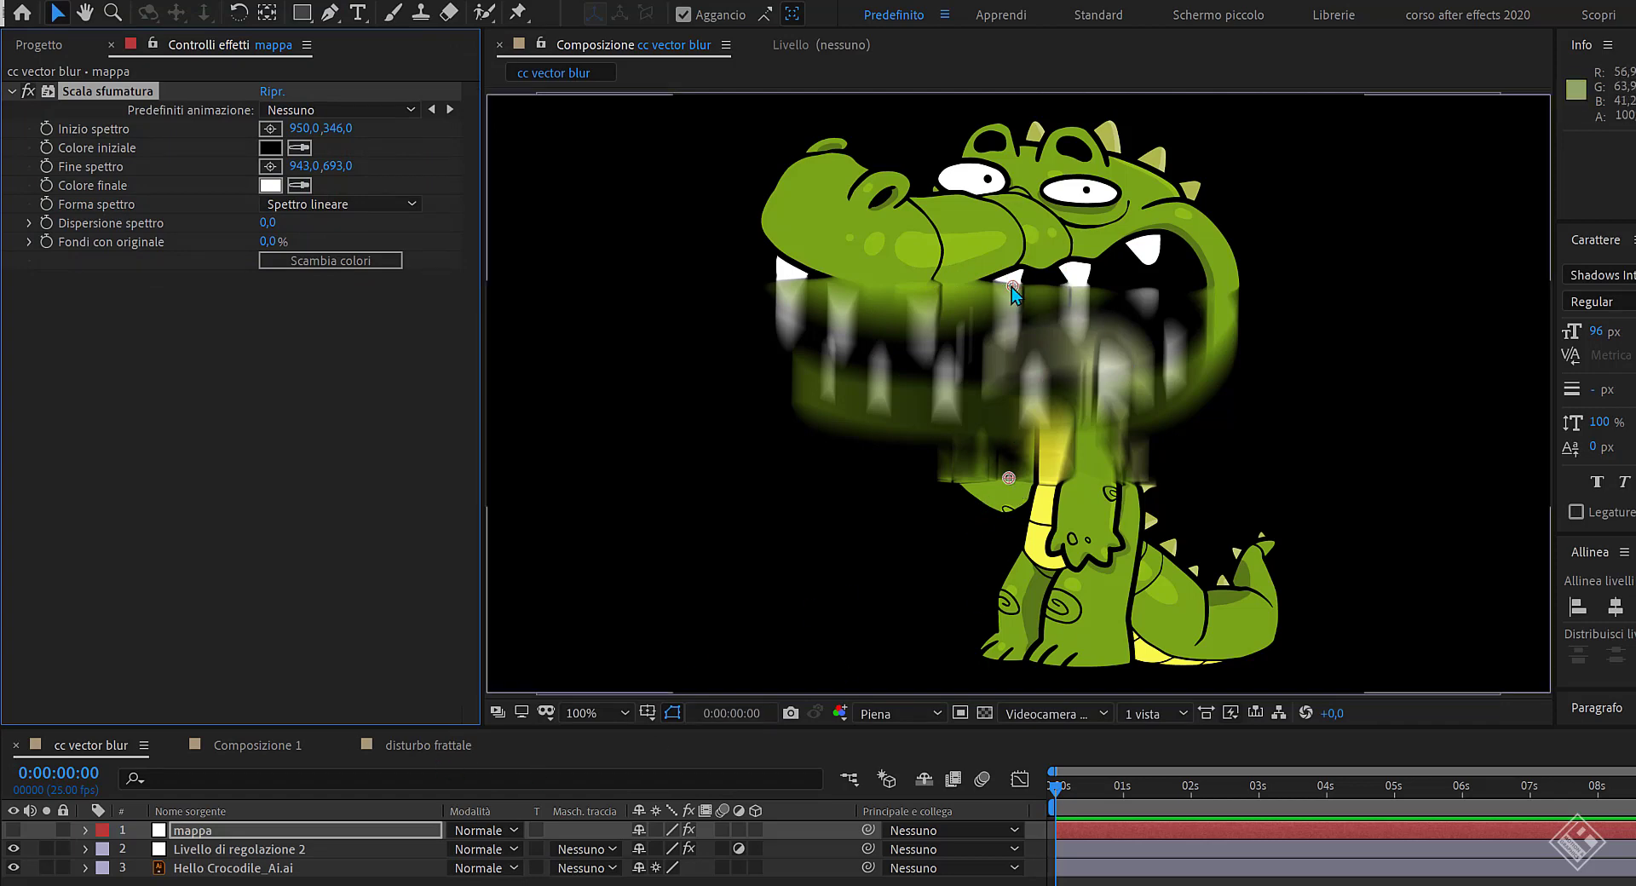
# Move the gradient points horizontally to 782,497 and 1070,491.
pyautogui.moveTo(1012, 286); pyautogui.dragTo(915, 375)
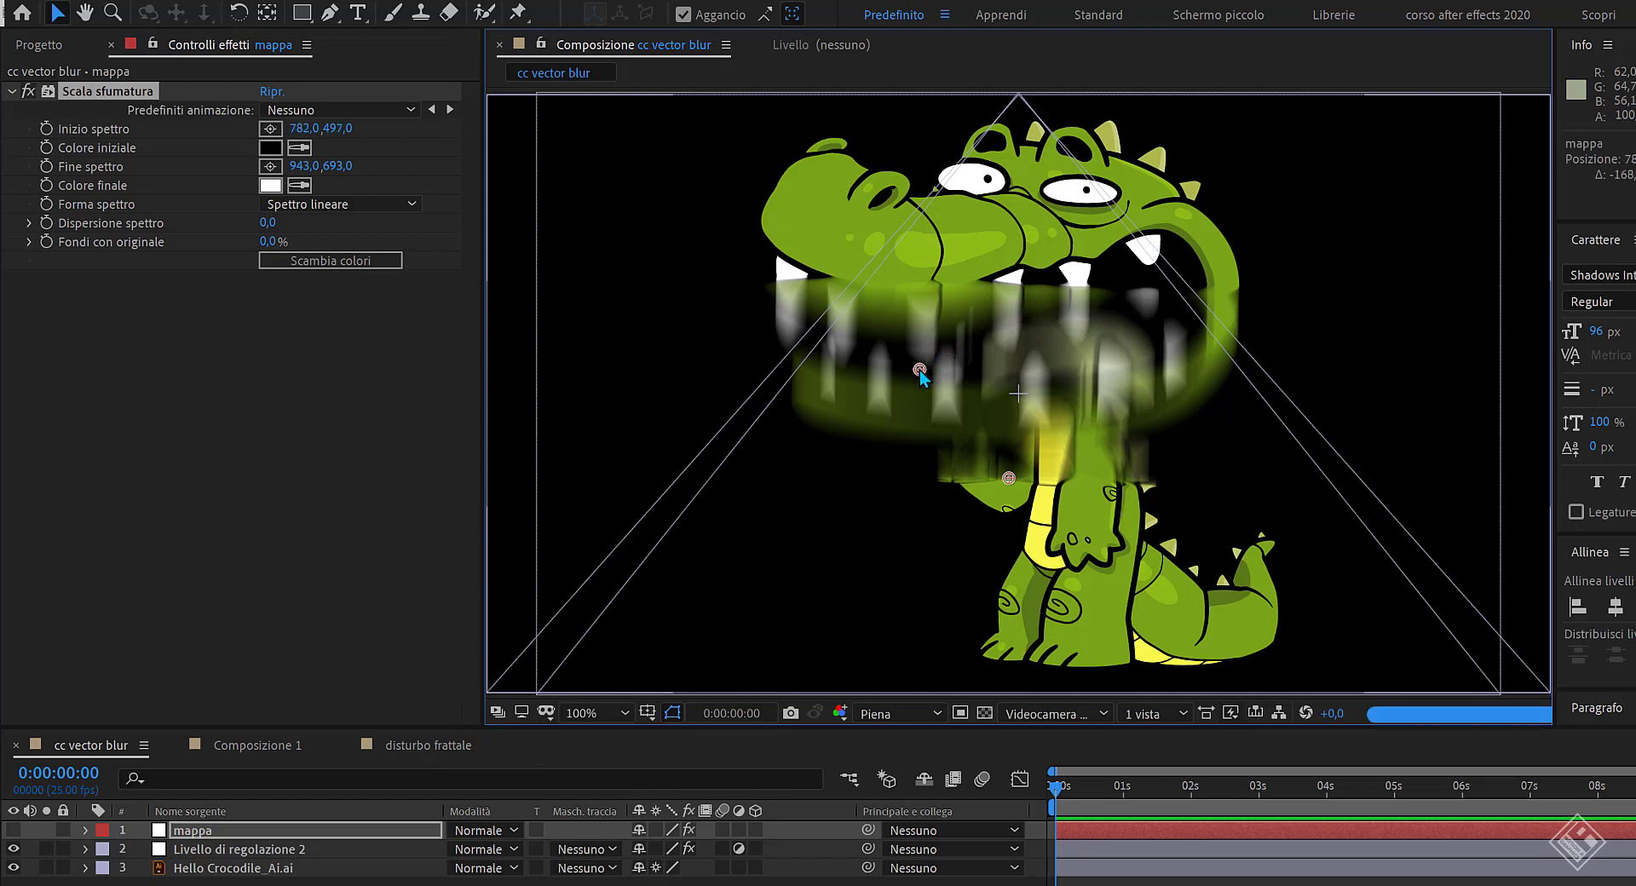
pyautogui.moveTo(1009, 478); pyautogui.dragTo(1071, 373)
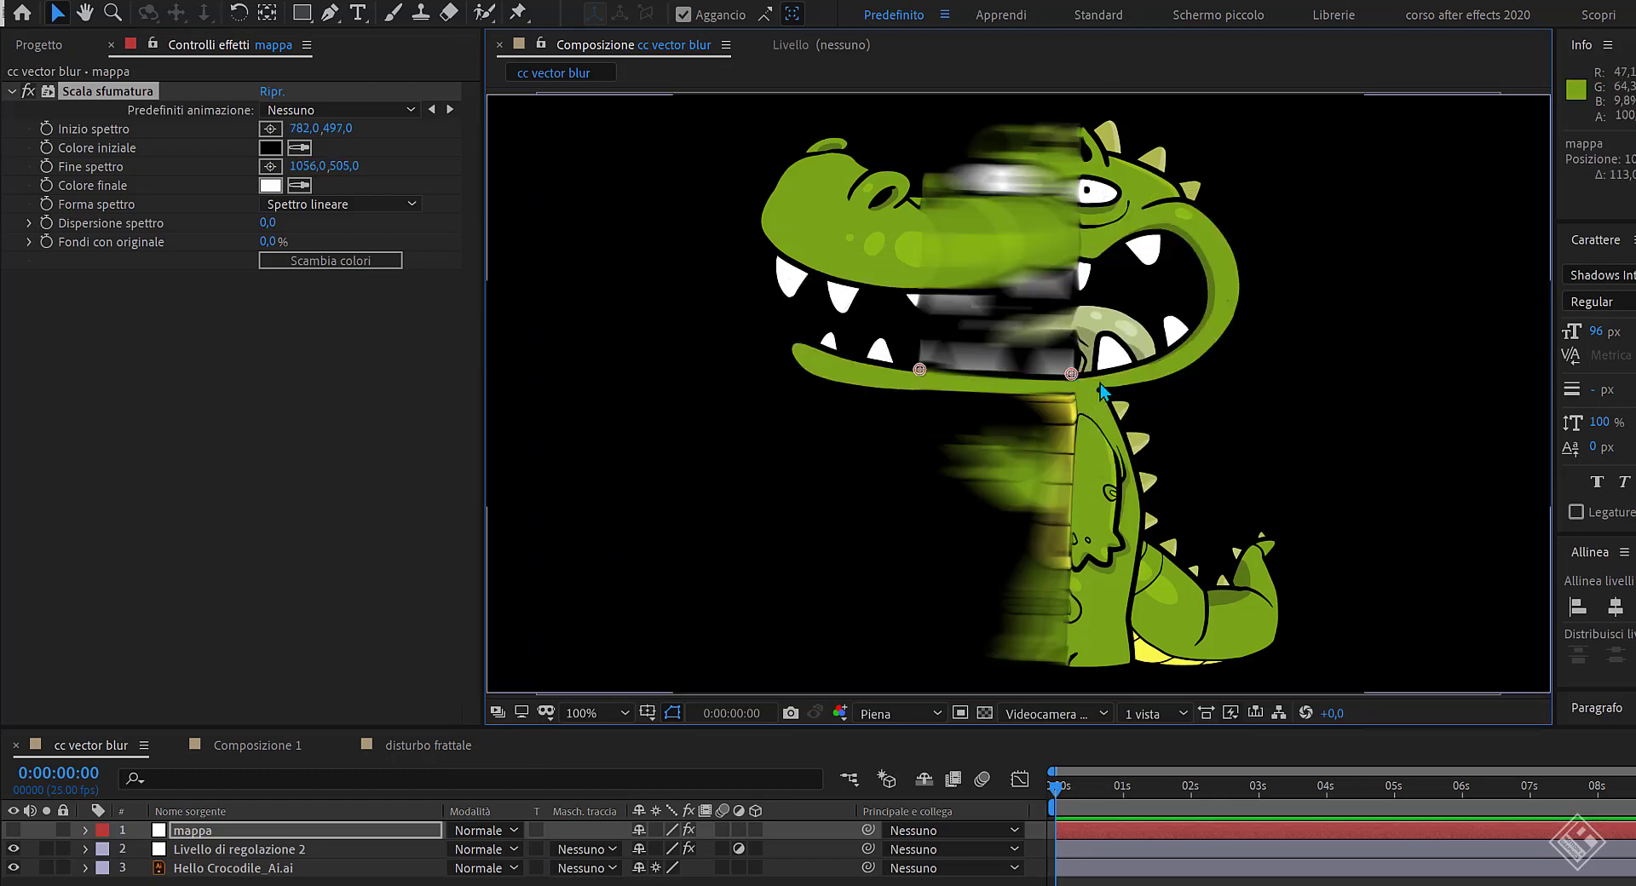
pyautogui.moveTo(1071, 373); pyautogui.dragTo(1079, 370)
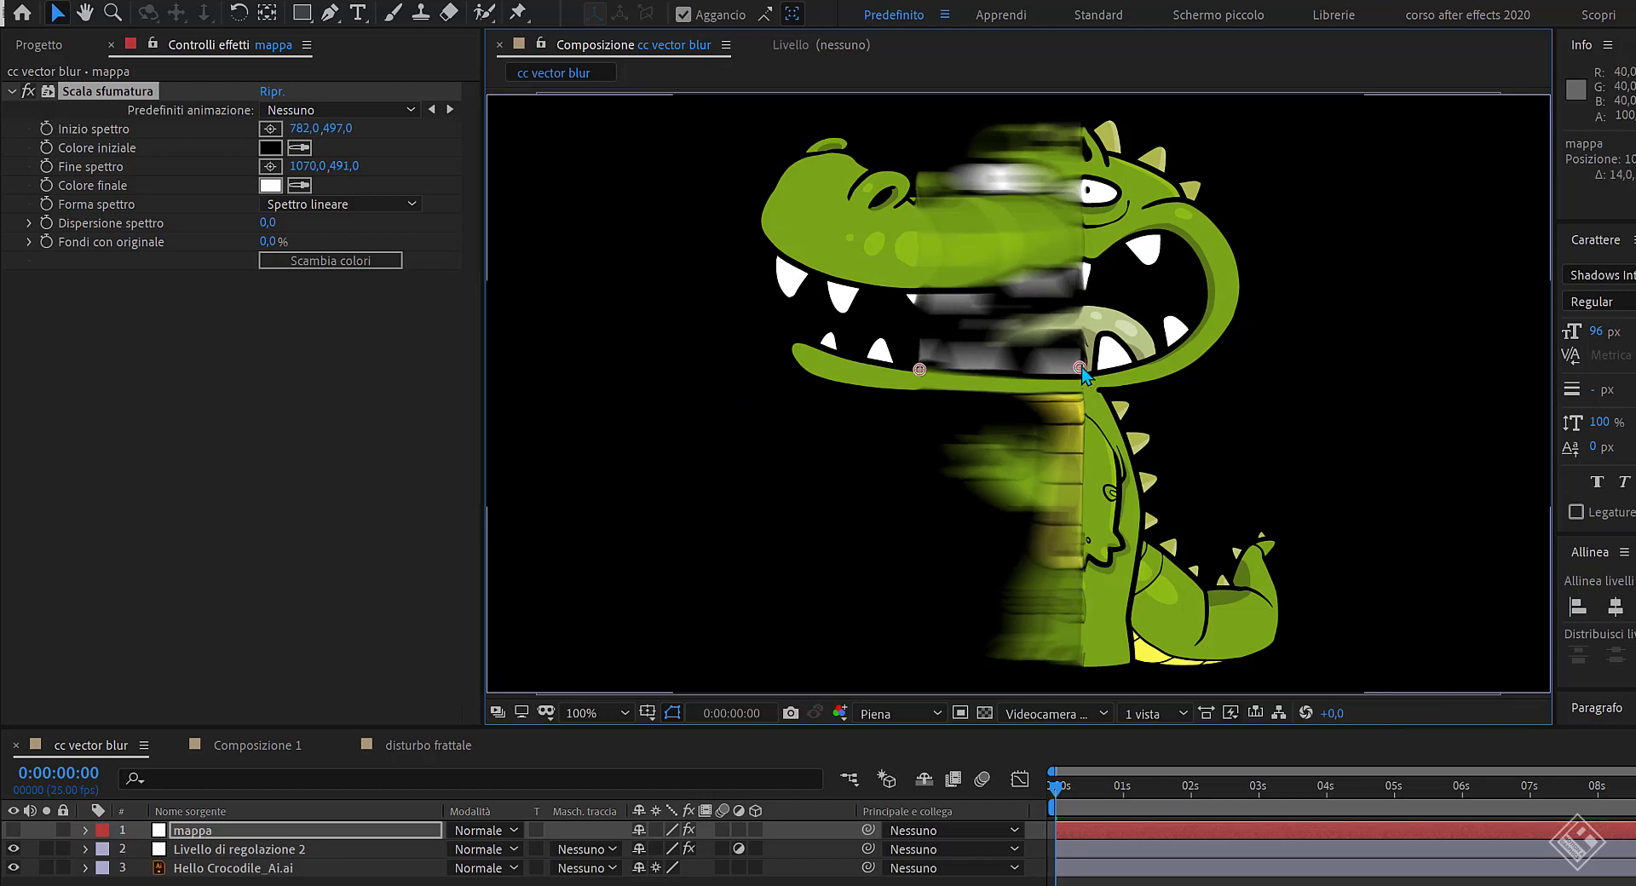
pyautogui.click(239, 849)
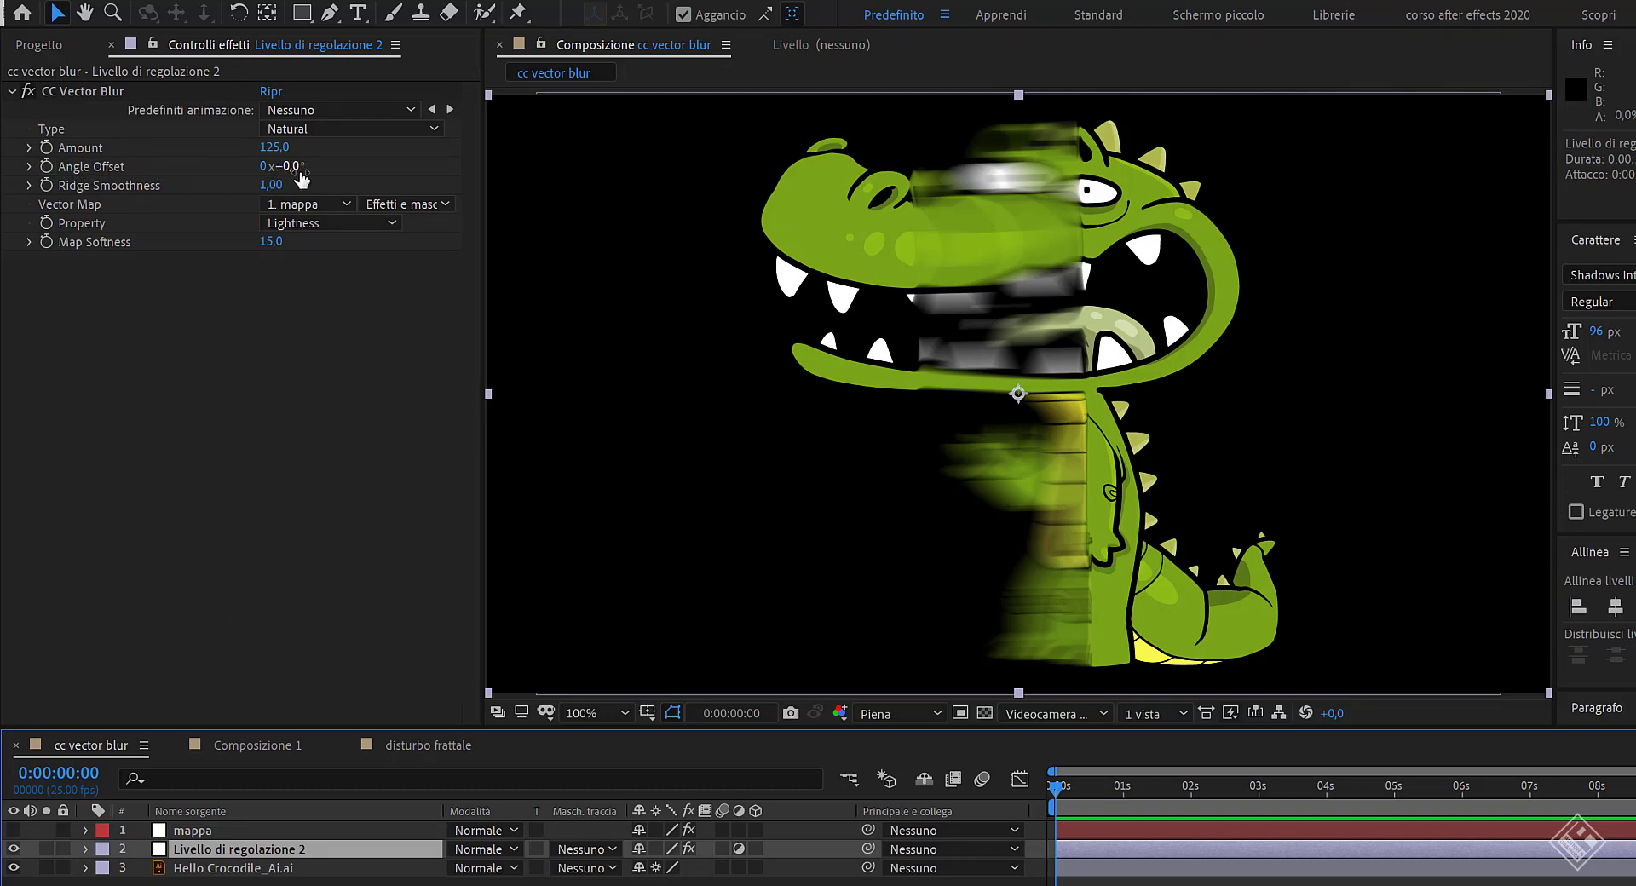
# Scrub CC Vector Blur Angle Offset to 14° and enter Ridge Smoothness 6.
pyautogui.moveTo(296, 174); pyautogui.dragTo(499, 164)
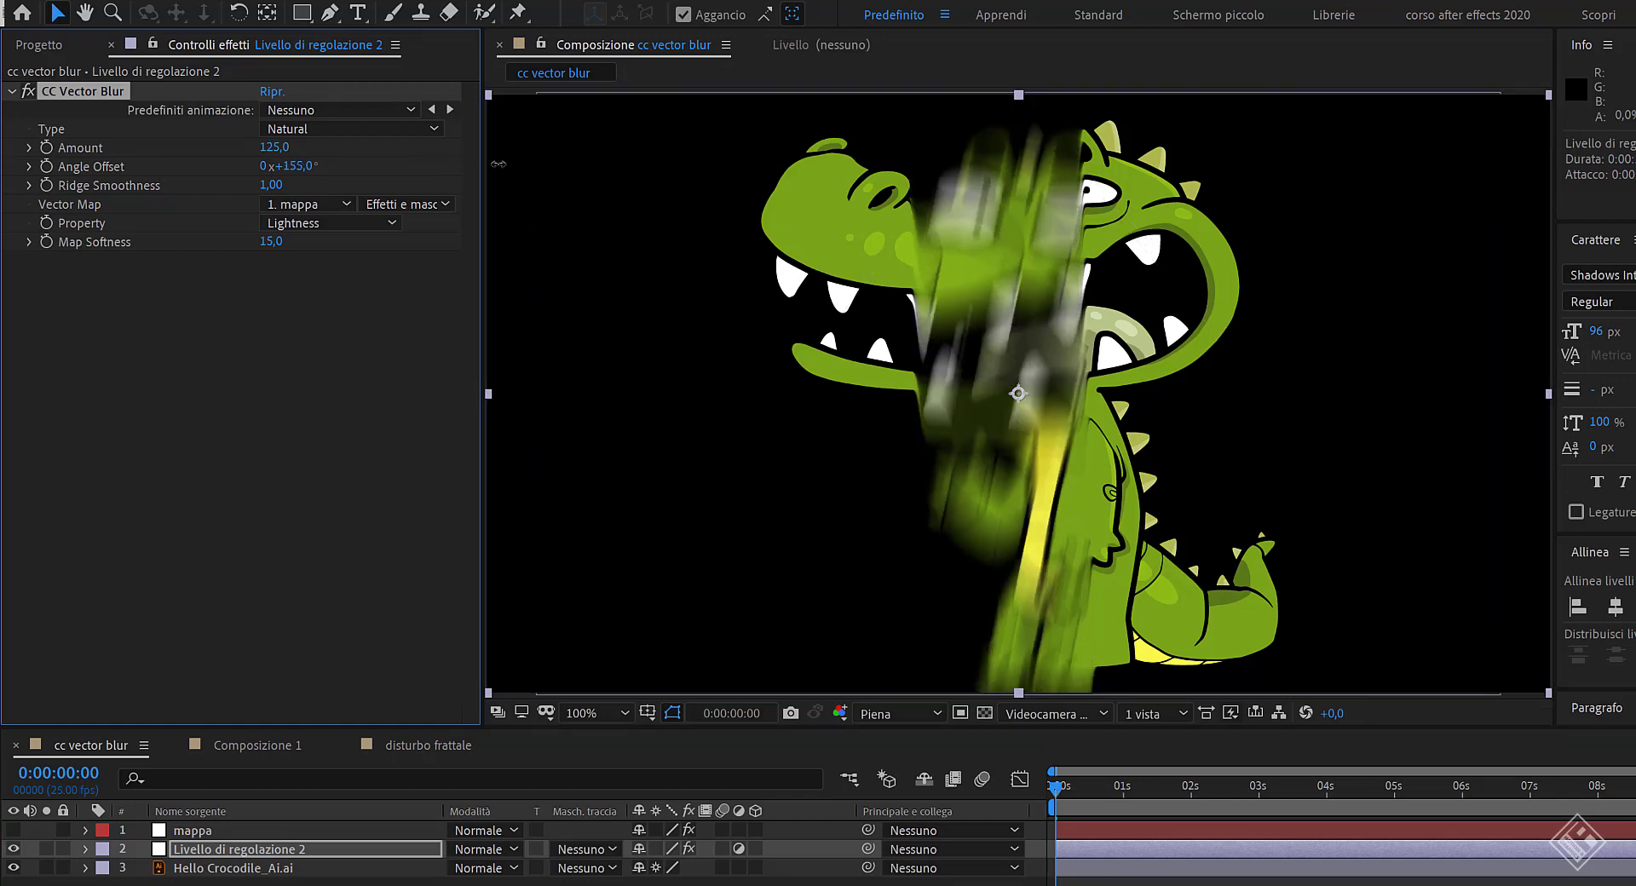
pyautogui.moveTo(499, 163); pyautogui.dragTo(294, 154)
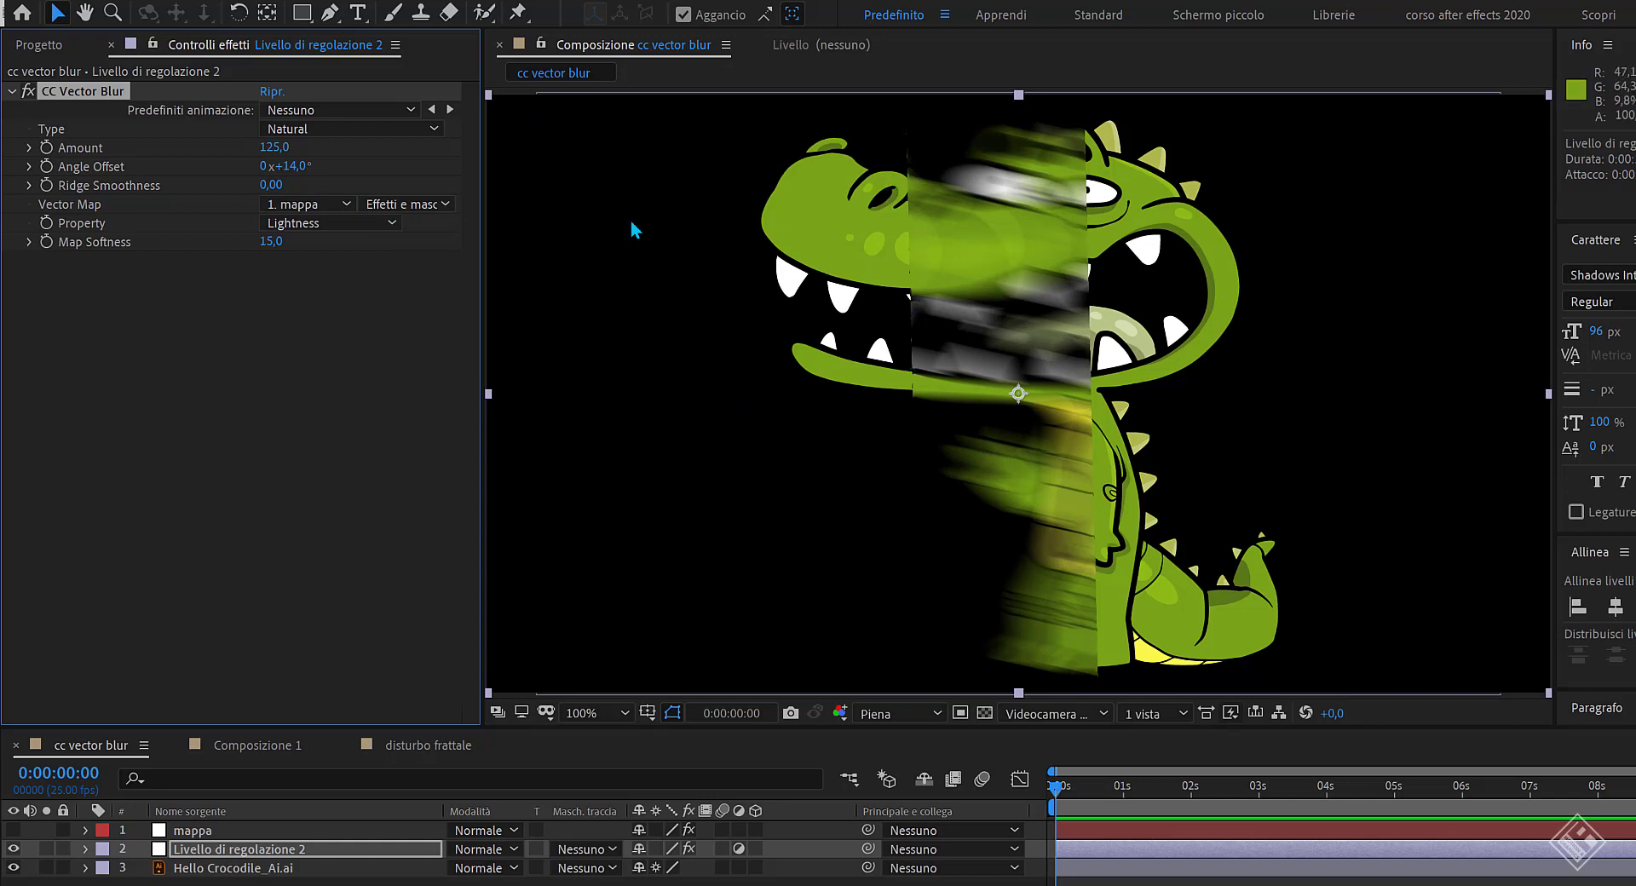
pyautogui.moveTo(271, 185); pyautogui.dragTo(597, 191)
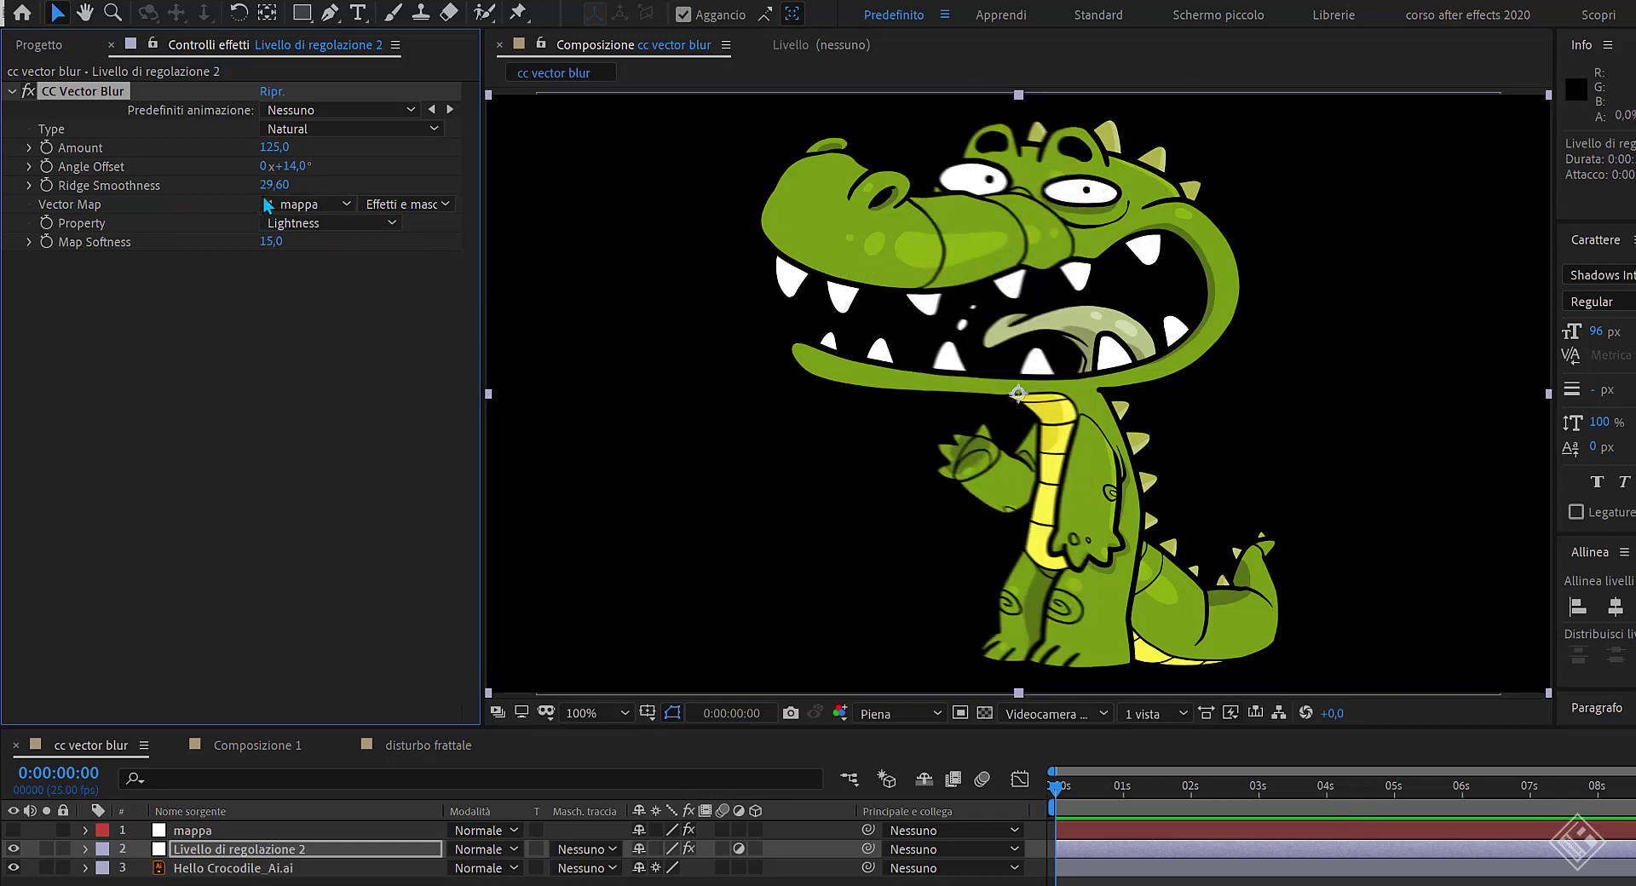
pyautogui.moveTo(645, 204); pyautogui.dragTo(724, 205)
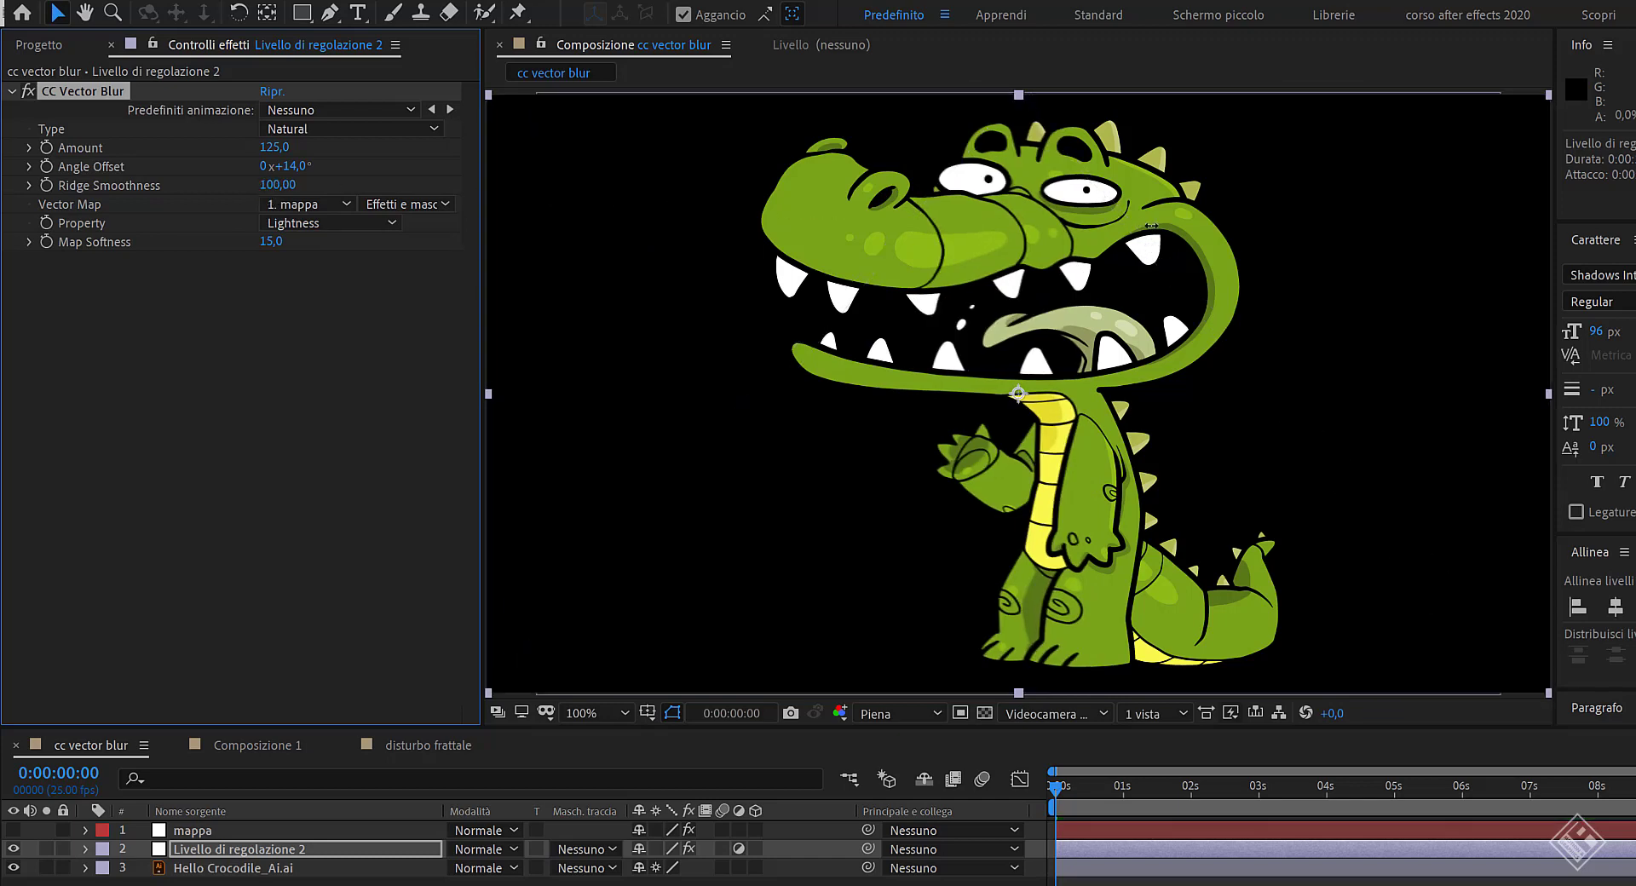
pyautogui.click(275, 184)
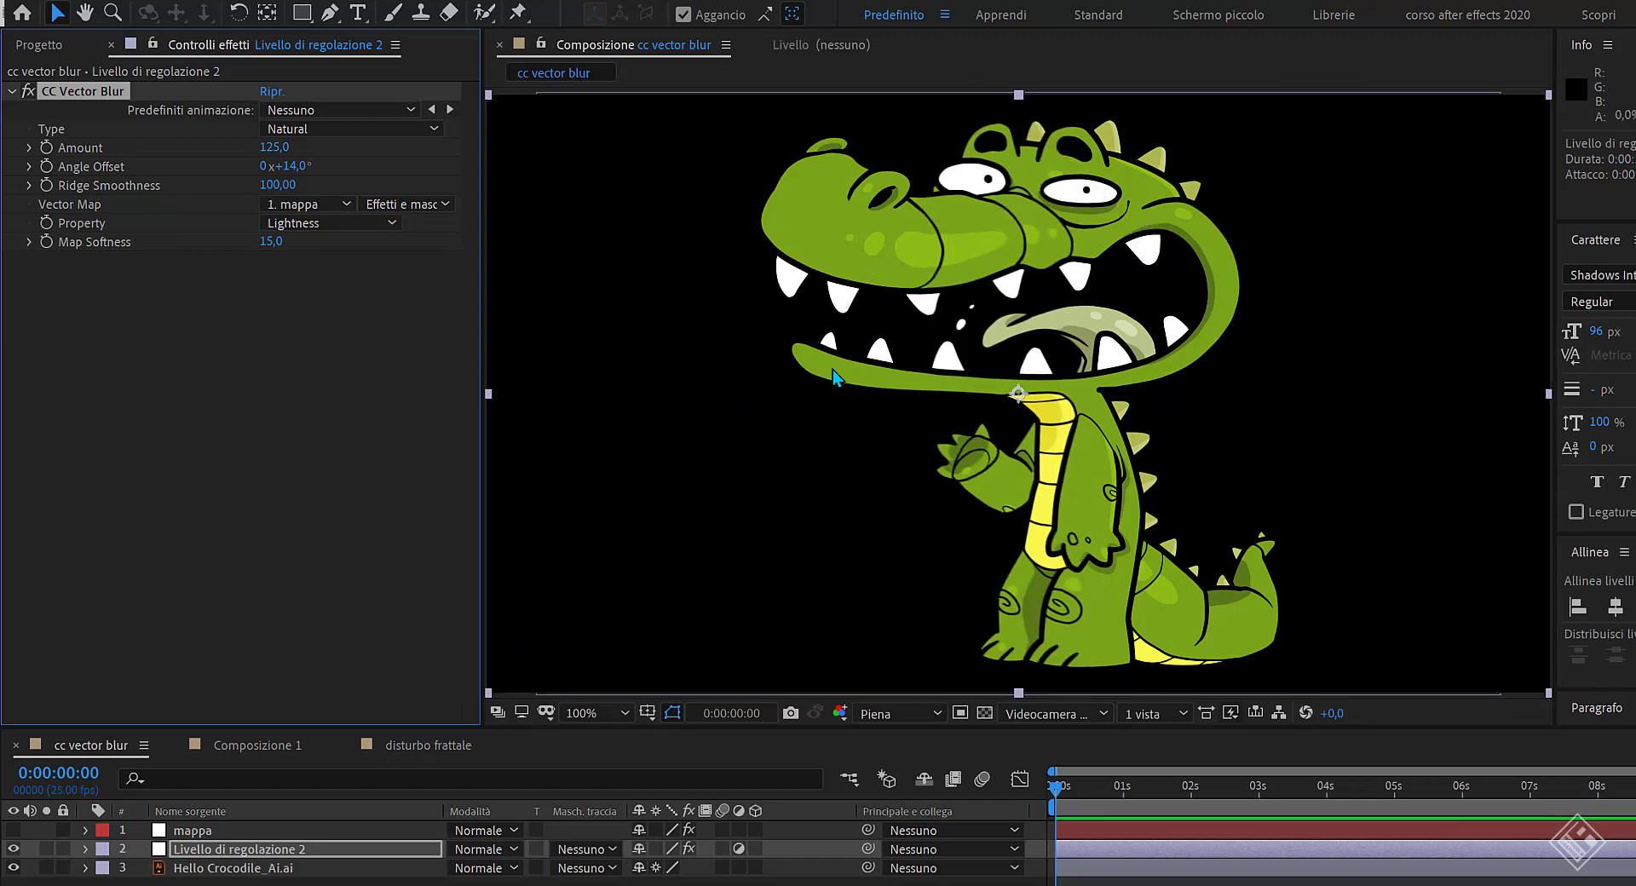
pyautogui.write('6')
pyautogui.press('Return')
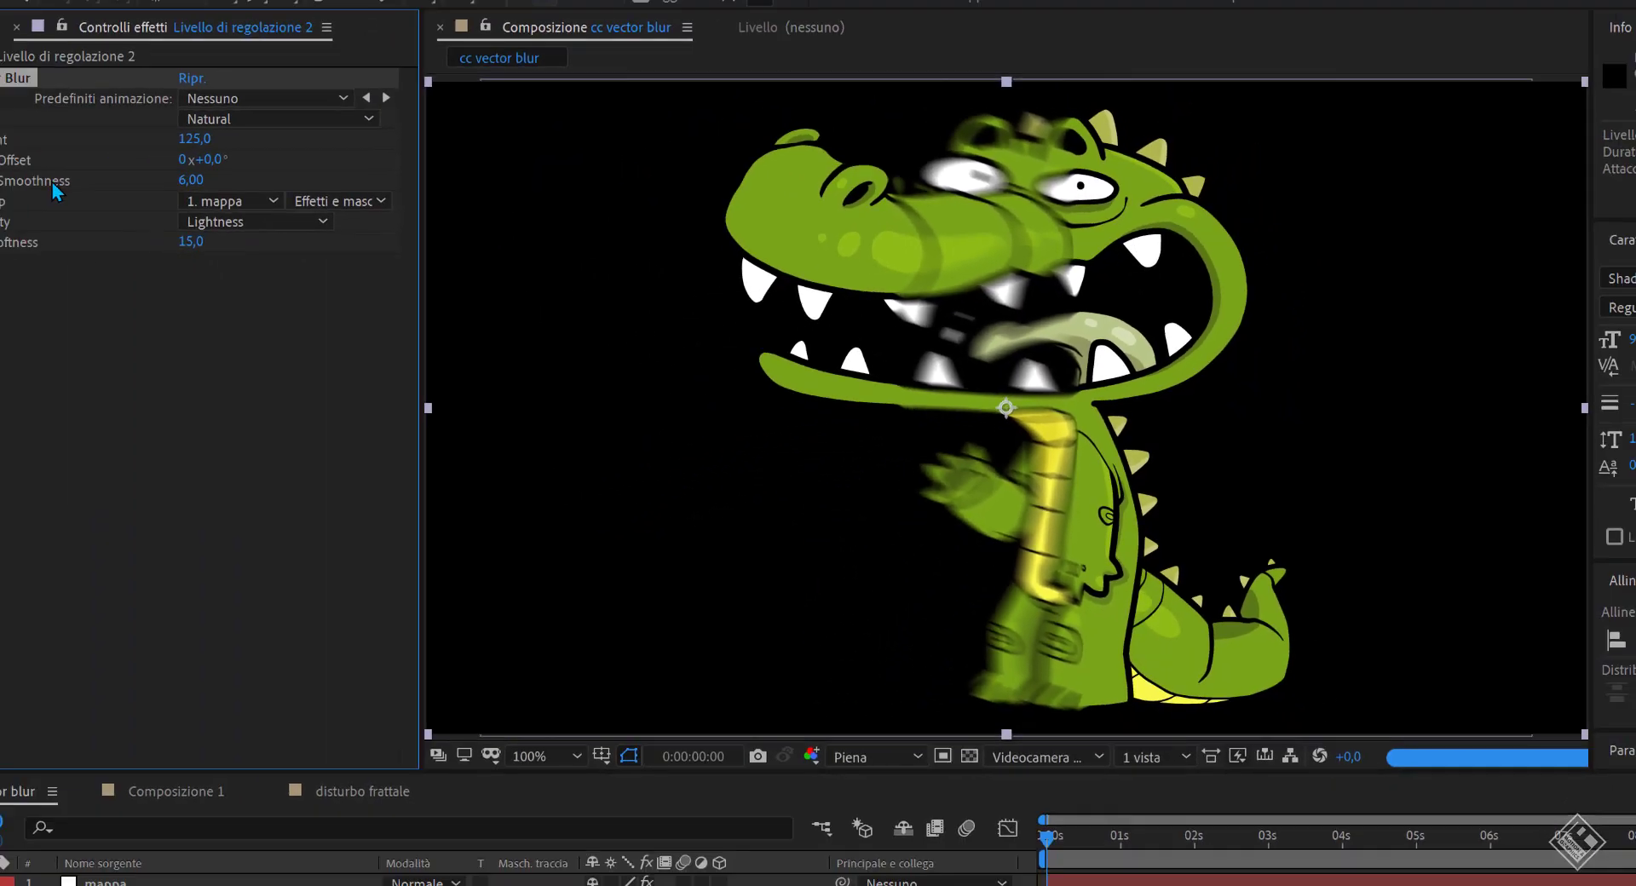
# Reset Ridge Smoothness to 1 and switch blur Type via Constant Length to Perpendicular.
pyautogui.rightClick(139, 185)
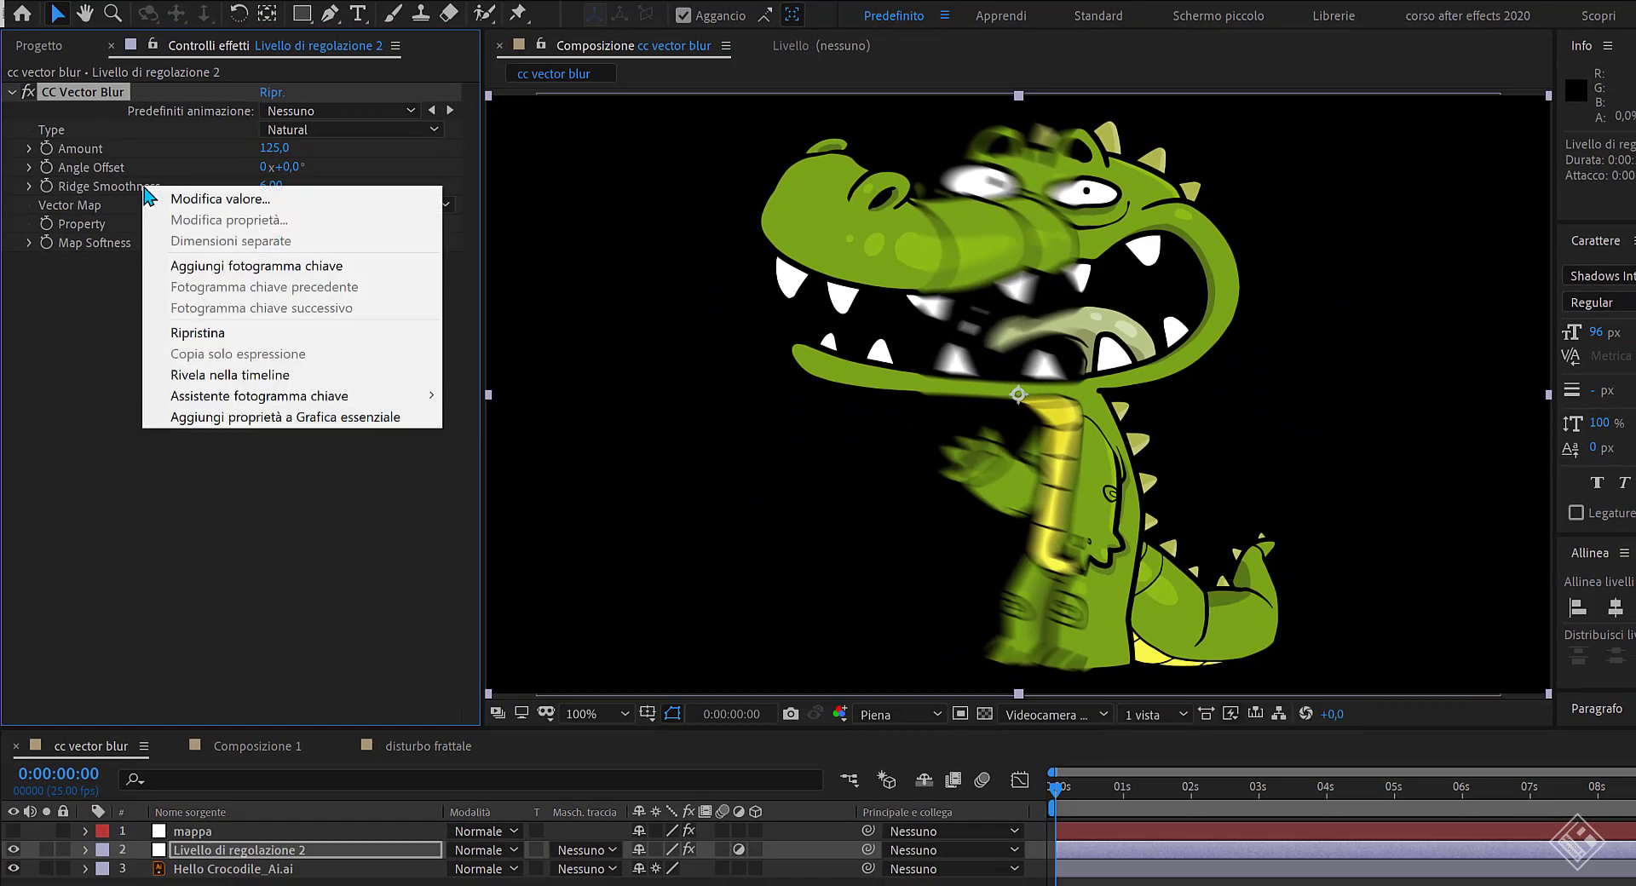
pyautogui.click(205, 332)
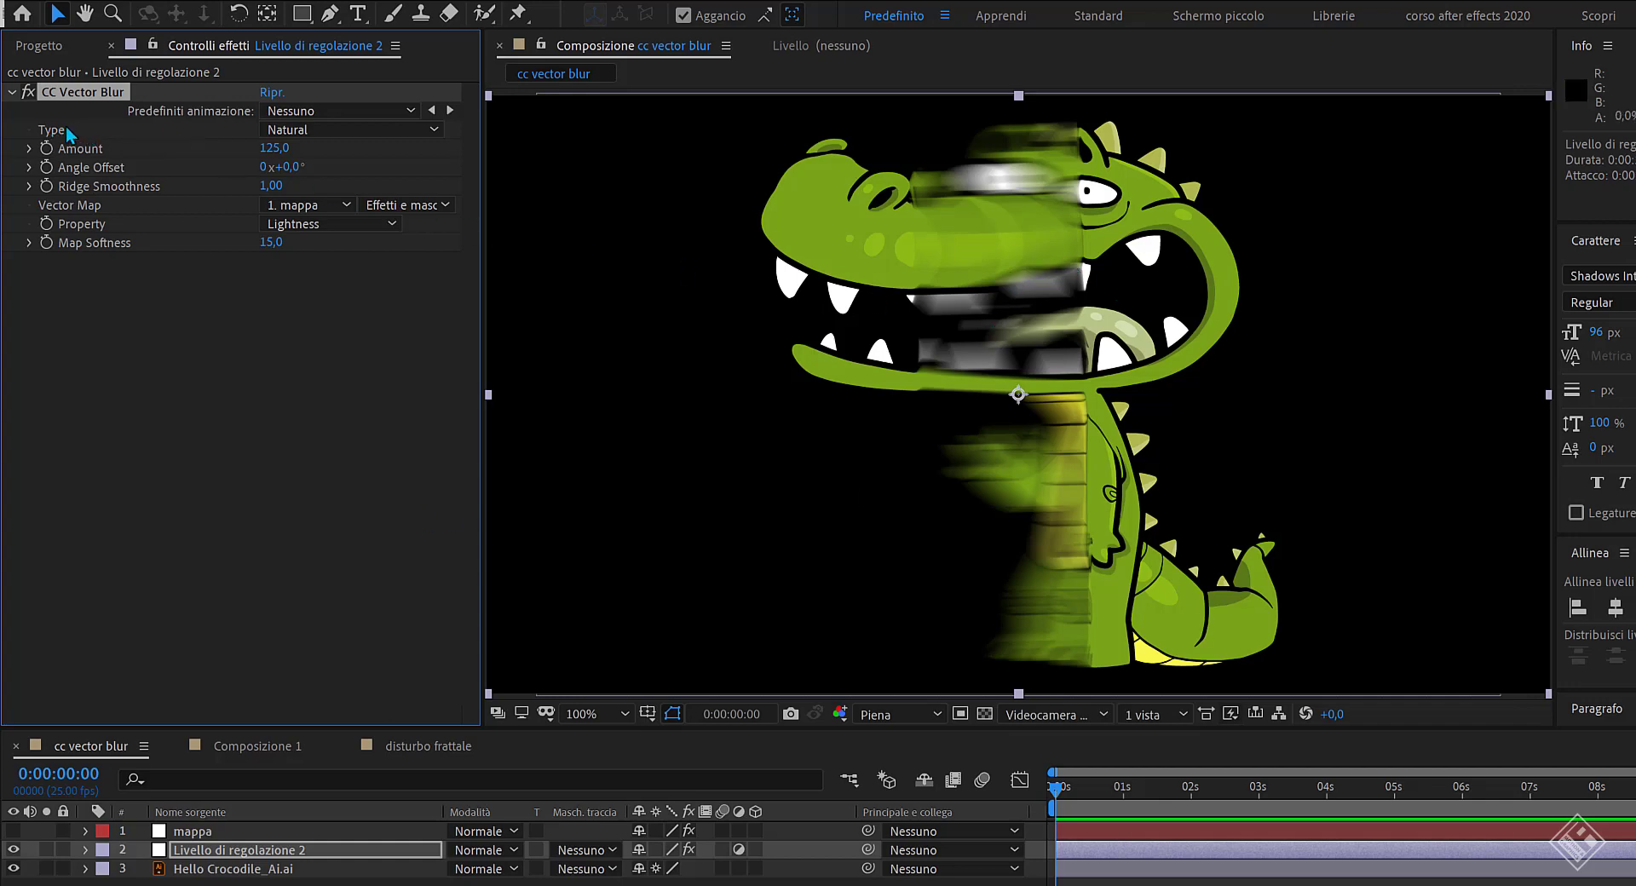
pyautogui.click(325, 128)
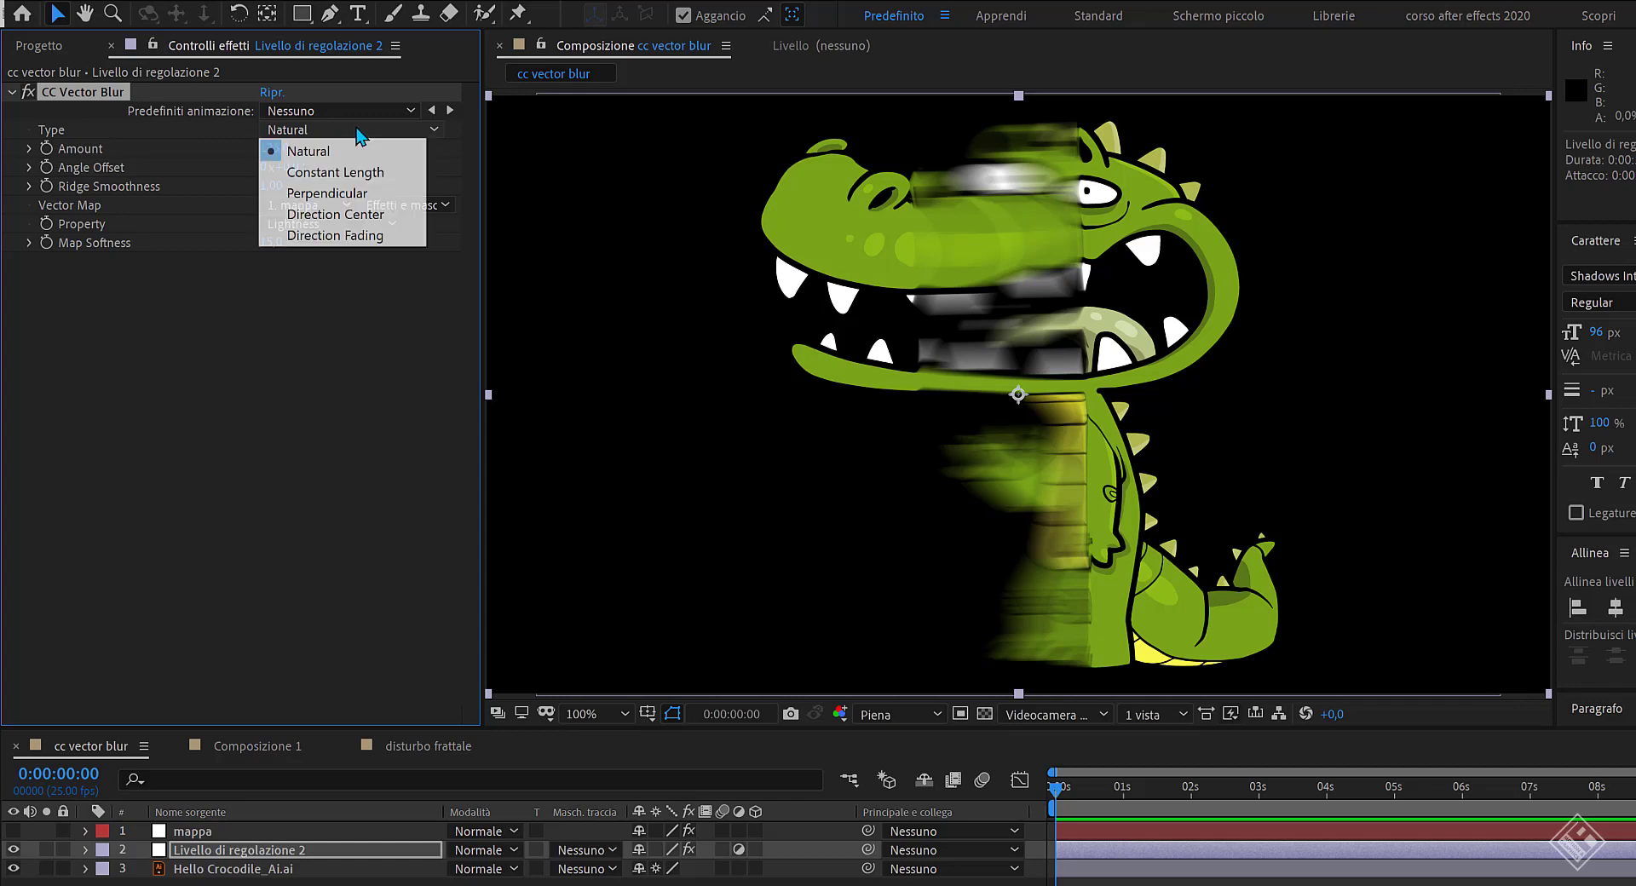
pyautogui.click(329, 171)
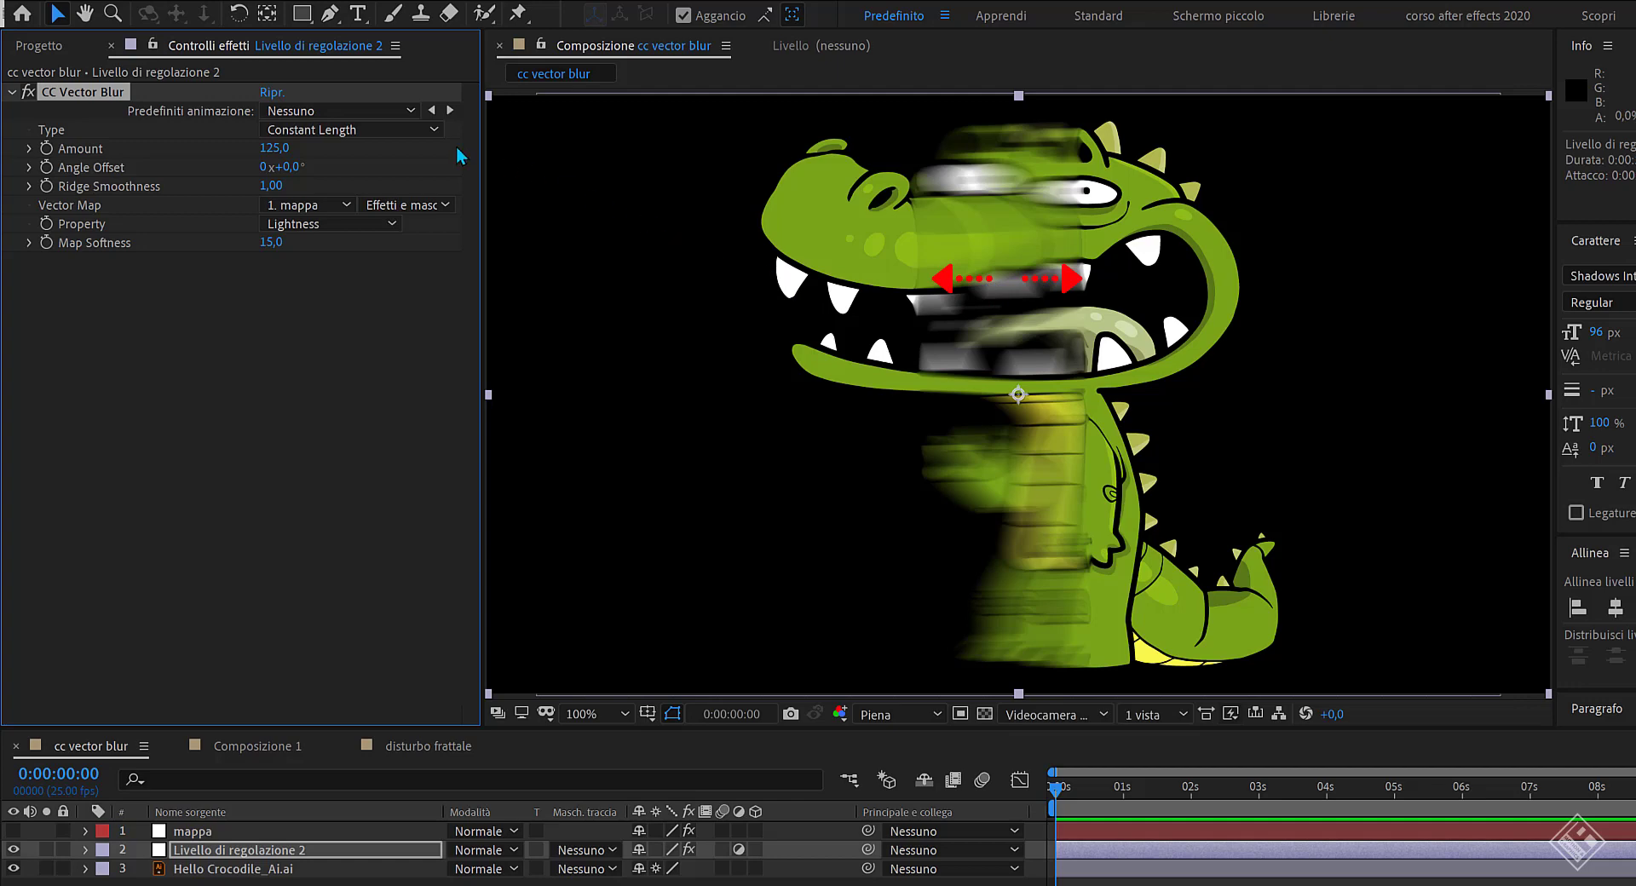
pyautogui.click(426, 130)
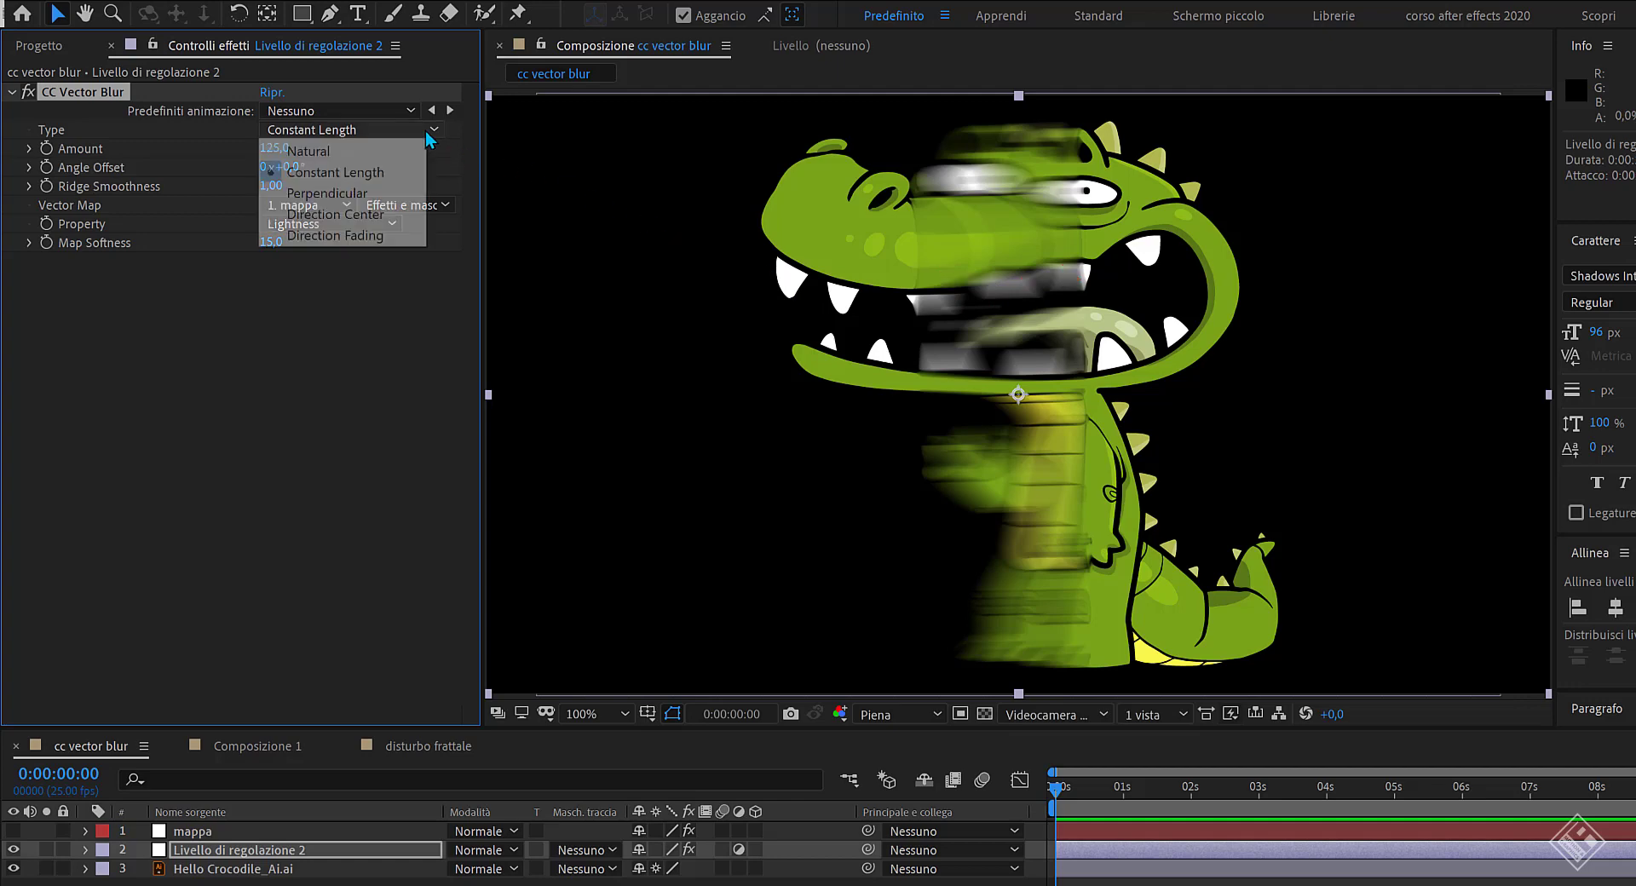
pyautogui.click(344, 193)
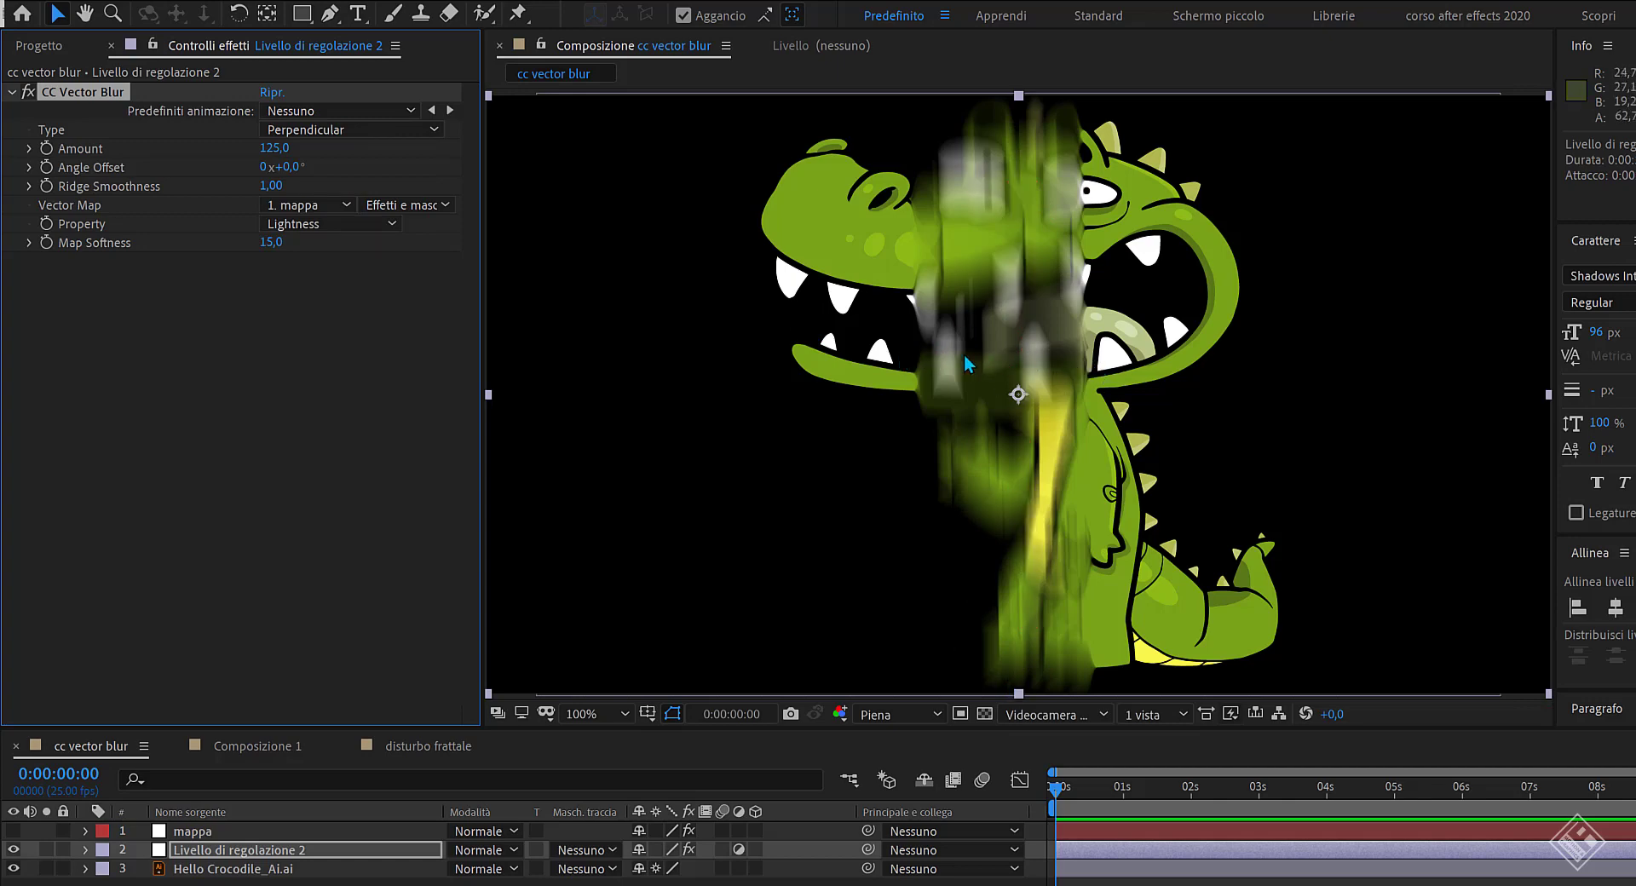
pyautogui.click(428, 129)
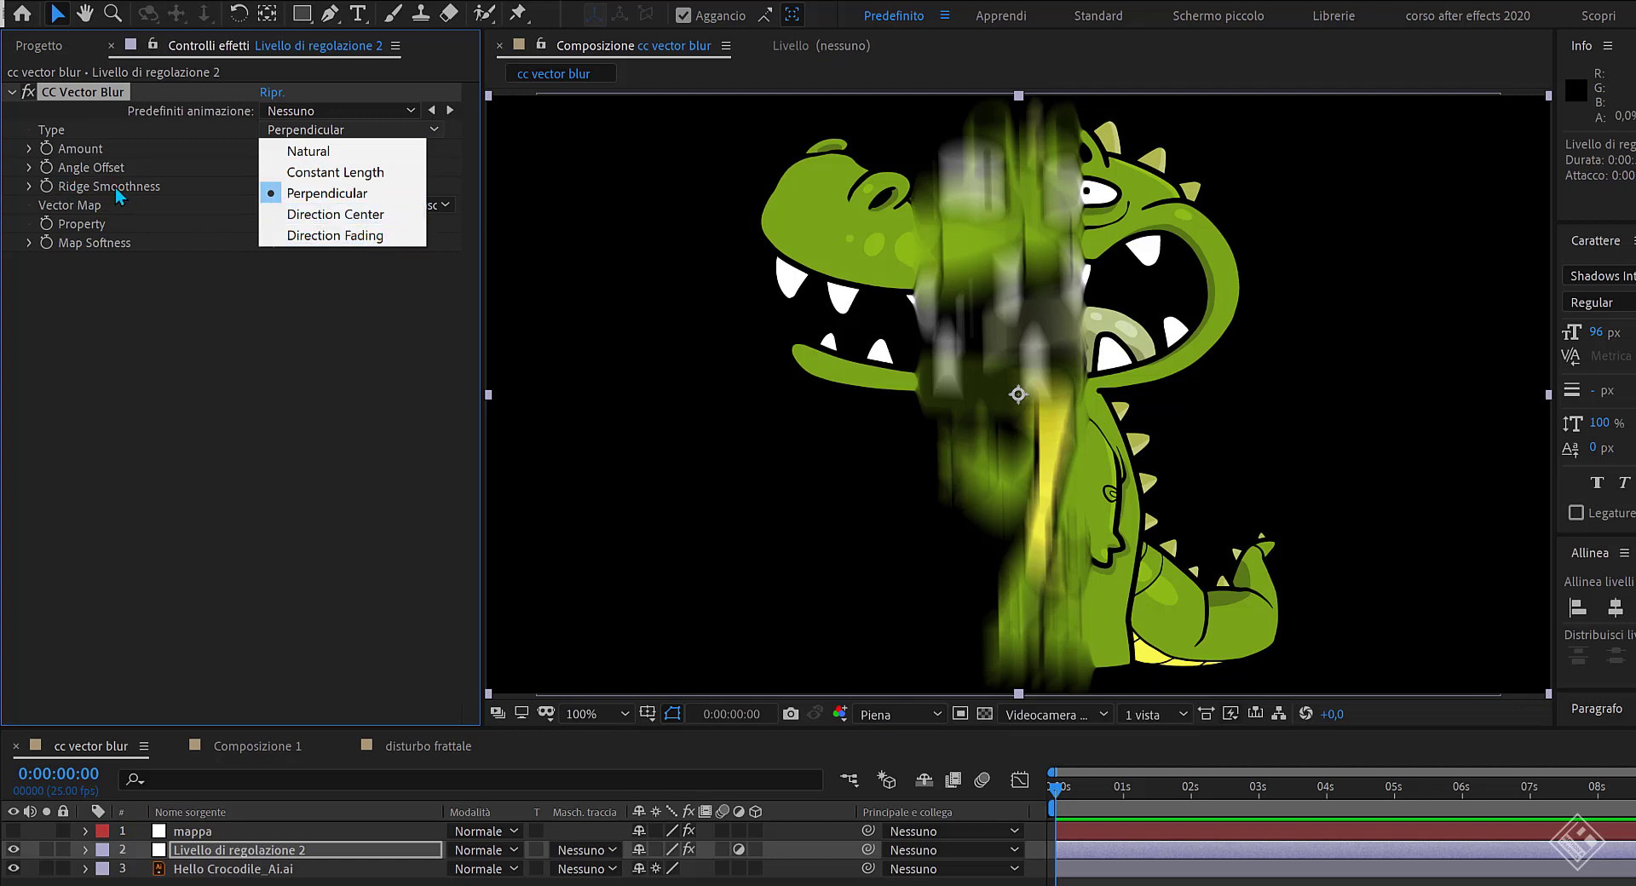
# Try the Direction Center blur type while varying the Amount.
pyautogui.click(284, 214)
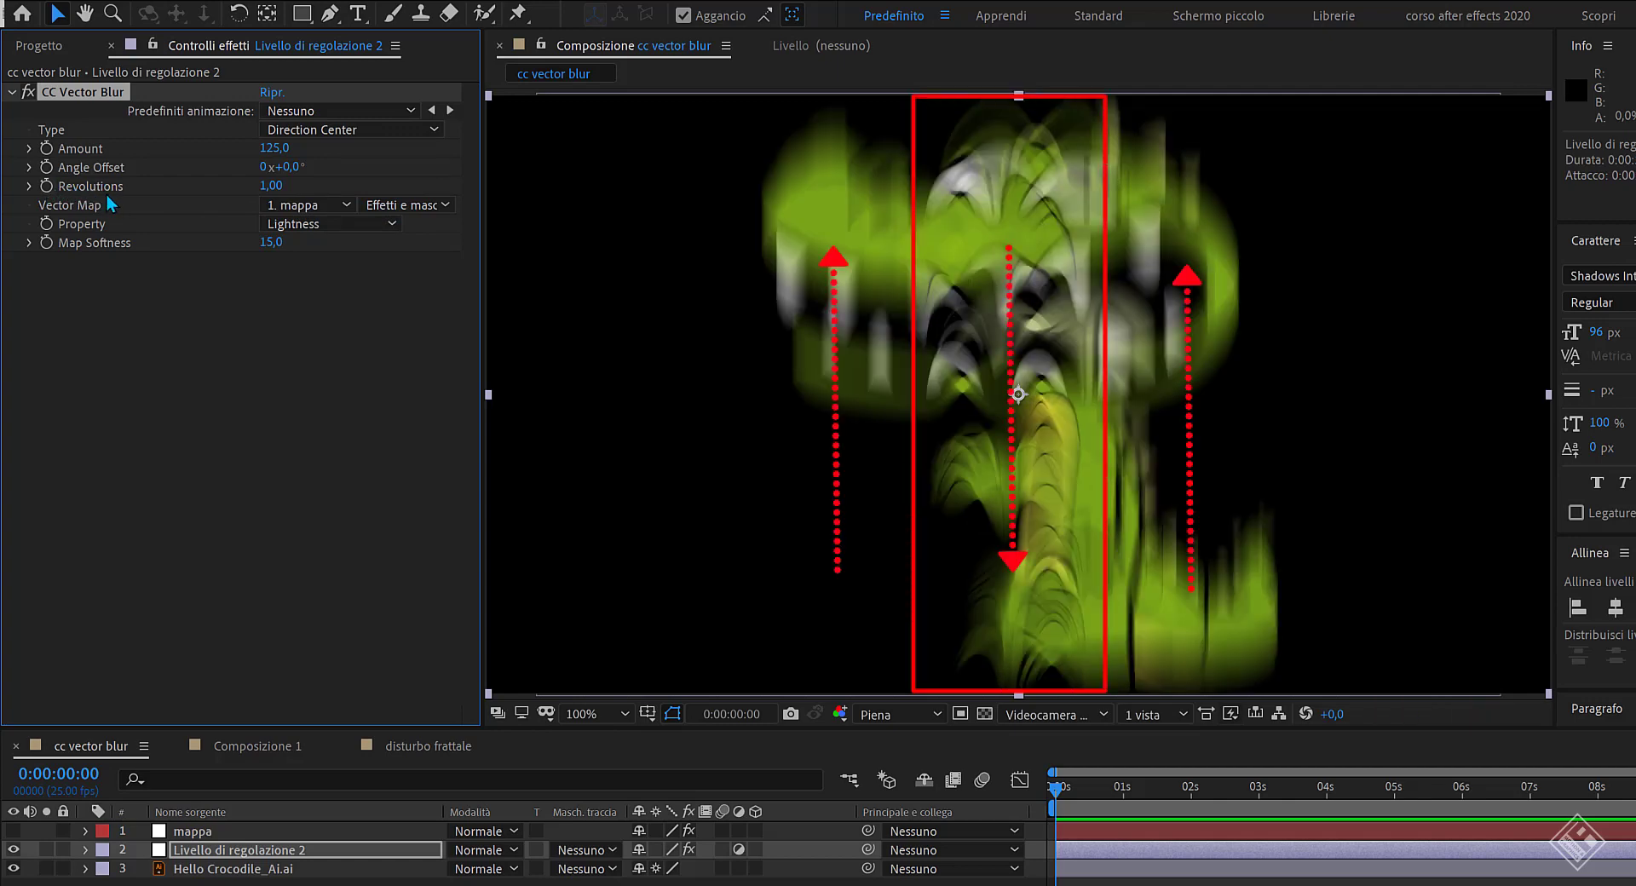
pyautogui.moveTo(272, 148); pyautogui.dragTo(140, 151)
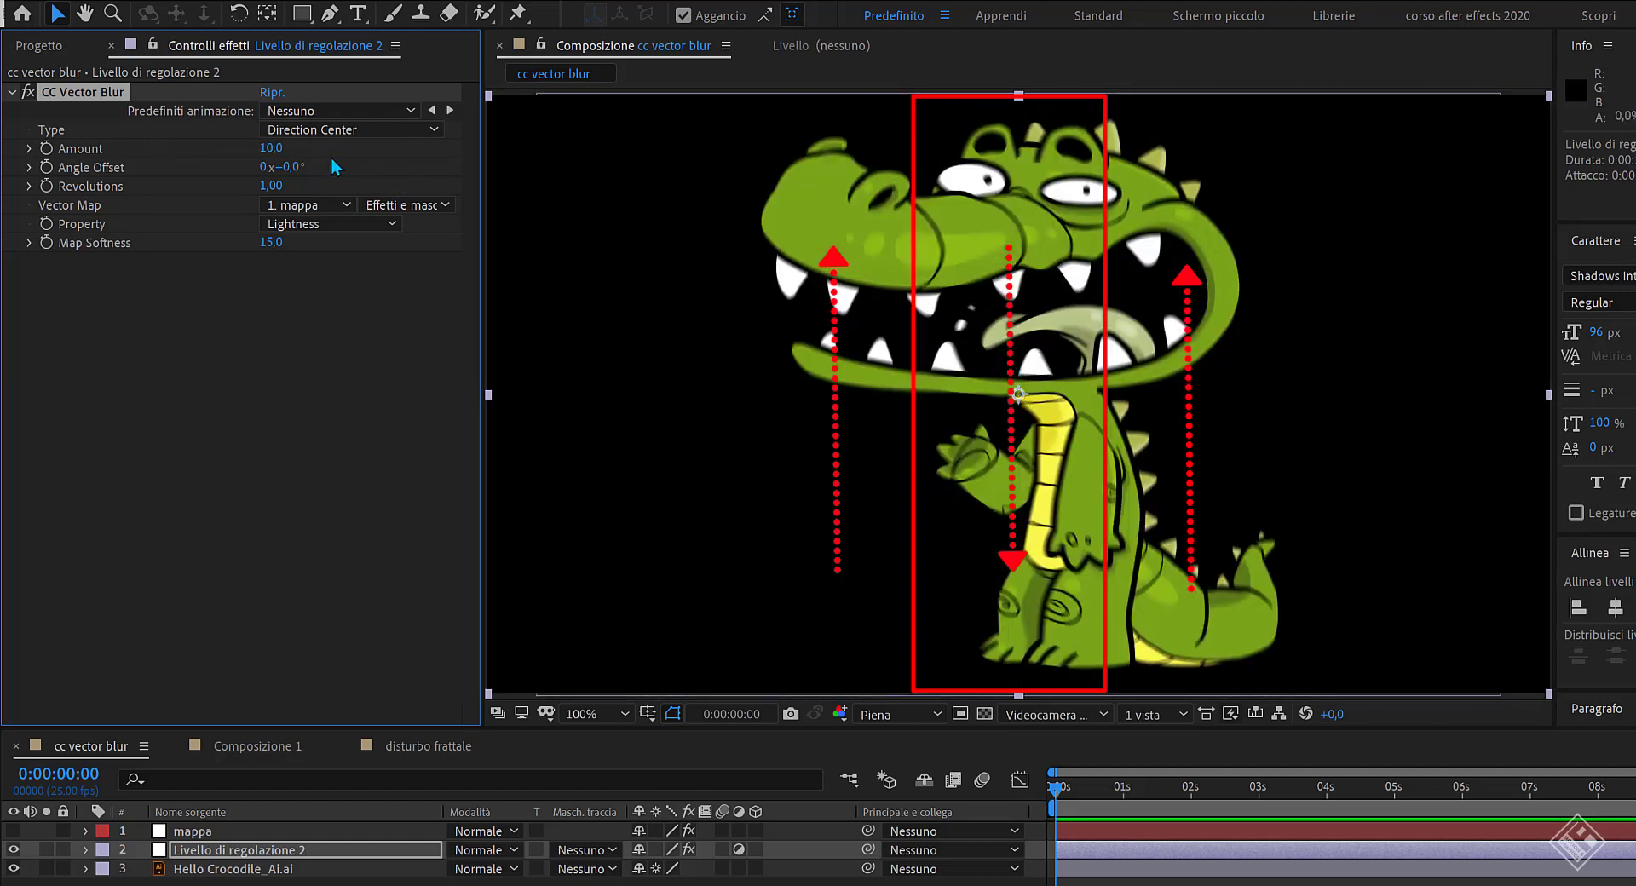
pyautogui.moveTo(267, 149)
pyautogui.mouseDown()
pyautogui.moveTo(351, 150)
pyautogui.moveTo(317, 182)
pyautogui.moveTo(284, 182)
pyautogui.mouseUp()
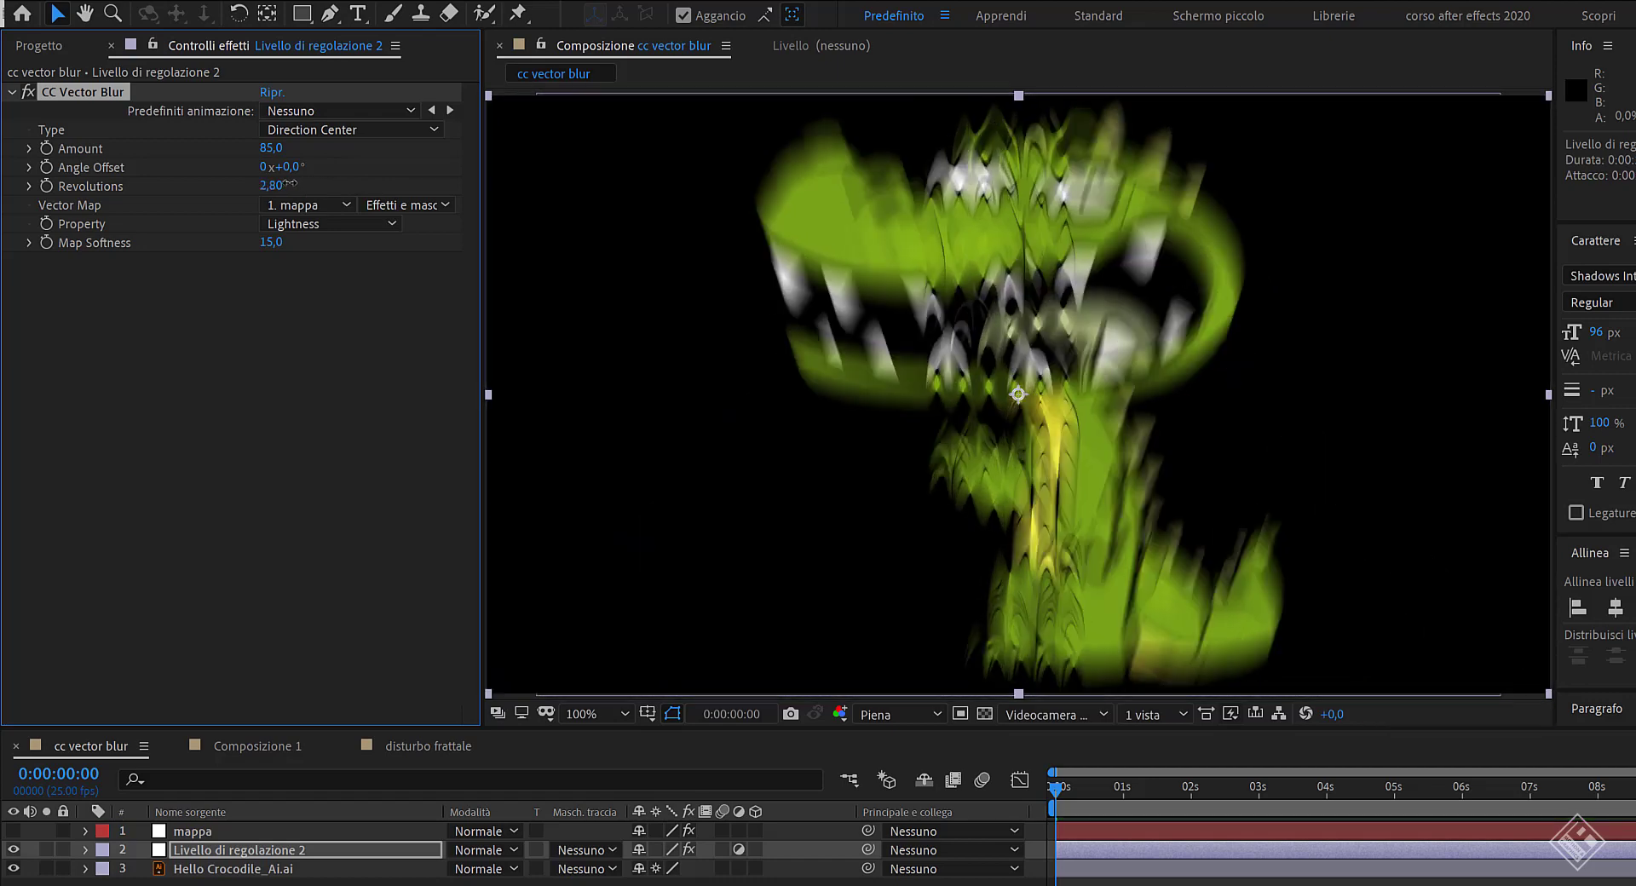
# Set Type to Direction Fading with Revolutions 1,10 and Amount 67.
pyautogui.rightClick(166, 182)
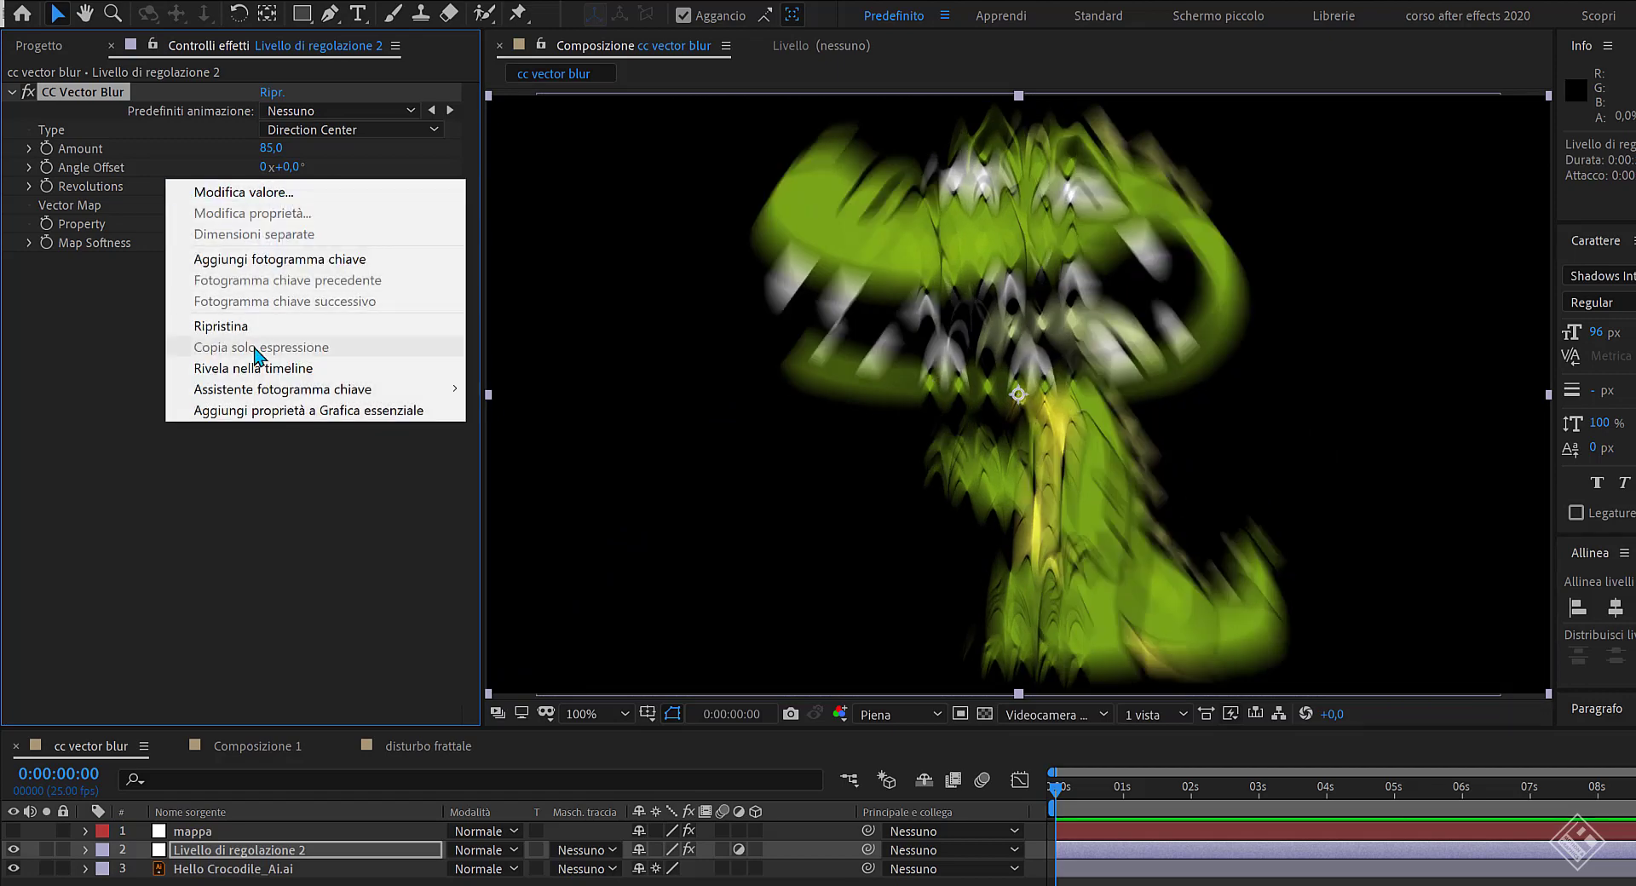
pyautogui.click(255, 322)
pyautogui.click(356, 131)
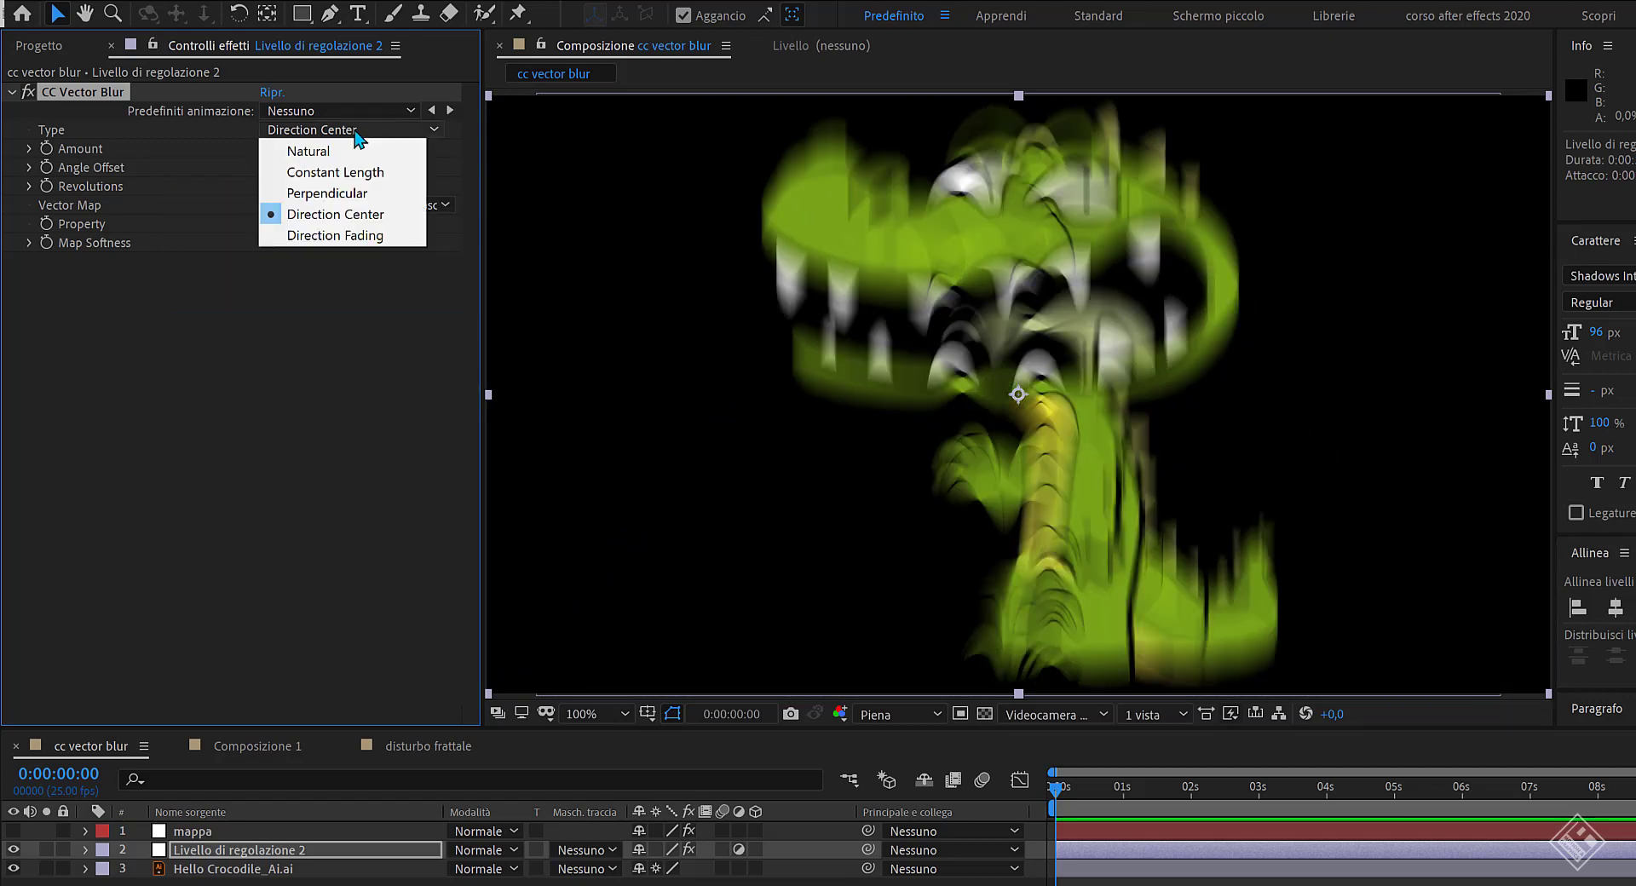
pyautogui.click(341, 235)
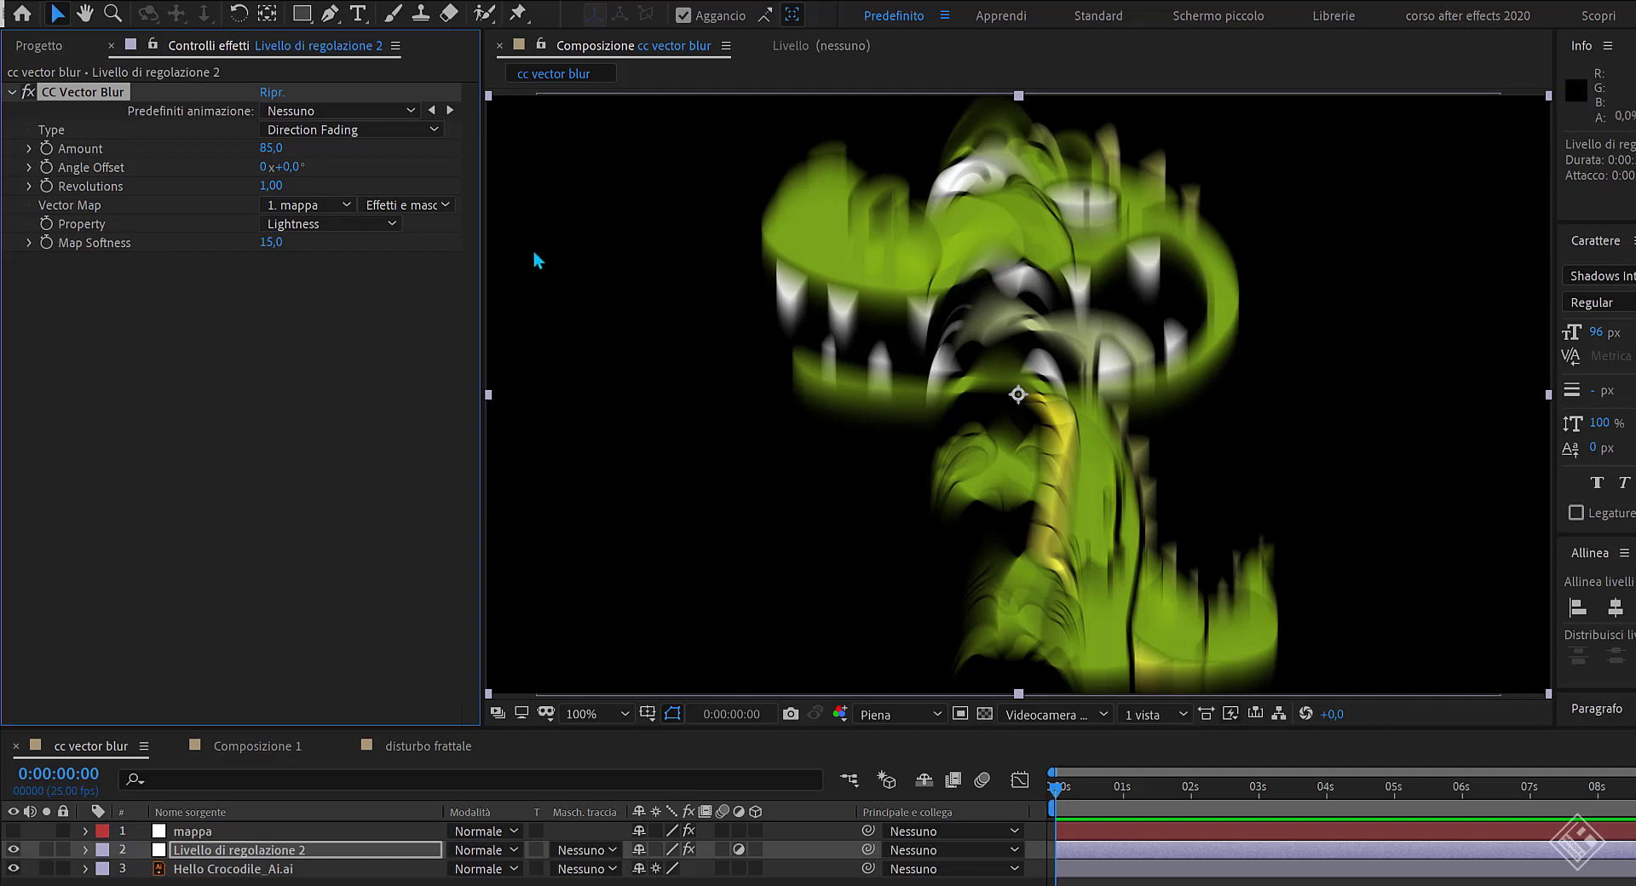
pyautogui.click(271, 186)
pyautogui.write('10')
pyautogui.press('Return')
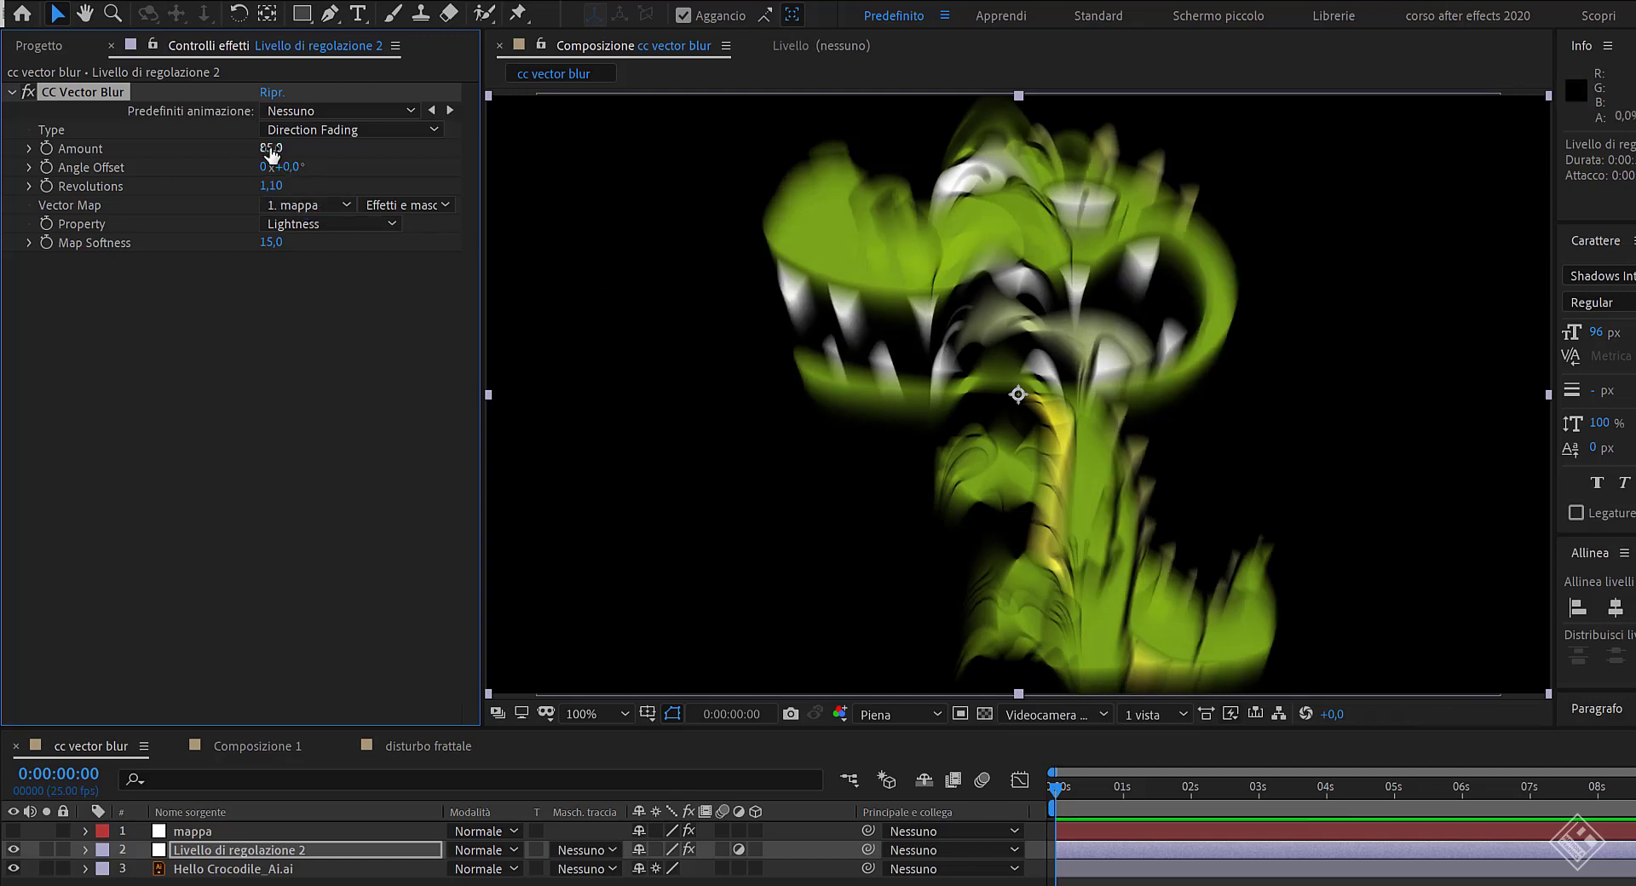
pyautogui.moveTo(291, 149)
pyautogui.mouseDown()
pyautogui.moveTo(326, 150)
pyautogui.moveTo(230, 155)
pyautogui.moveTo(373, 147)
pyautogui.mouseUp()
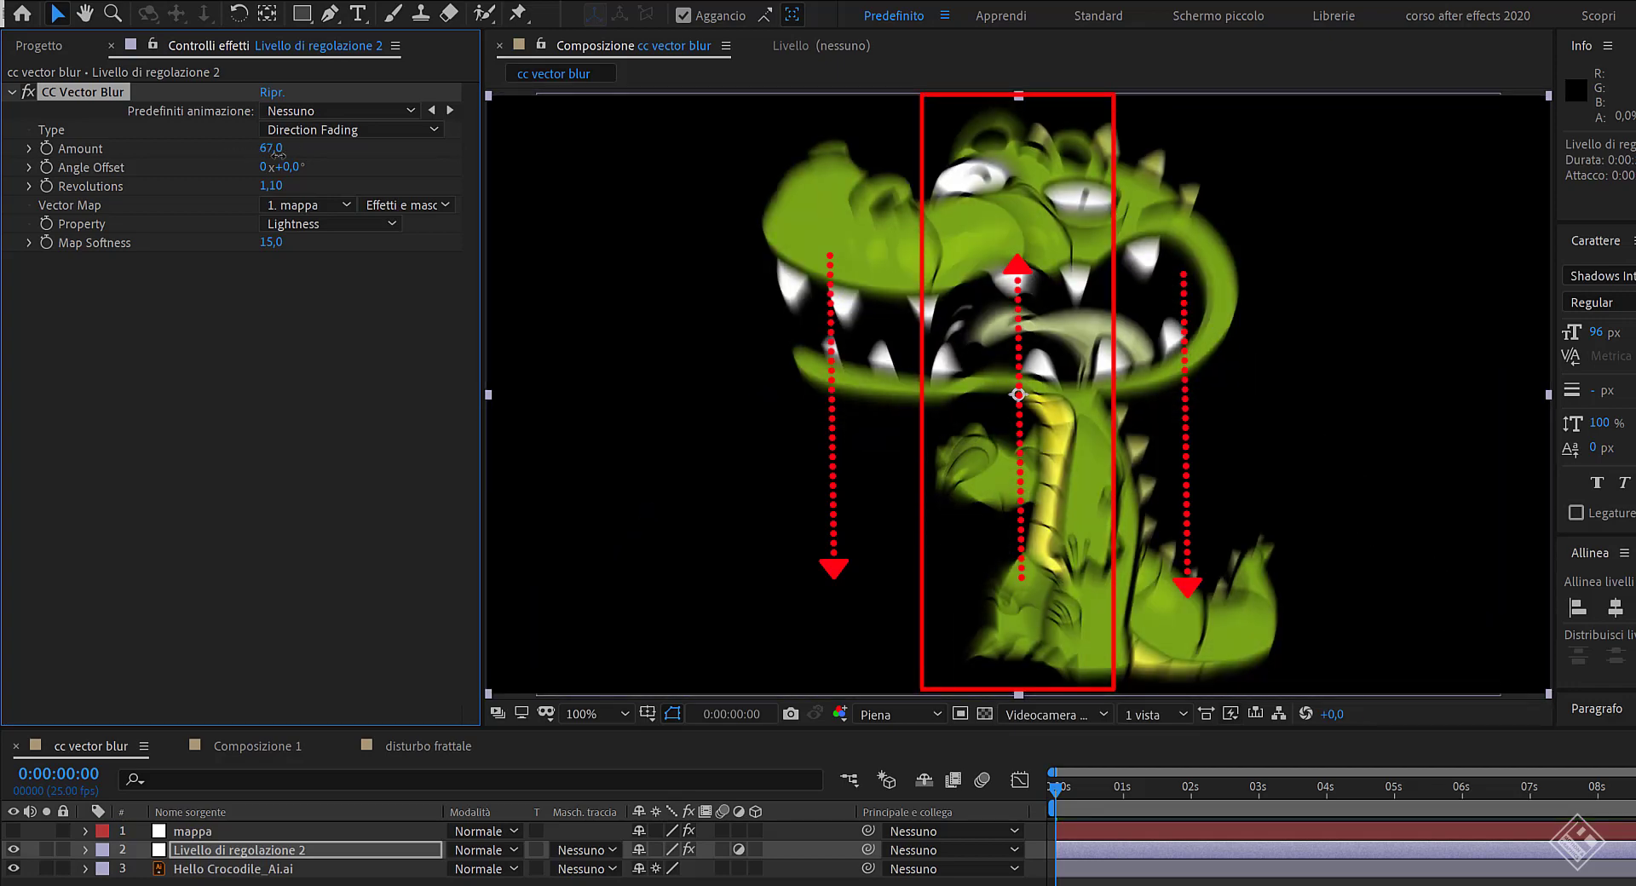
# Switch CC Vector Blur Type to Natural on Lightness and raise Map Softness to 50,5.
pyautogui.click(381, 128)
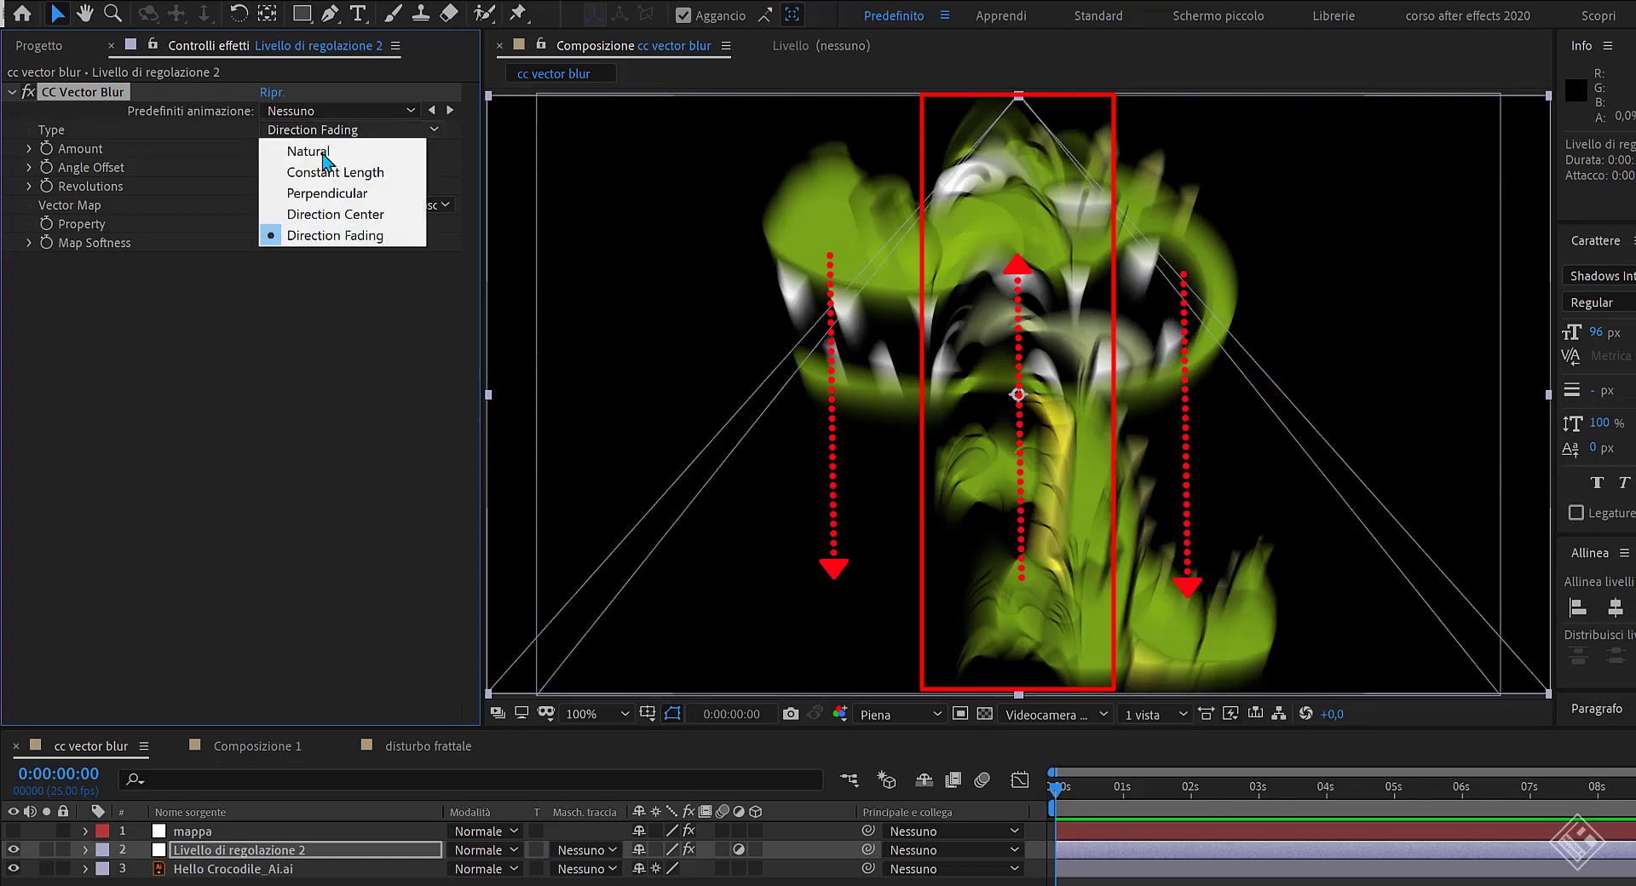
pyautogui.click(315, 151)
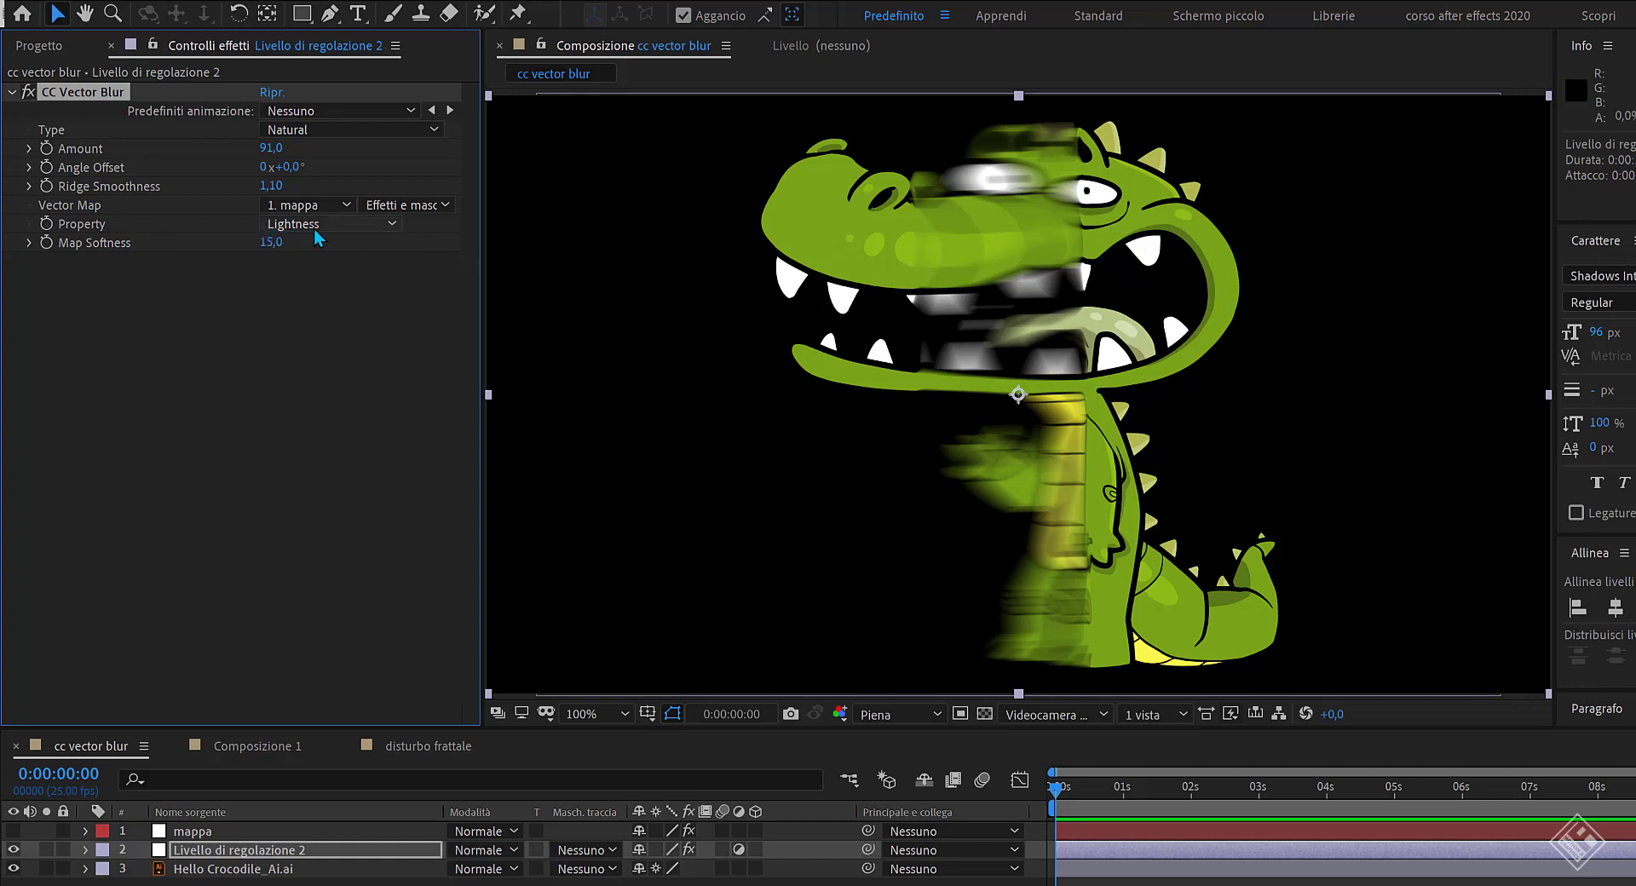
pyautogui.click(388, 223)
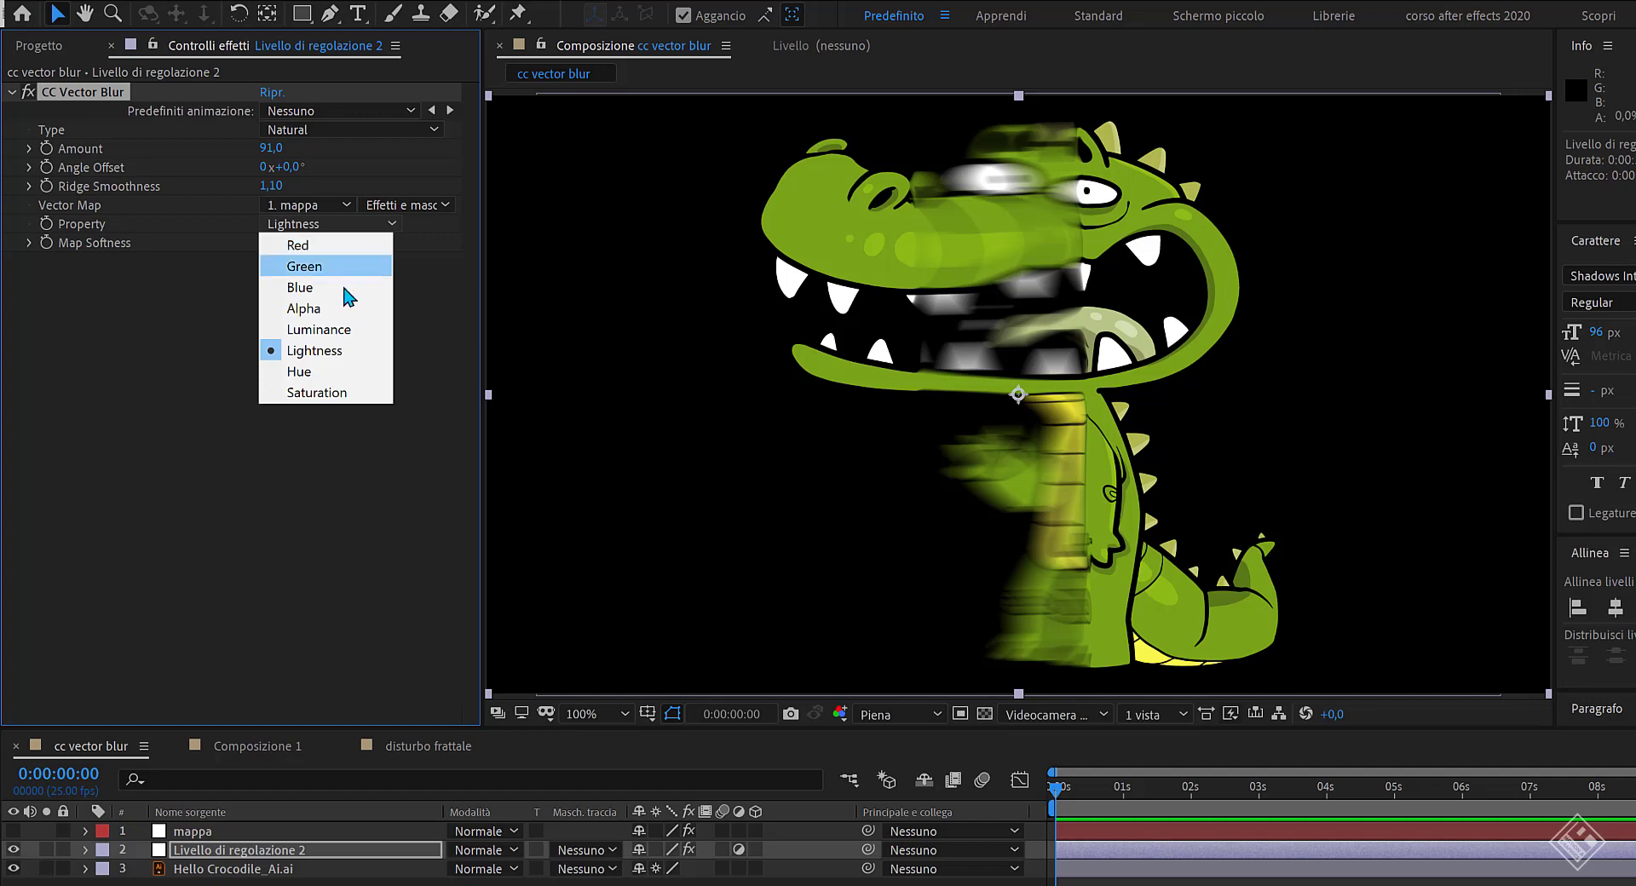
pyautogui.click(325, 351)
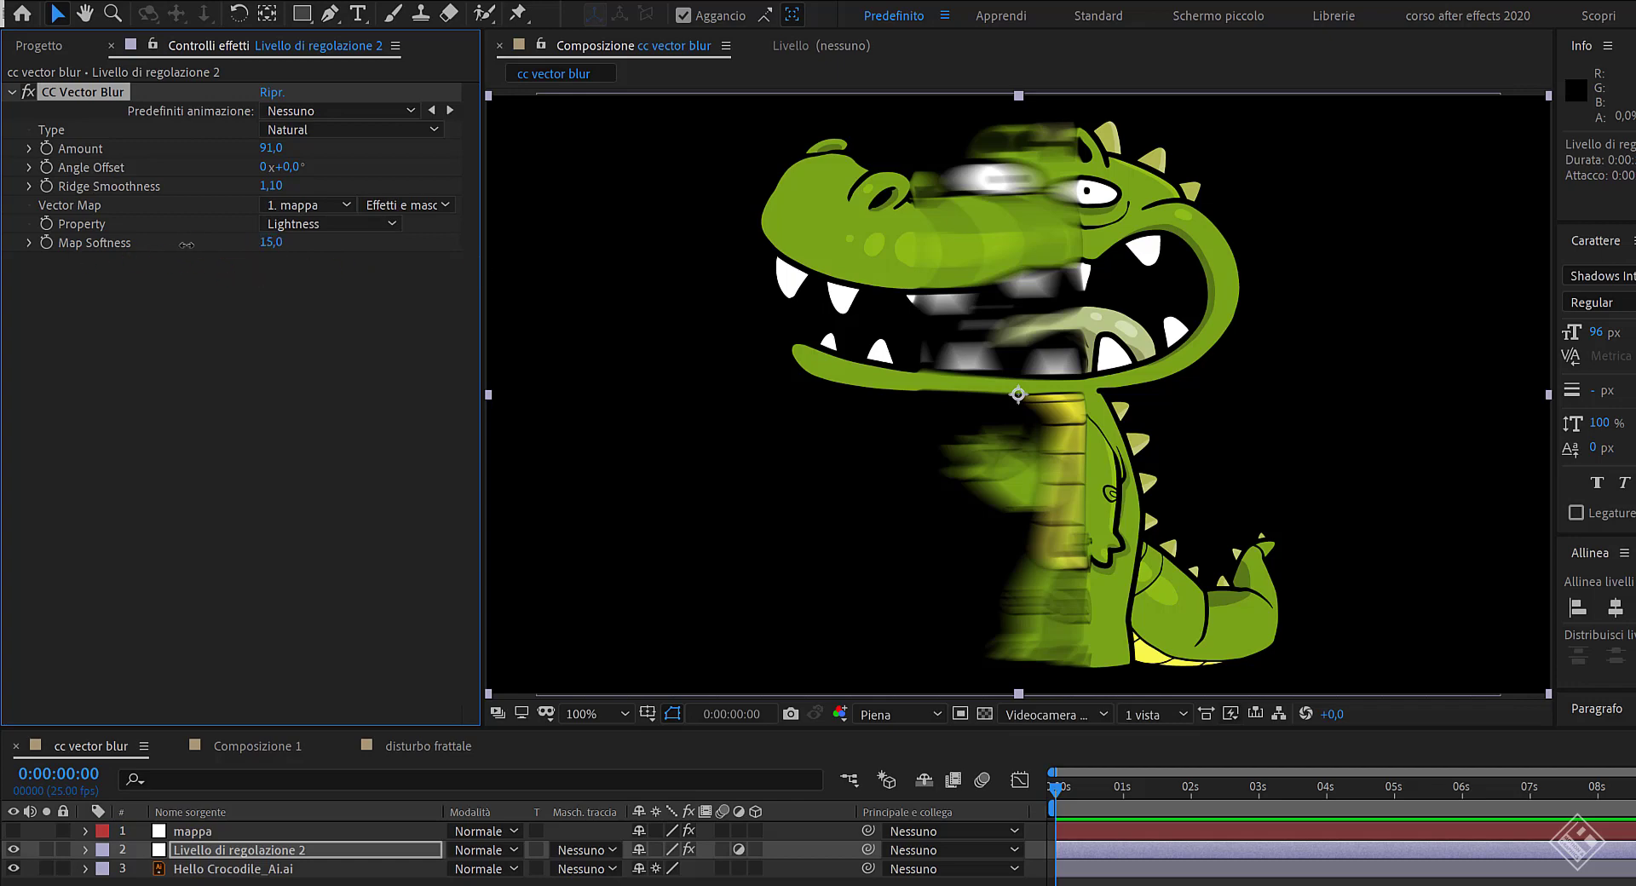
pyautogui.moveTo(187, 244); pyautogui.dragTo(94, 248)
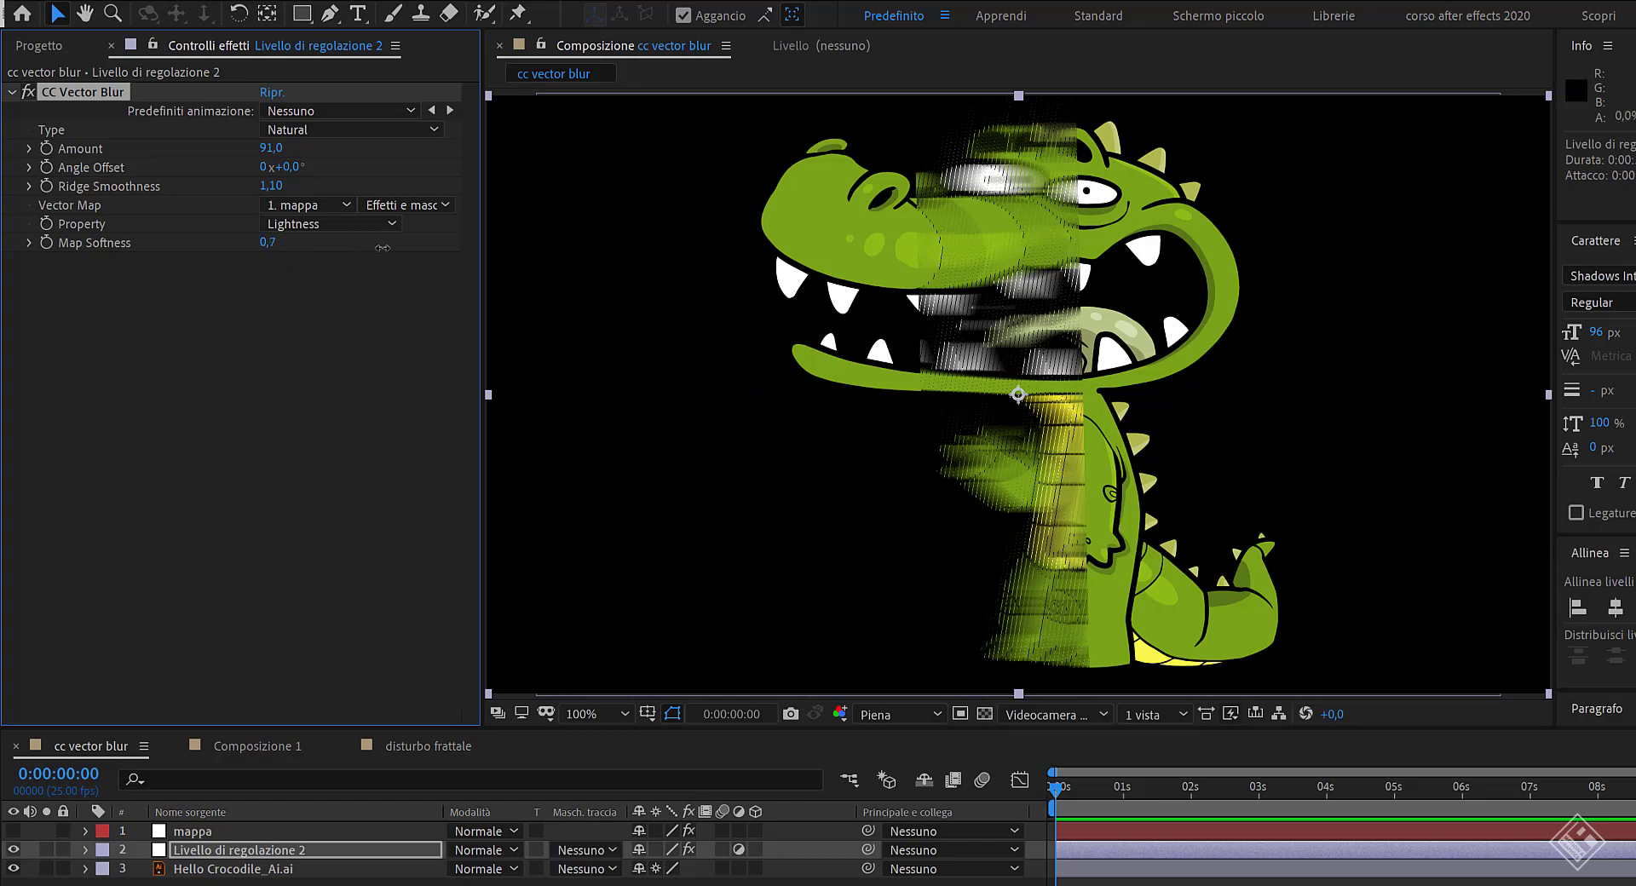
pyautogui.moveTo(383, 248); pyautogui.dragTo(875, 294)
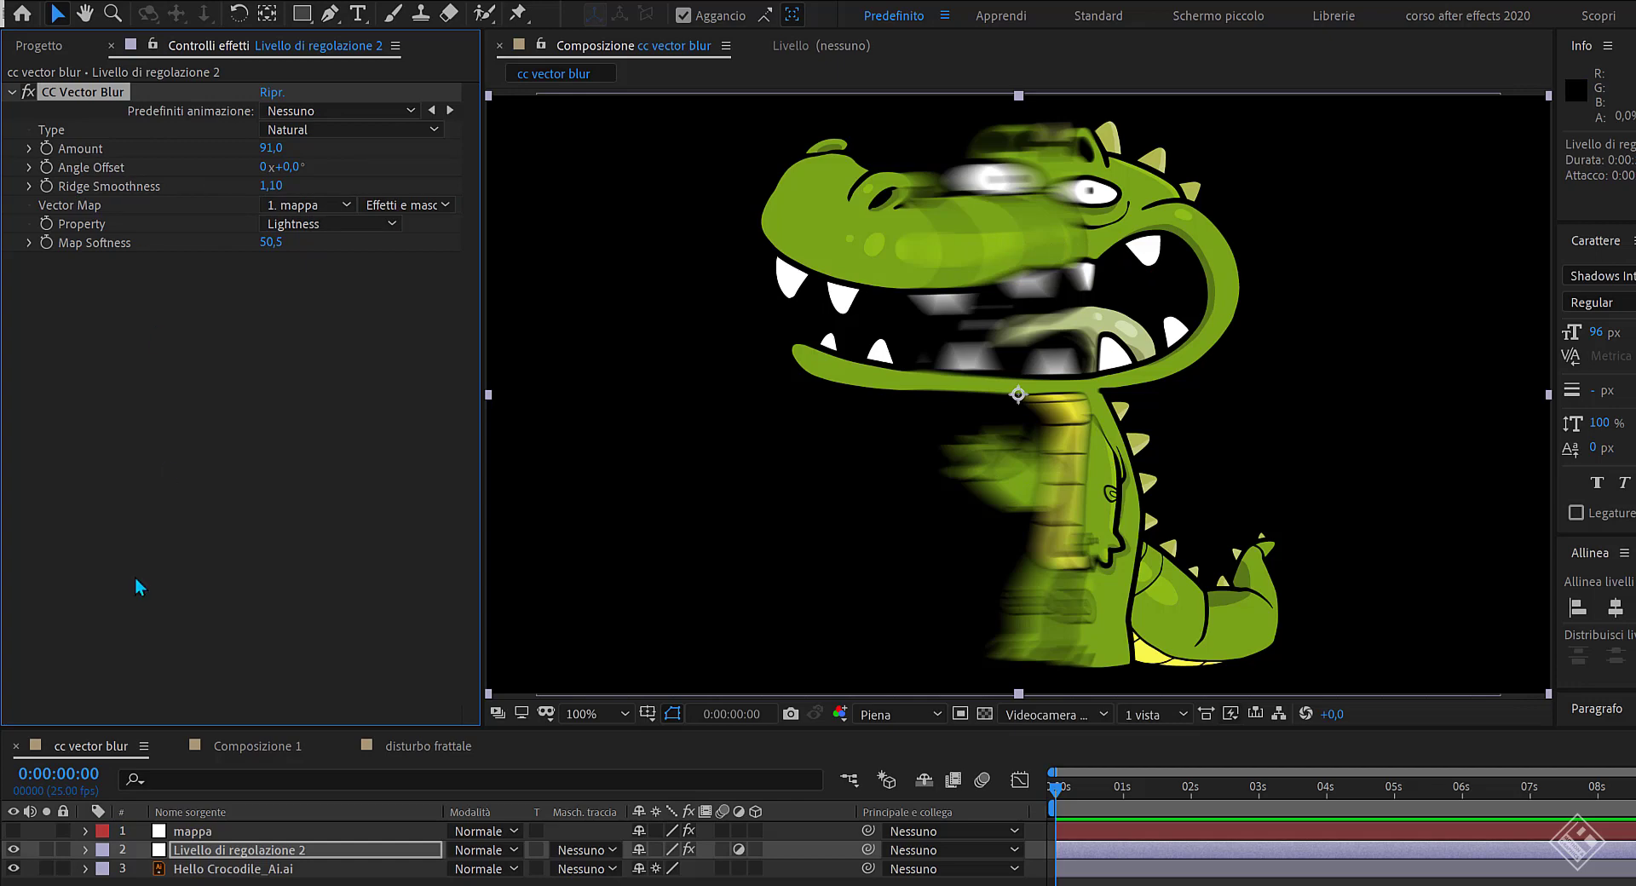
# Play the Composizione 1 wave footage and enable its CC Vector Blur (Natural, Amount 80).
pyautogui.click(259, 749)
pyautogui.press('space')
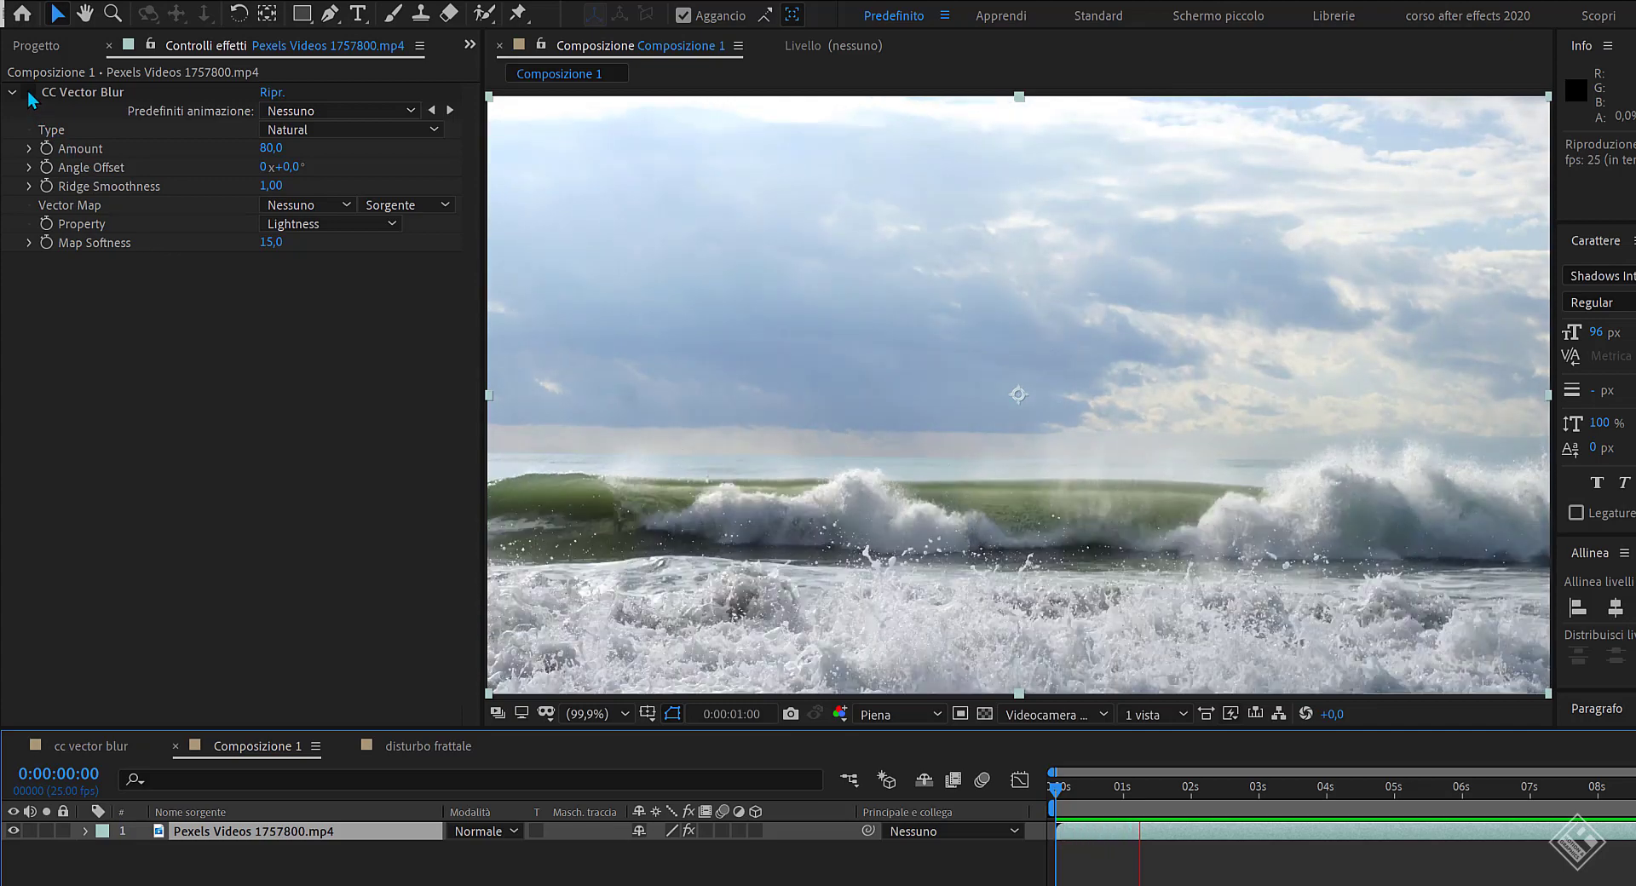
pyautogui.click(28, 92)
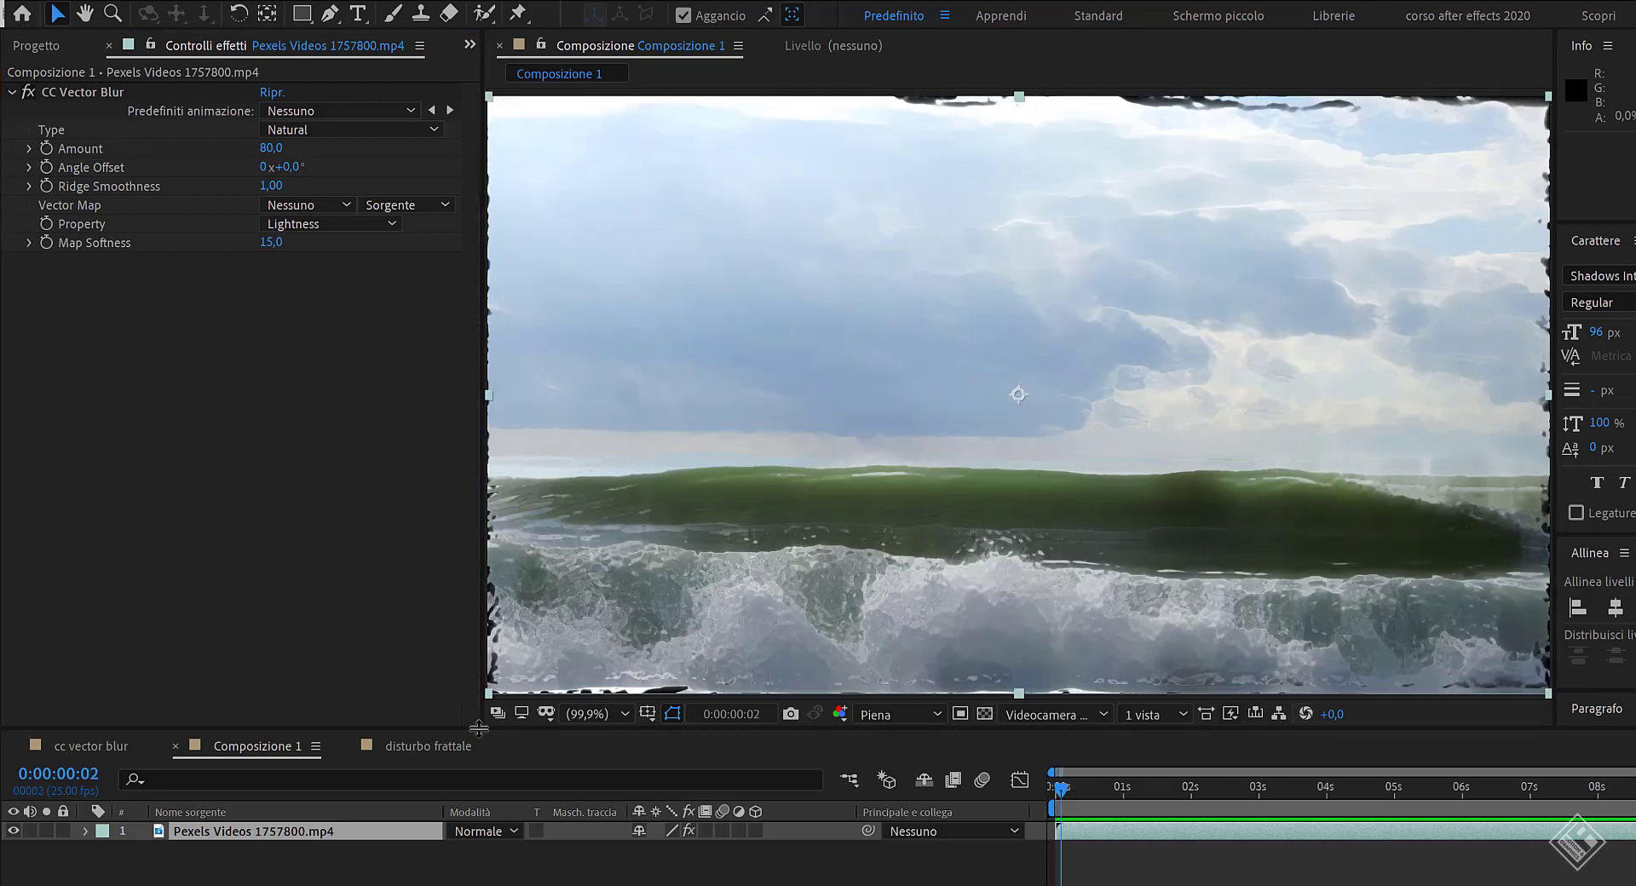
# In disturbo frattale, solo the bg layer and then the fractal noise layer to inspect each.
pyautogui.click(412, 748)
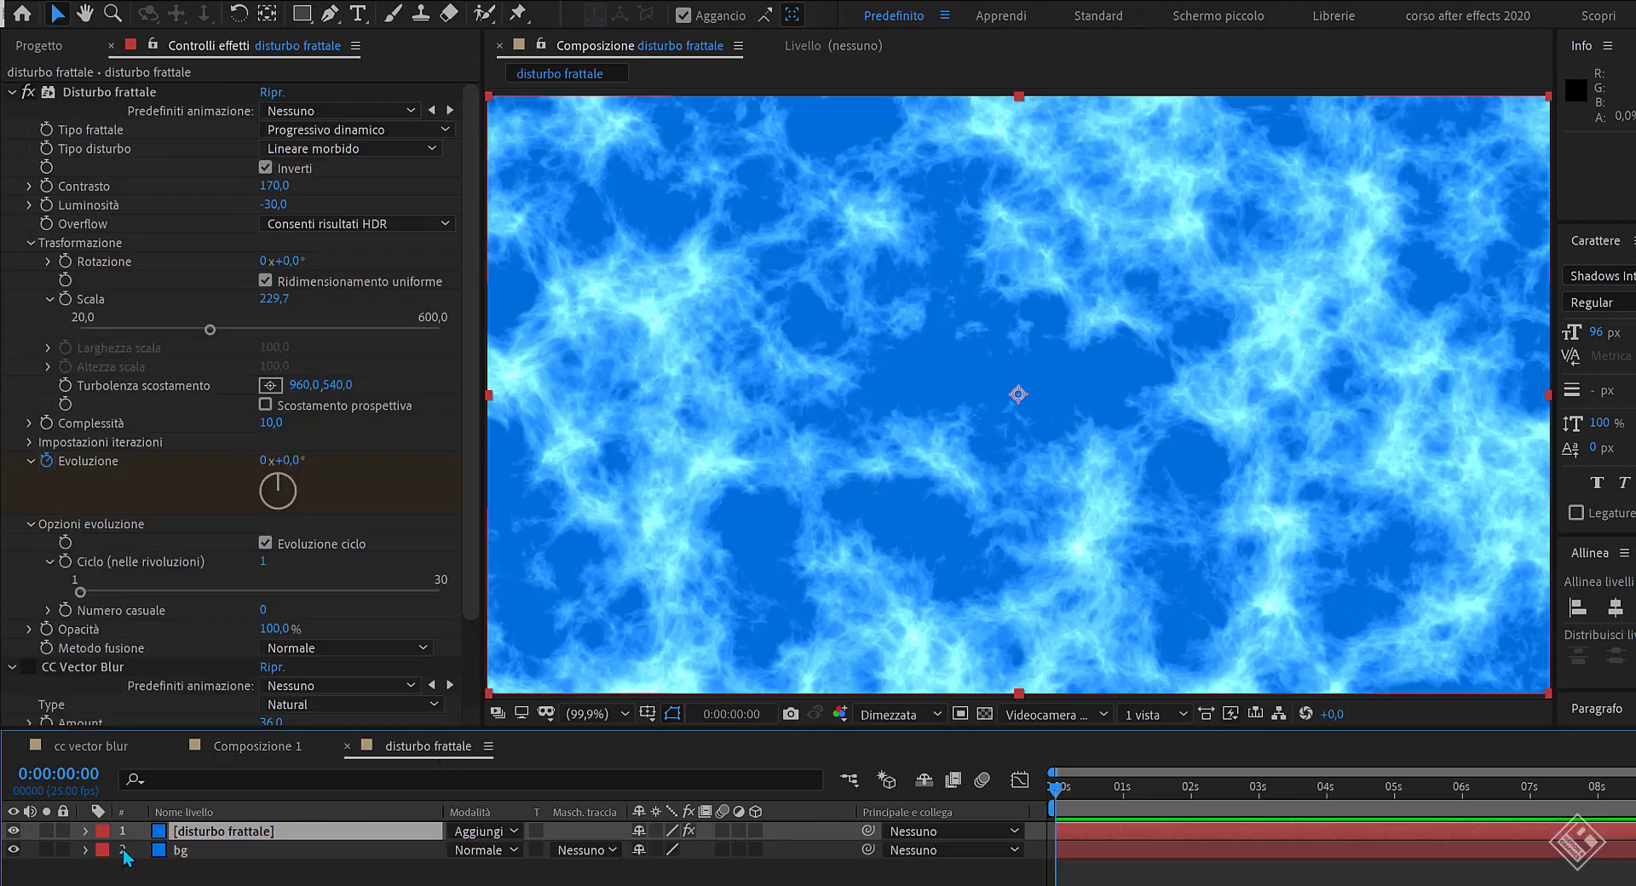
pyautogui.click(47, 862)
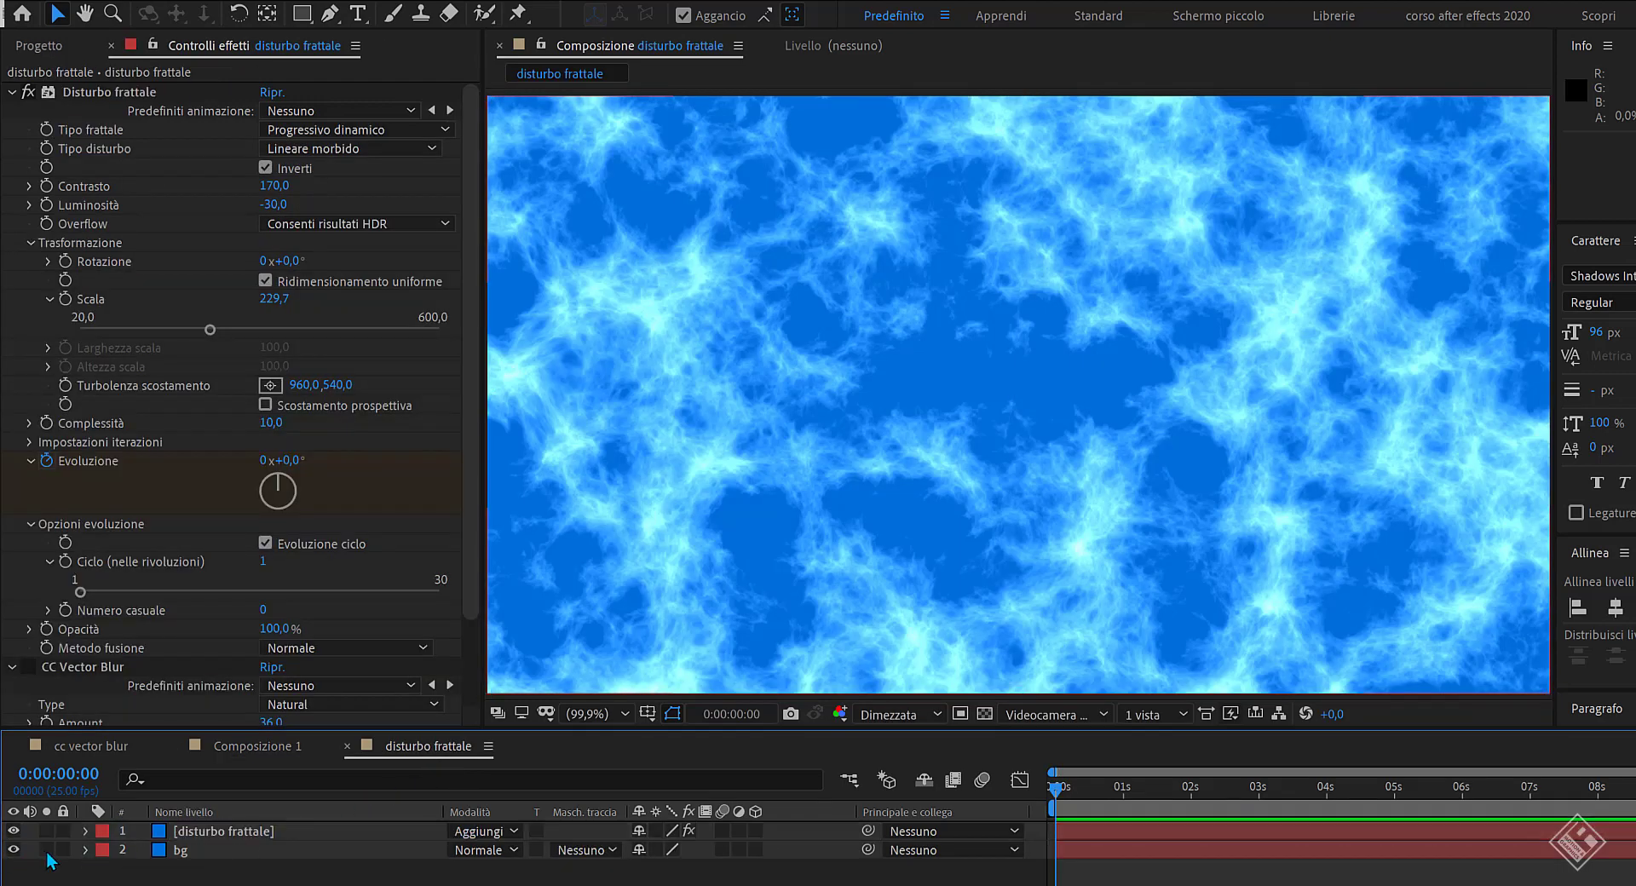
pyautogui.click(47, 849)
pyautogui.click(47, 849)
pyautogui.click(46, 830)
pyautogui.click(46, 830)
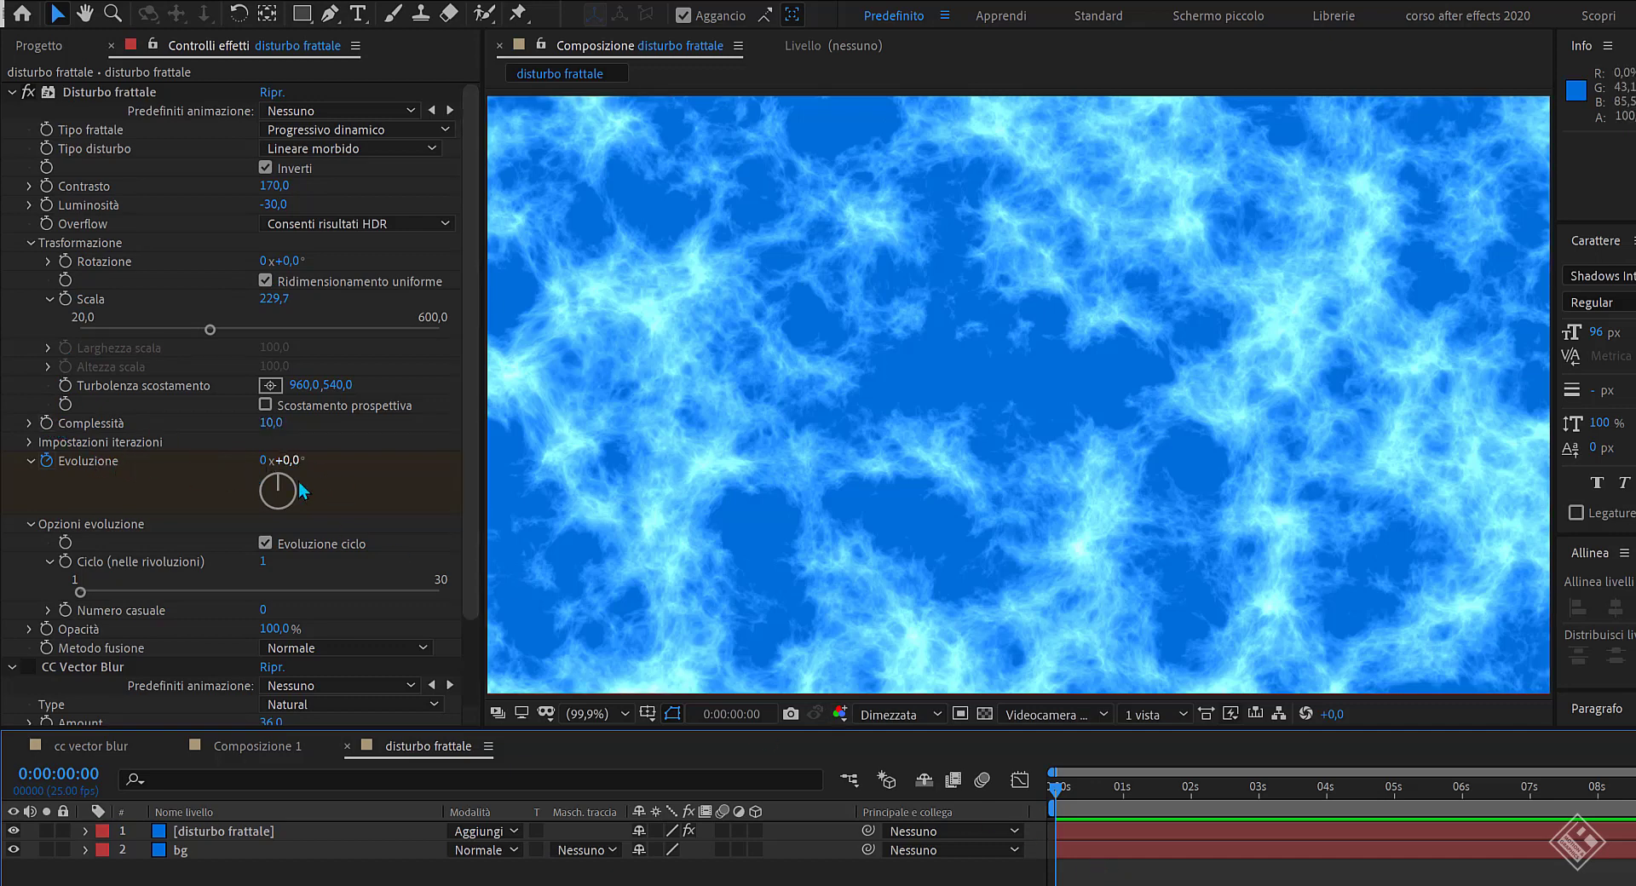
# Check the last frames, return to the start and preview the blue noise animation.
pyautogui.press('End')
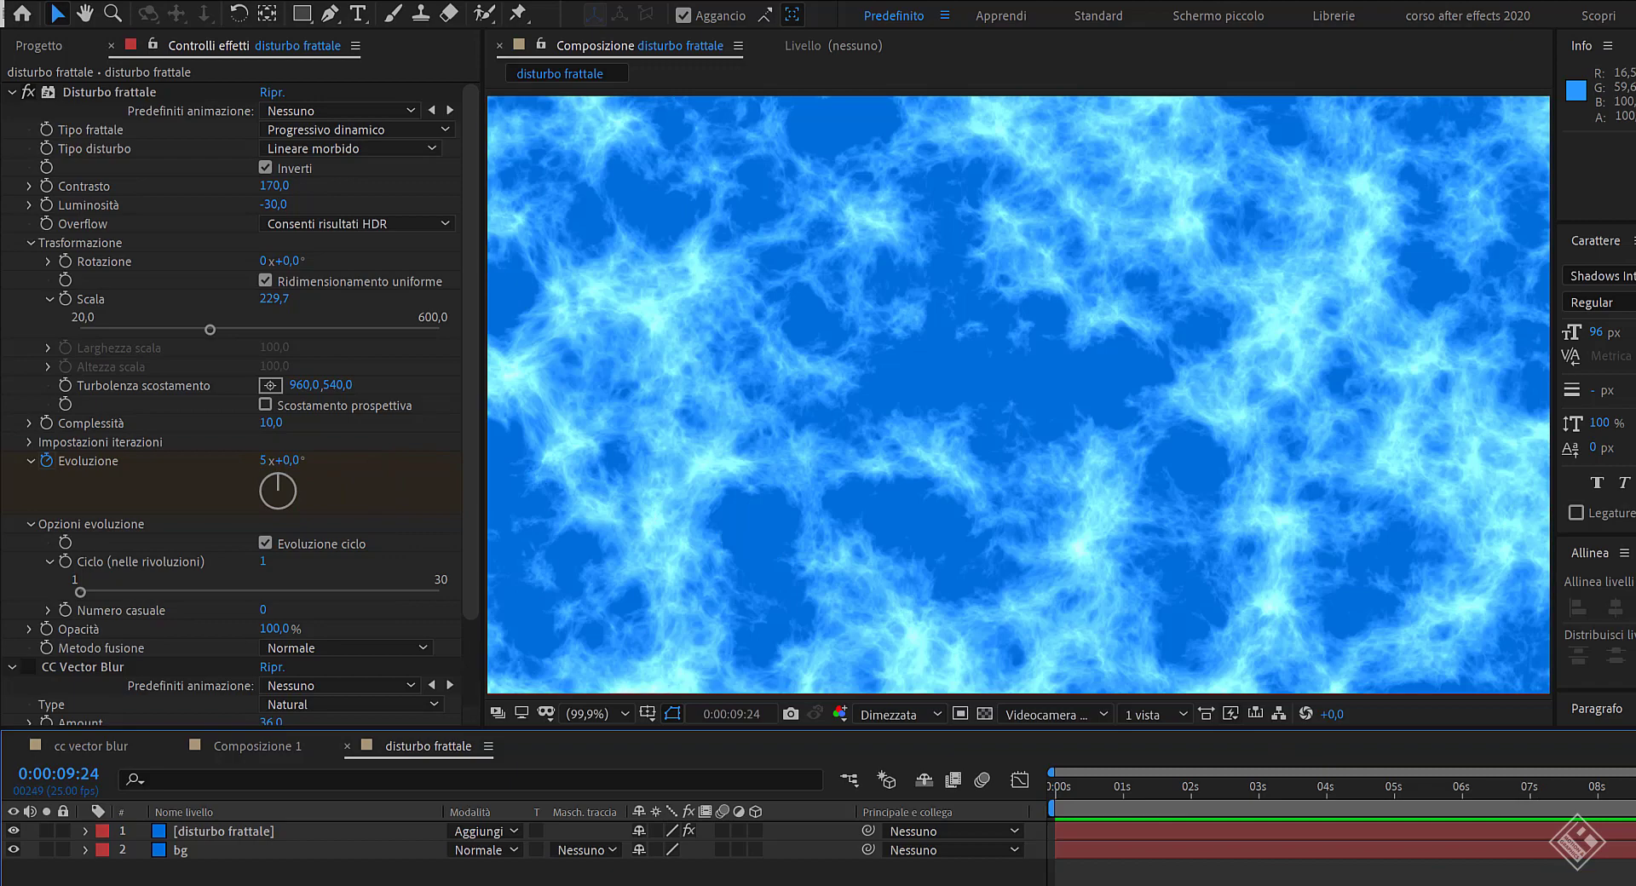
pyautogui.press('pageup')
pyautogui.press('Home')
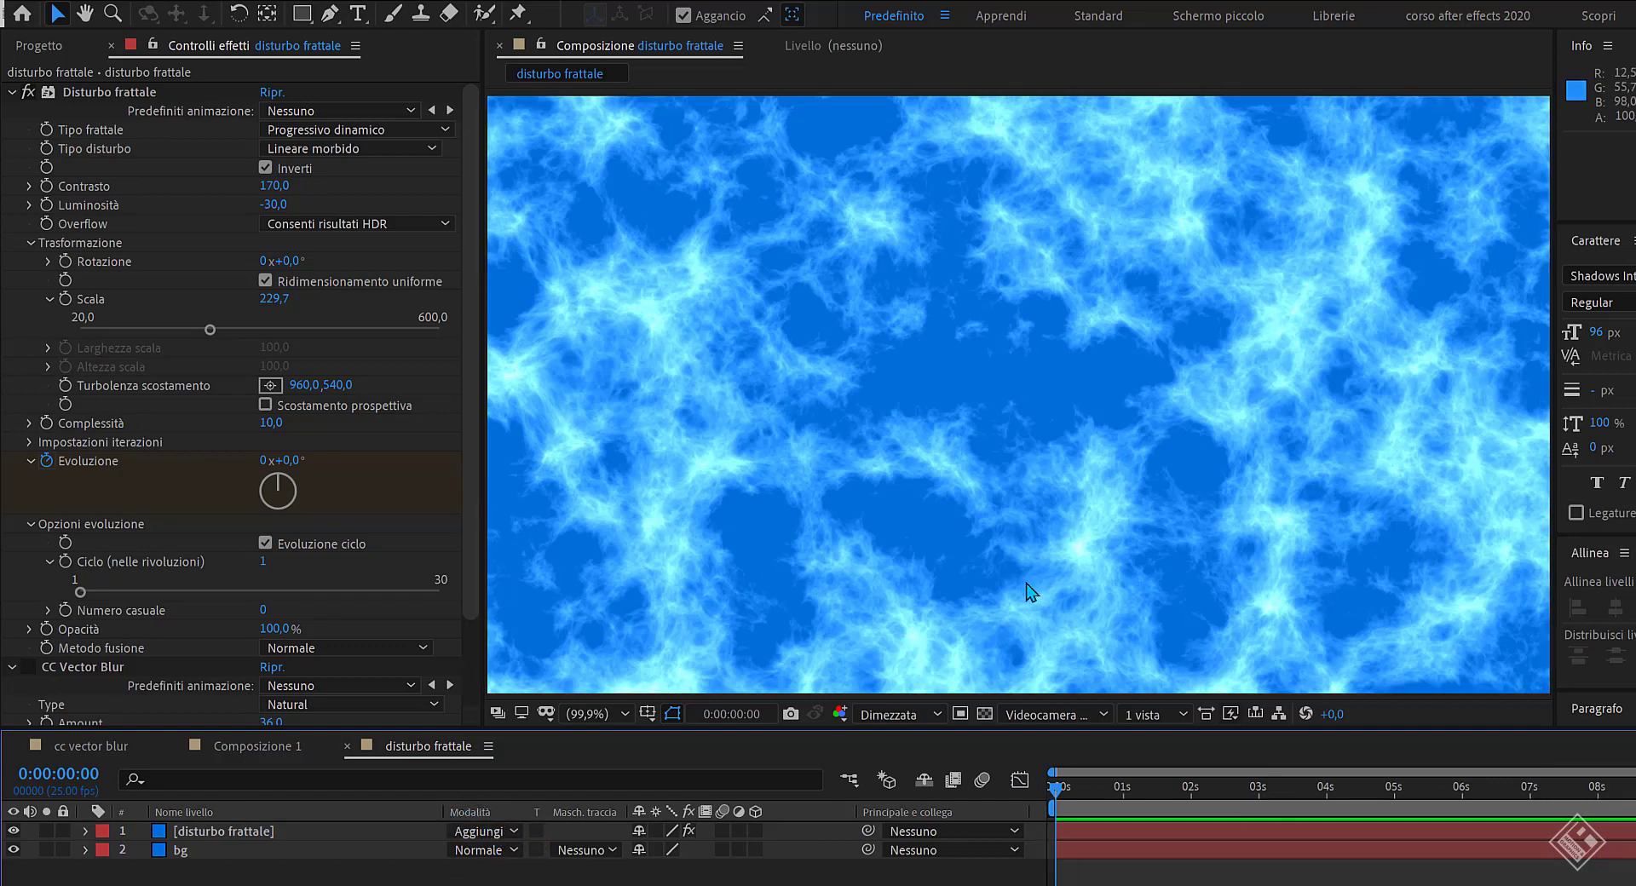
pyautogui.press('space')
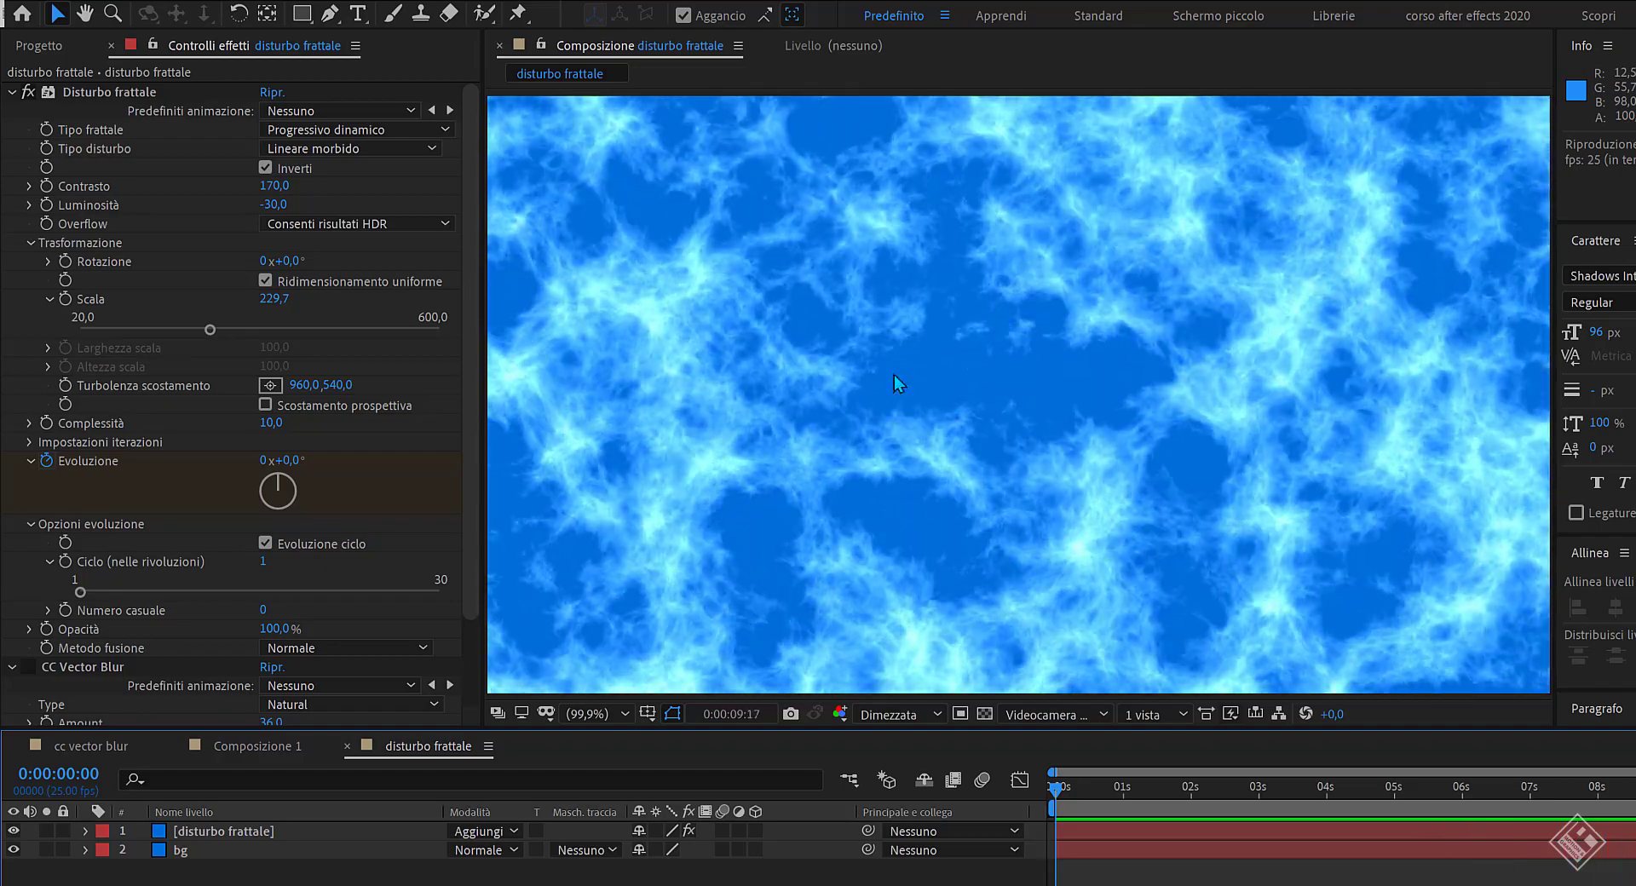
pyautogui.press('space')
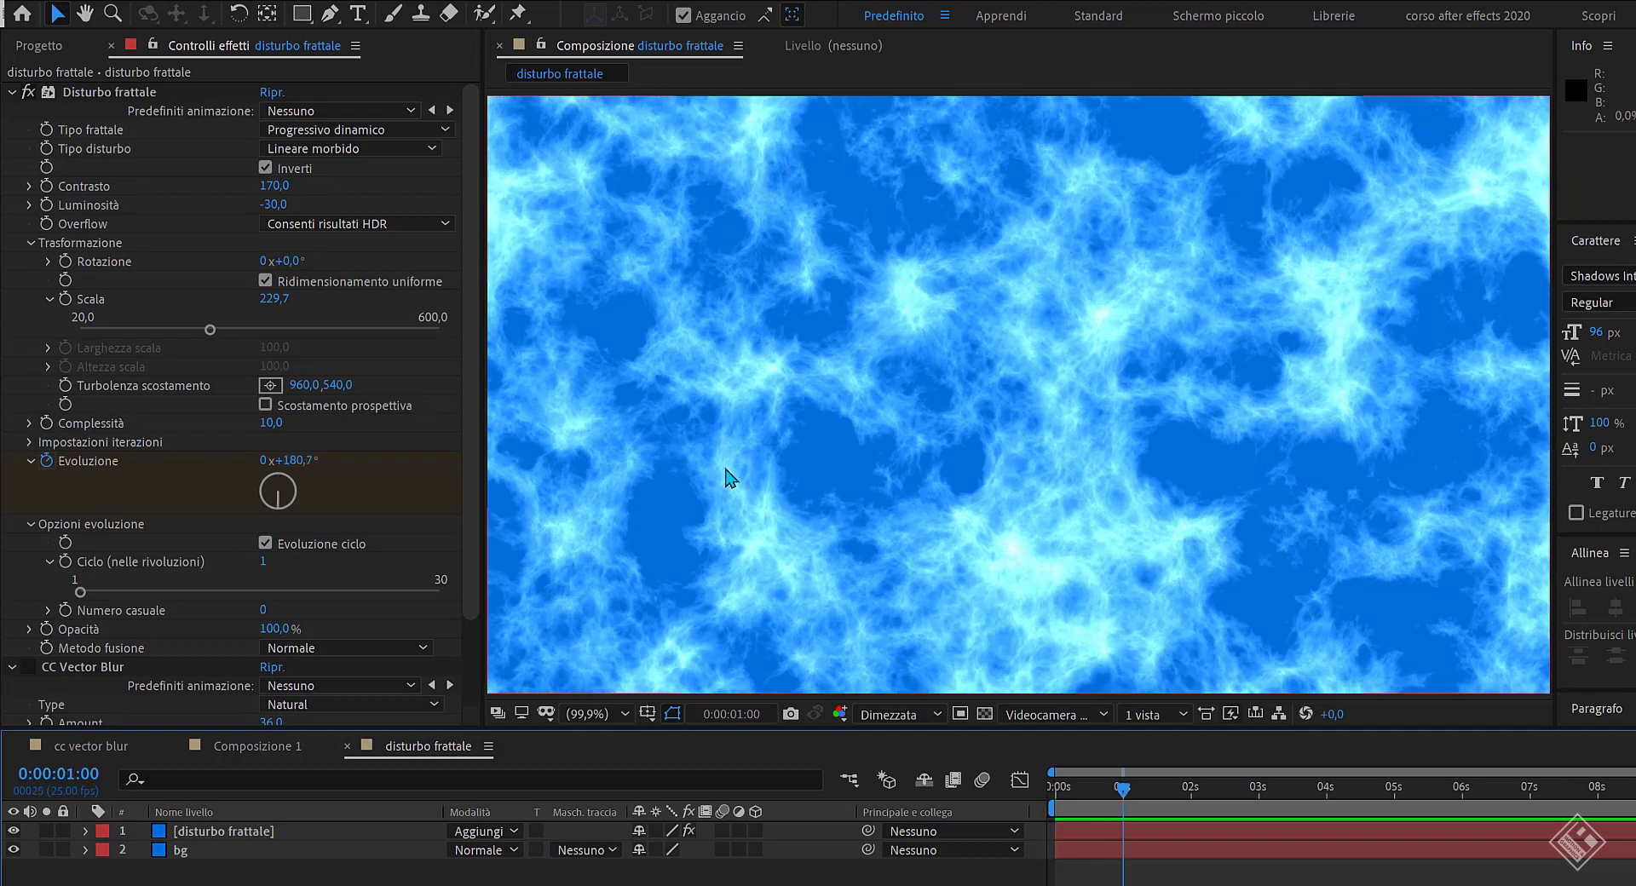
pyautogui.scroll(-2, 218, 605)
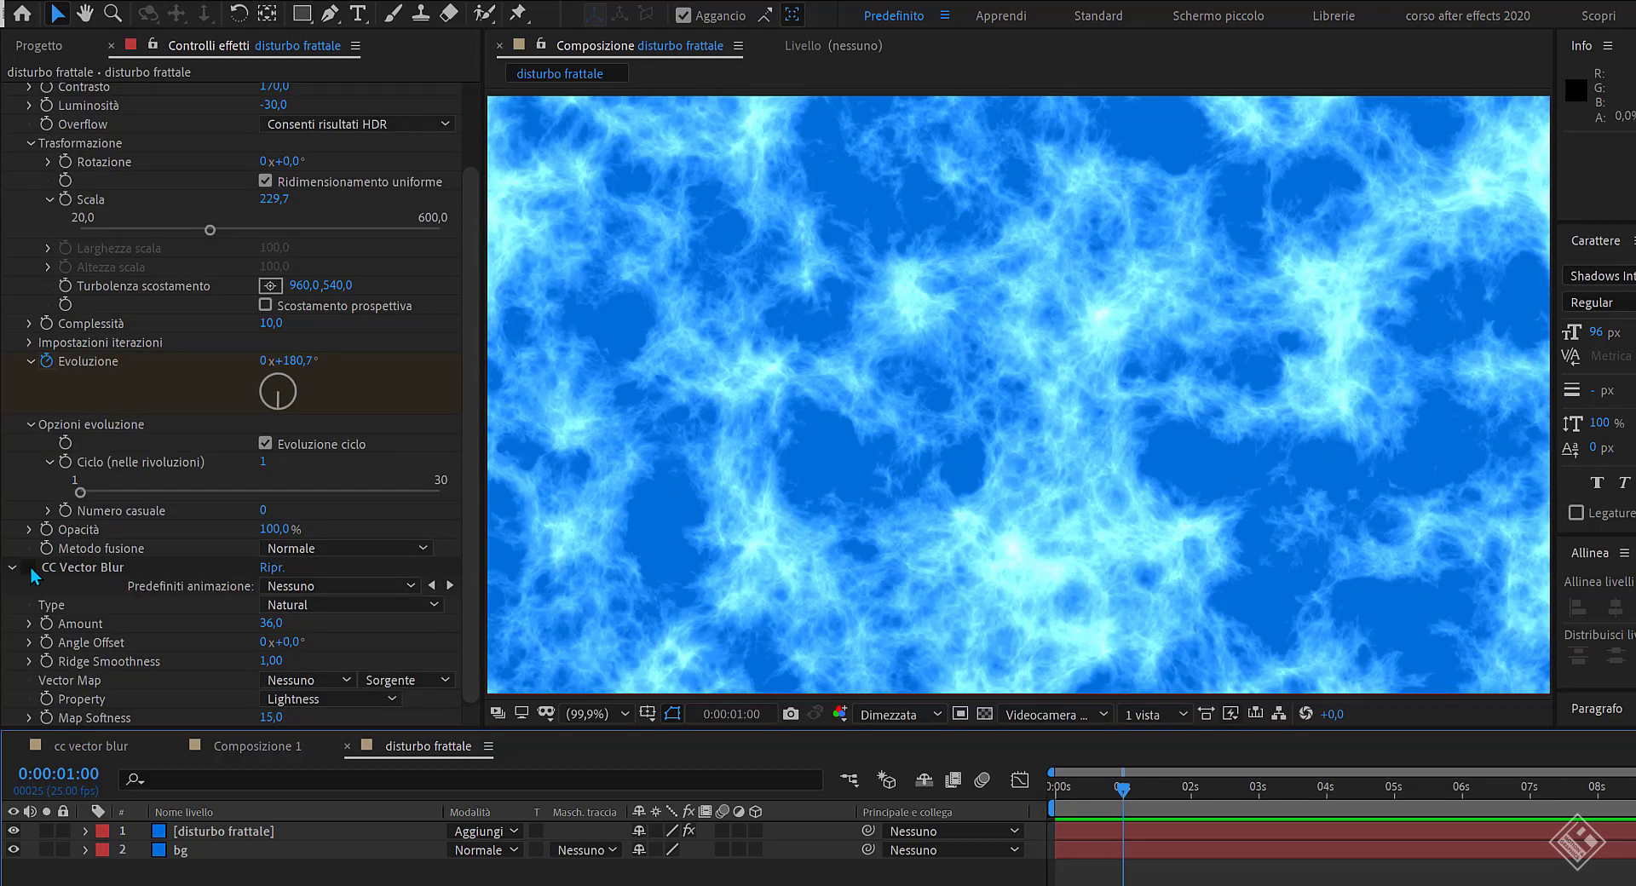
pyautogui.click(29, 567)
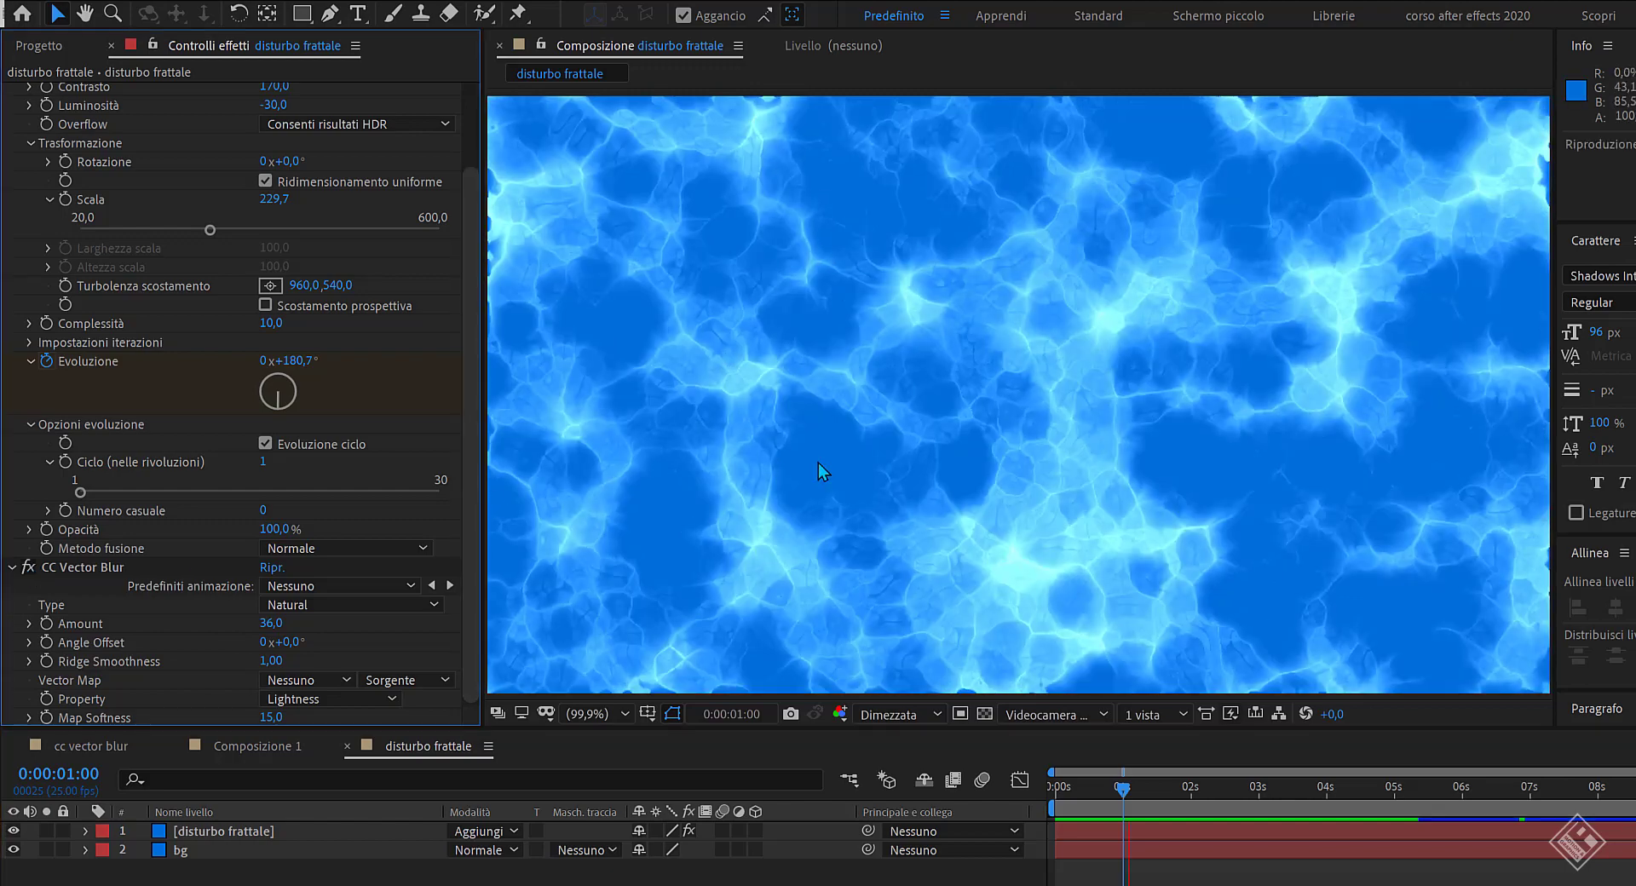
pyautogui.press('space')
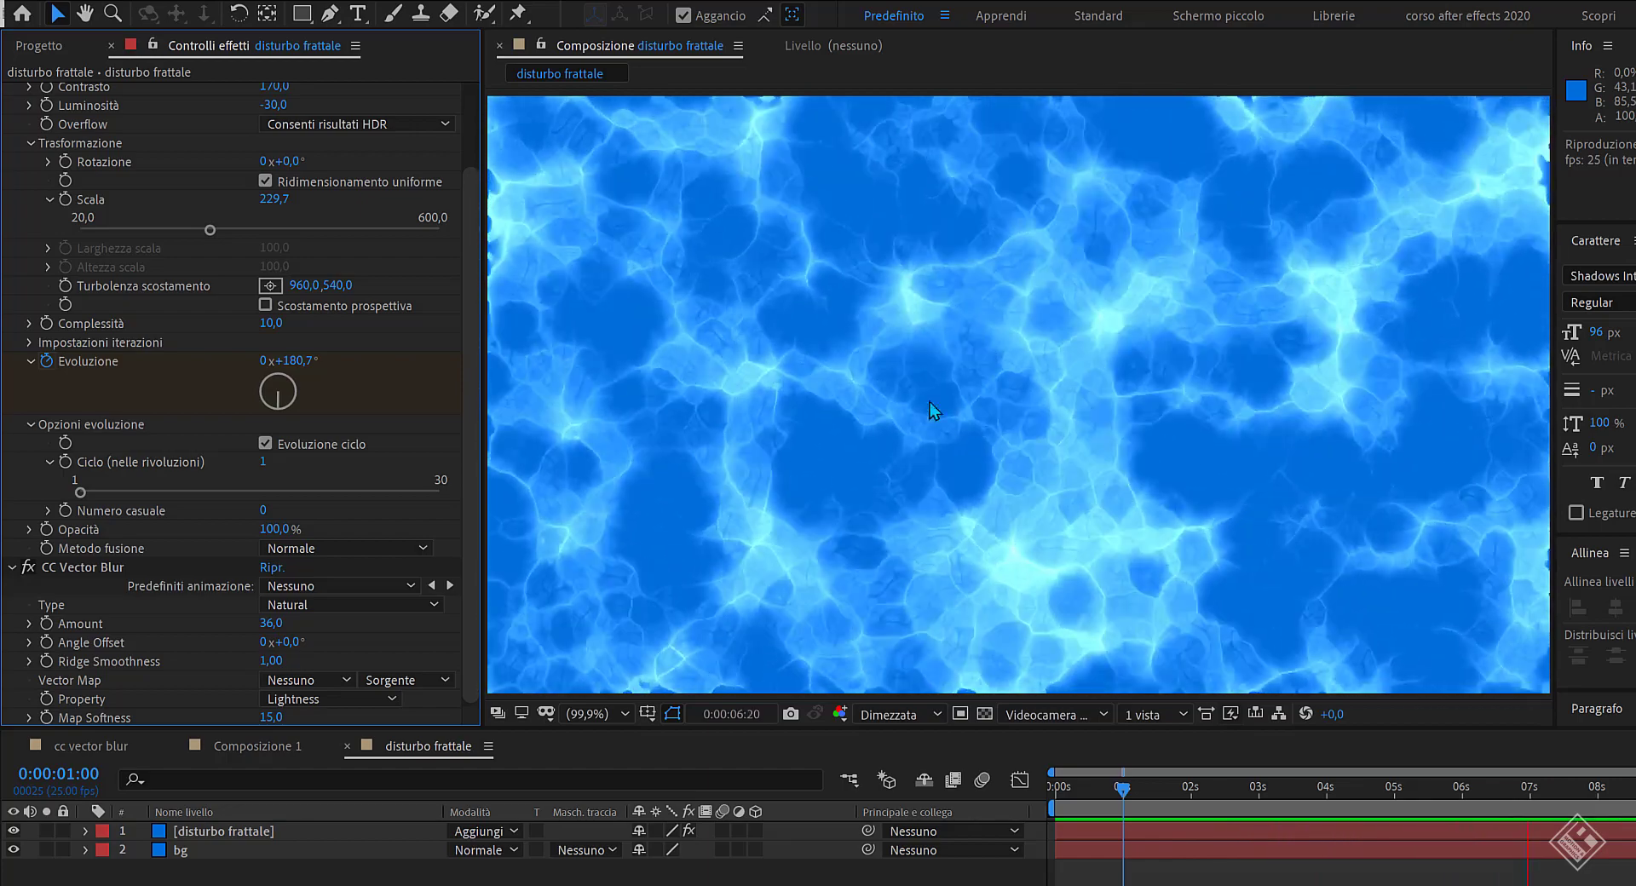
pyautogui.click(28, 567)
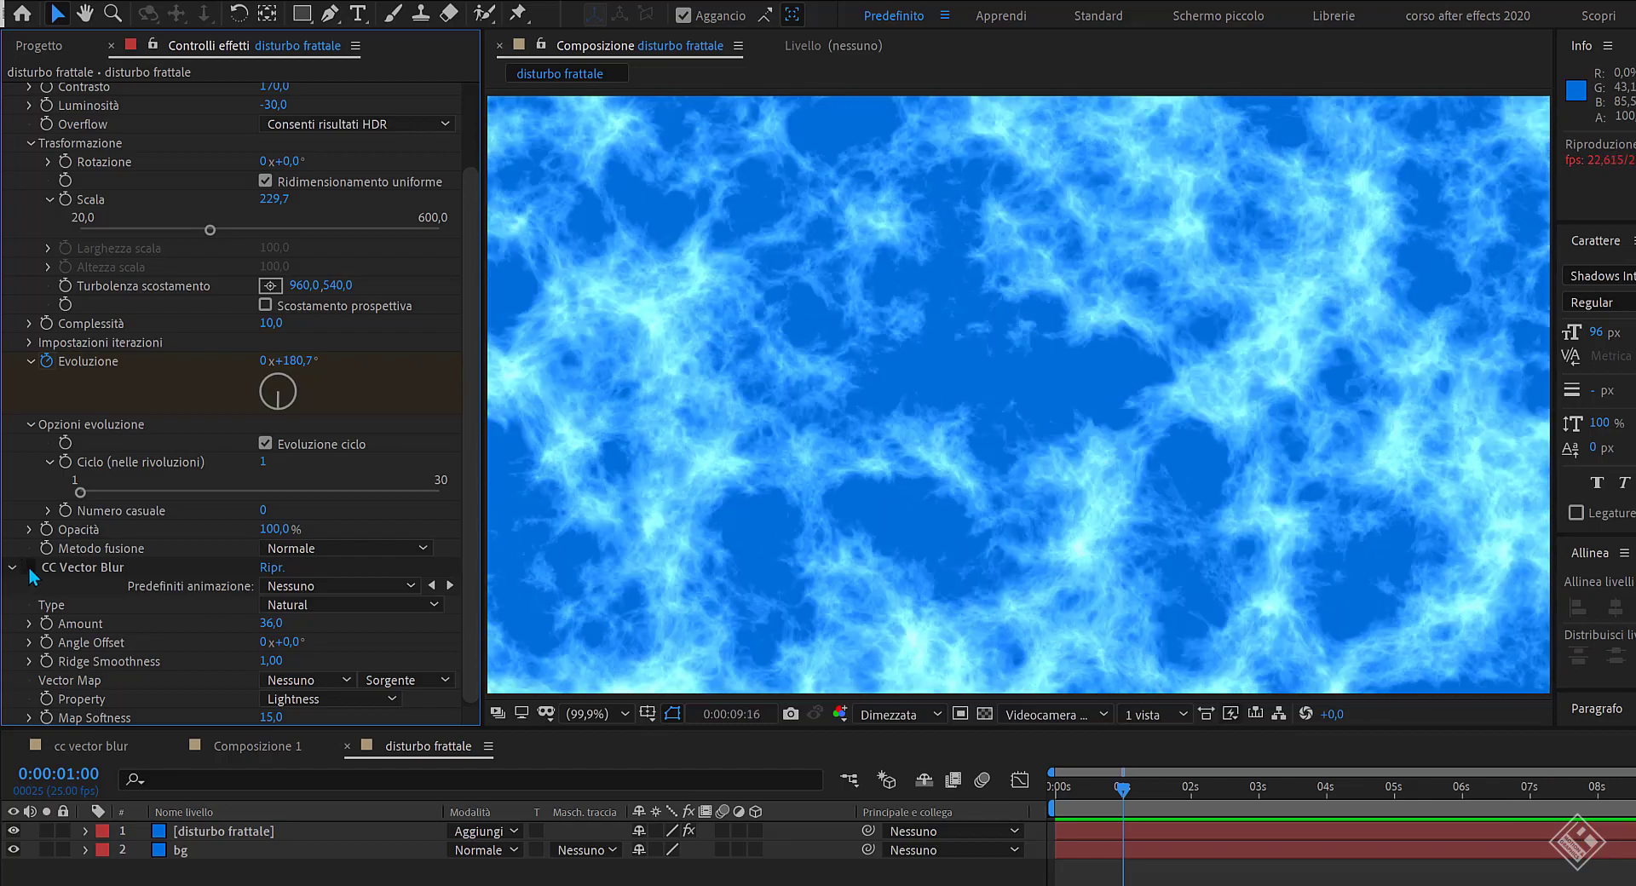
pyautogui.click(28, 567)
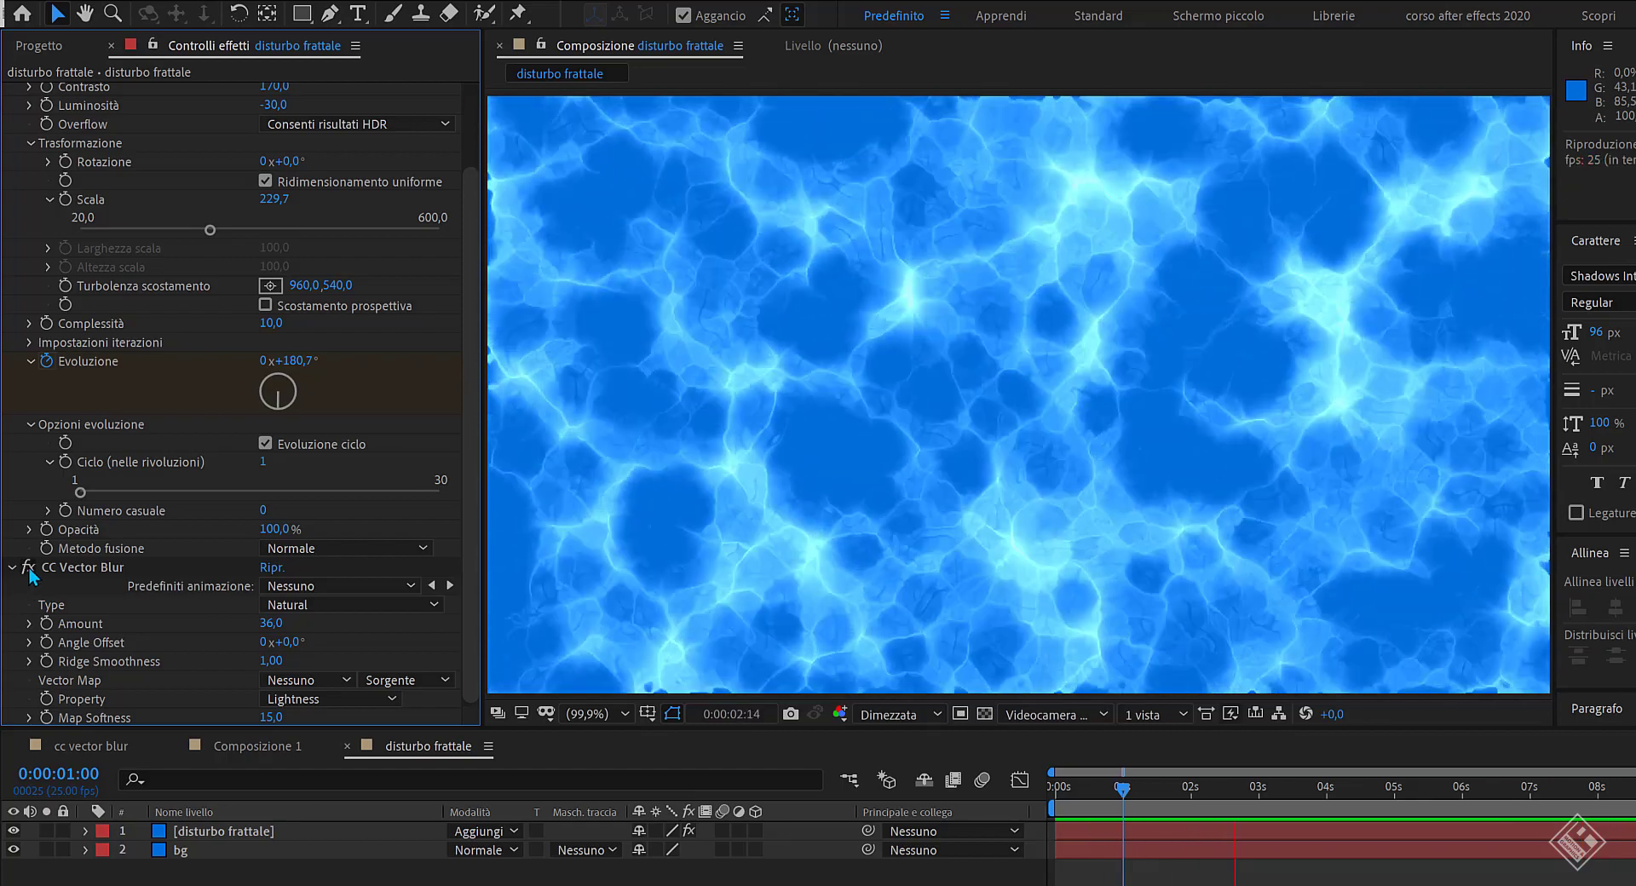
pyautogui.click(28, 568)
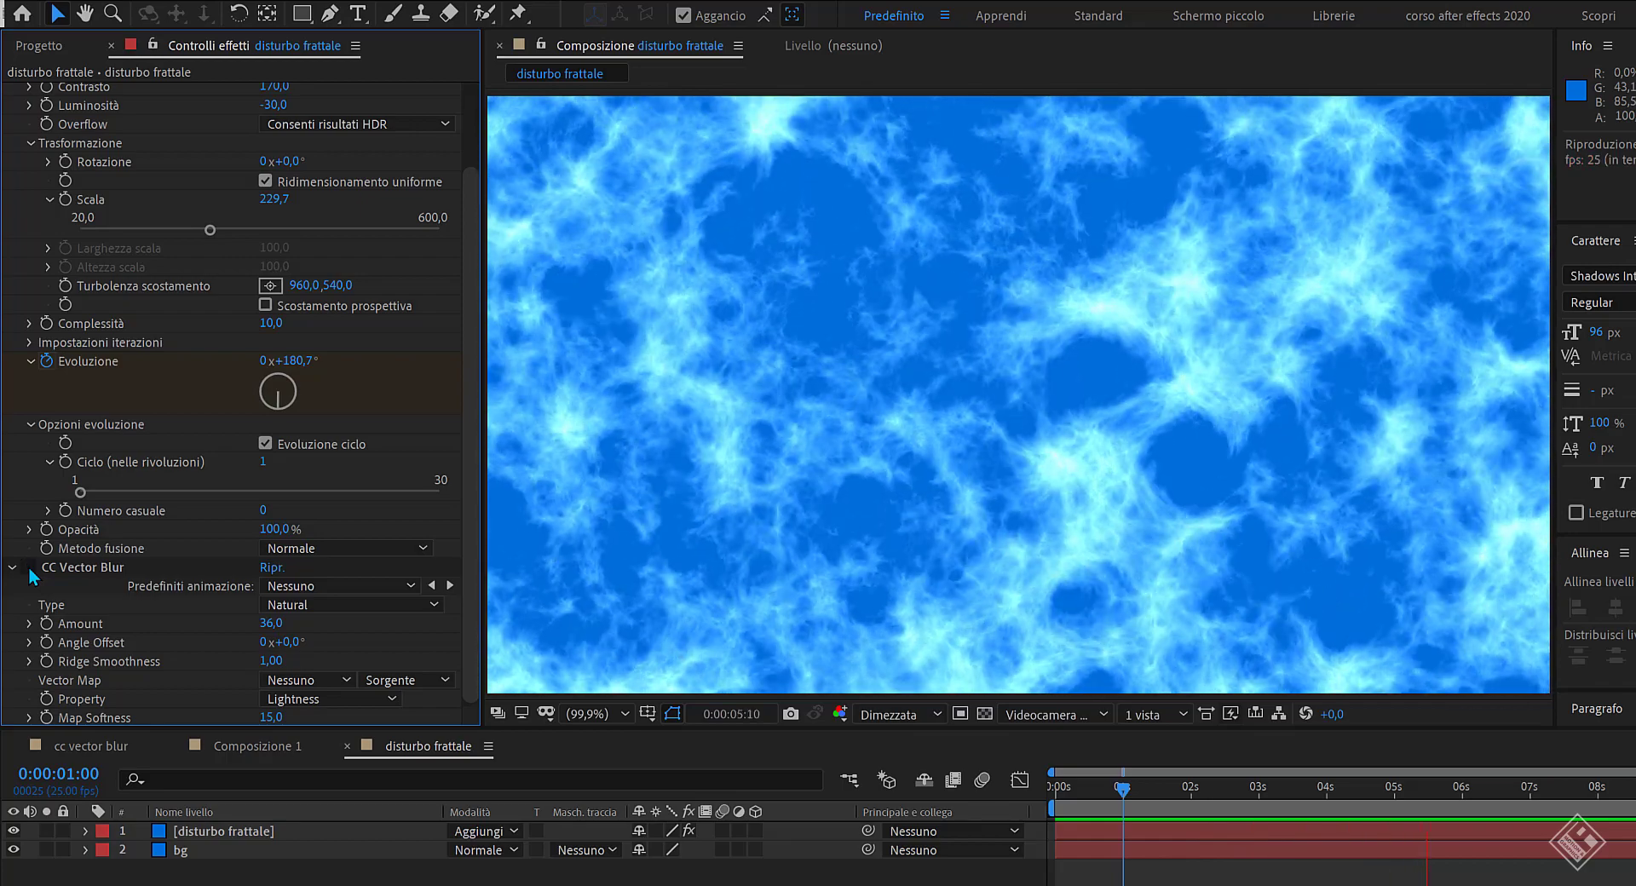
pyautogui.click(29, 569)
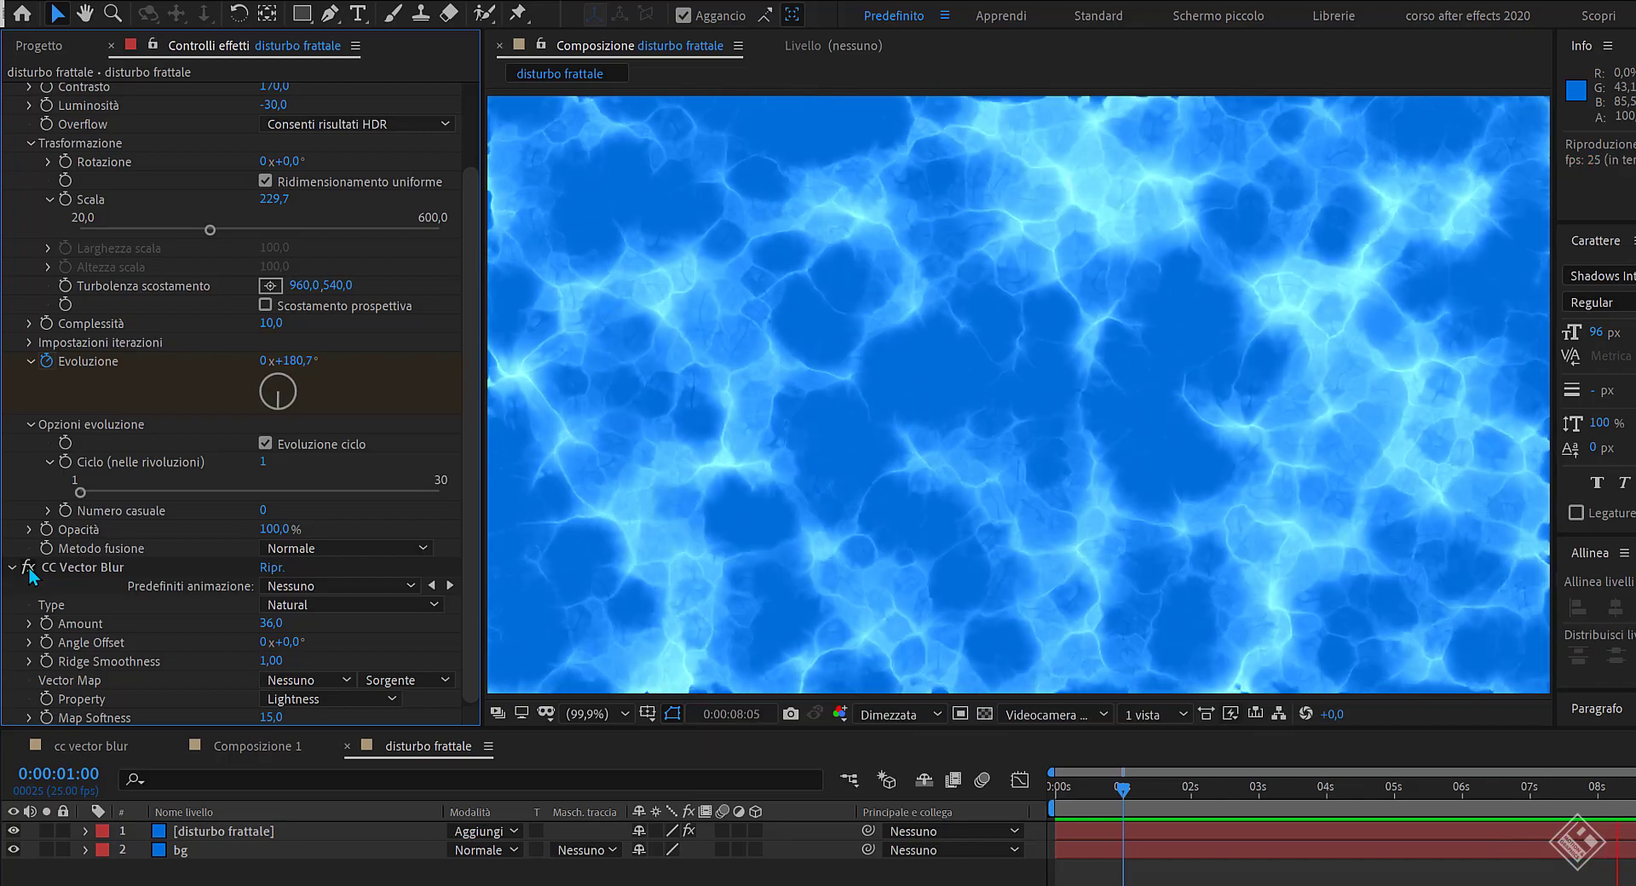
pyautogui.click(28, 568)
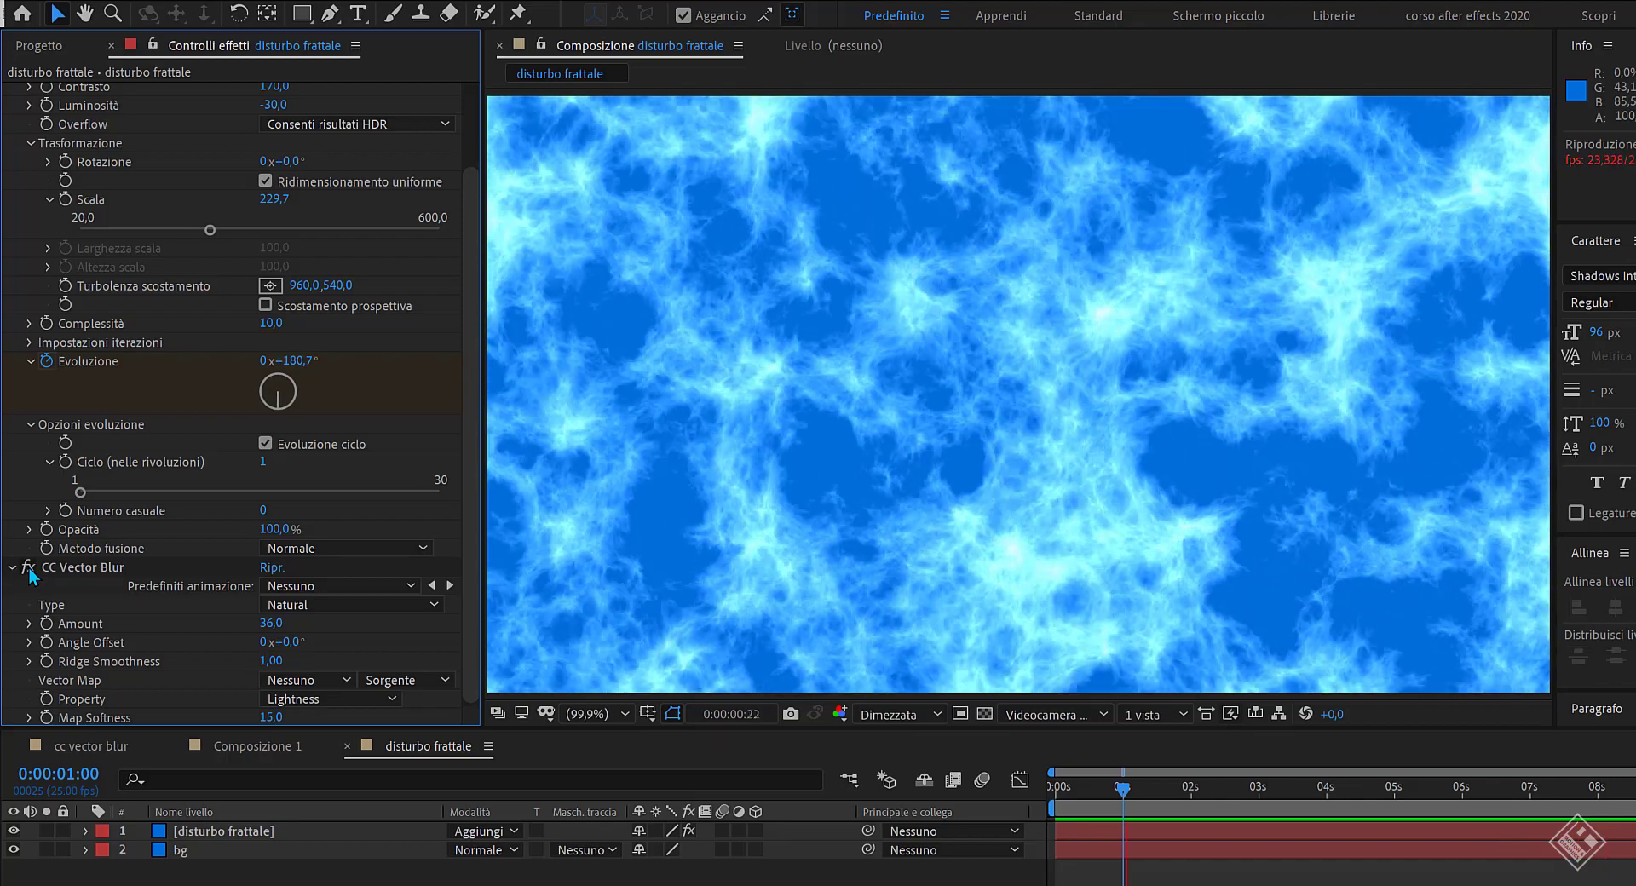
pyautogui.click(29, 568)
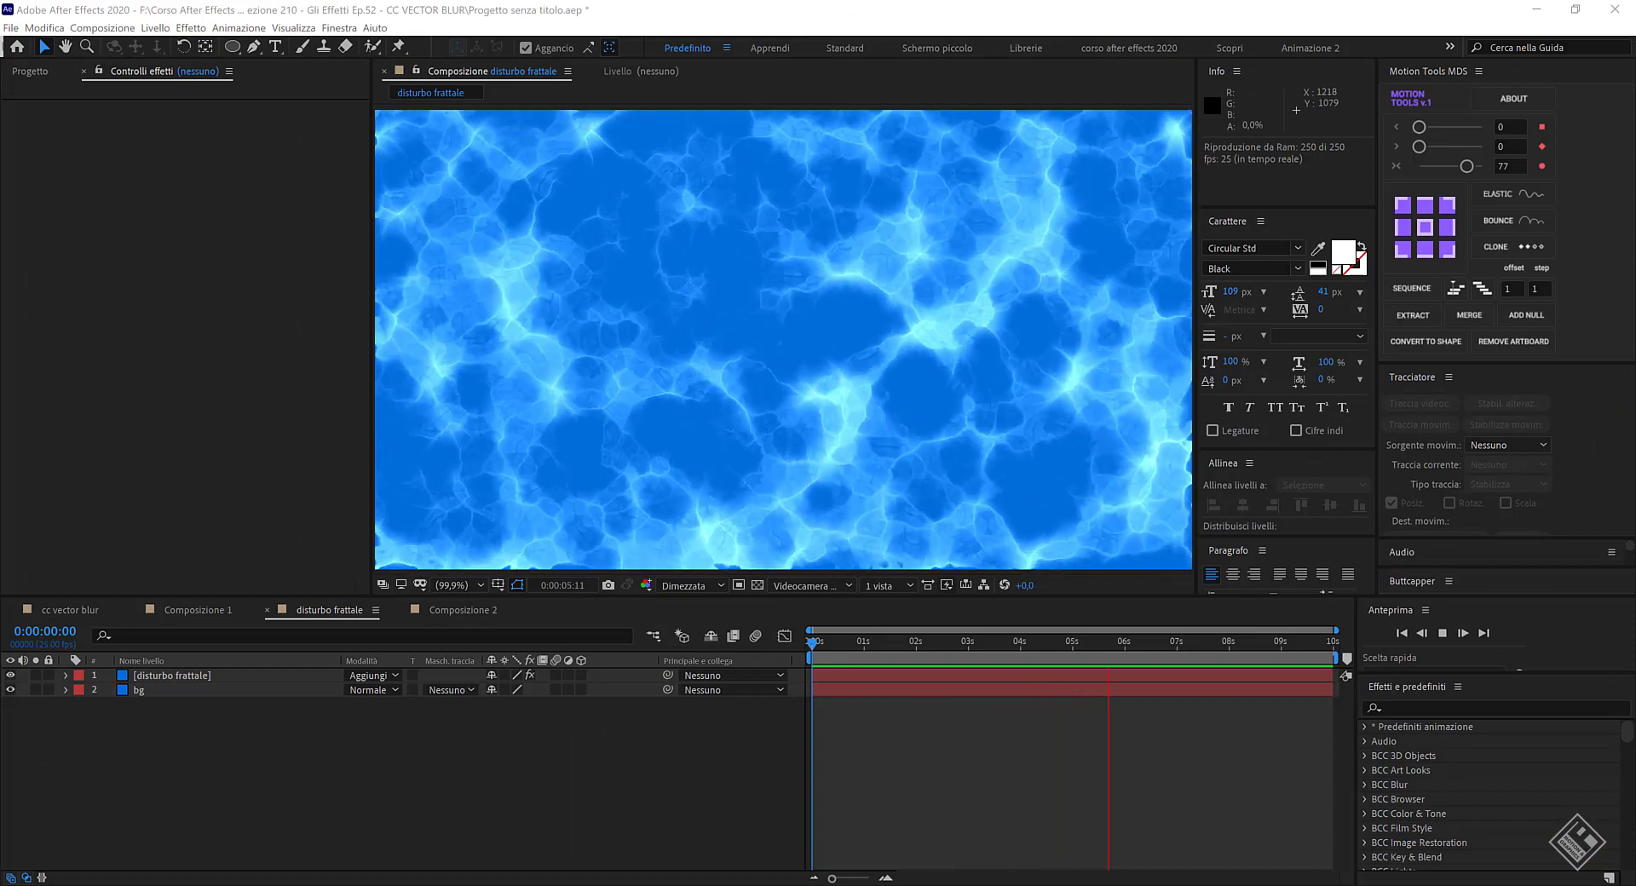
pyautogui.click(1445, 634)
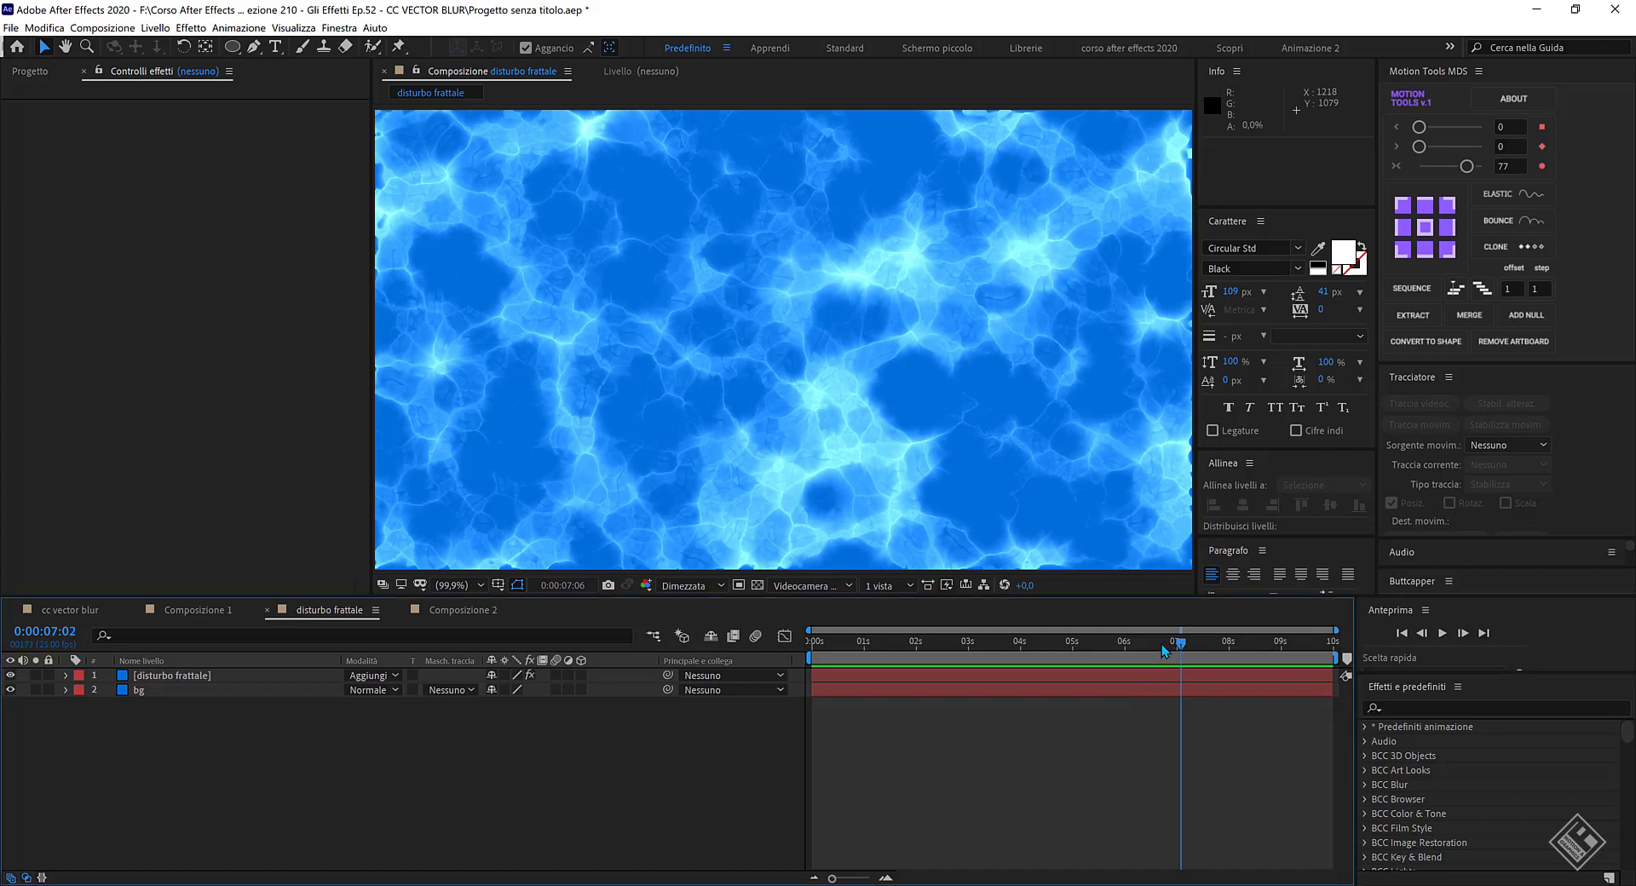
pyautogui.press('space')
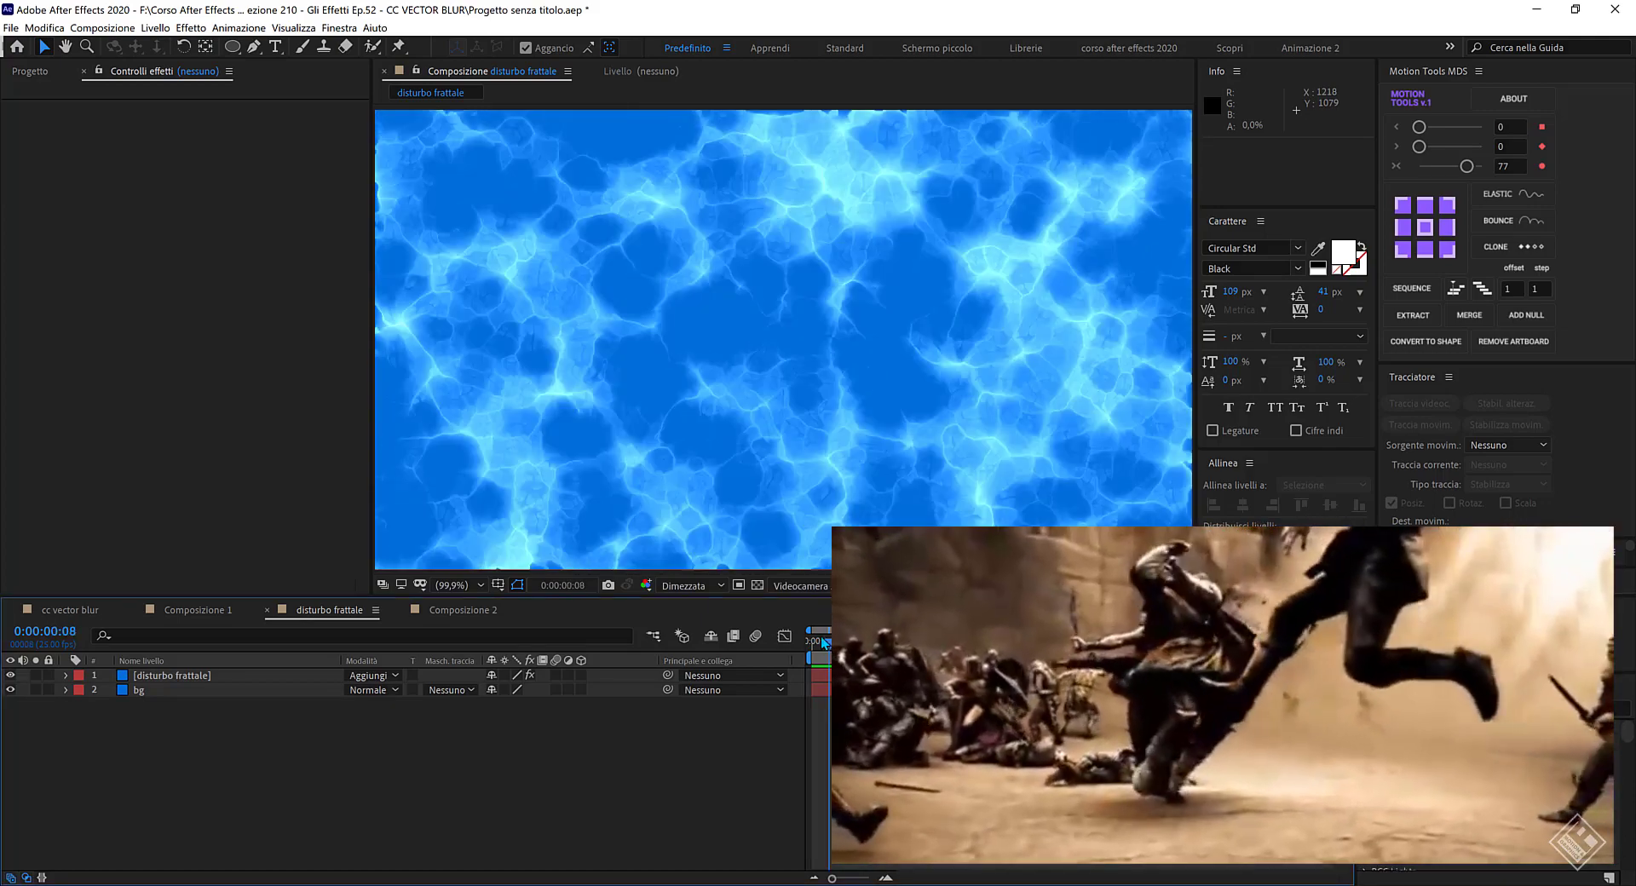
pyautogui.press('space')
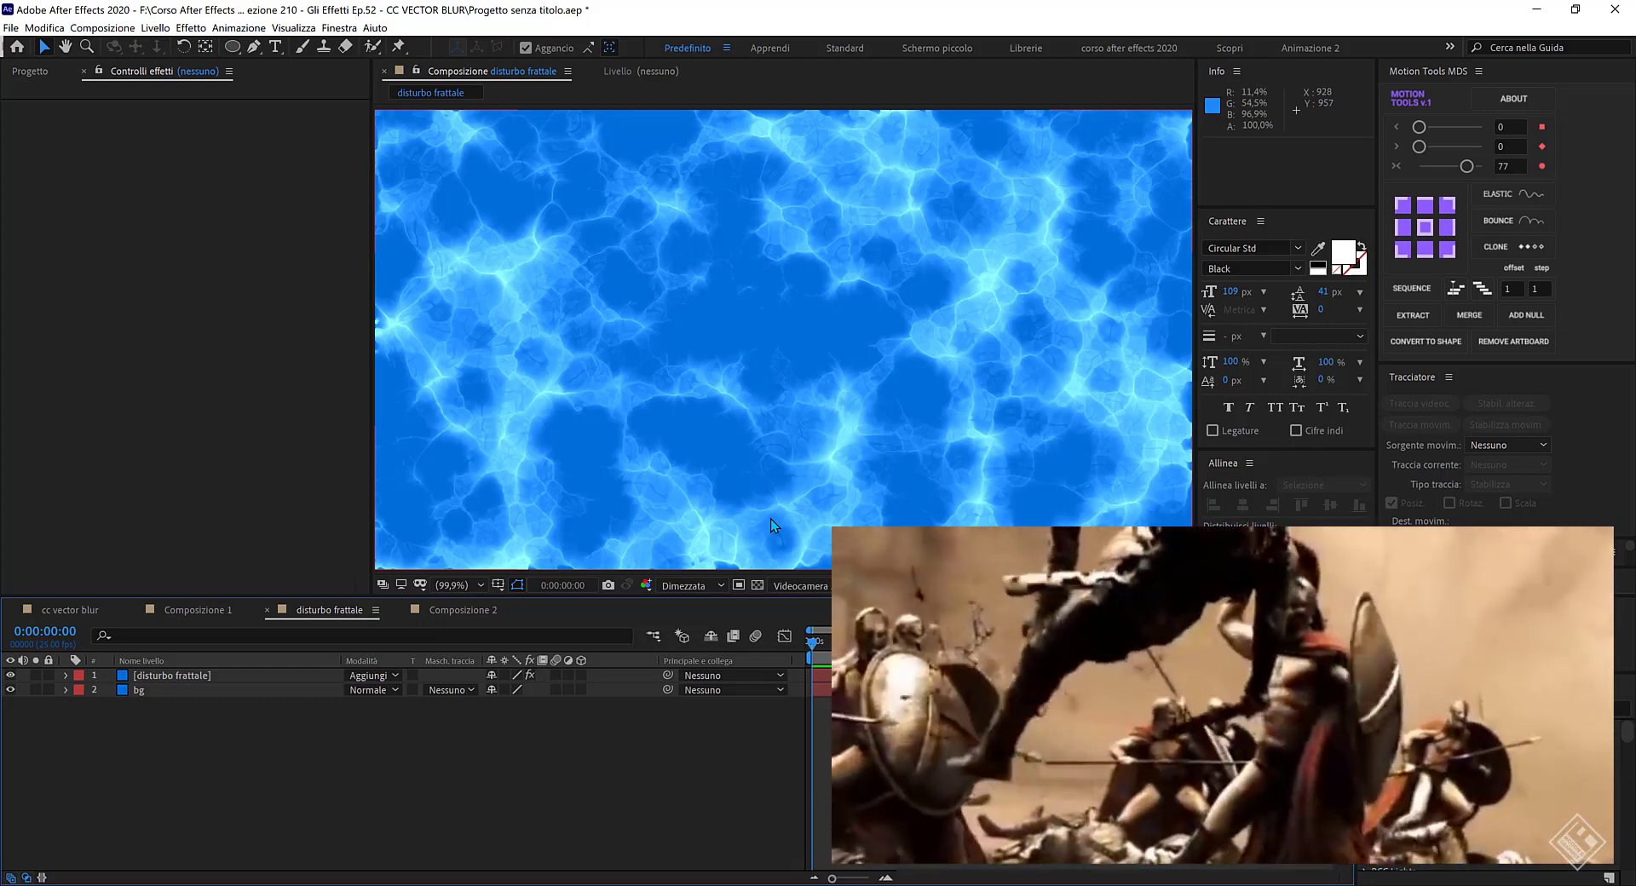
# Add a new white solid layer to Composizione 2.
pyautogui.click(462, 610)
pyautogui.rightClick(421, 739)
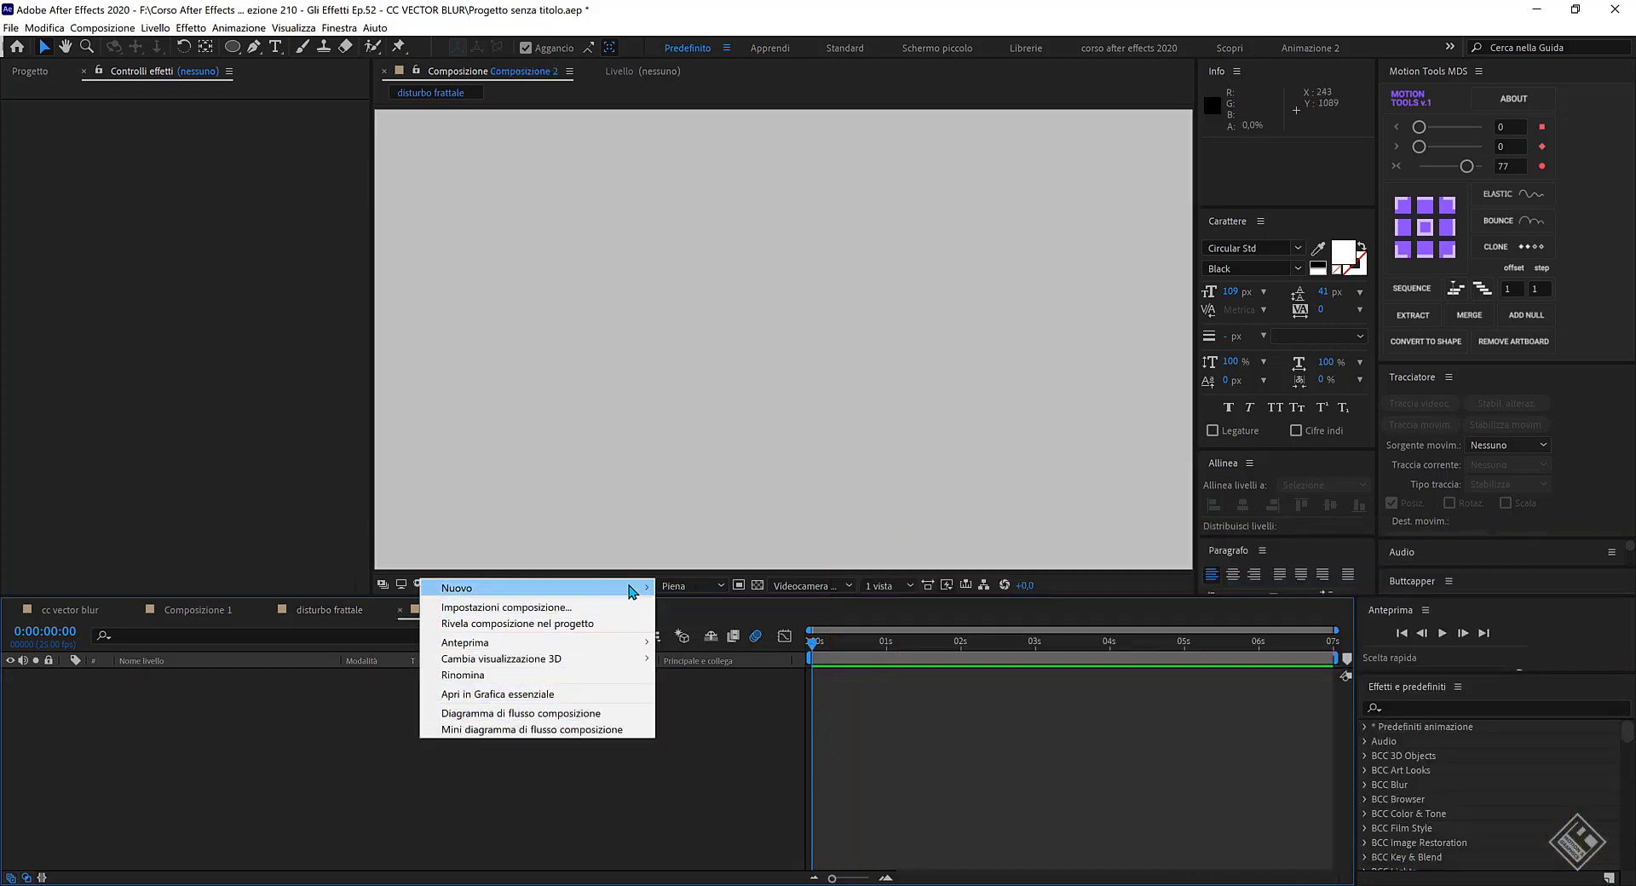
pyautogui.moveTo(628, 586)
pyautogui.click(694, 622)
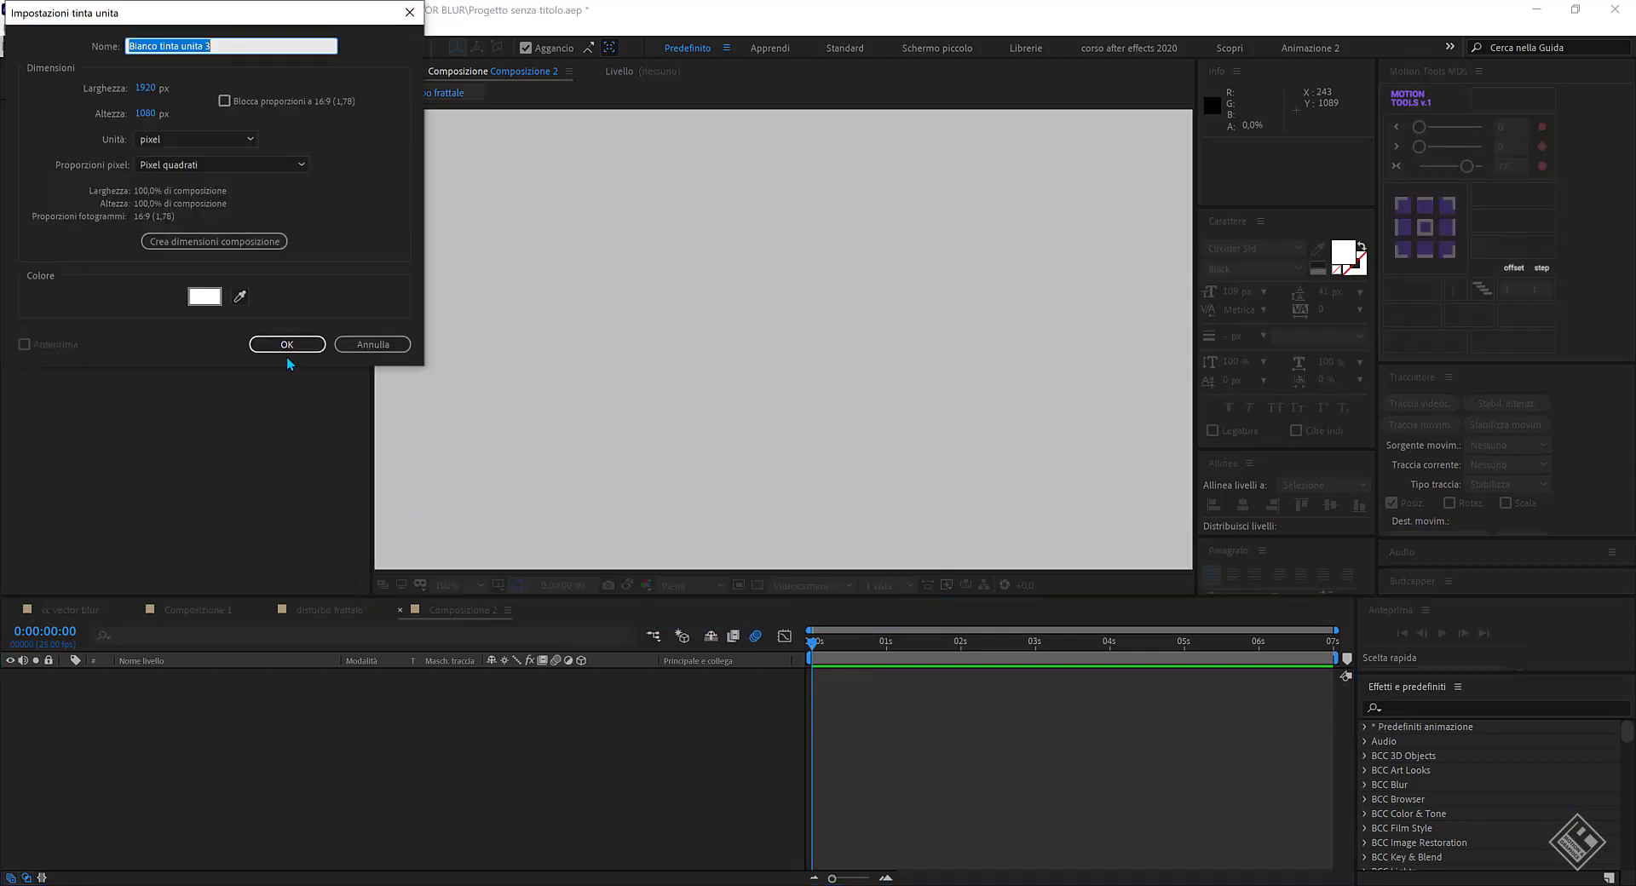
pyautogui.click(285, 345)
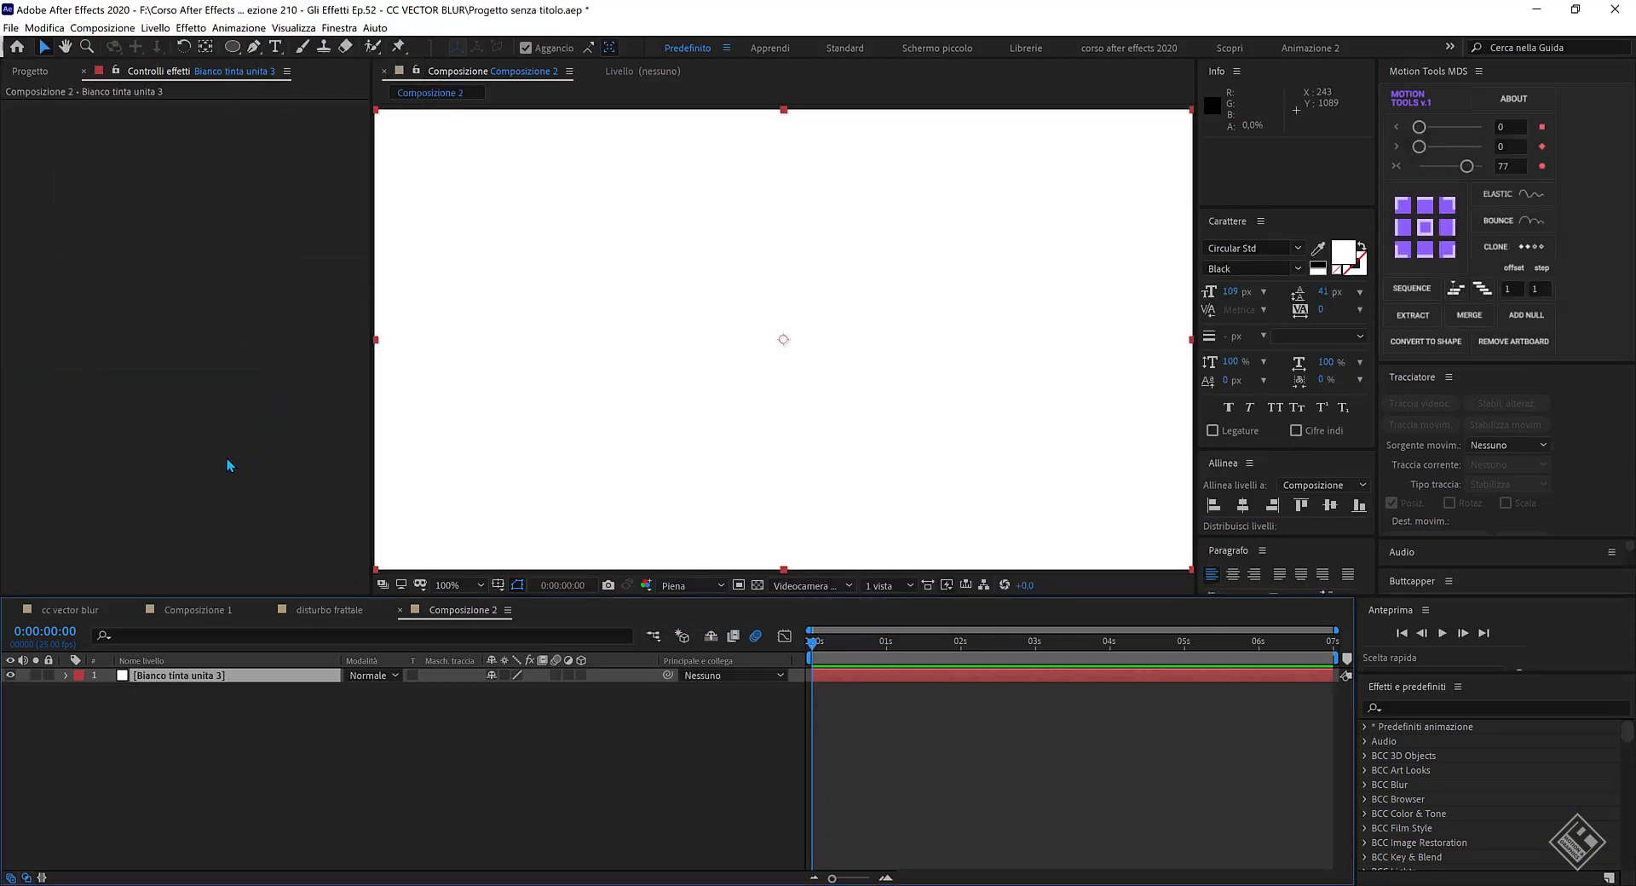
# Apply CC Particle World to the white solid via the effect search.
pyautogui.hotkey('ctrl', 'space')
pyautogui.write('cc')
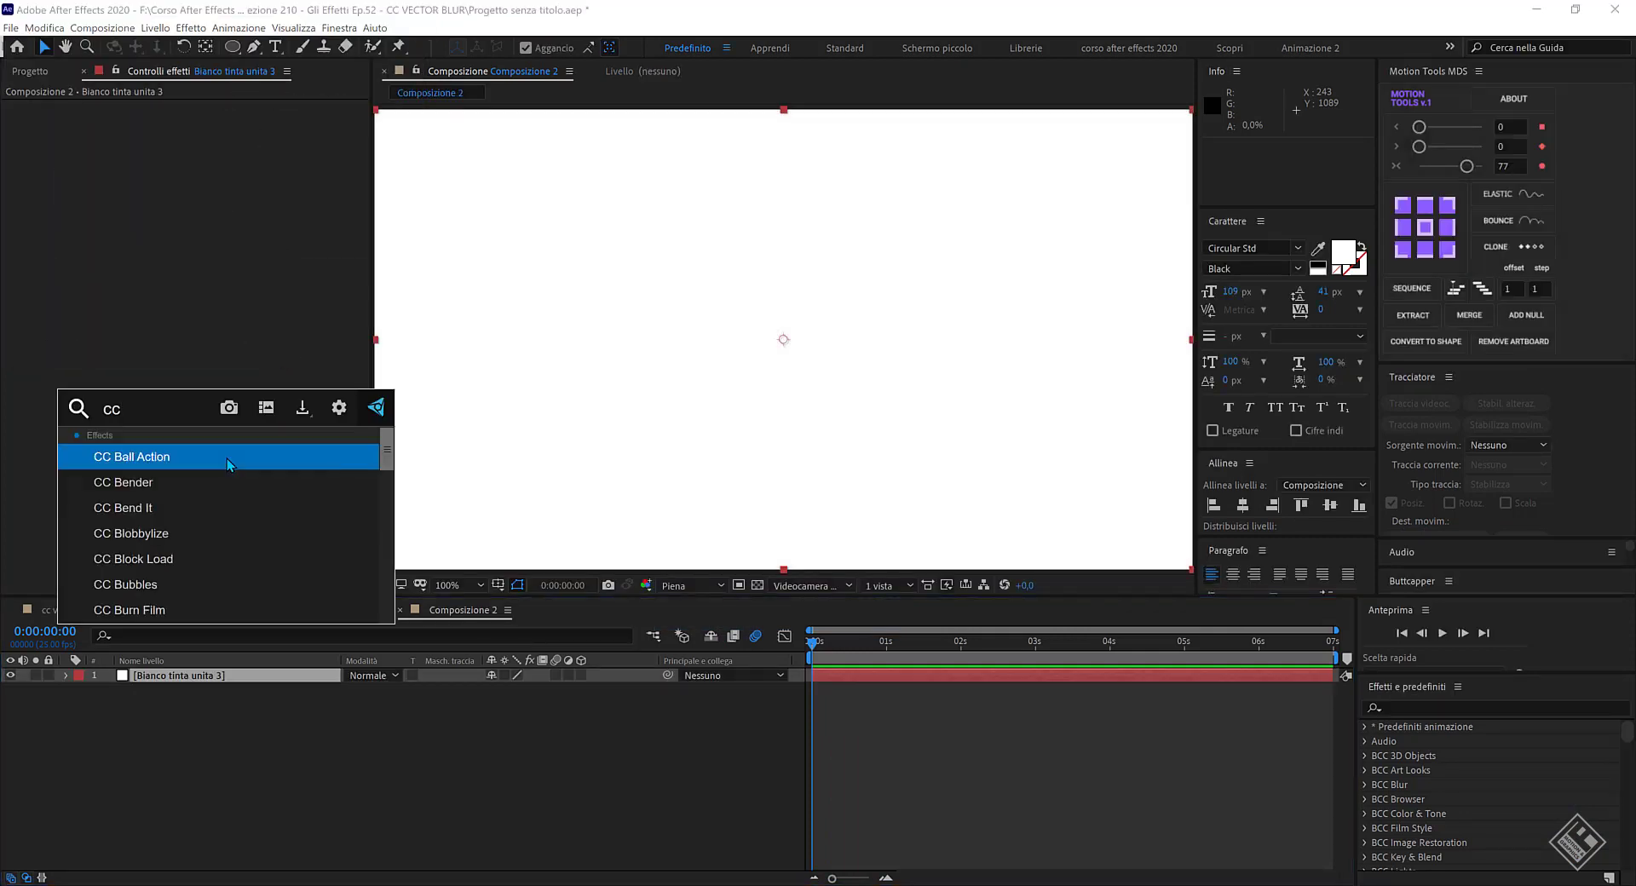
pyautogui.write(' particl')
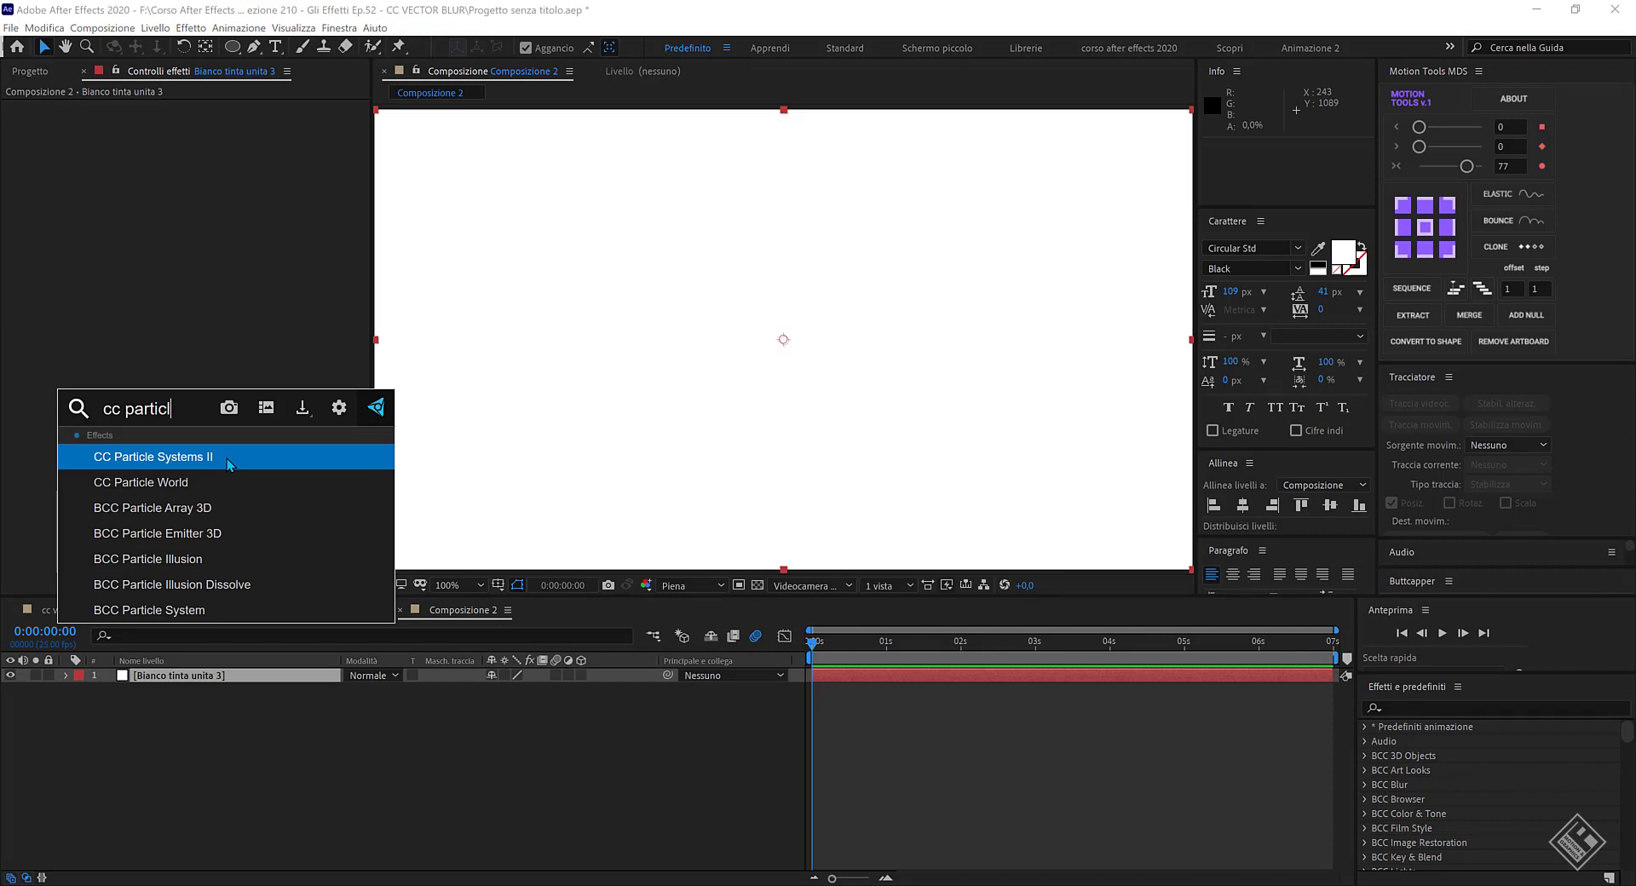
pyautogui.press('Down')
pyautogui.press('Return')
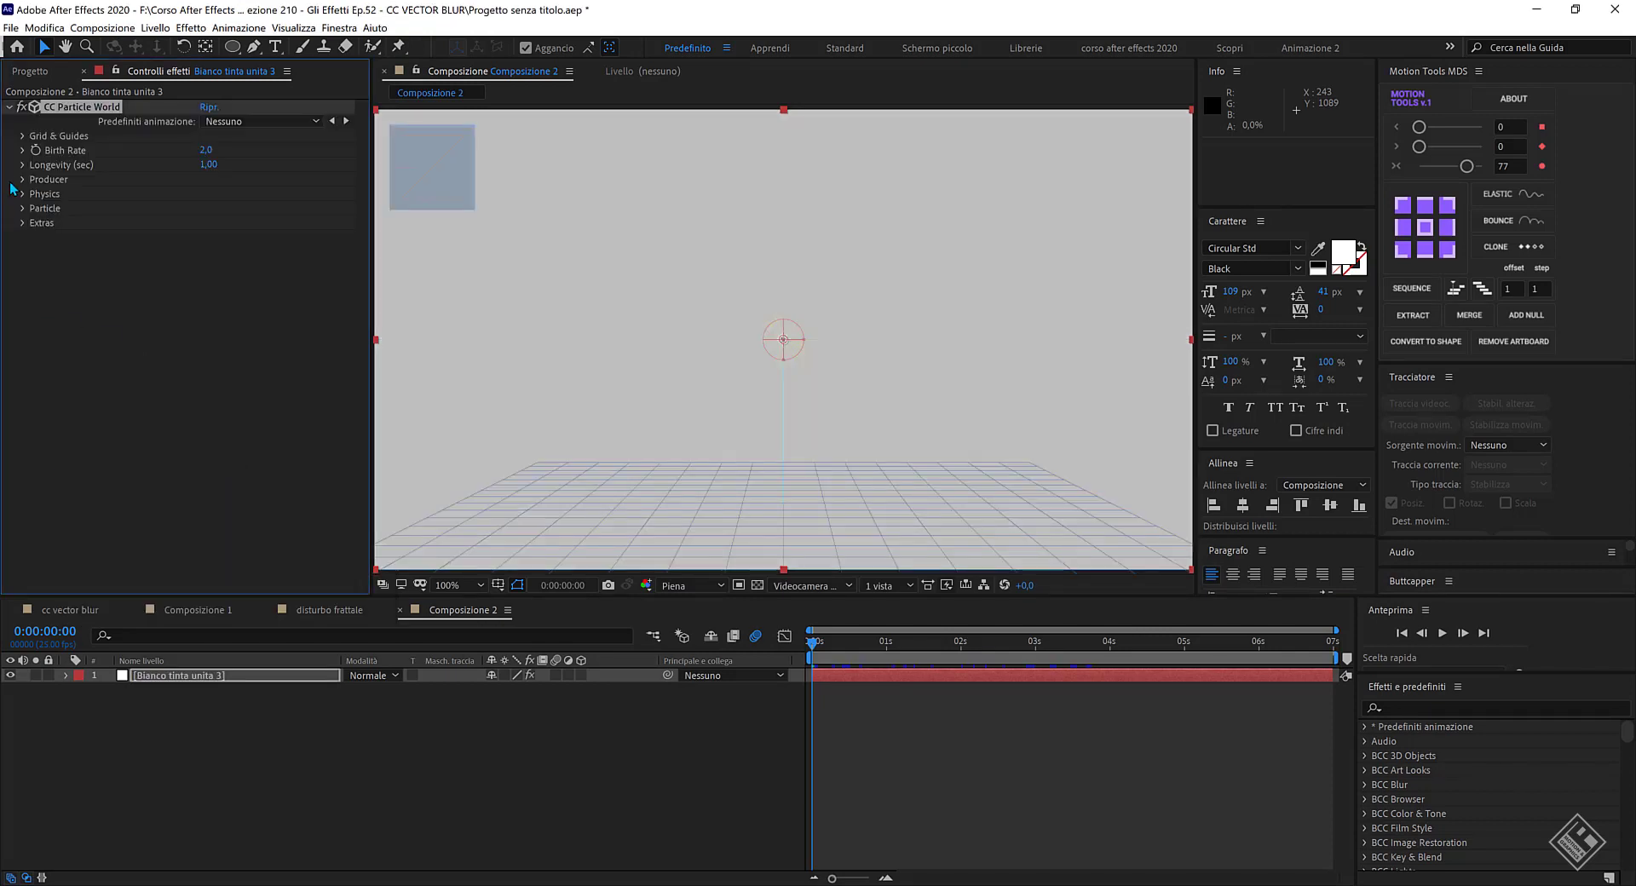
# Set the Producer Radius X, Y and Z all to 0, leaving Birth Rate at 2,0.
pyautogui.click(23, 180)
pyautogui.click(211, 239)
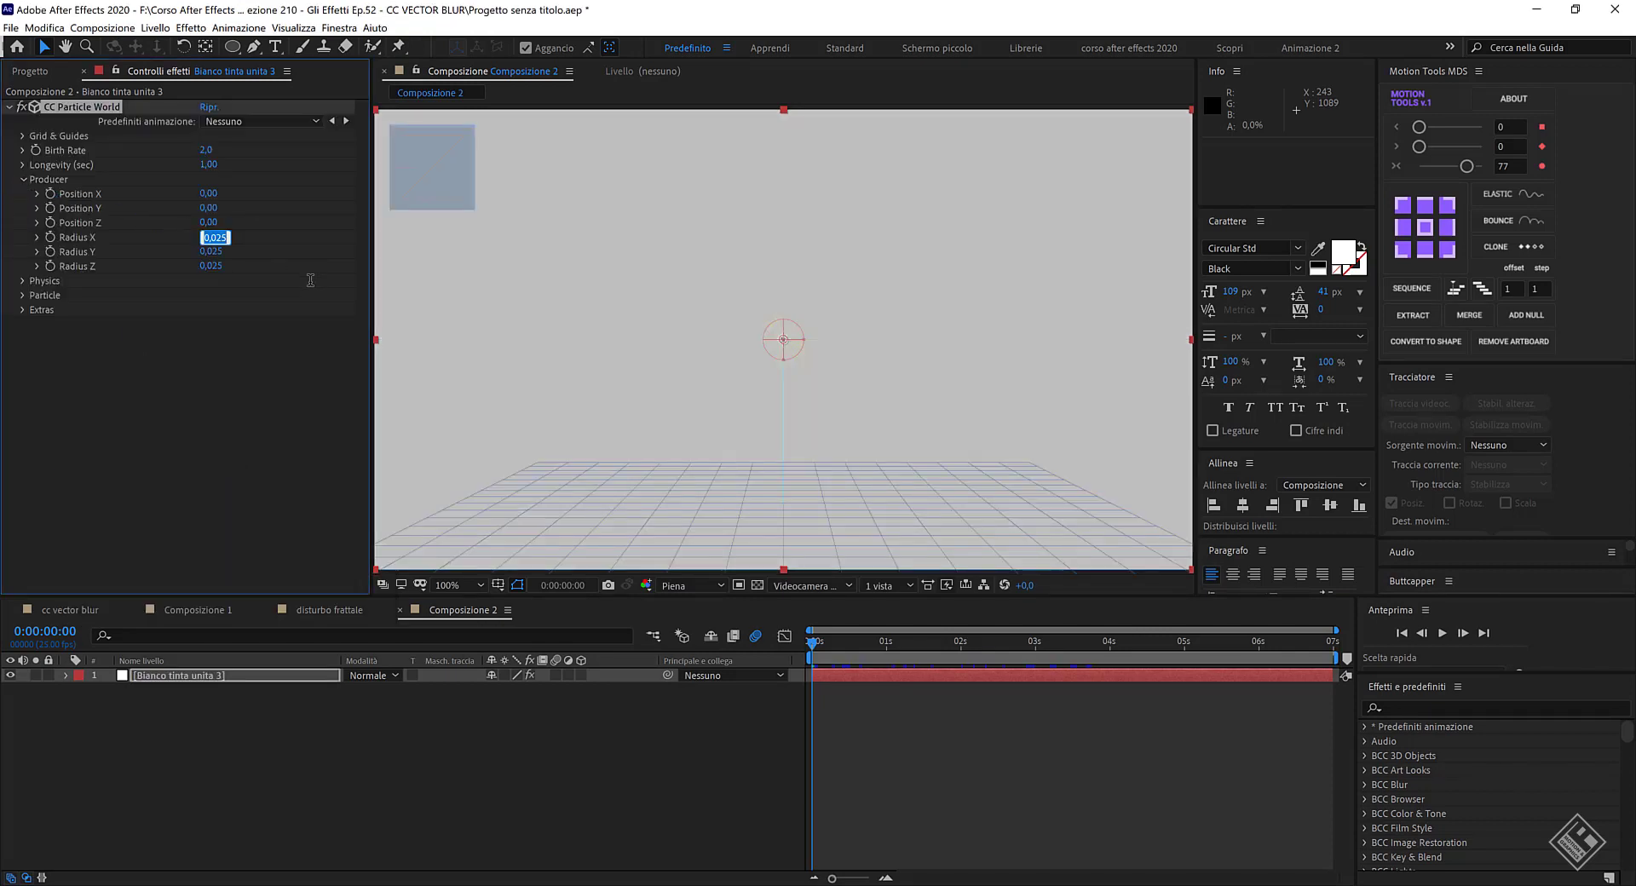
pyautogui.write('0')
pyautogui.press('Tab')
pyautogui.write('0')
pyautogui.press('Tab')
pyautogui.write('0')
pyautogui.press('Tab')
pyautogui.press('Return')
# Set the Physics Animation type to Direction Axis and advance time to see the stream.
pyautogui.click(19, 281)
pyautogui.click(303, 299)
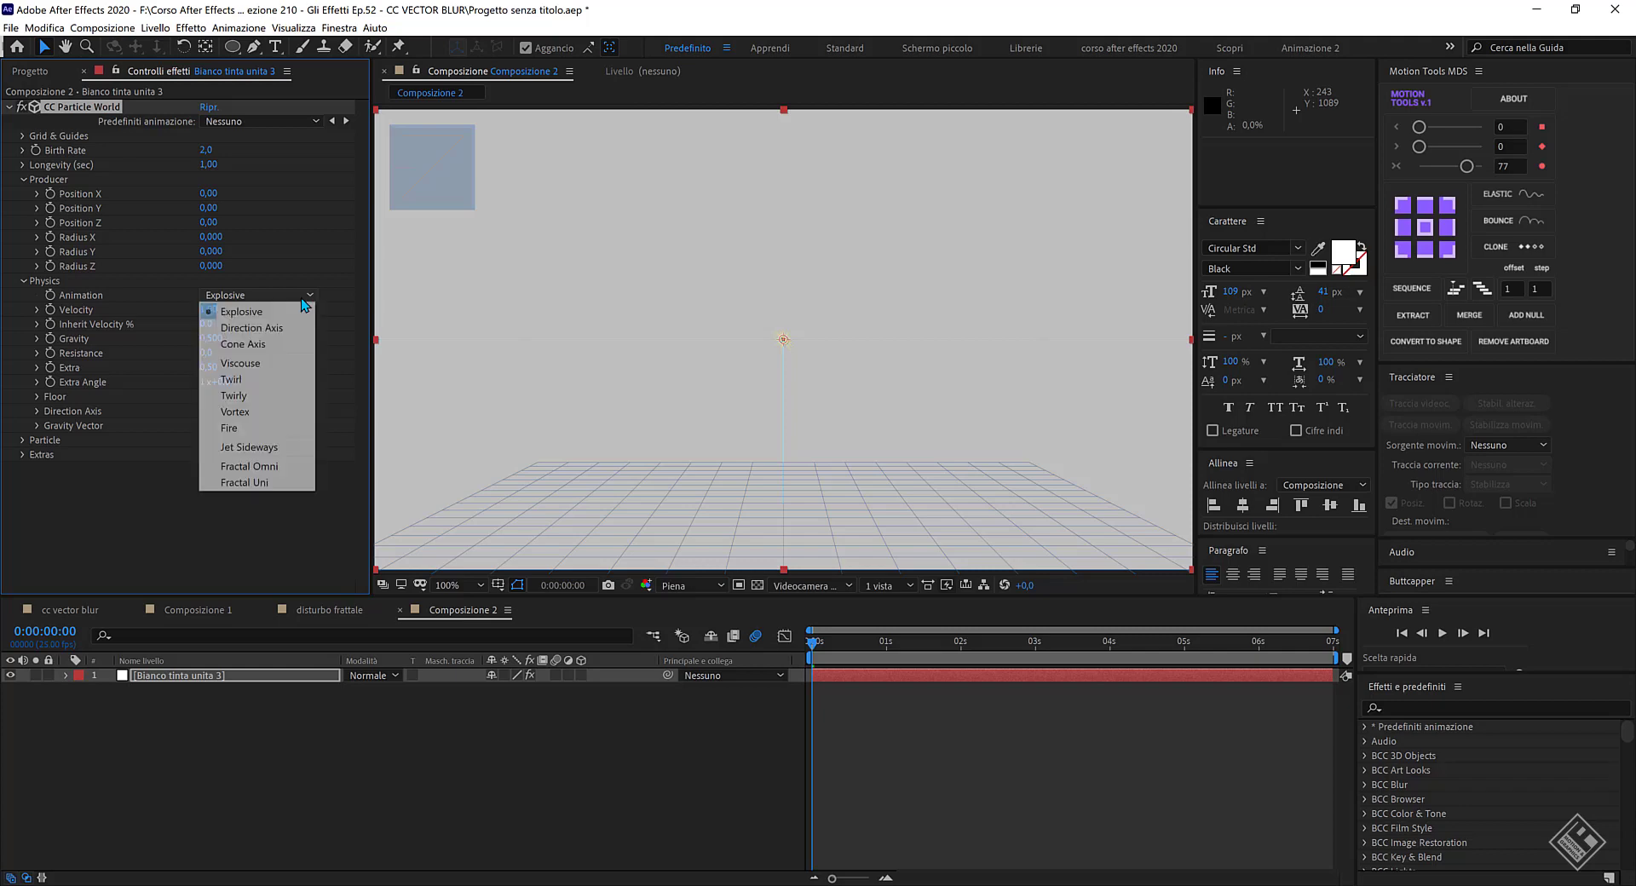
pyautogui.click(260, 329)
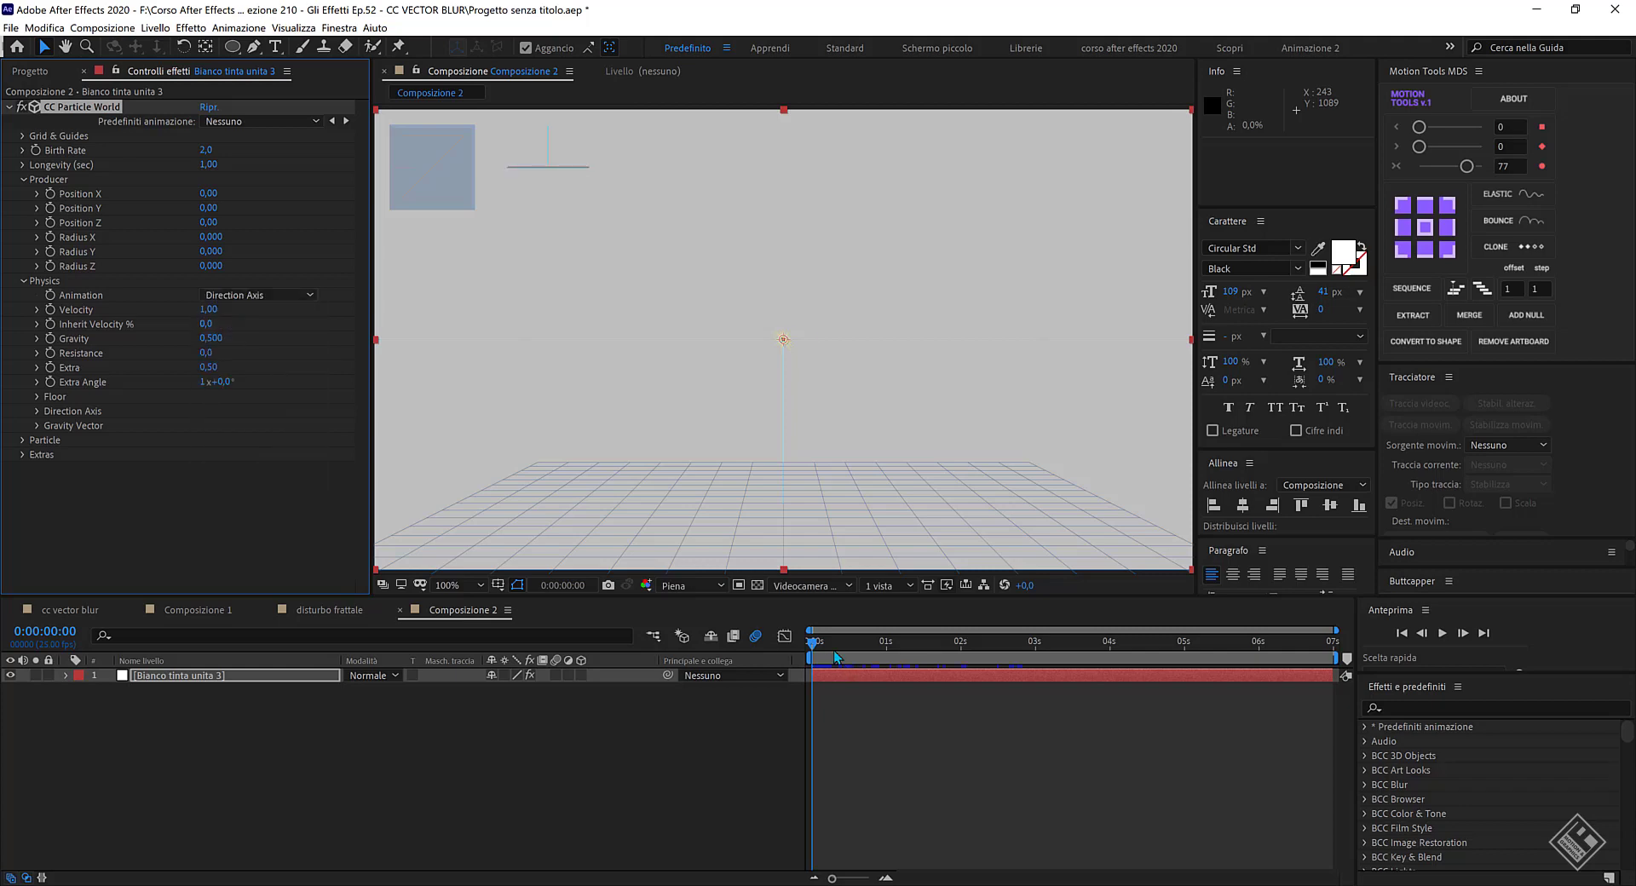
pyautogui.moveTo(813, 645)
pyautogui.mouseDown()
pyautogui.moveTo(833, 648)
pyautogui.moveTo(816, 645)
pyautogui.mouseUp()
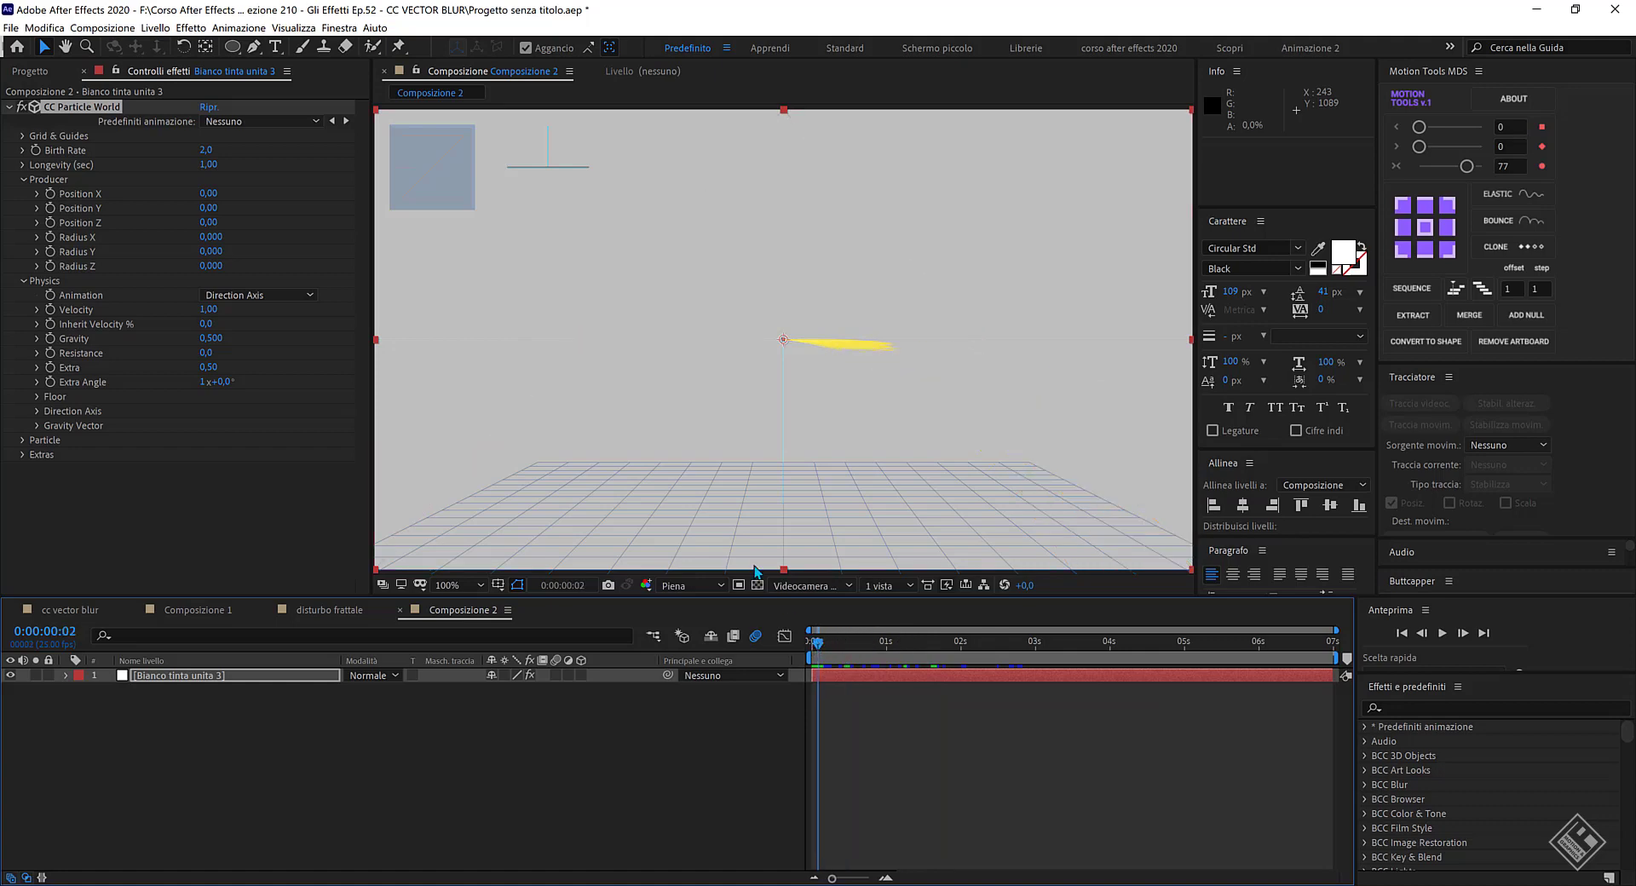
# Move the emitter to the upper left and keyframe Birth Rate 10 at frame 0, 0 at frame 1.
pyautogui.click(100, 108)
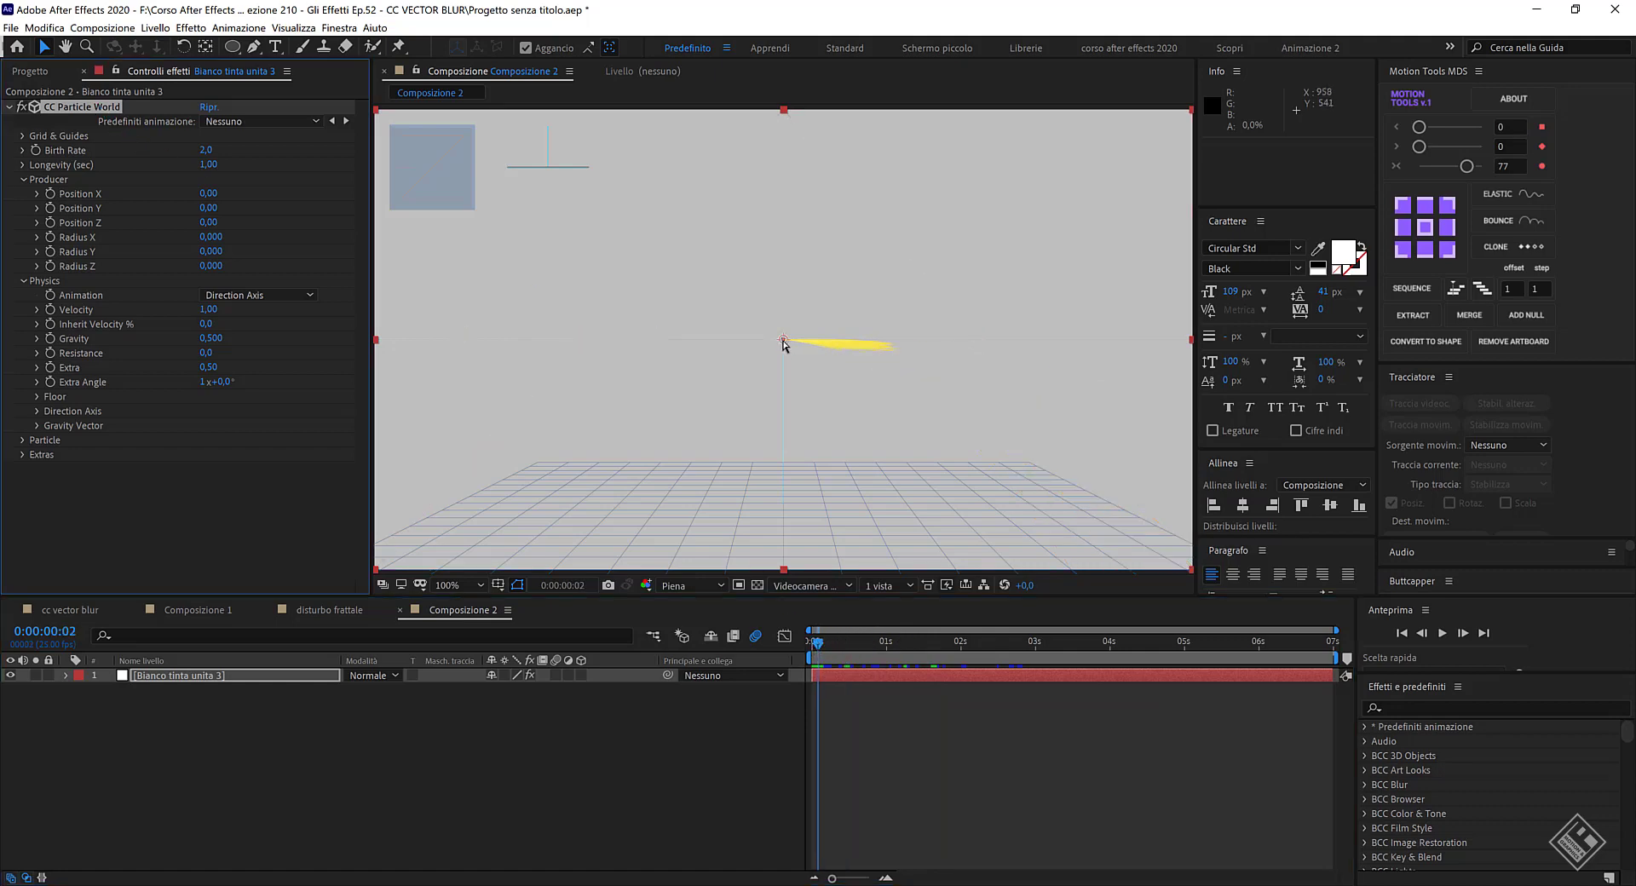
pyautogui.moveTo(785, 344); pyautogui.dragTo(414, 229)
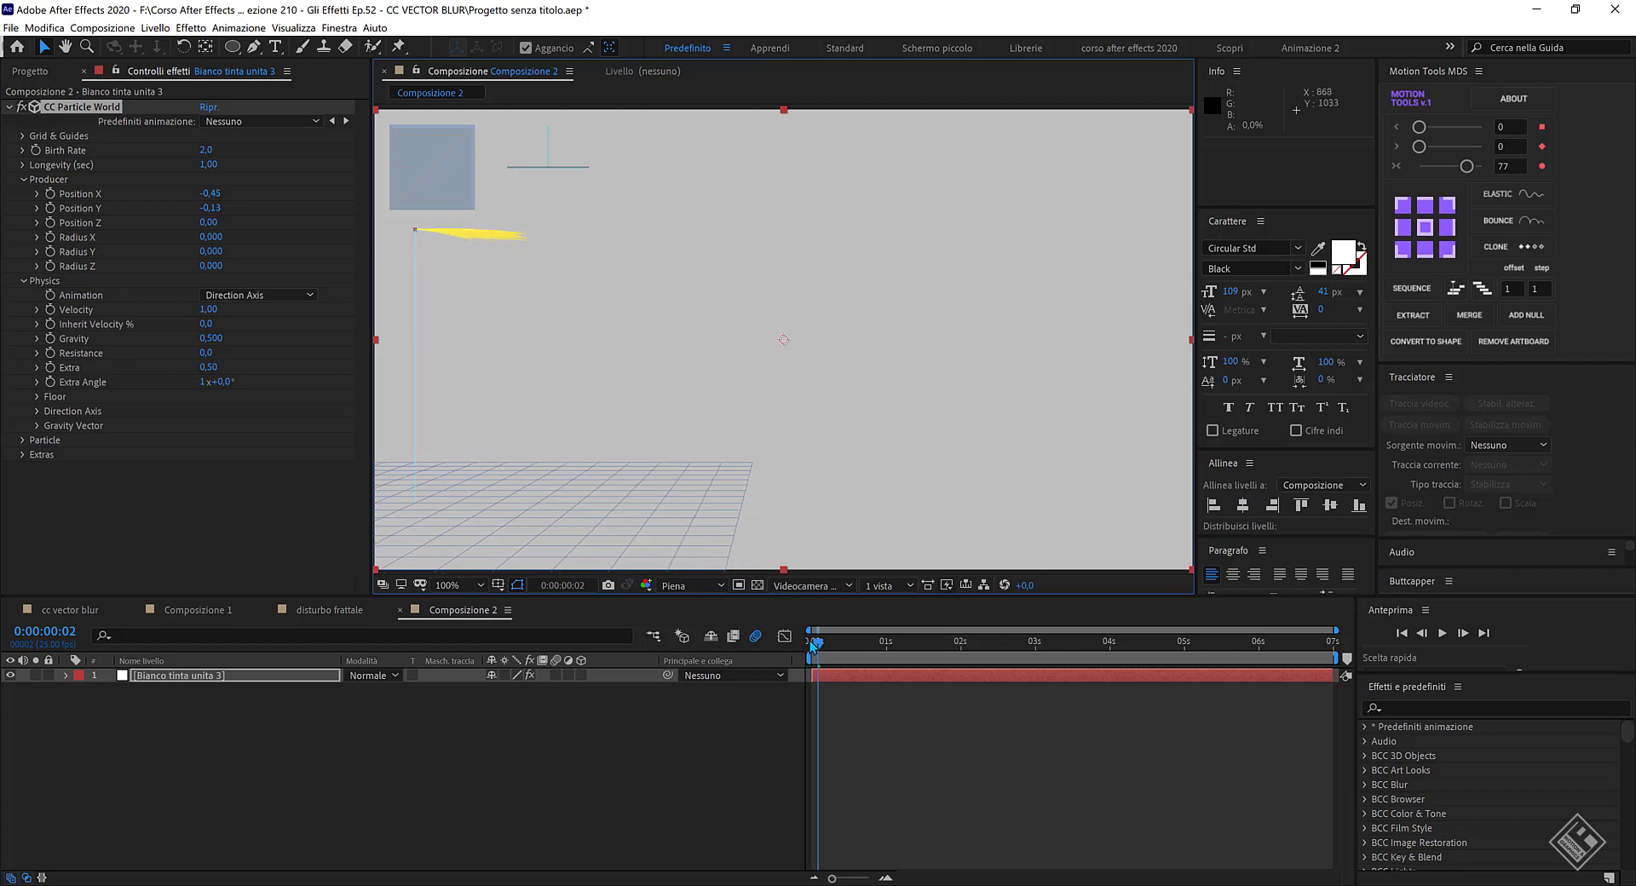
pyautogui.moveTo(813, 646); pyautogui.dragTo(789, 639)
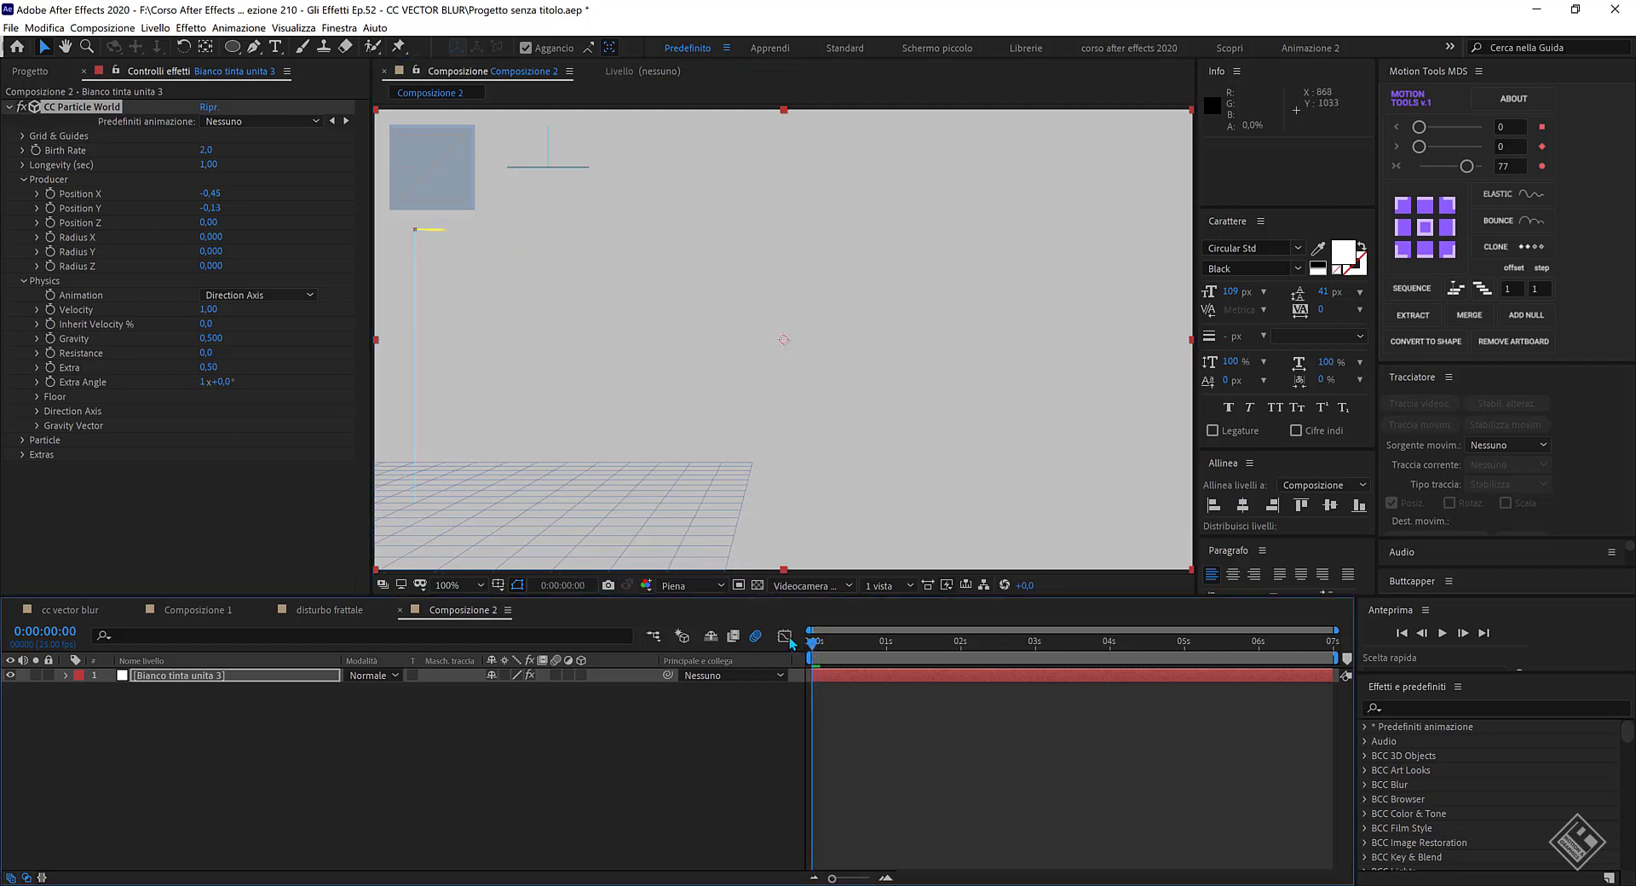
pyautogui.click(35, 150)
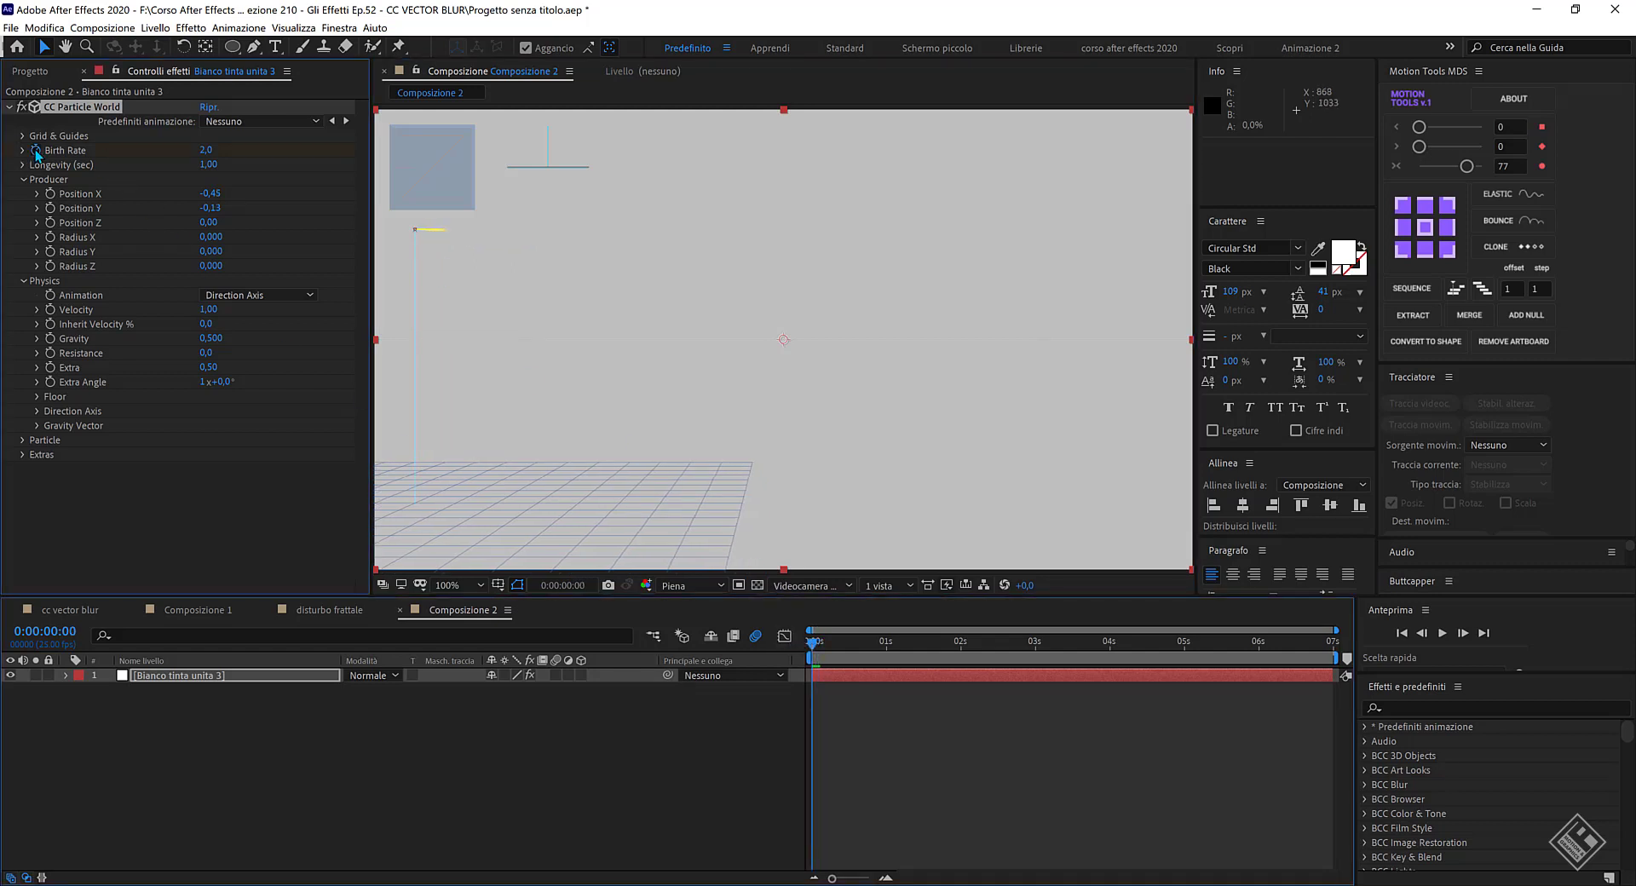
pyautogui.click(209, 152)
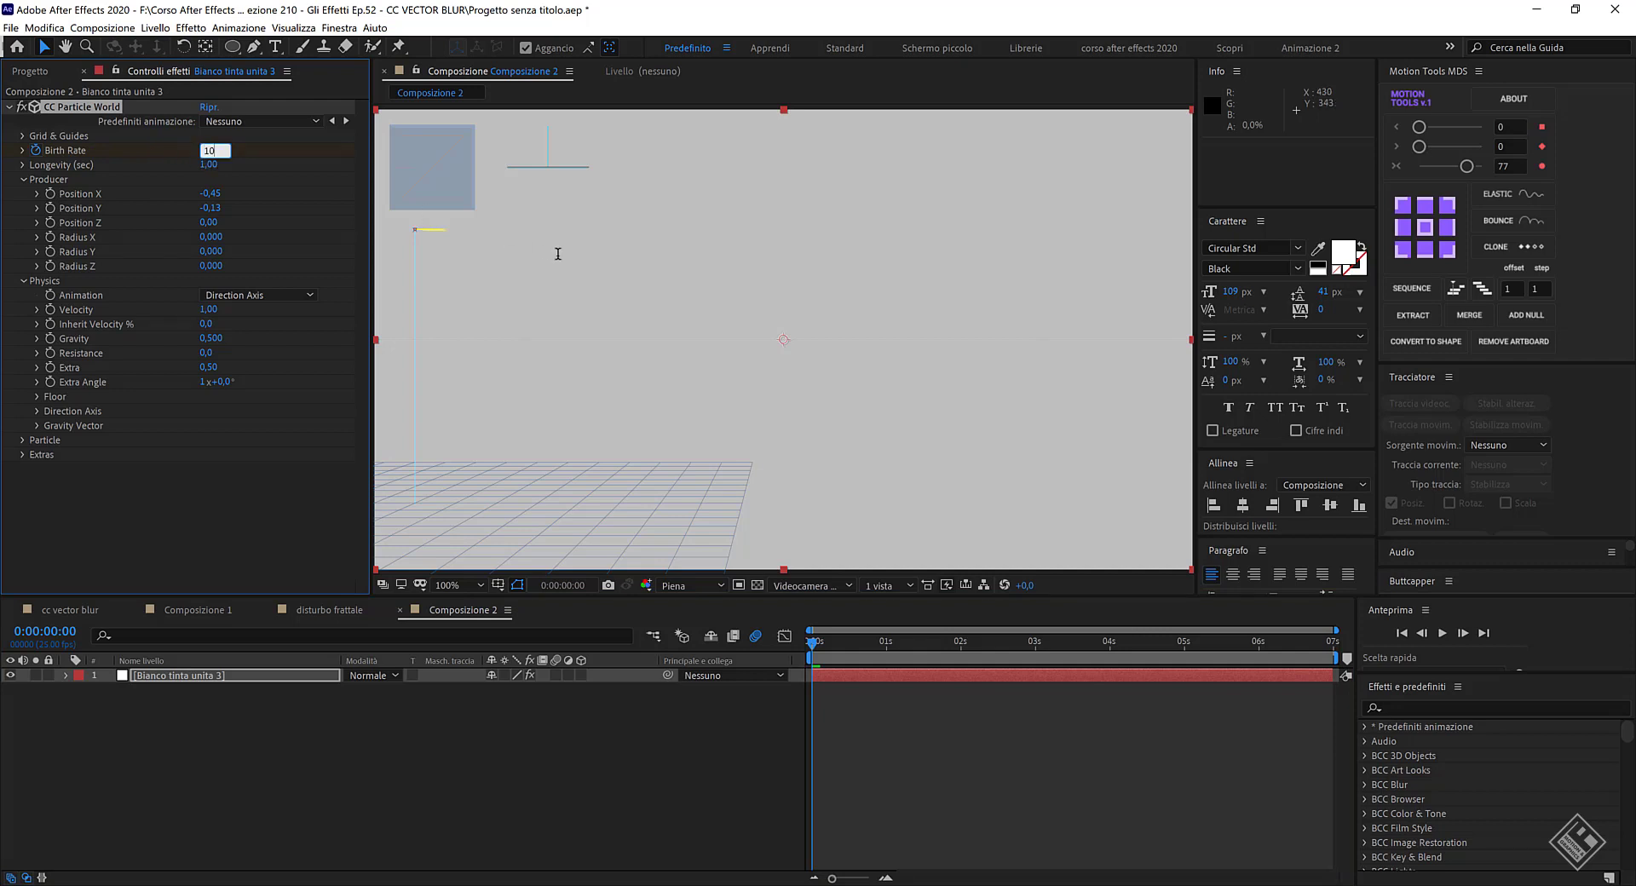
pyautogui.write('10')
pyautogui.click(812, 653)
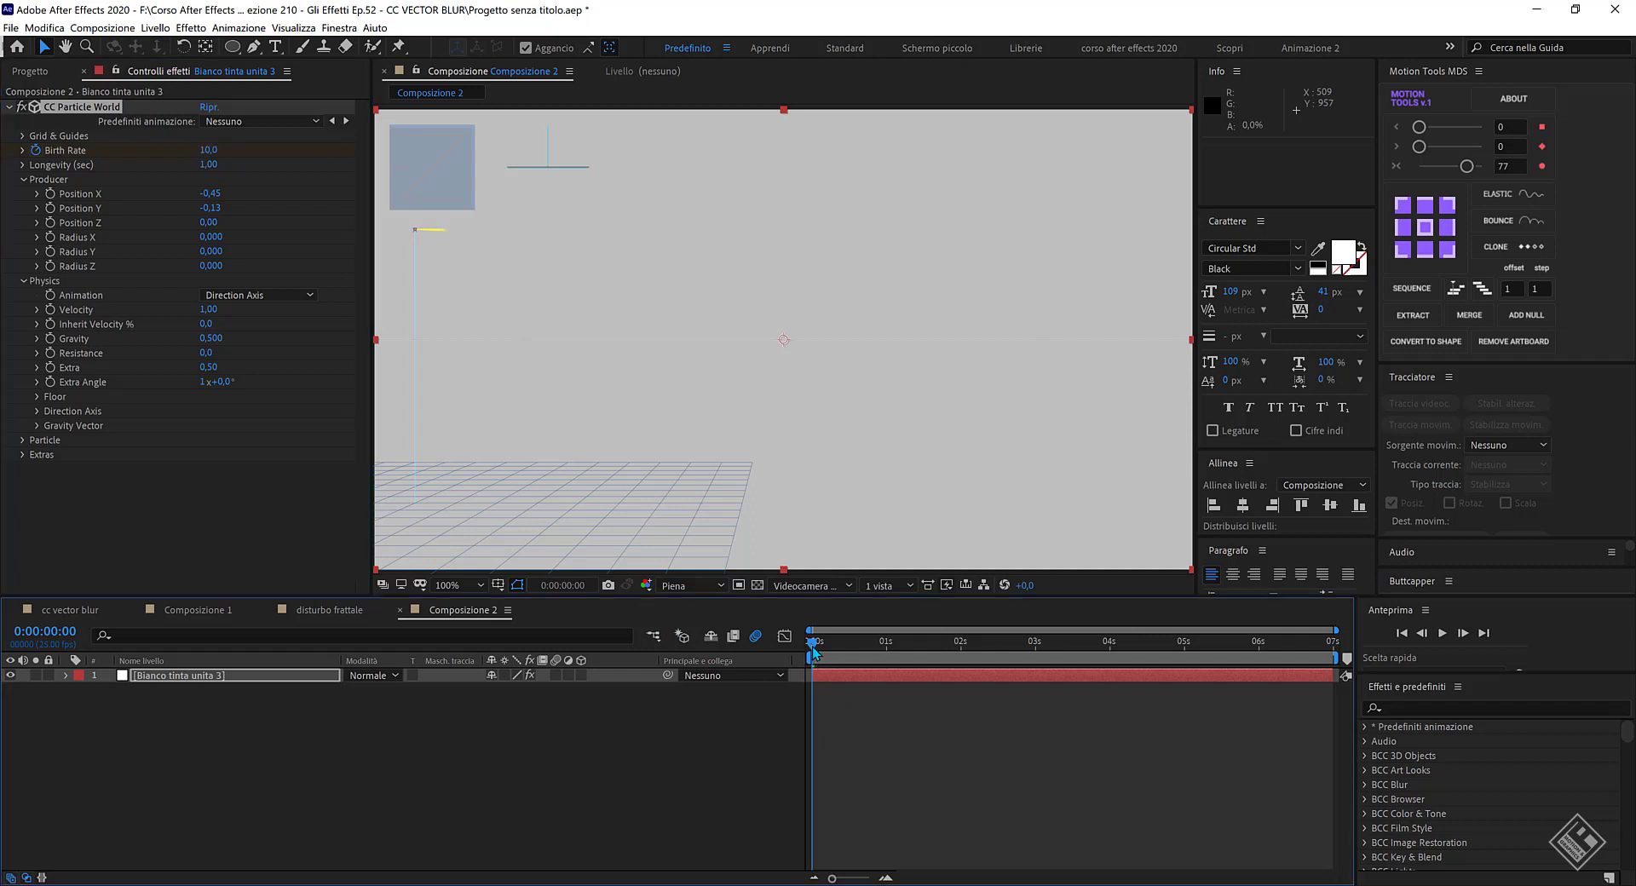
pyautogui.press('pagedown')
pyautogui.click(209, 150)
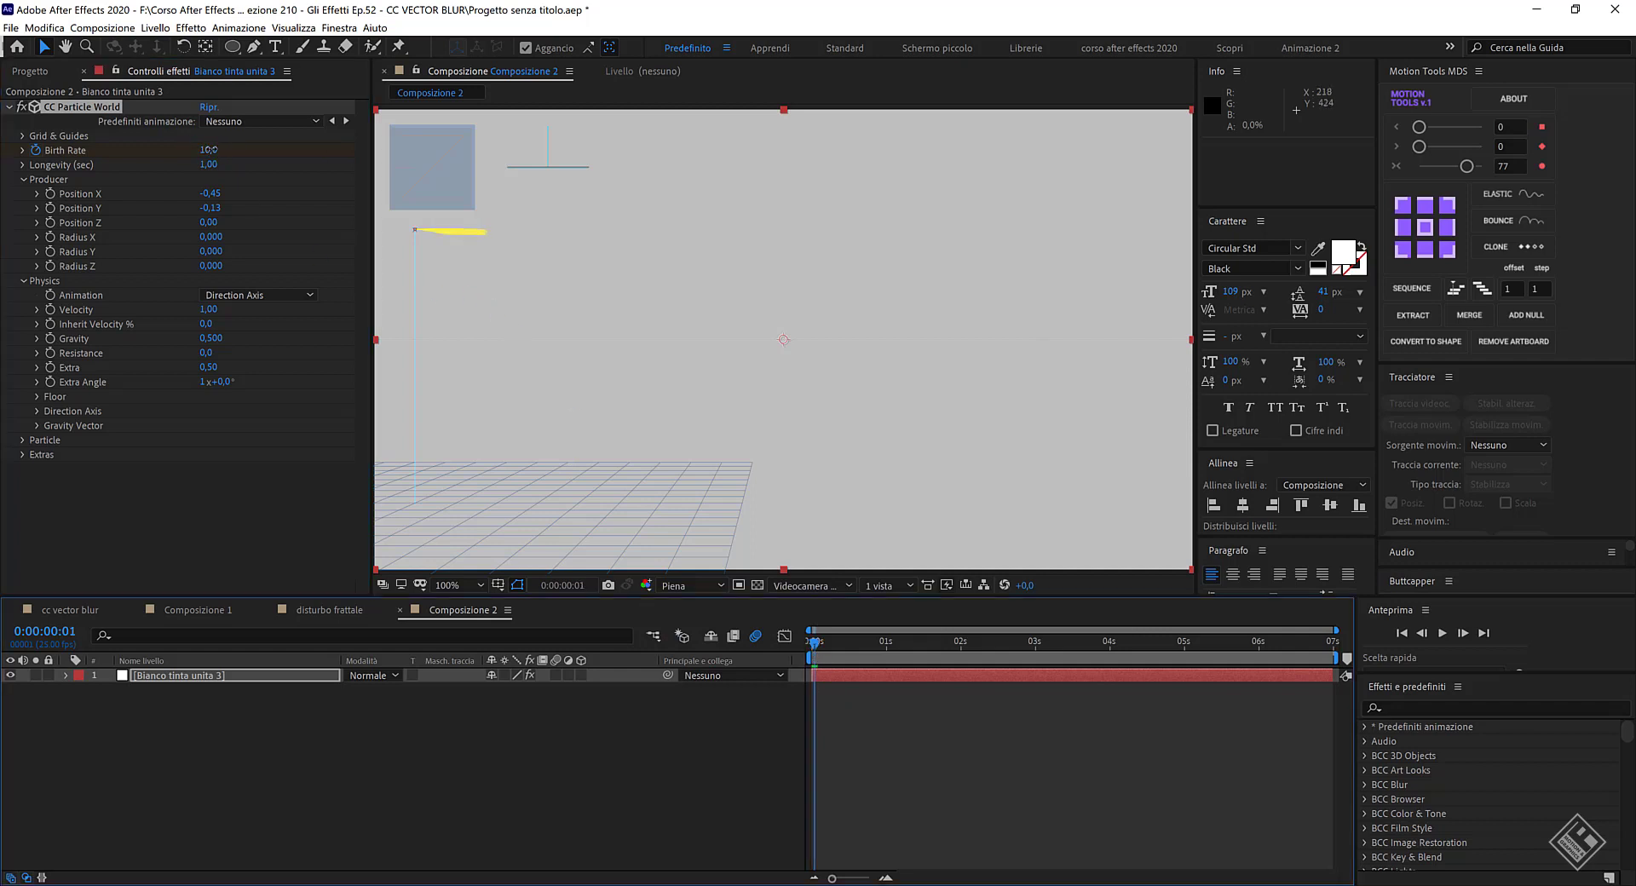
pyautogui.write('0')
pyautogui.press('Return')
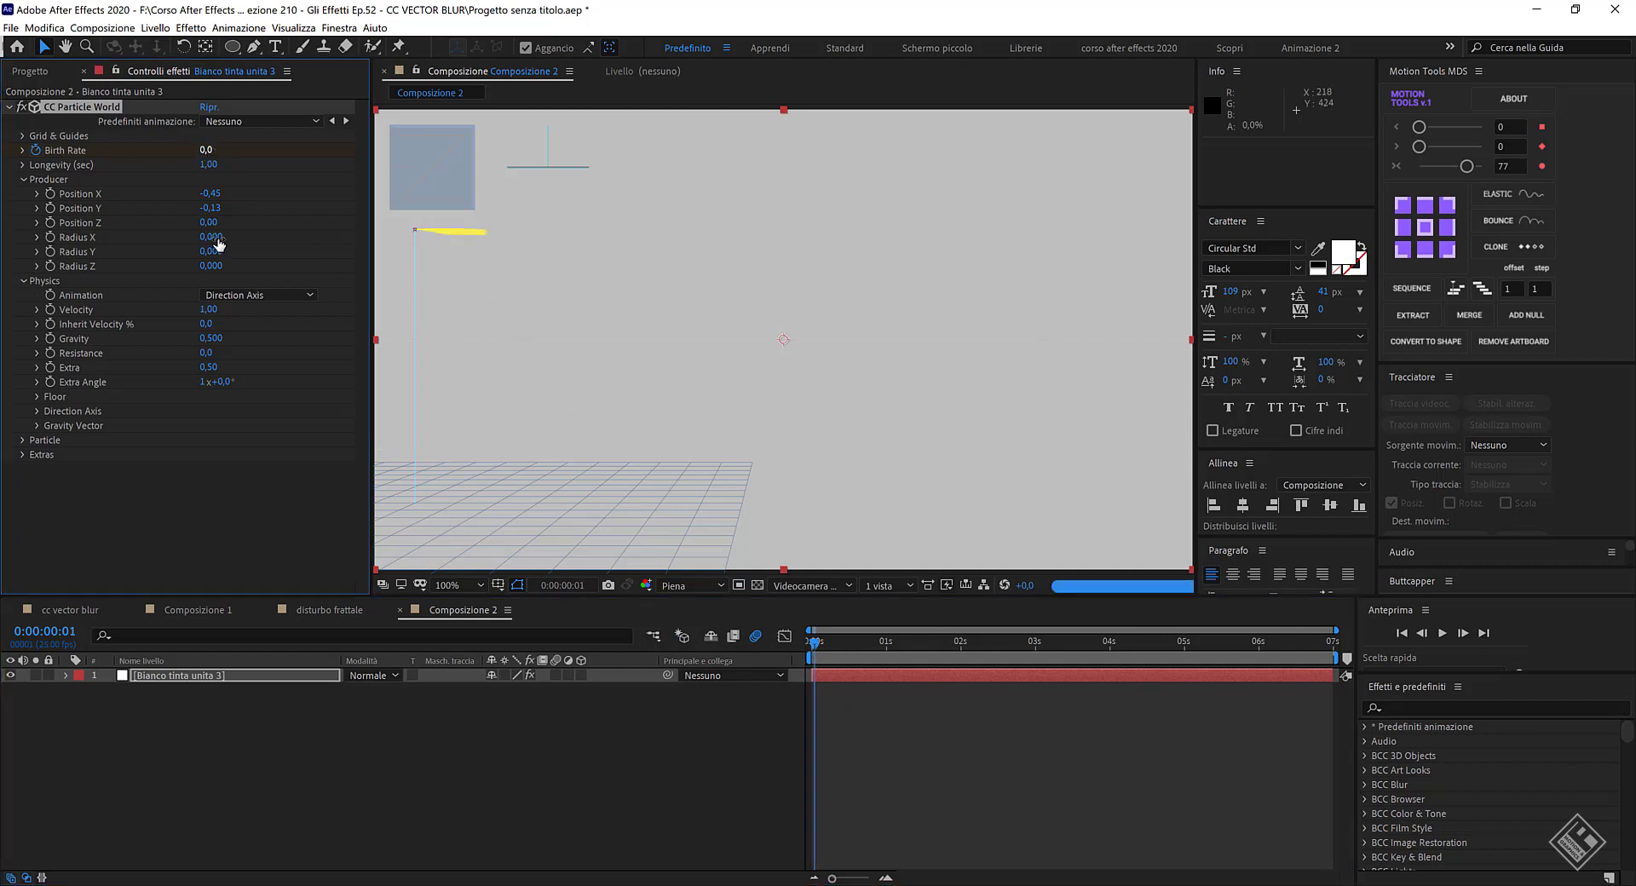
# Preview the particle burst, then set Velocity to 2 and Resistance to 0,2.
pyautogui.press('space')
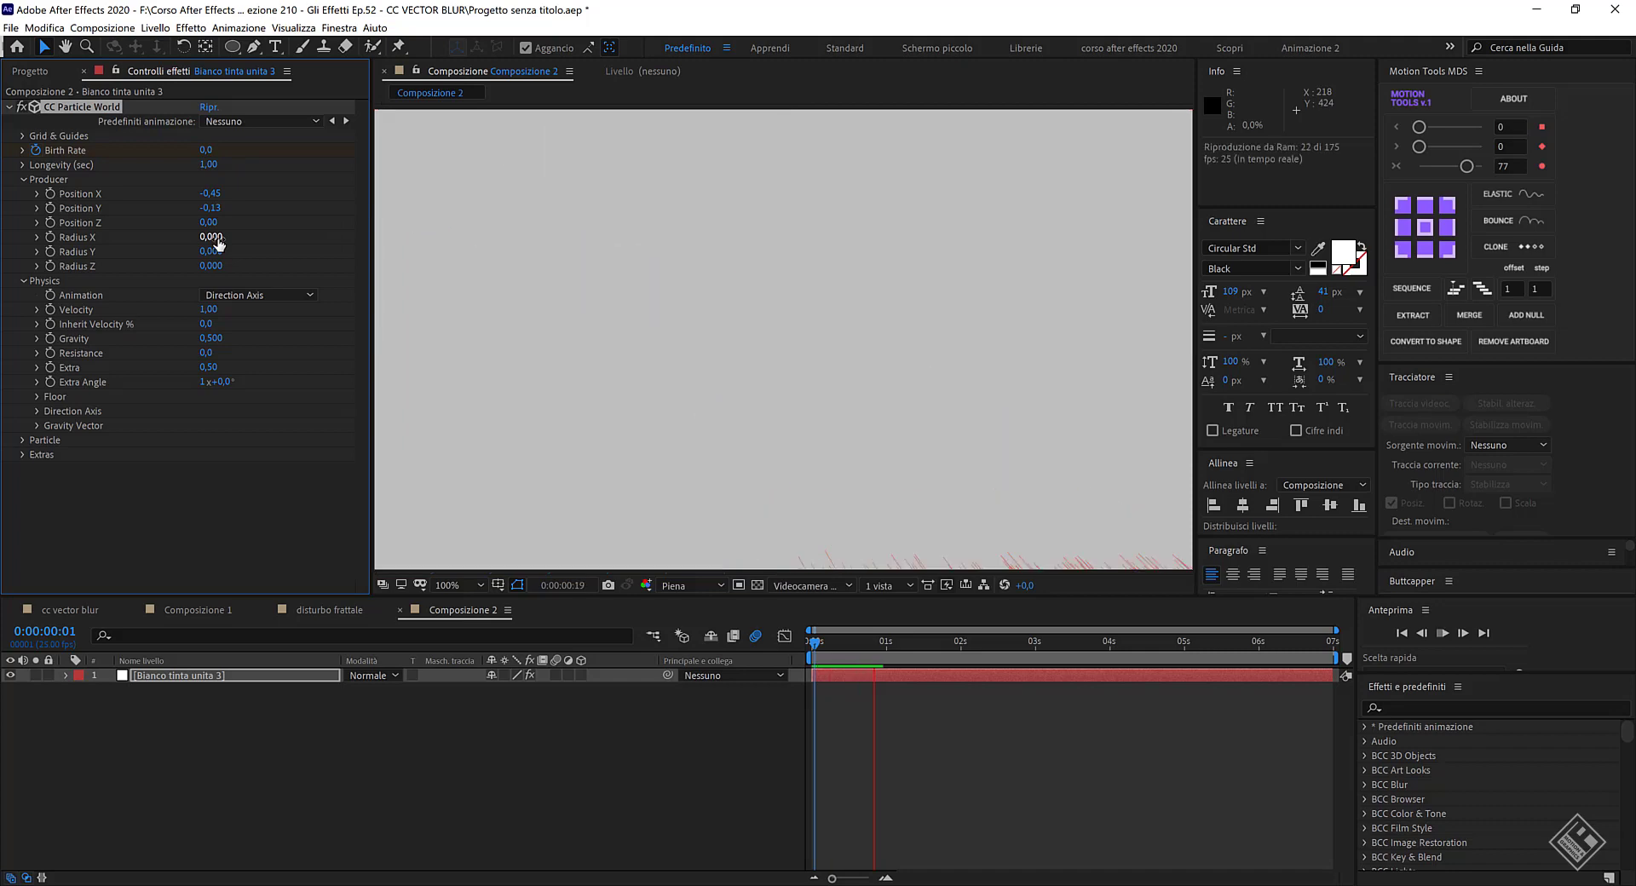
pyautogui.press('space')
pyautogui.press('space')
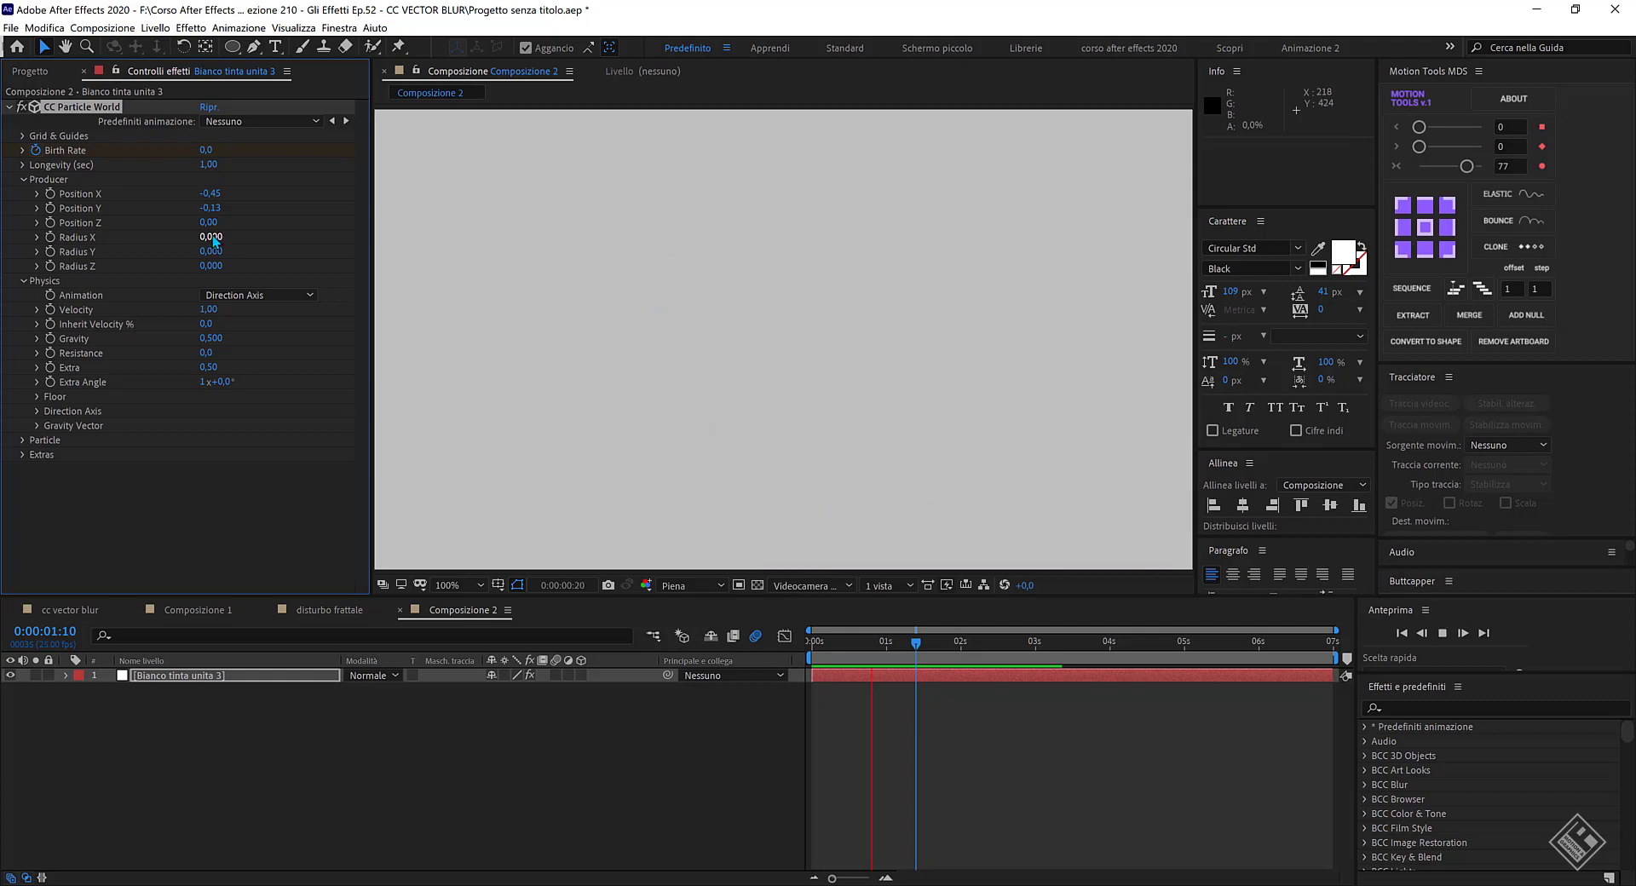
pyautogui.press('space')
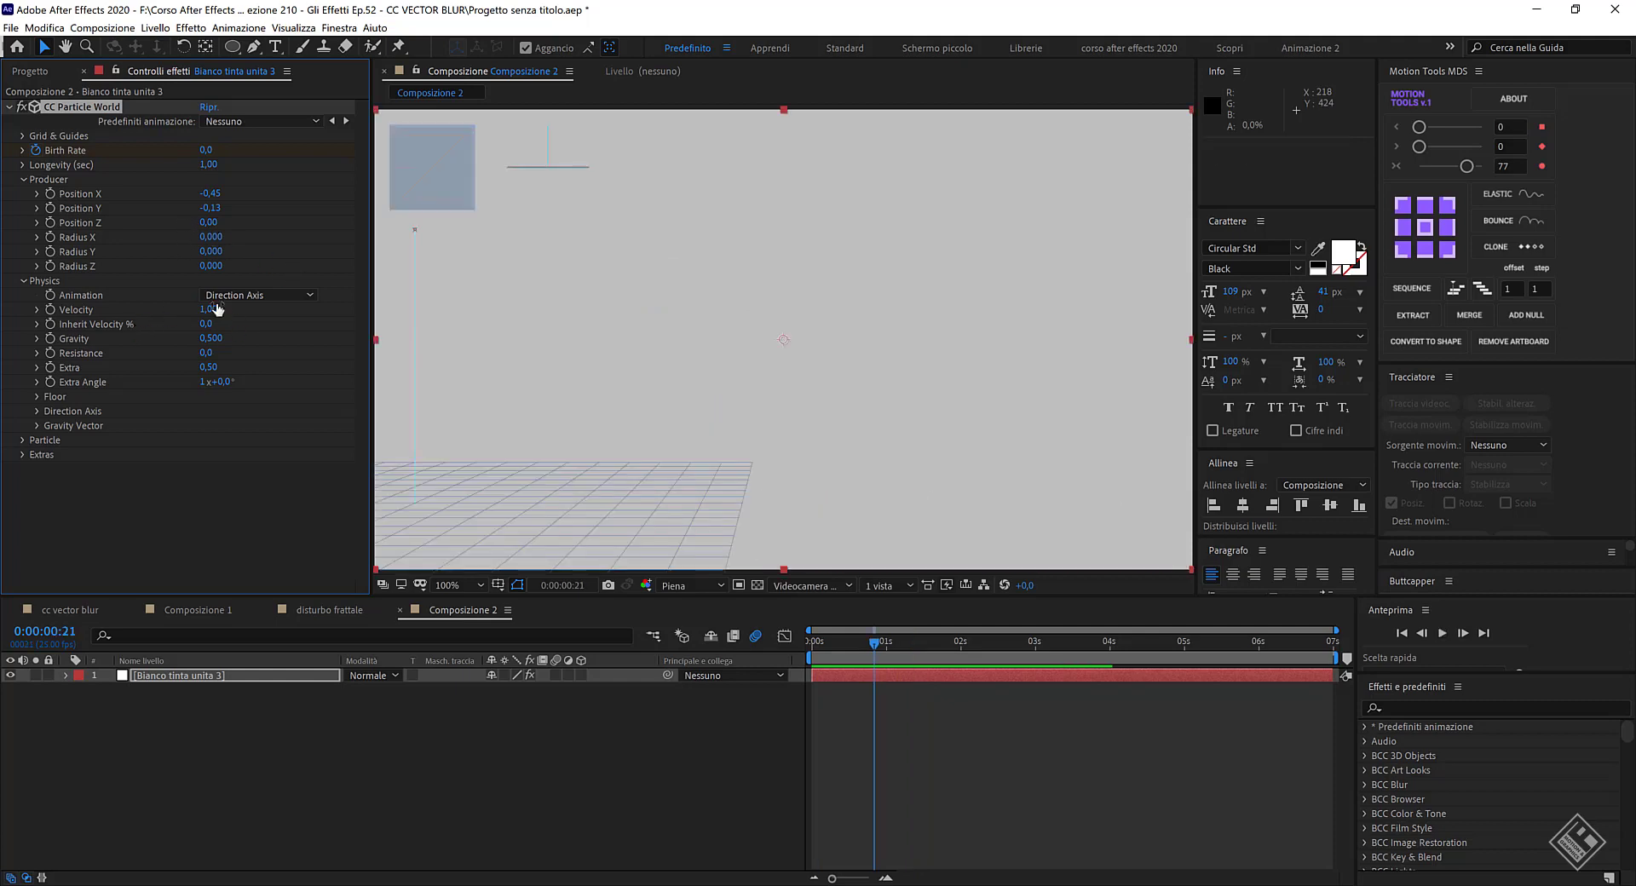
pyautogui.click(213, 309)
pyautogui.write('2')
pyautogui.press('Return')
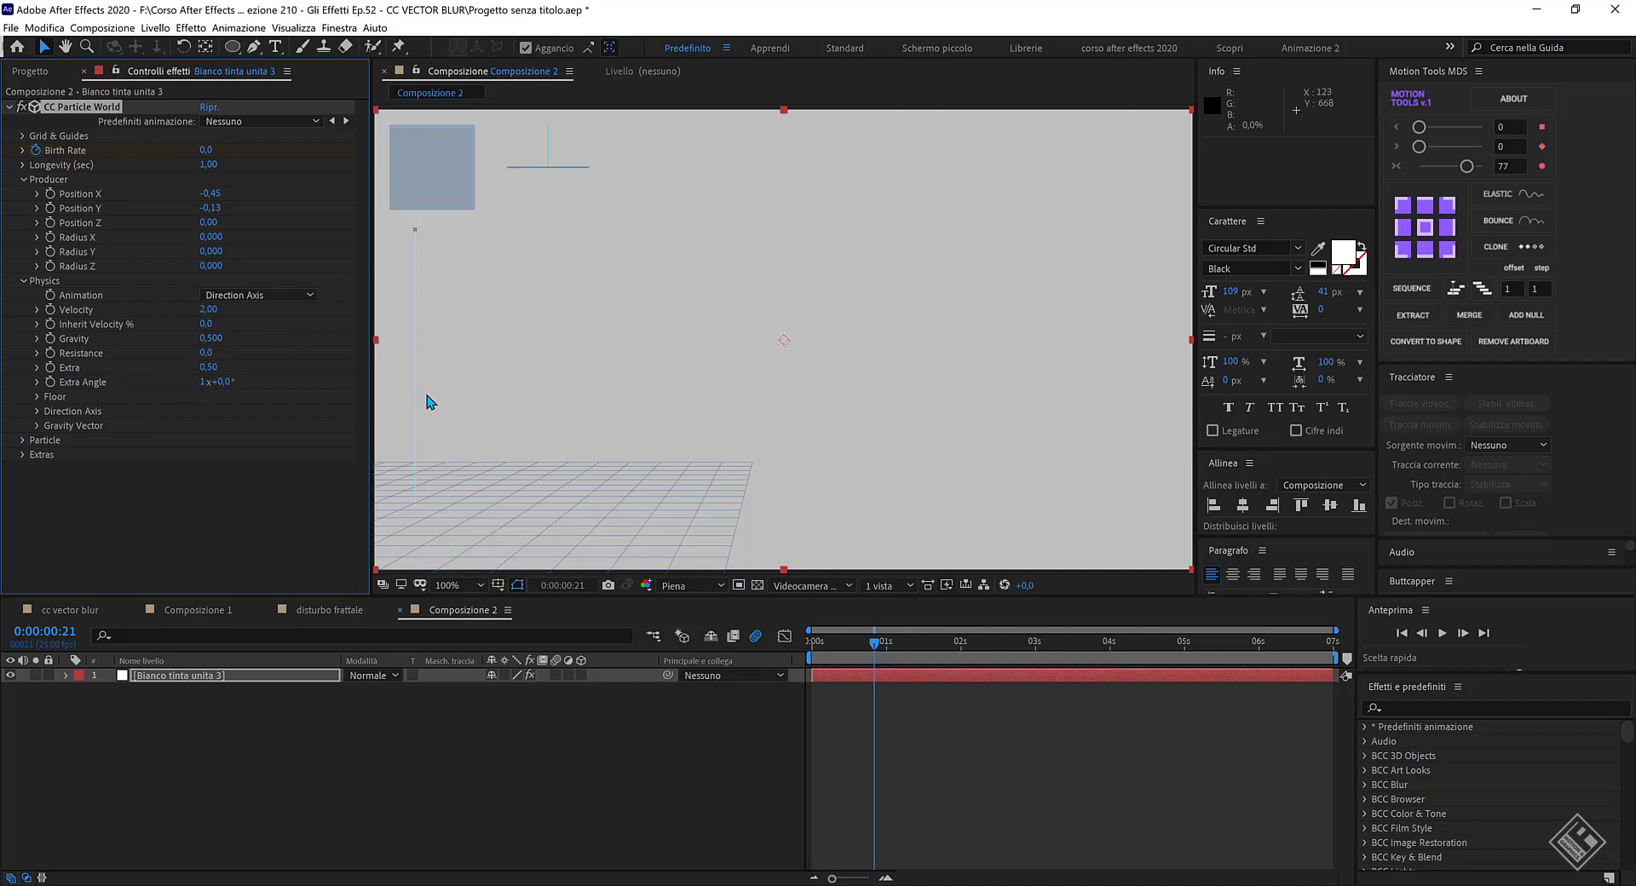
pyautogui.click(206, 353)
pyautogui.write('0')
pyautogui.press('Return')
pyautogui.moveTo(875, 648); pyautogui.dragTo(825, 648)
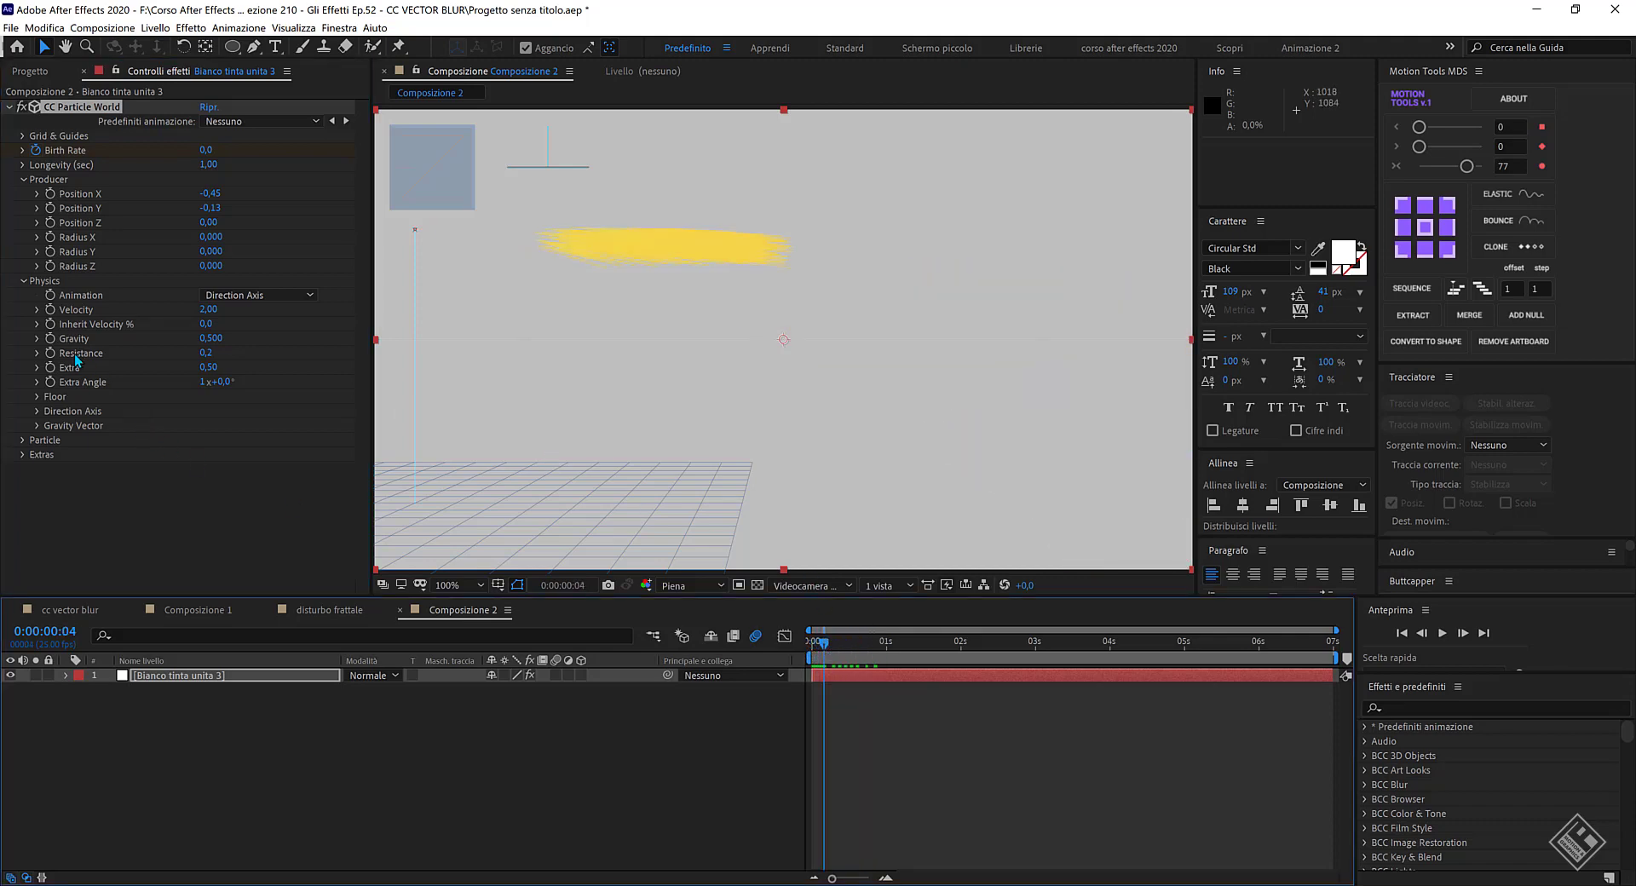
# Expand the Particle settings and change Particle Type to Faded Sphere.
pyautogui.click(22, 440)
pyautogui.scroll(-3, 120, 445)
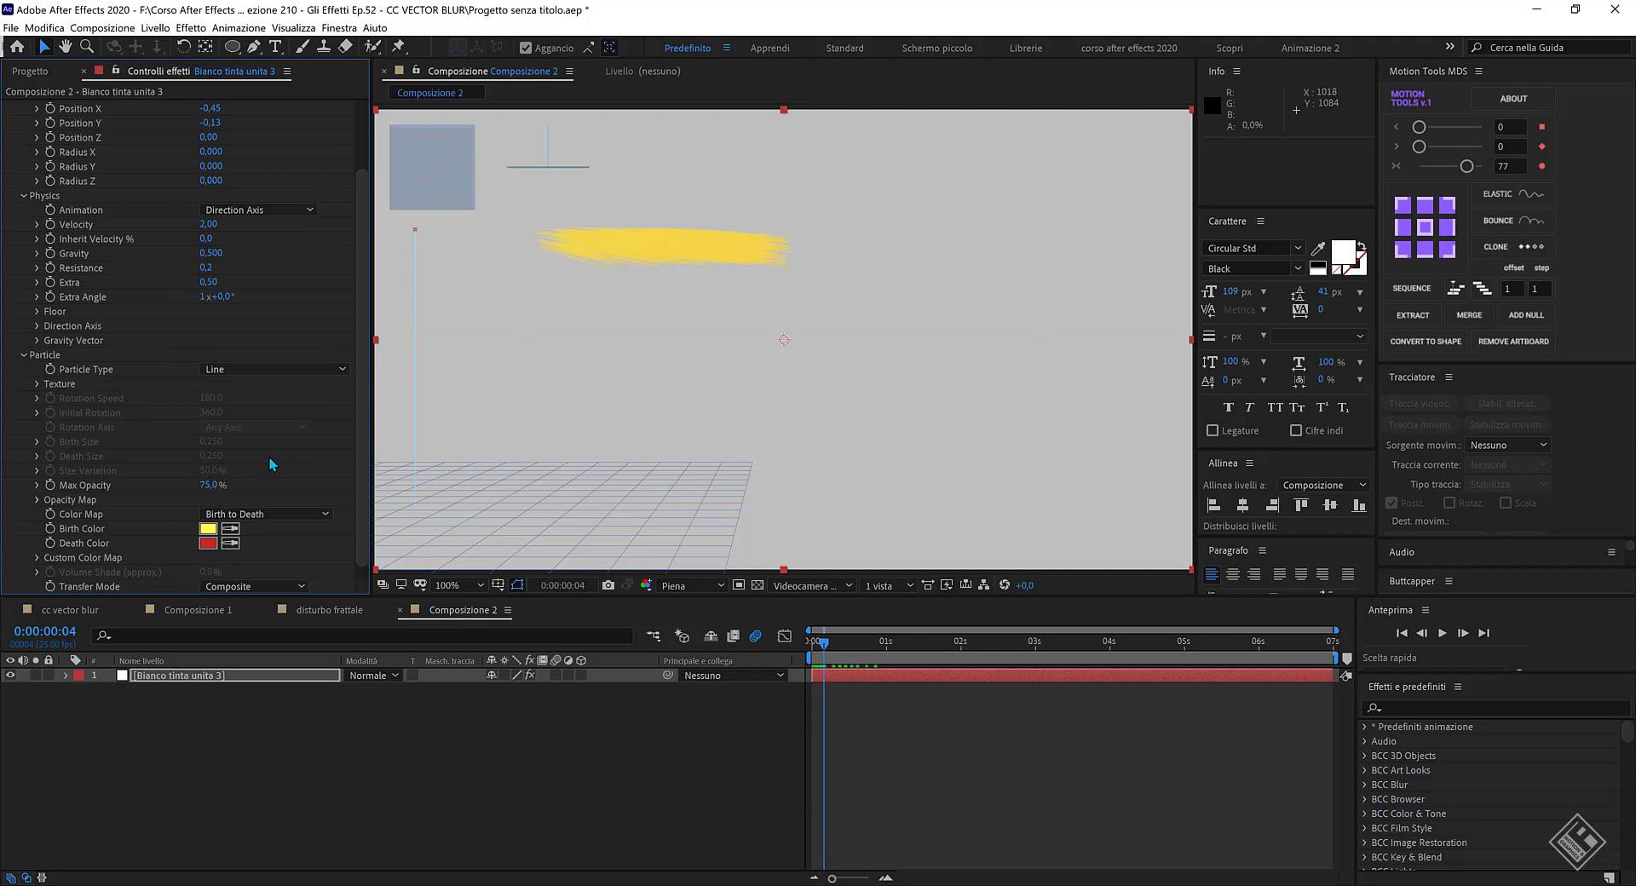
pyautogui.click(290, 371)
pyautogui.click(255, 438)
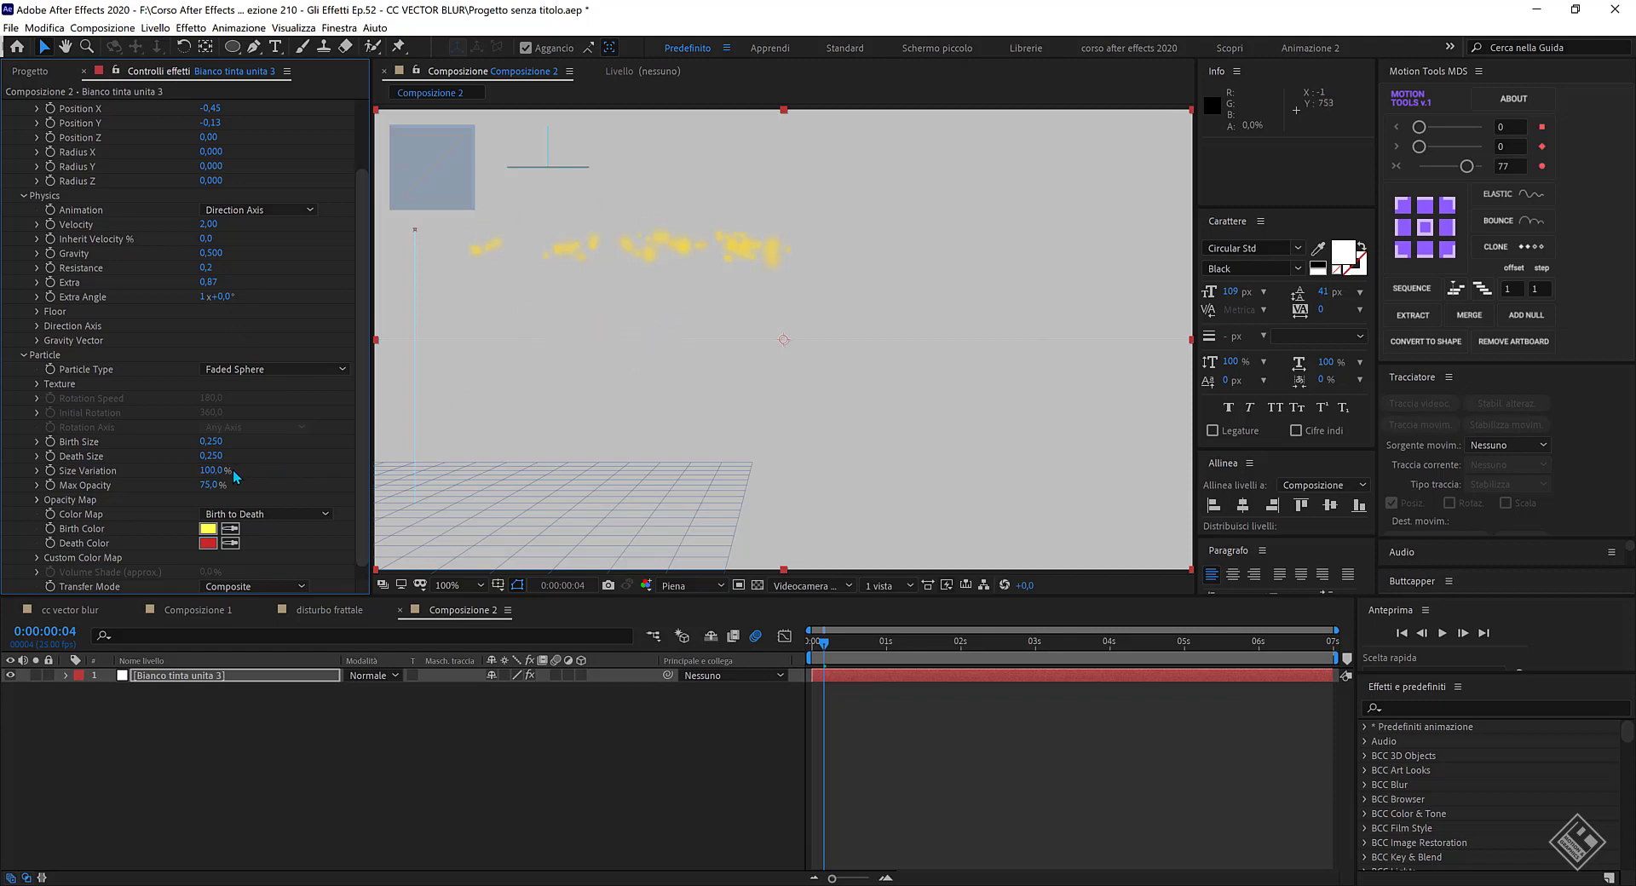
# Set Birth Color to a deep red darkened from FF0000, and eyedrop it into Death Color.
pyautogui.click(208, 529)
pyautogui.write('FF0000')
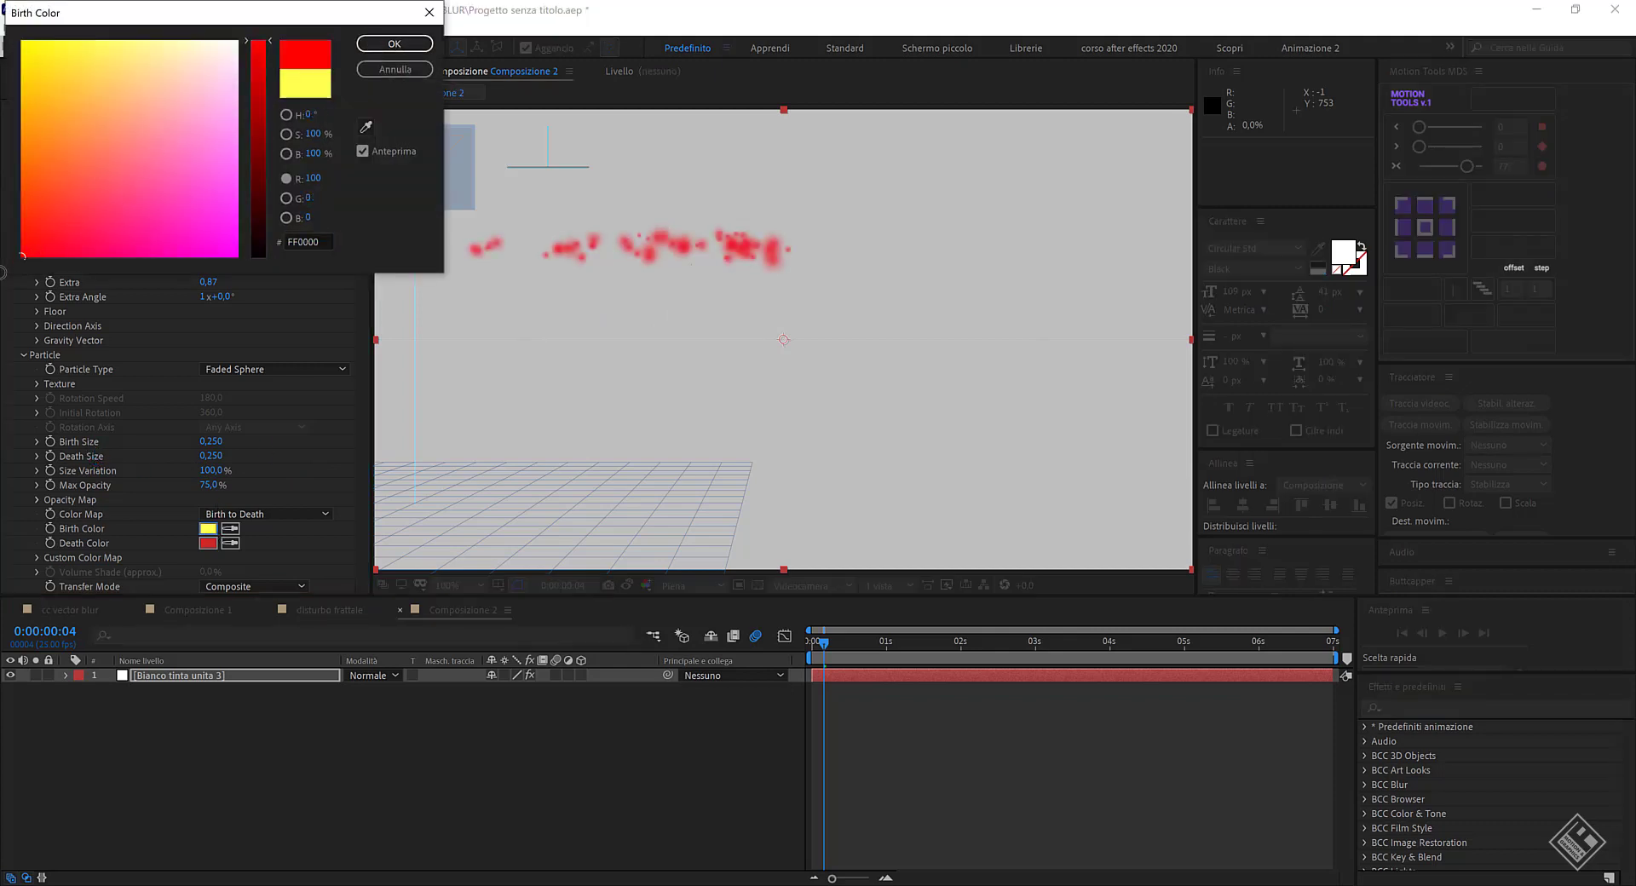
pyautogui.moveTo(271, 47); pyautogui.dragTo(258, 165)
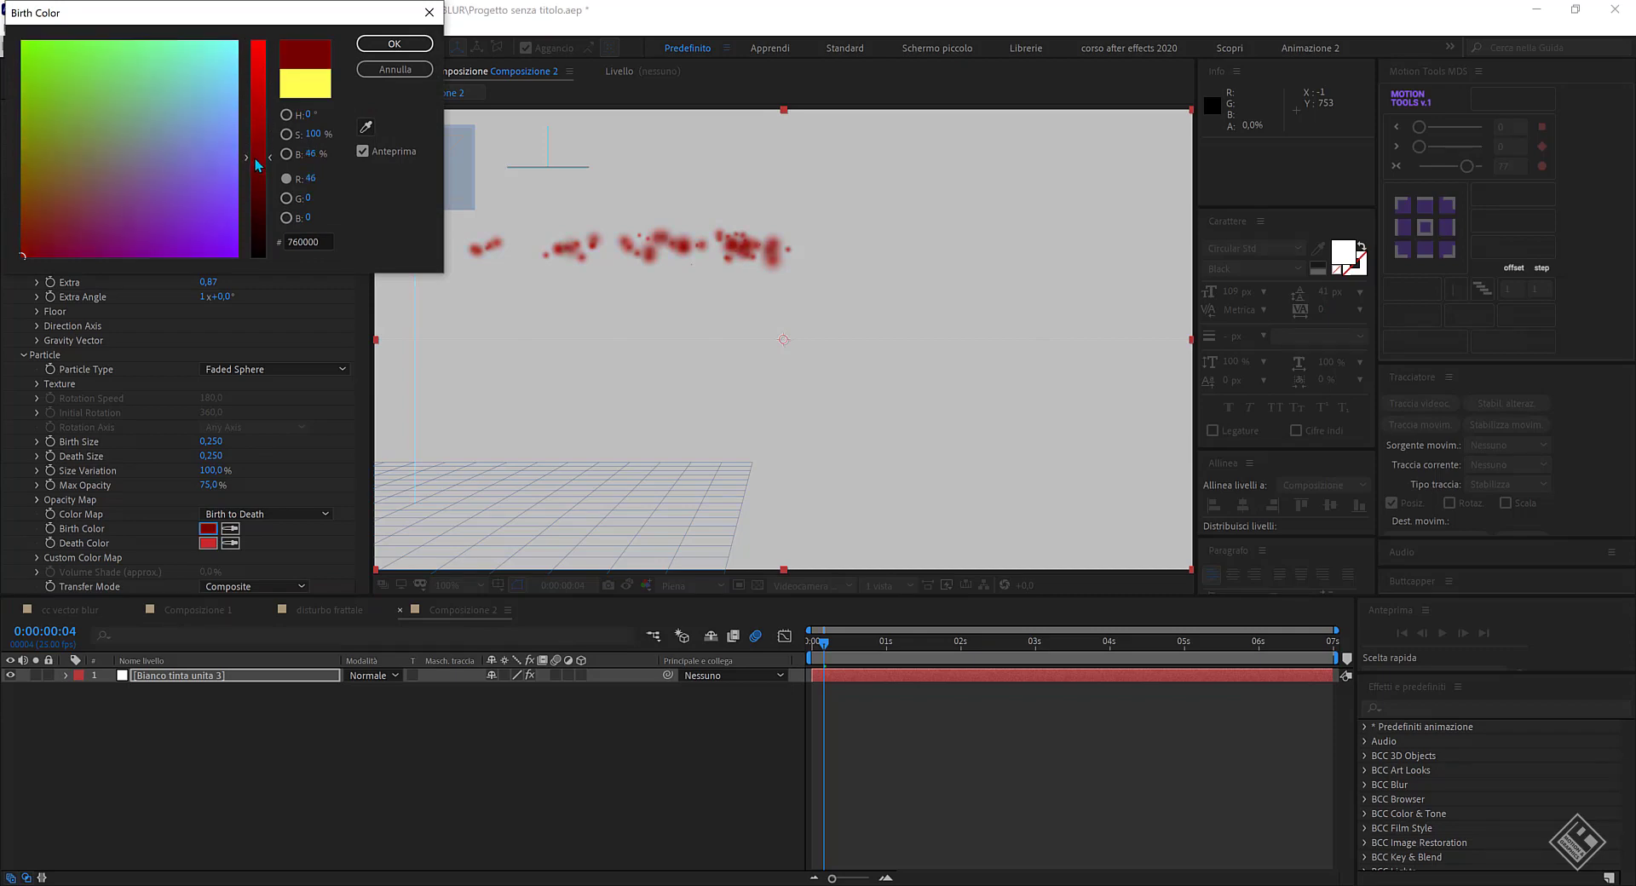
pyautogui.click(395, 43)
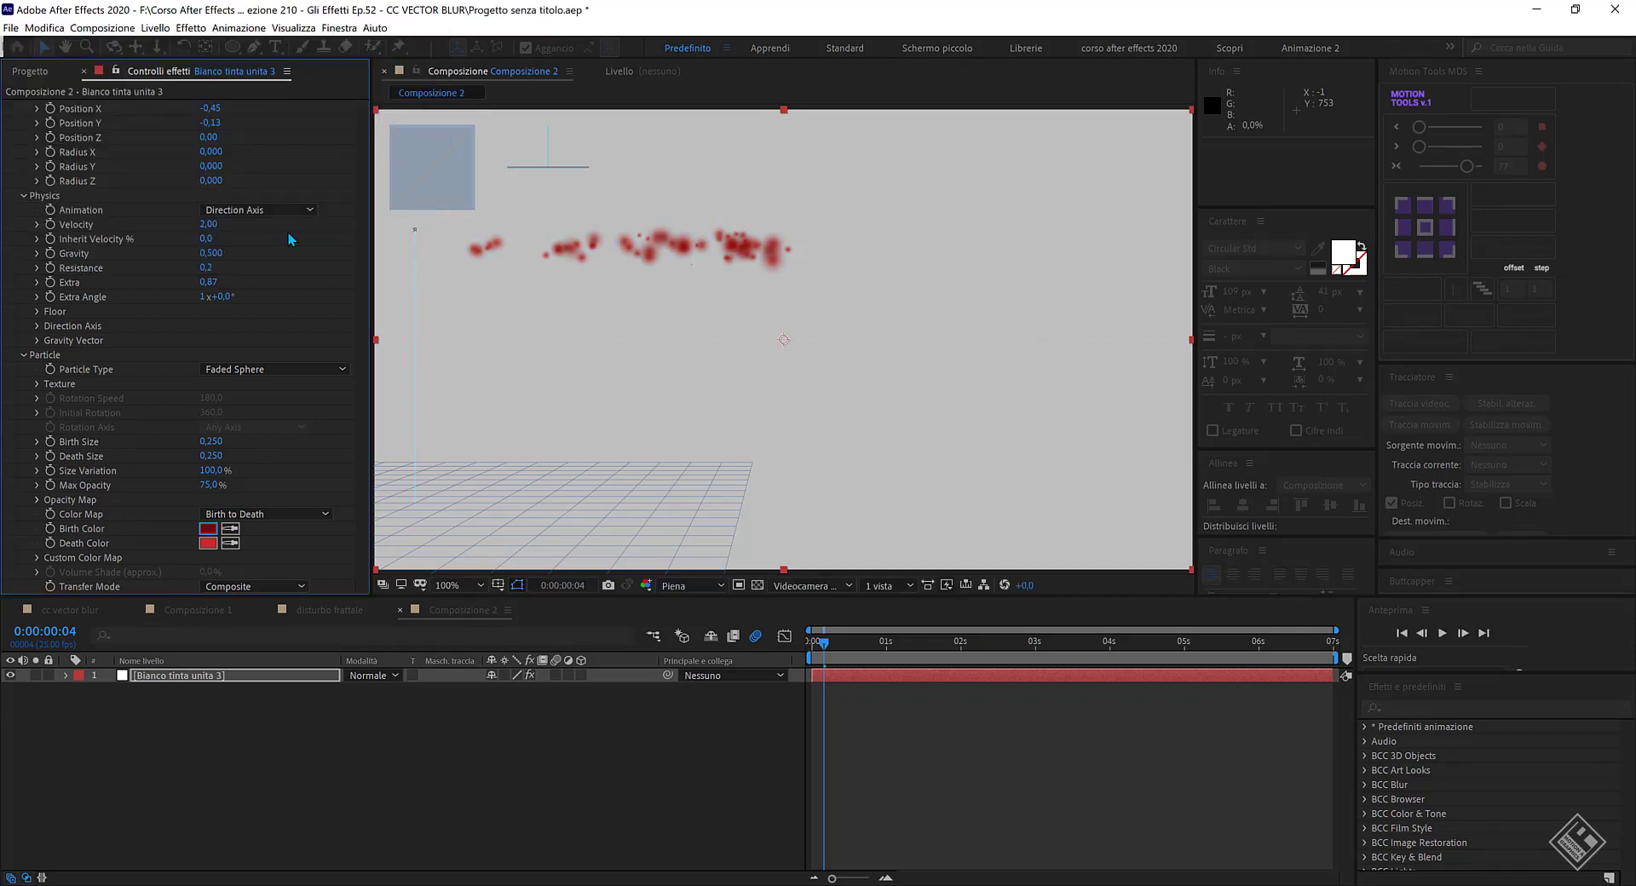
pyautogui.click(232, 542)
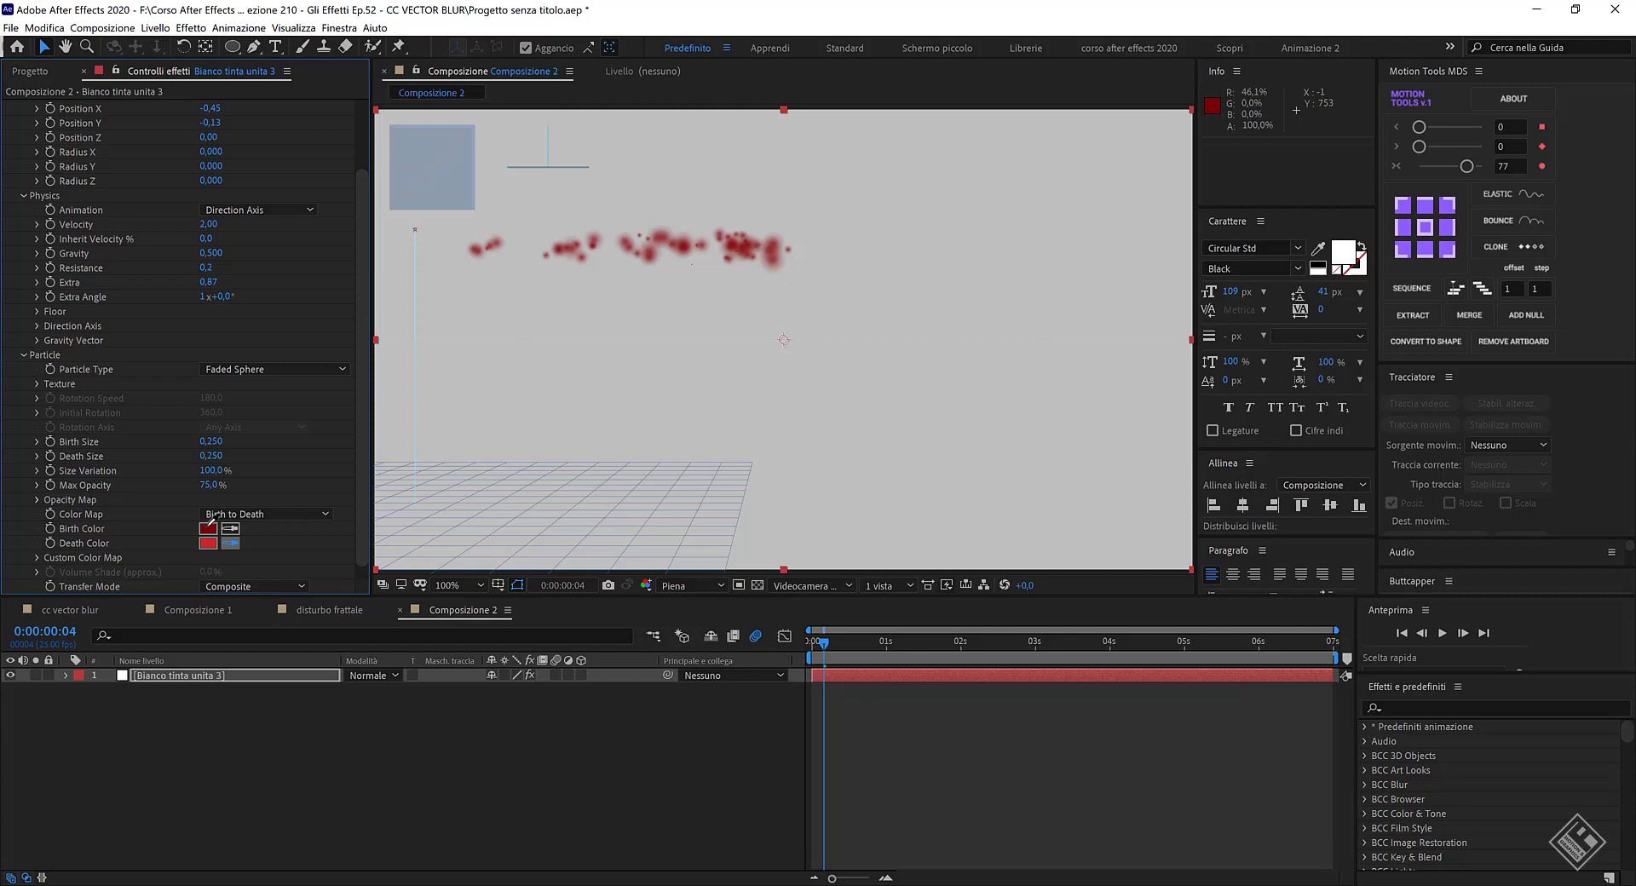
pyautogui.click(210, 527)
# Duplicate the particle layer and set the copy's Resistance to 0,7.
pyautogui.click(204, 678)
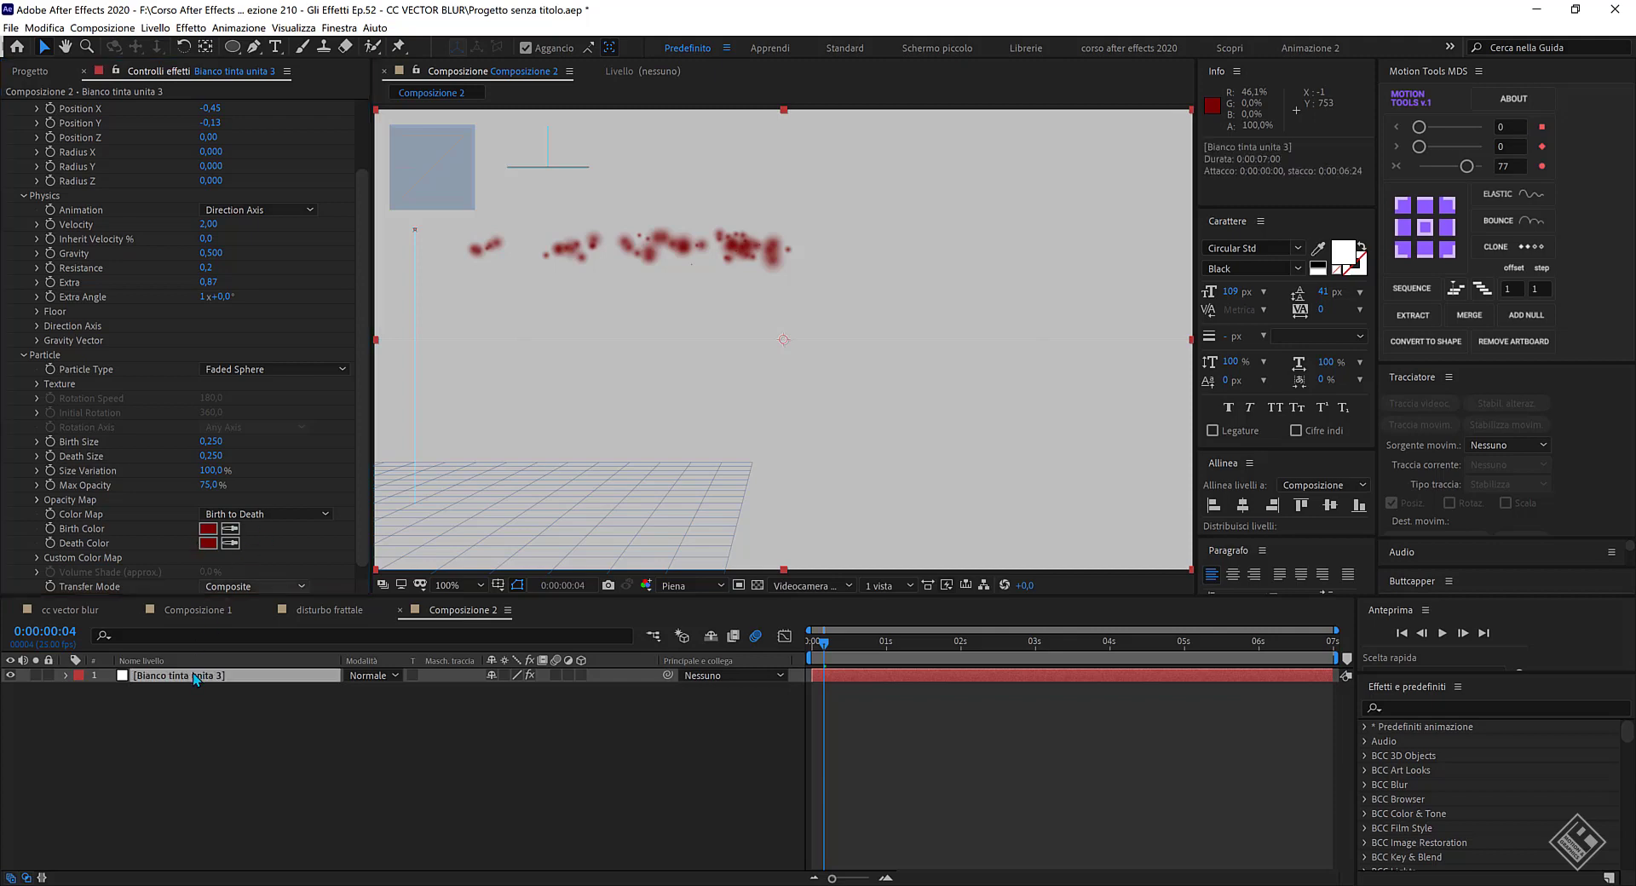
pyautogui.hotkey('ctrl', 'd')
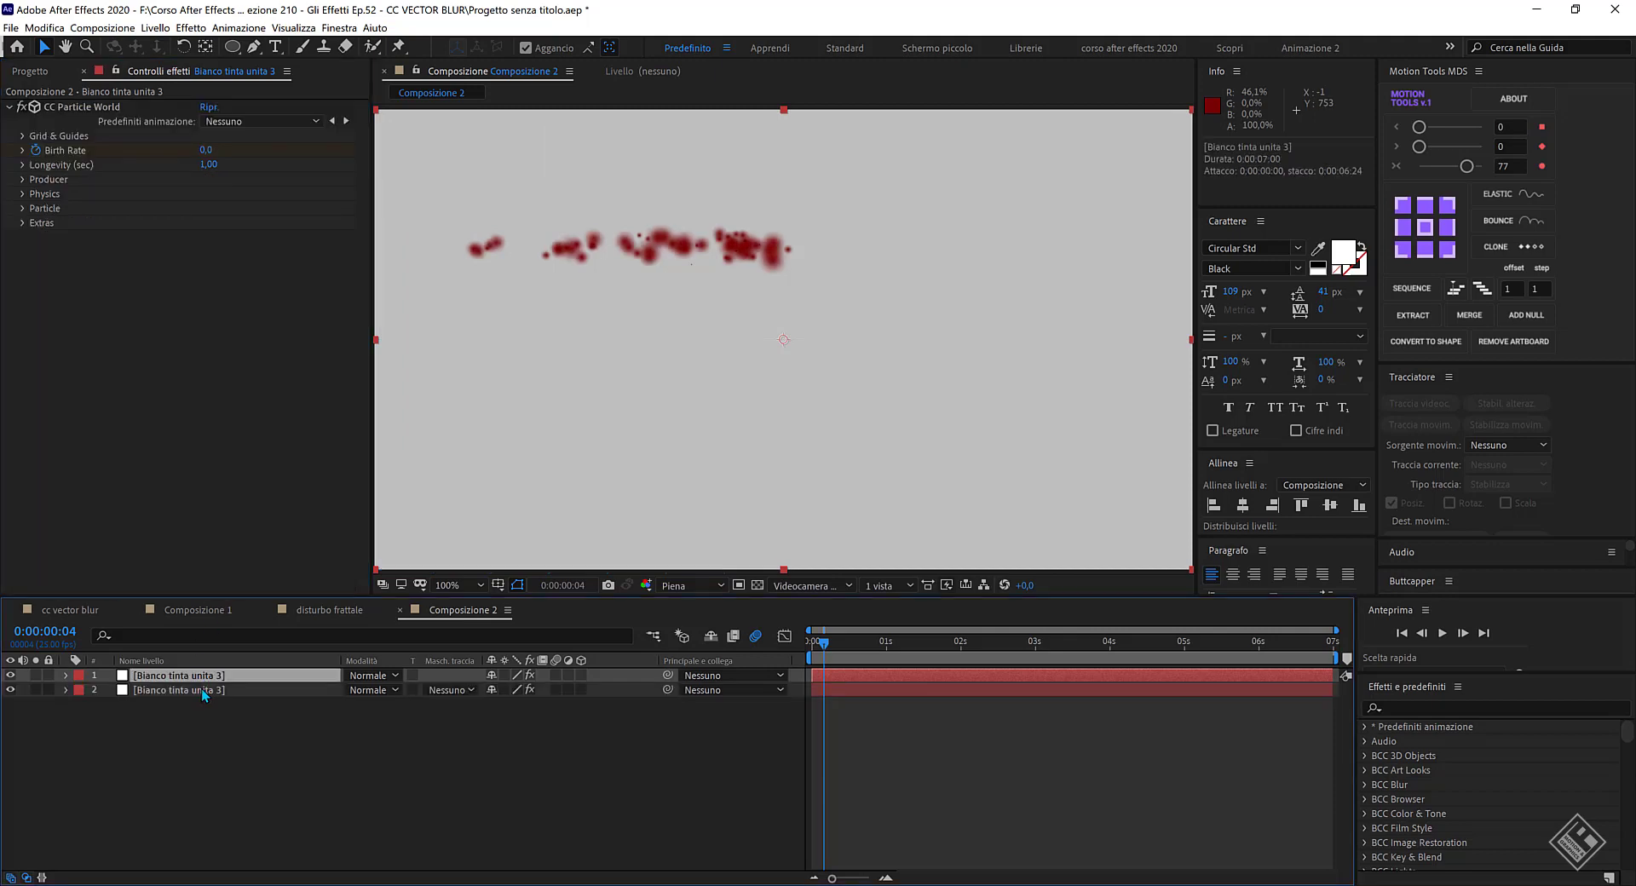
pyautogui.click(195, 691)
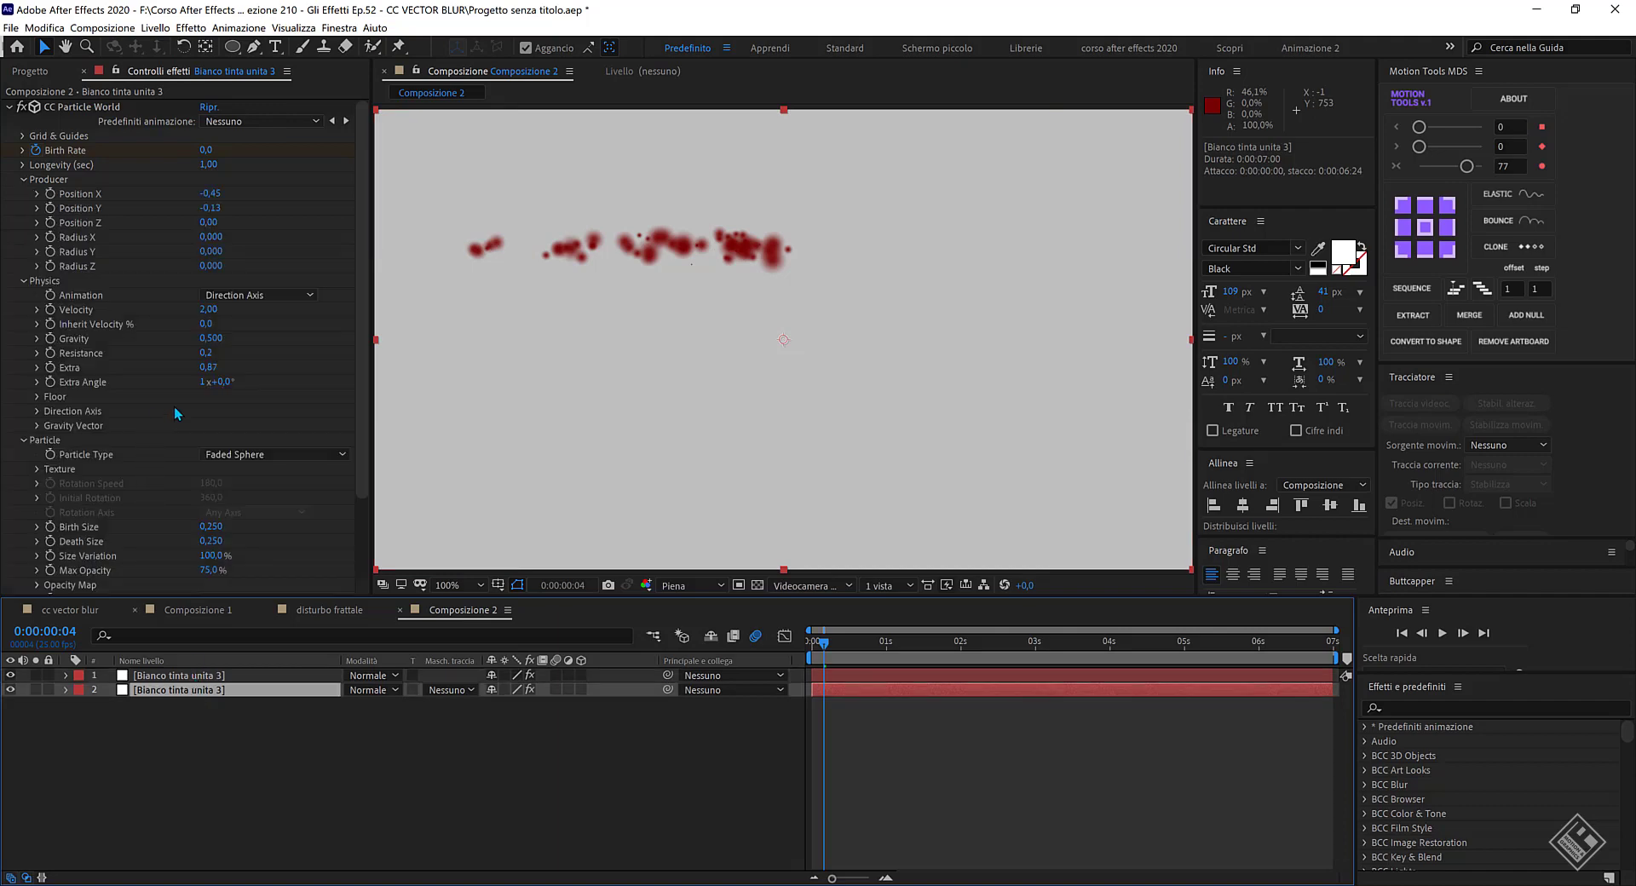
pyautogui.click(207, 353)
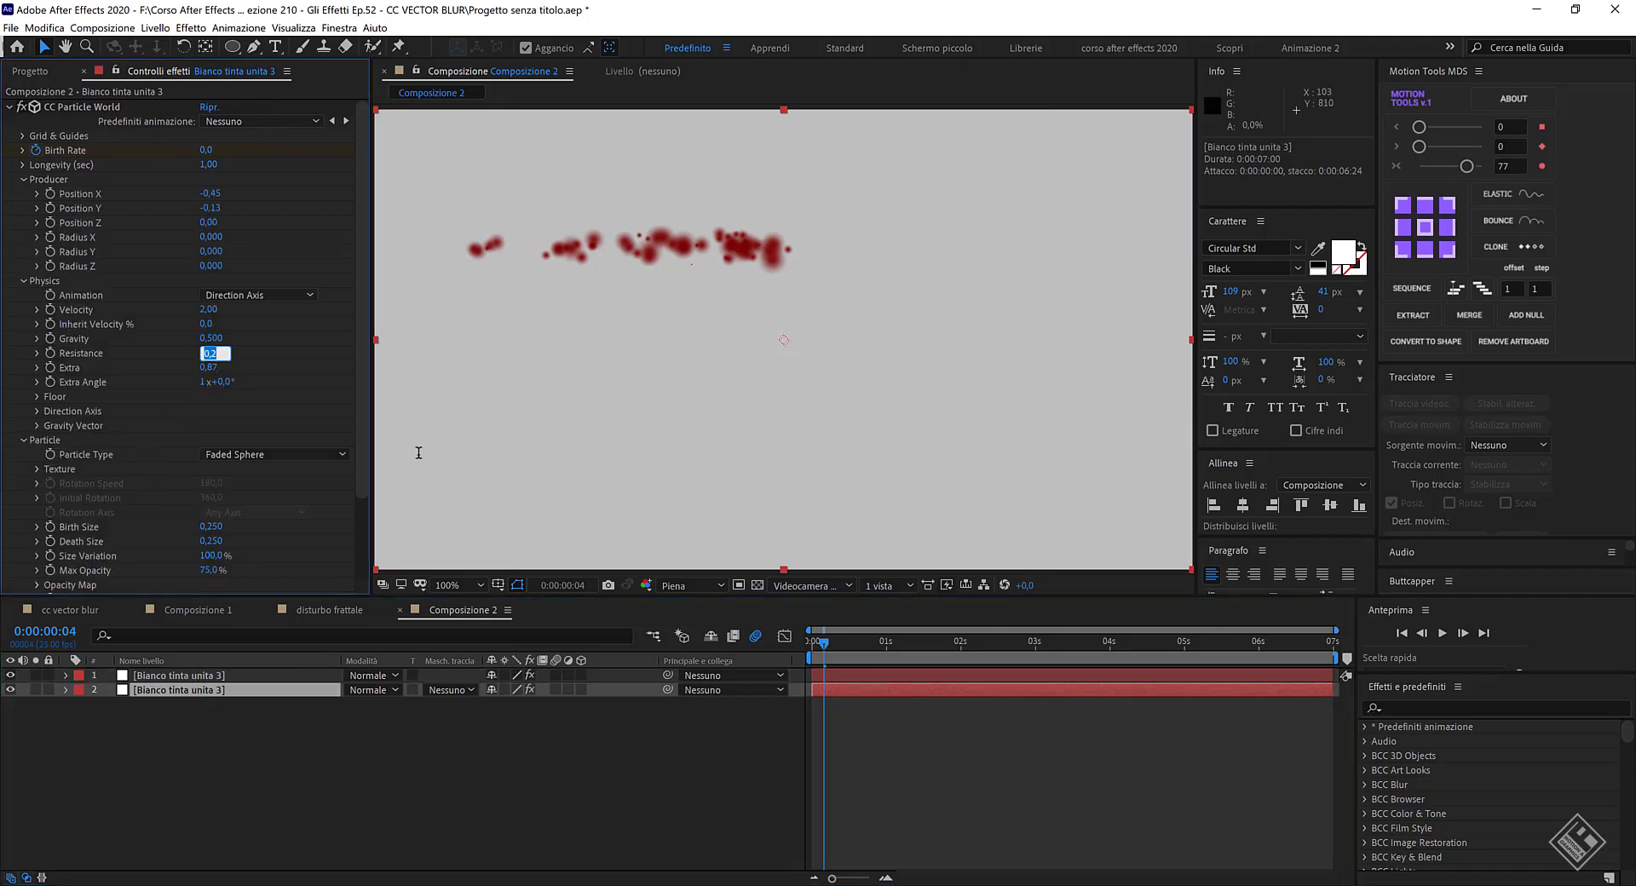
pyautogui.write('0')
pyautogui.press('Return')
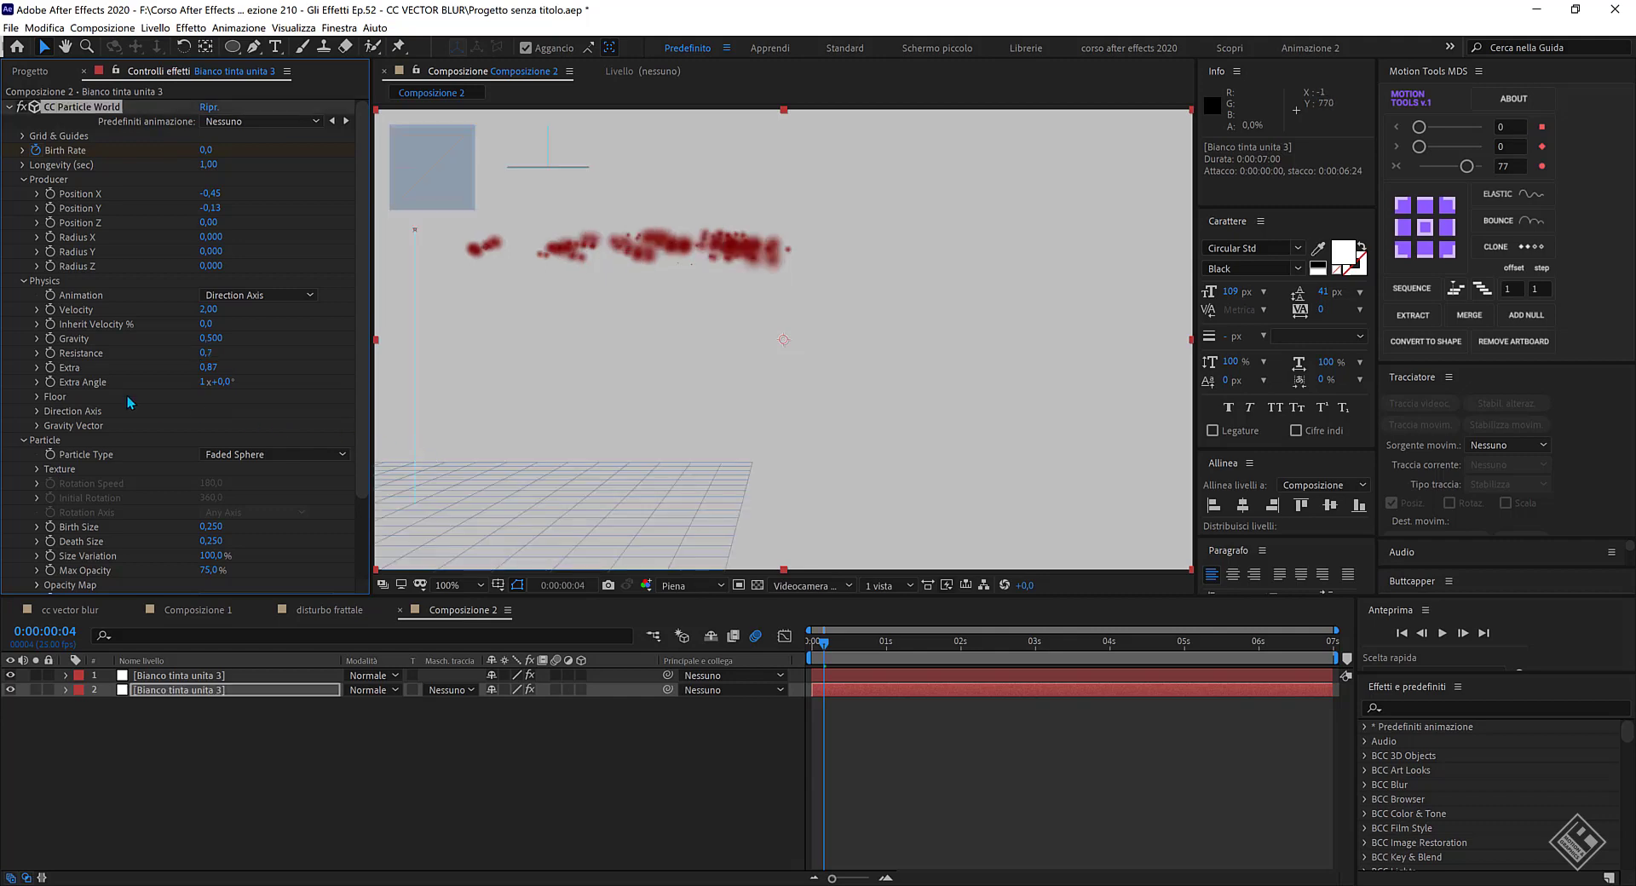
# Set the Extras Random Seed to 1500 and scrub frames to check the particles.
pyautogui.scroll(-3, 106, 477)
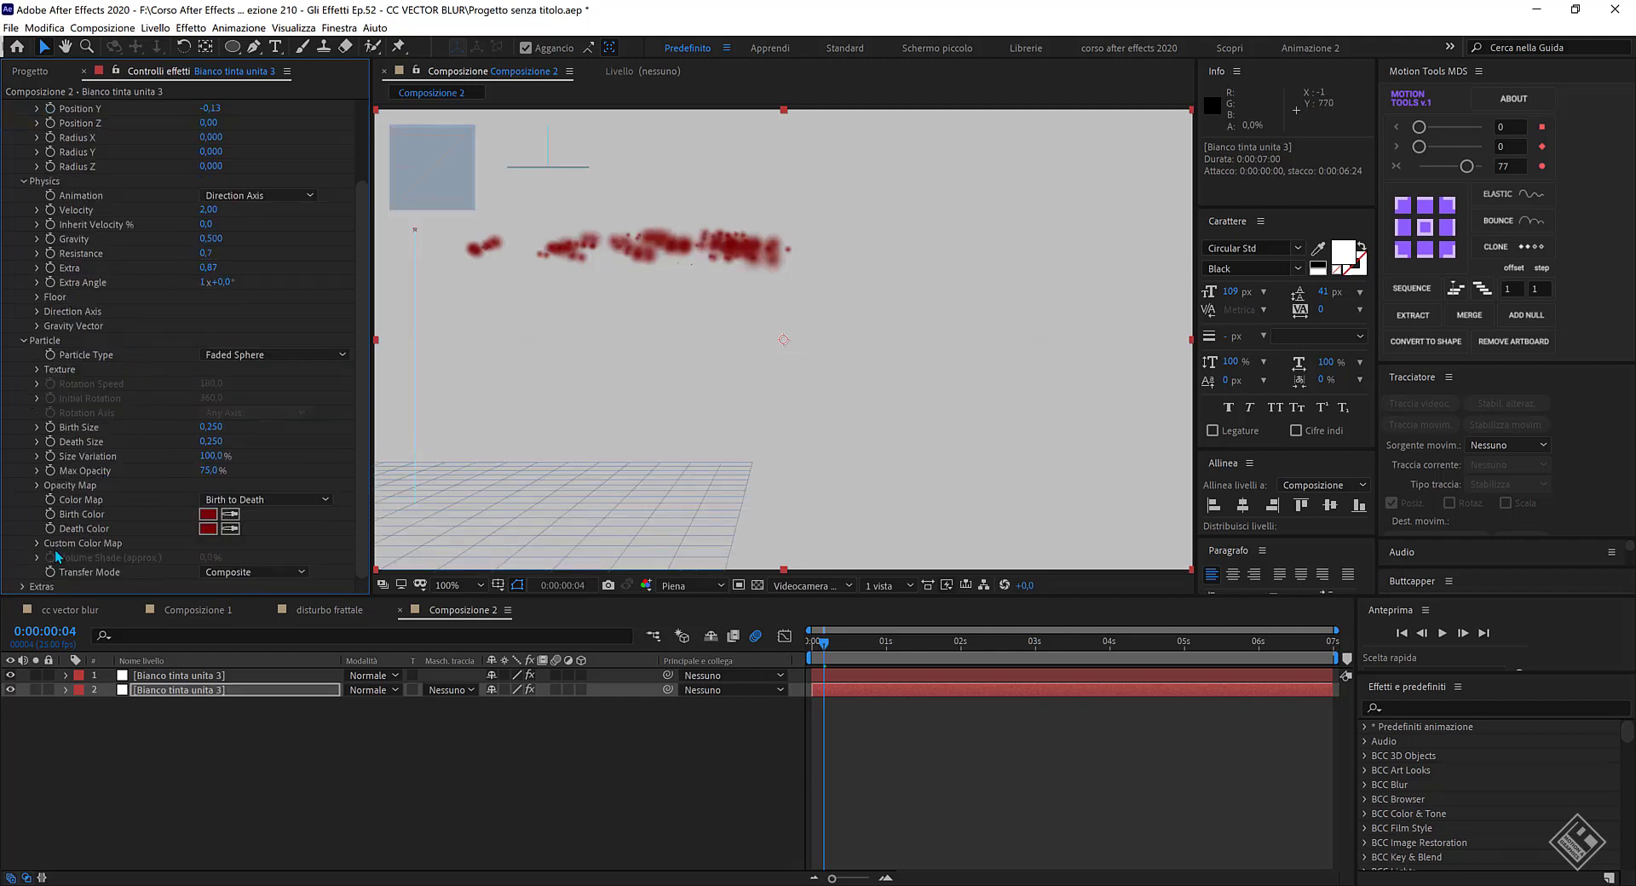
pyautogui.click(22, 587)
pyautogui.scroll(-3, 147, 543)
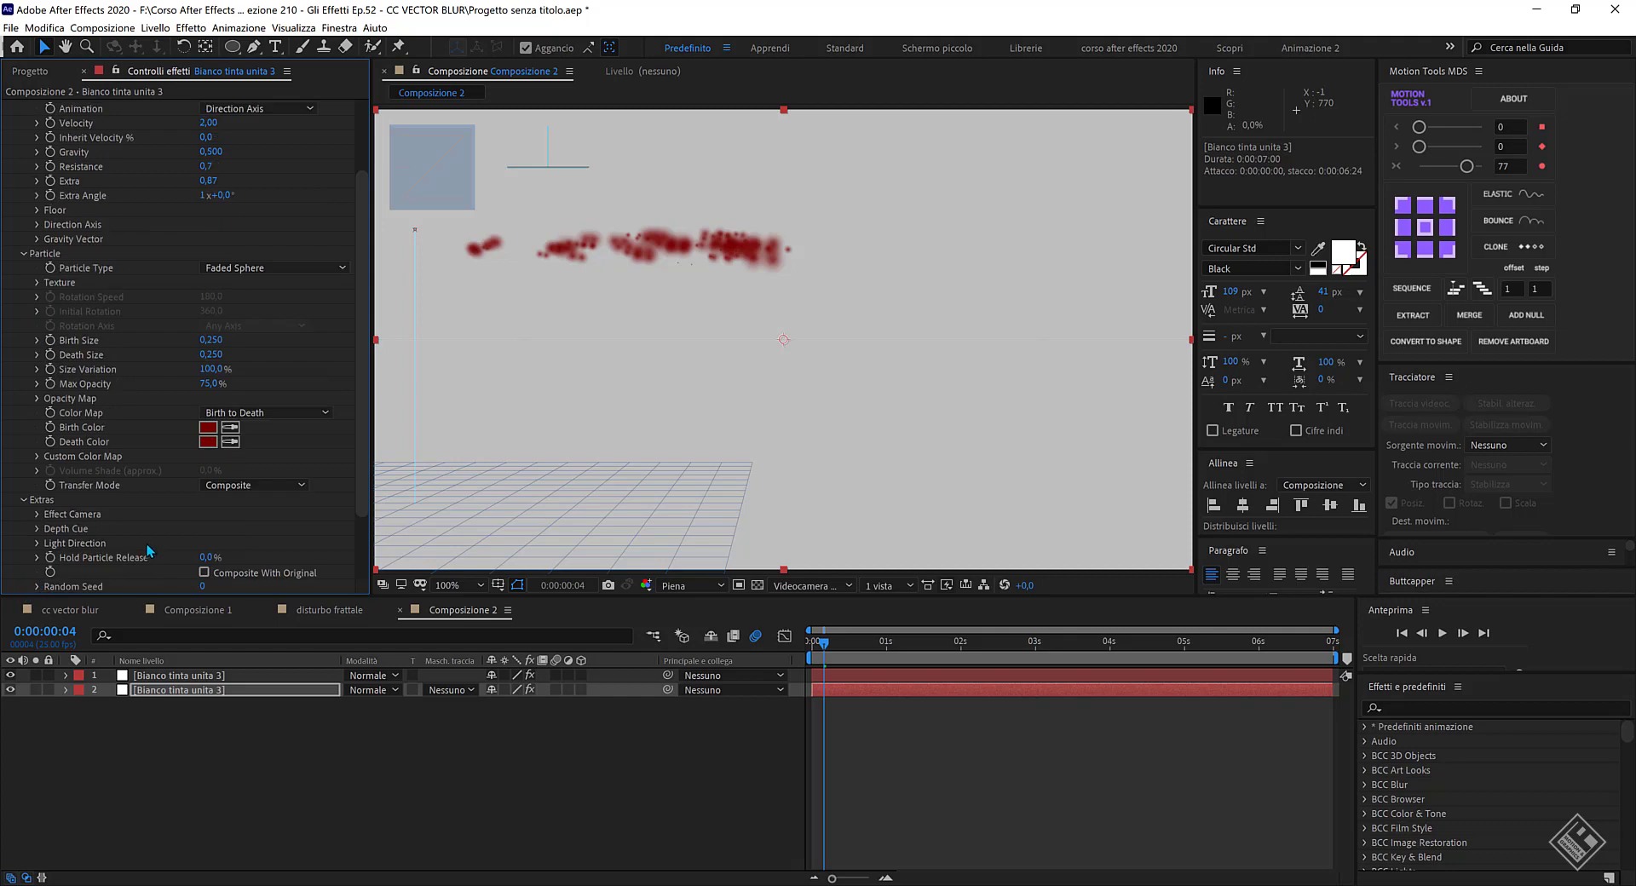
pyautogui.click(203, 586)
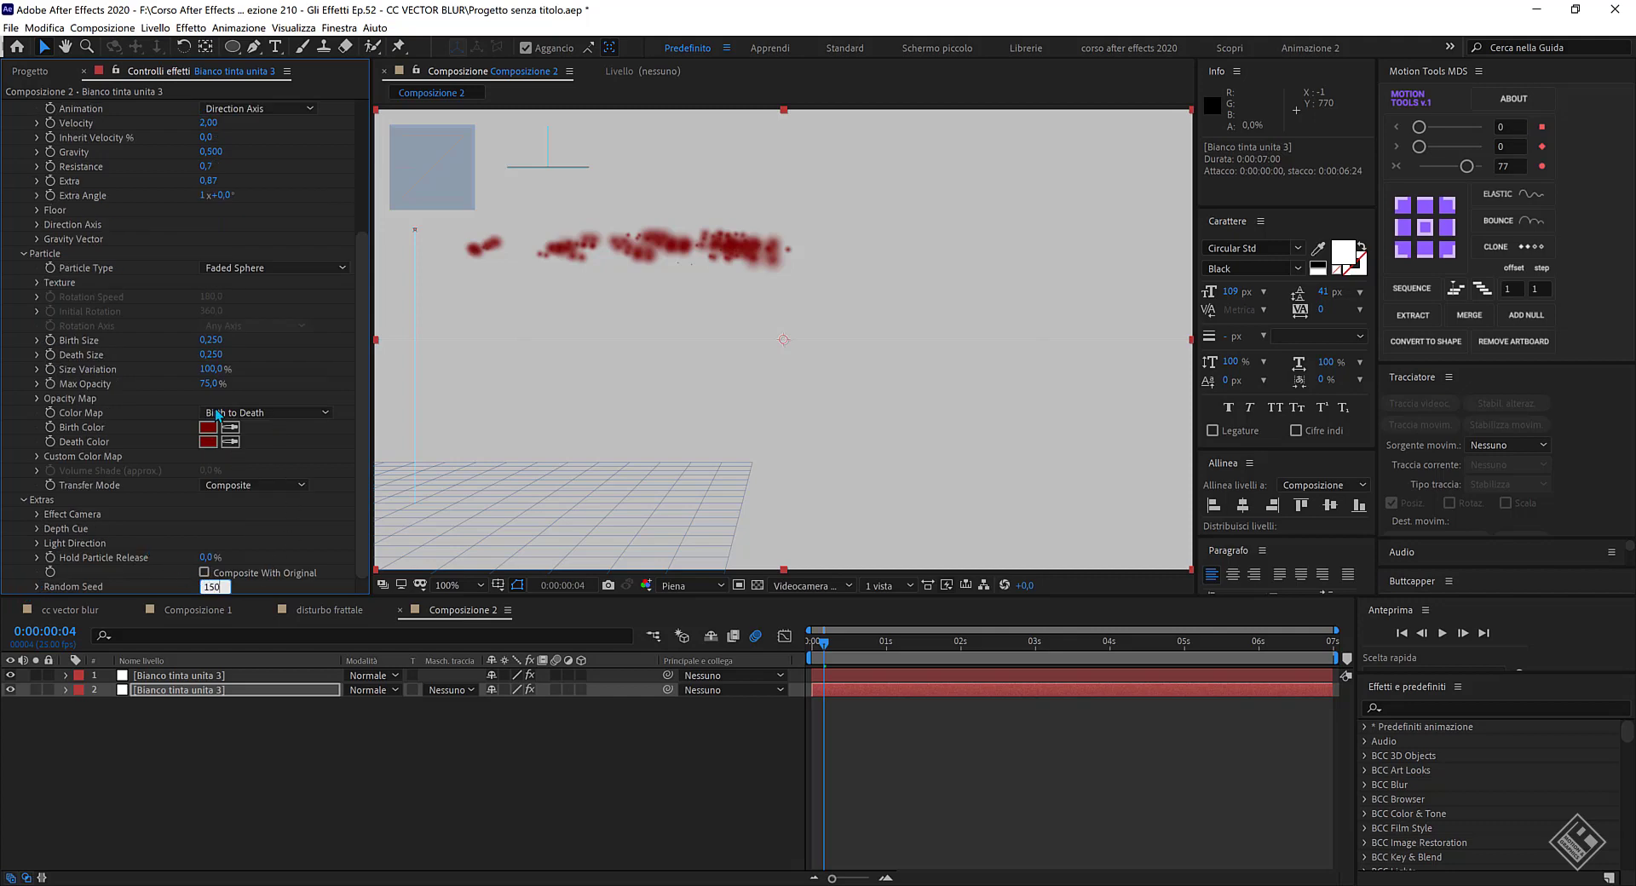
pyautogui.write('1500')
pyautogui.click(145, 724)
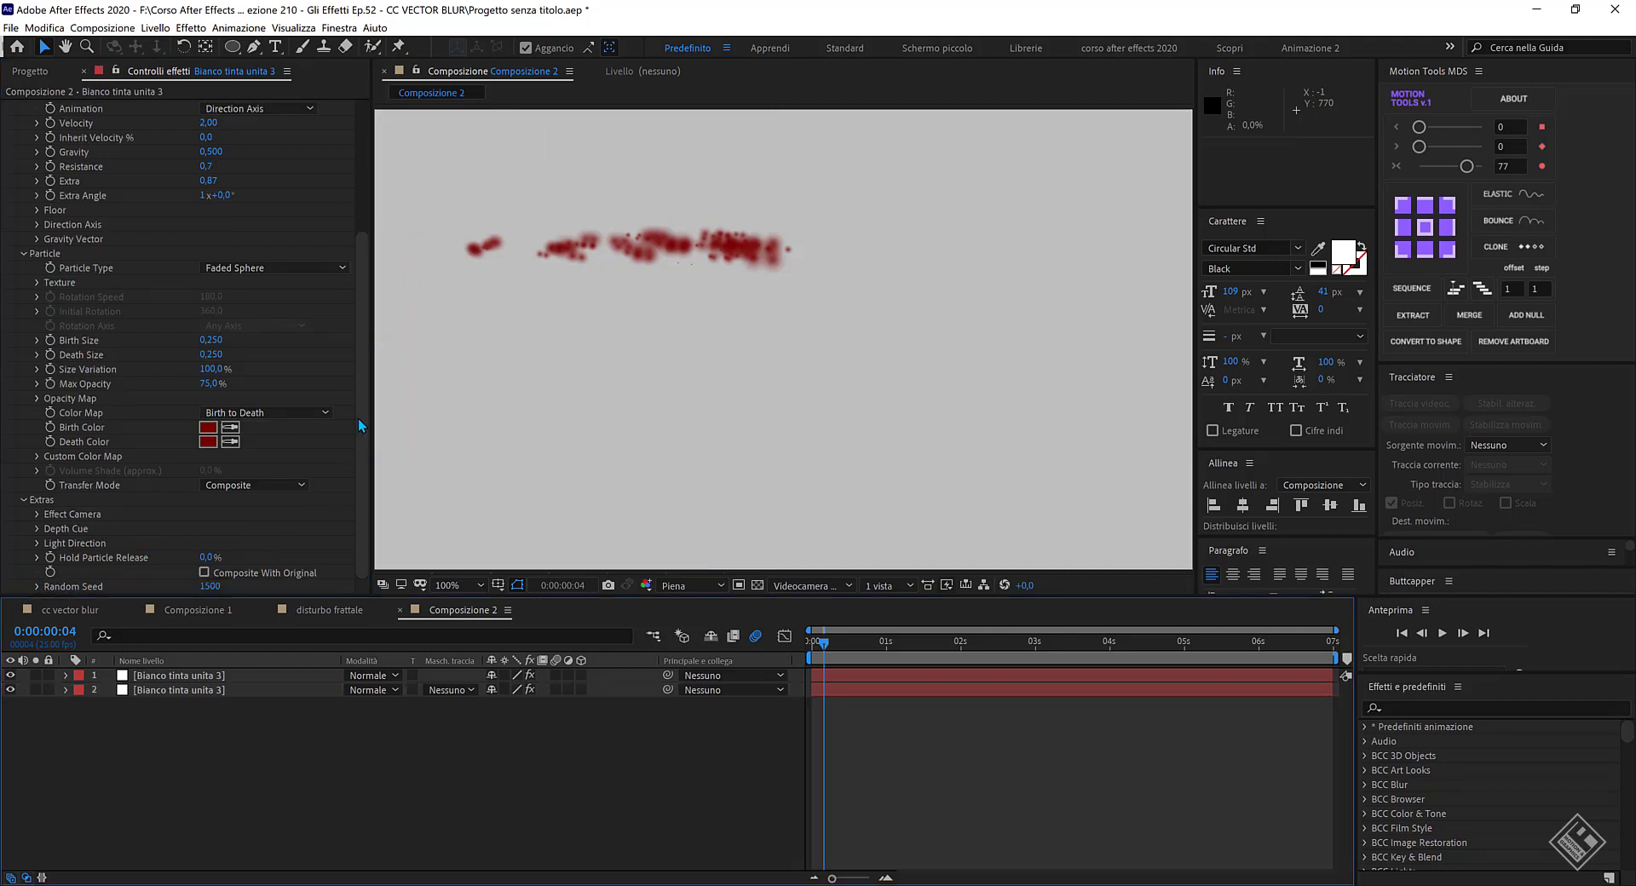
pyautogui.click(835, 646)
pyautogui.moveTo(835, 647); pyautogui.dragTo(837, 650)
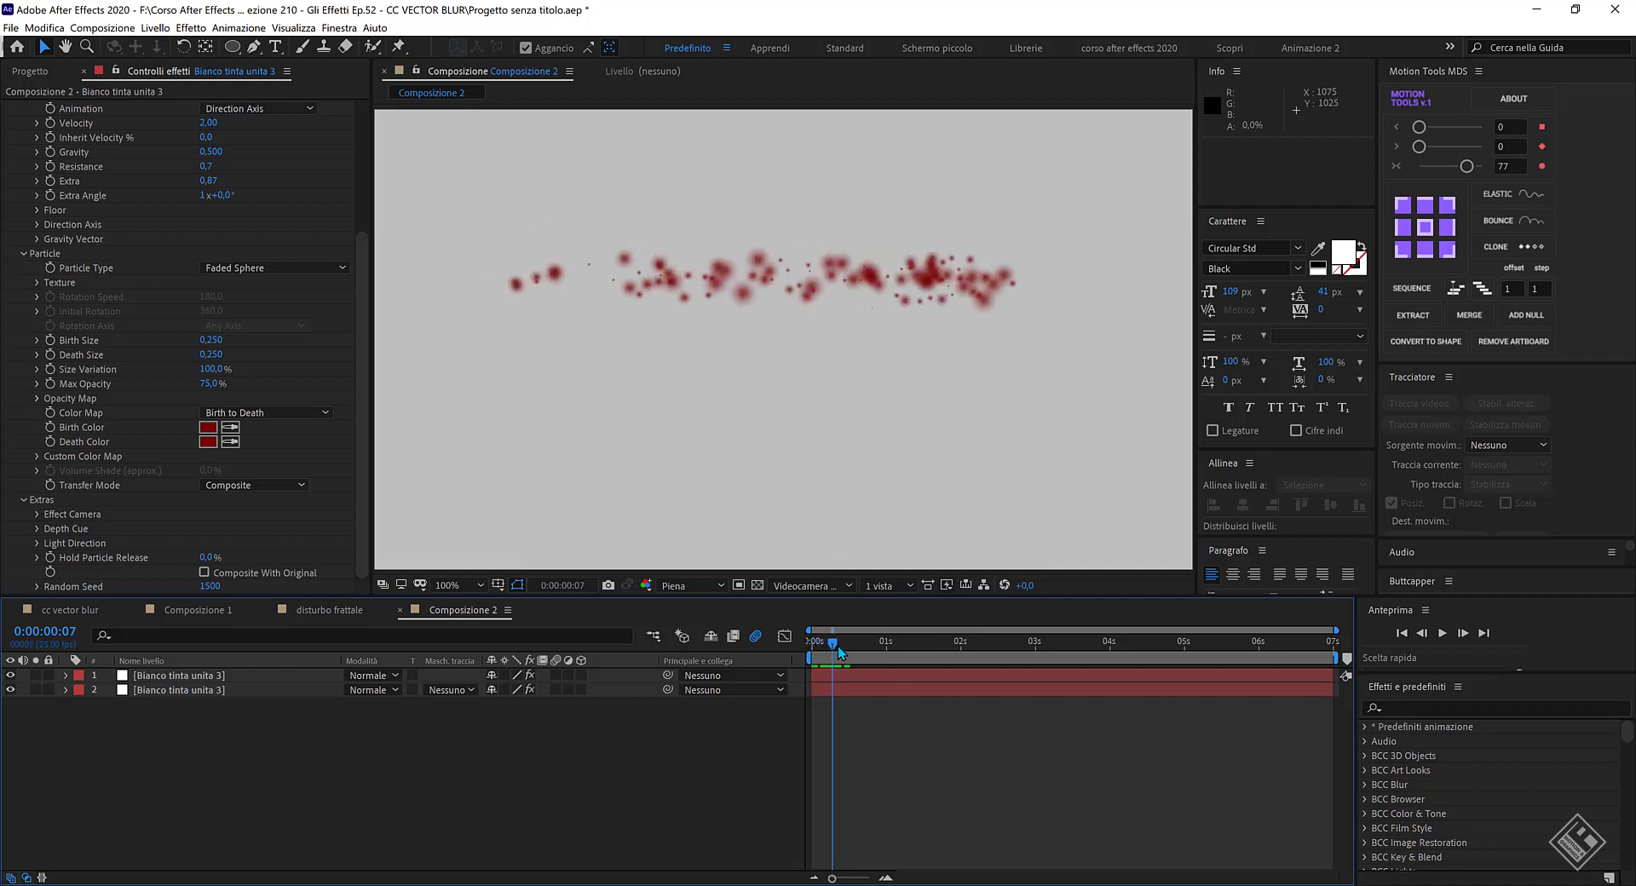
pyautogui.moveTo(836, 651); pyautogui.dragTo(836, 653)
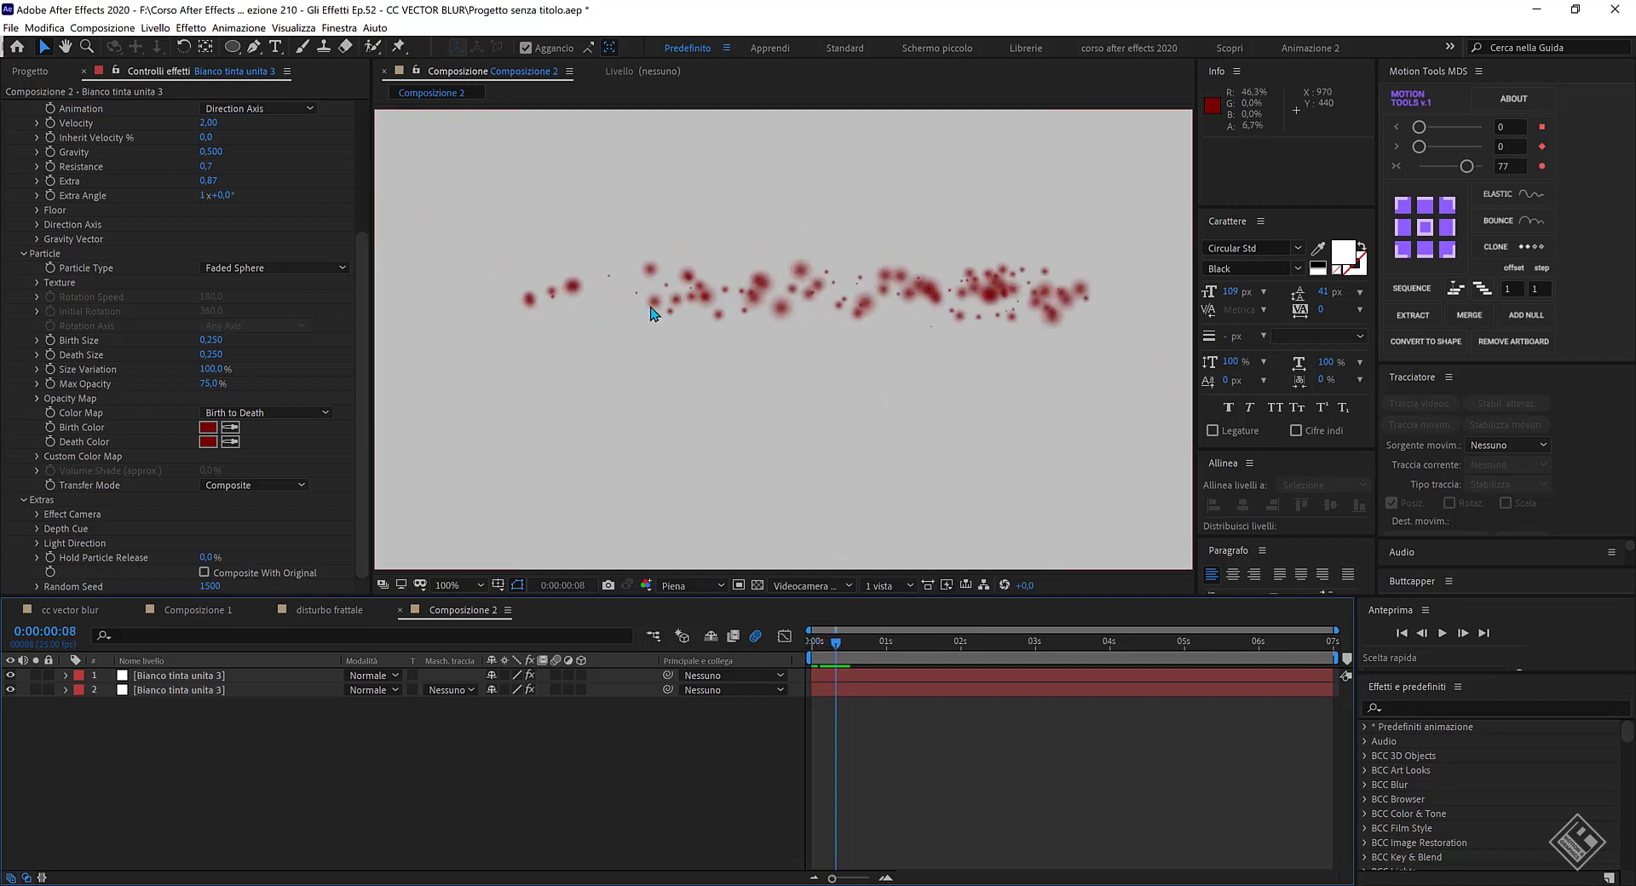
# Set Birth and Death Size to 0,200 and Velocity to 2,50.
pyautogui.scroll(3, 158, 388)
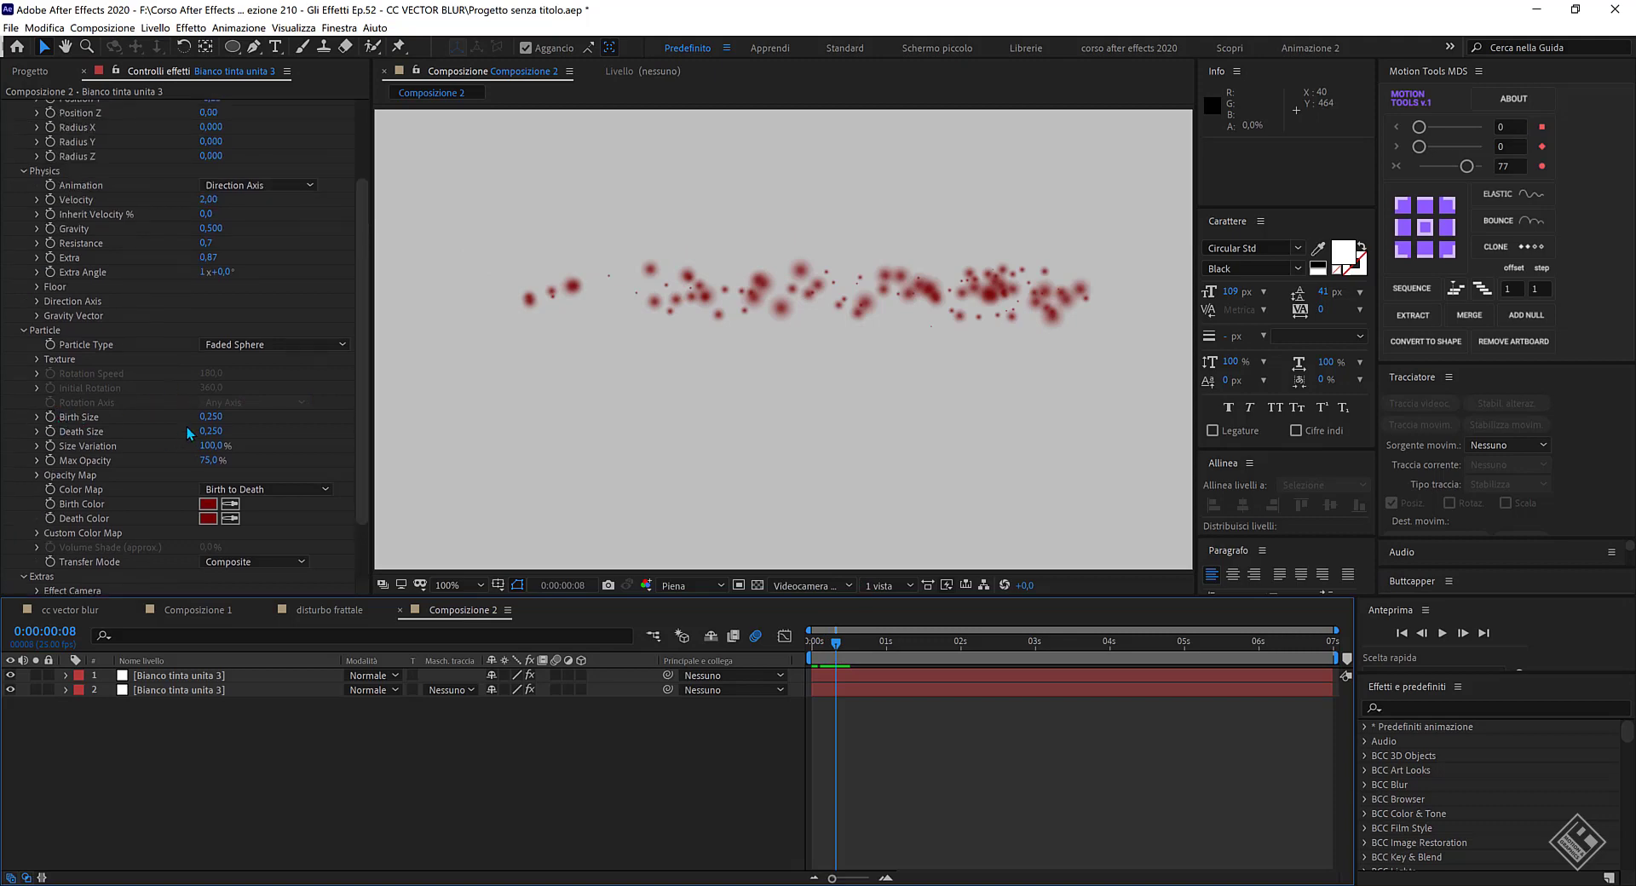
pyautogui.click(211, 417)
pyautogui.write('0')
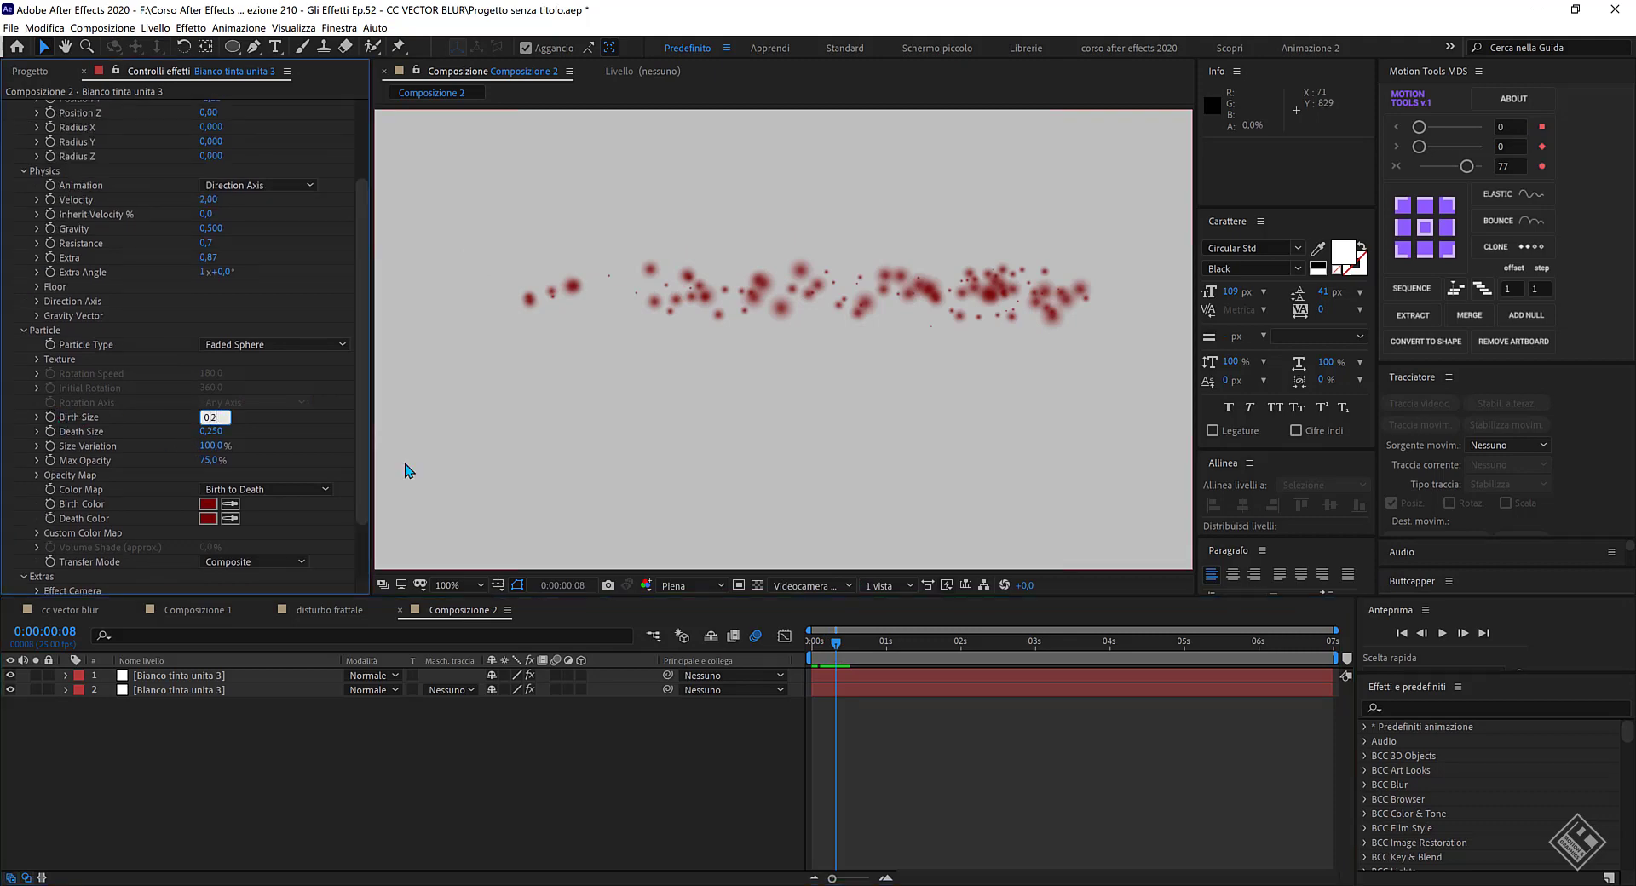
pyautogui.press('Tab')
pyautogui.write('0')
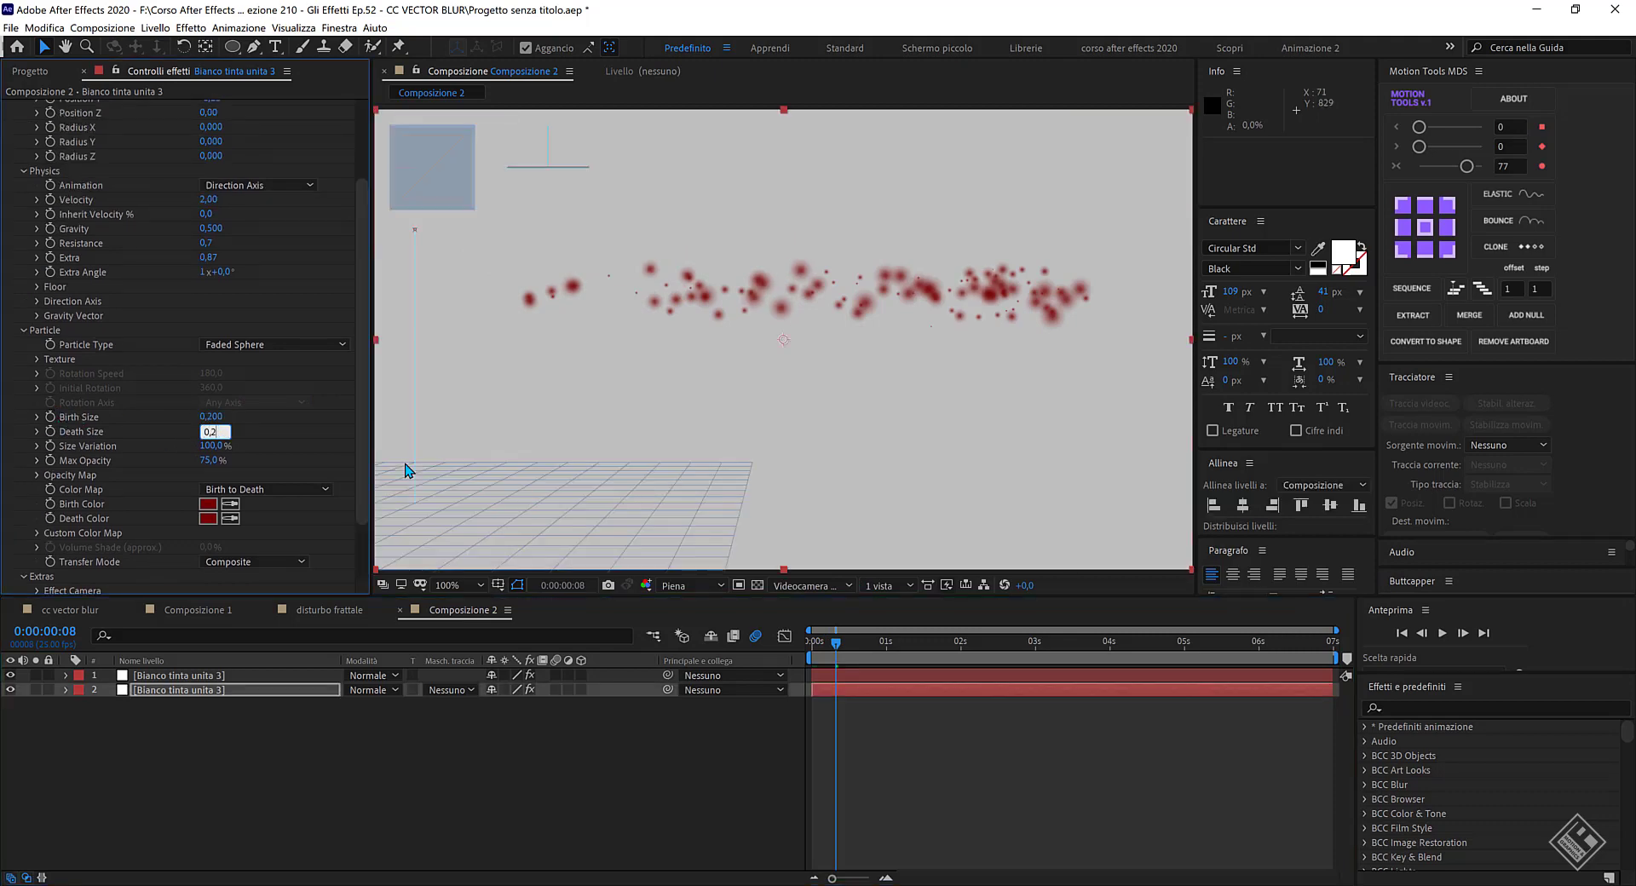
pyautogui.press('Return')
pyautogui.click(210, 200)
pyautogui.write('2,5')
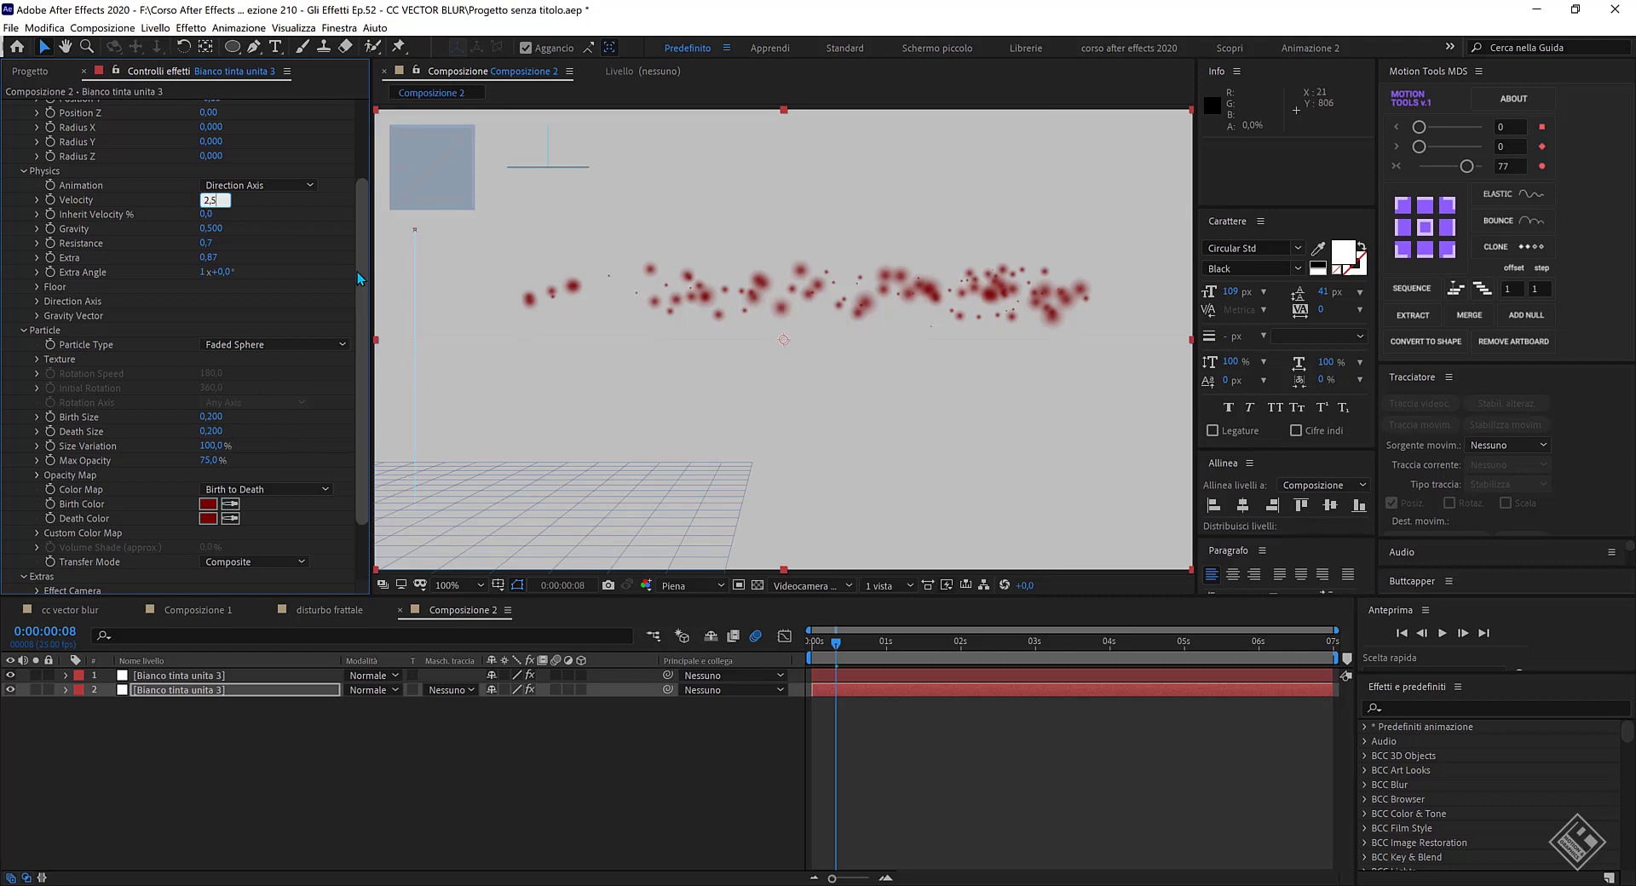
pyautogui.press('Return')
# At the composition start, set Birth Rate to 10 and select the top particle layer.
pyautogui.scroll(4, 366, 222)
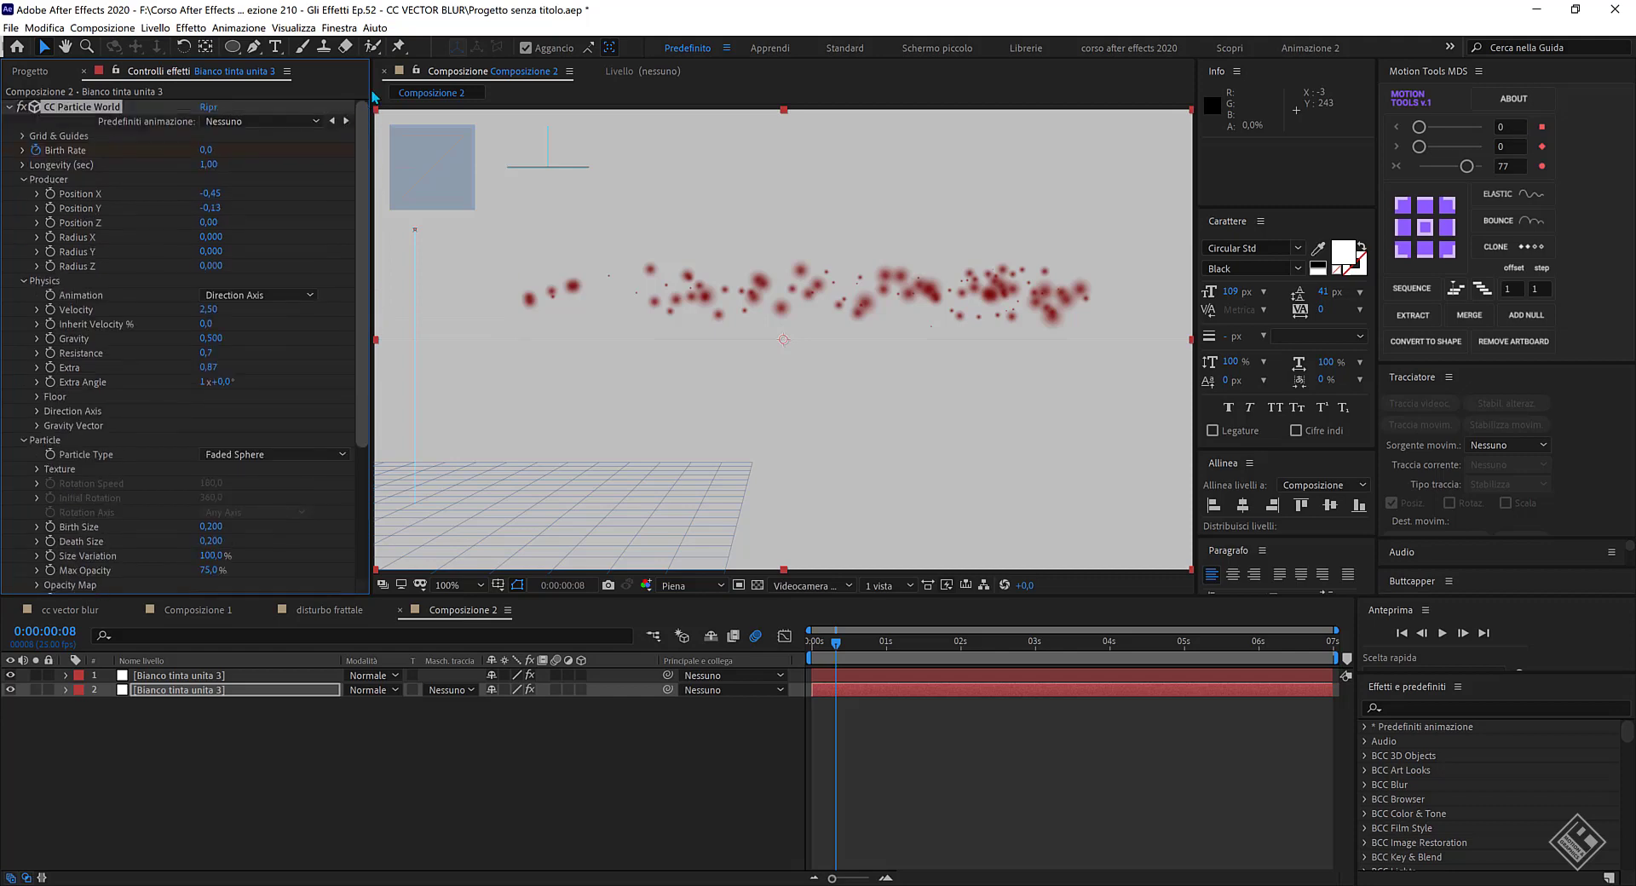
pyautogui.moveTo(841, 644); pyautogui.dragTo(784, 642)
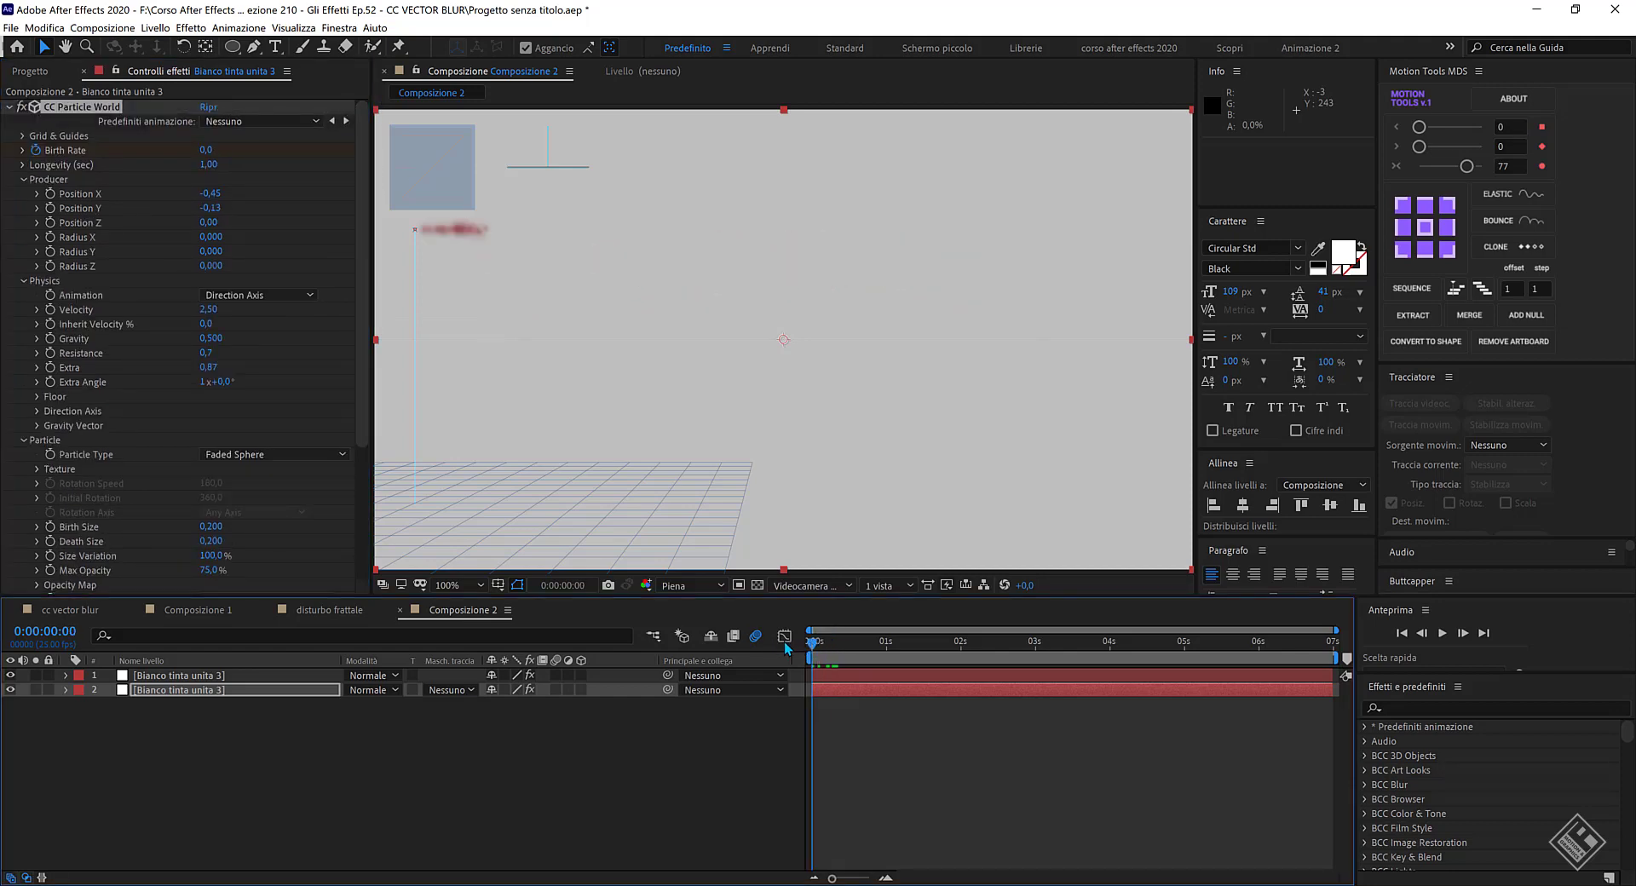
pyautogui.click(206, 150)
pyautogui.write('10')
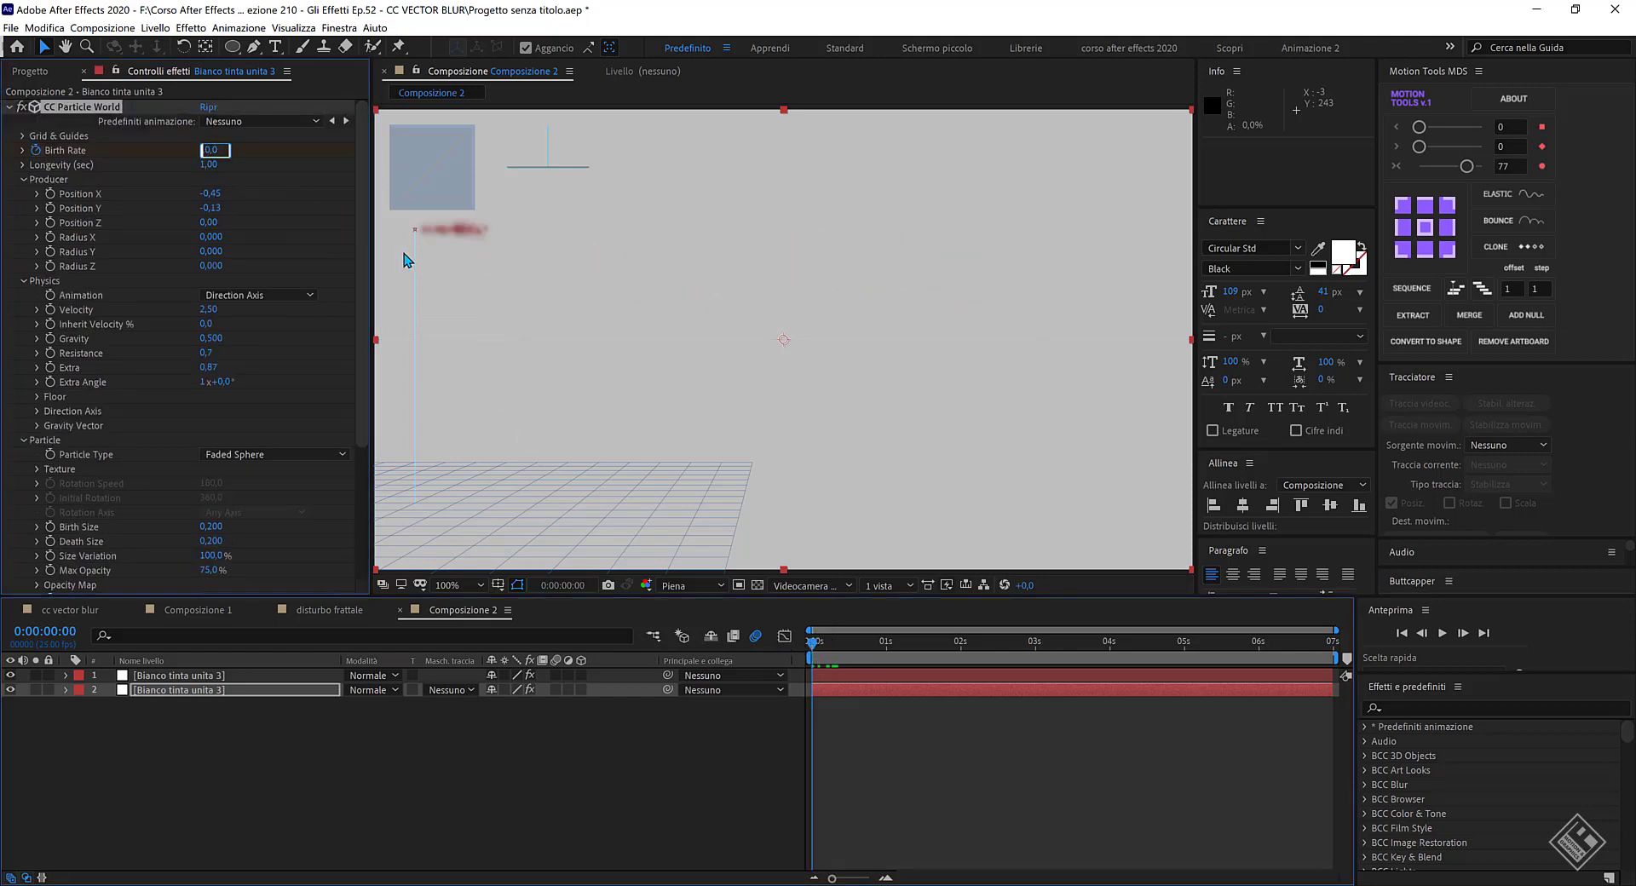
pyautogui.write('17')
pyautogui.press('Return')
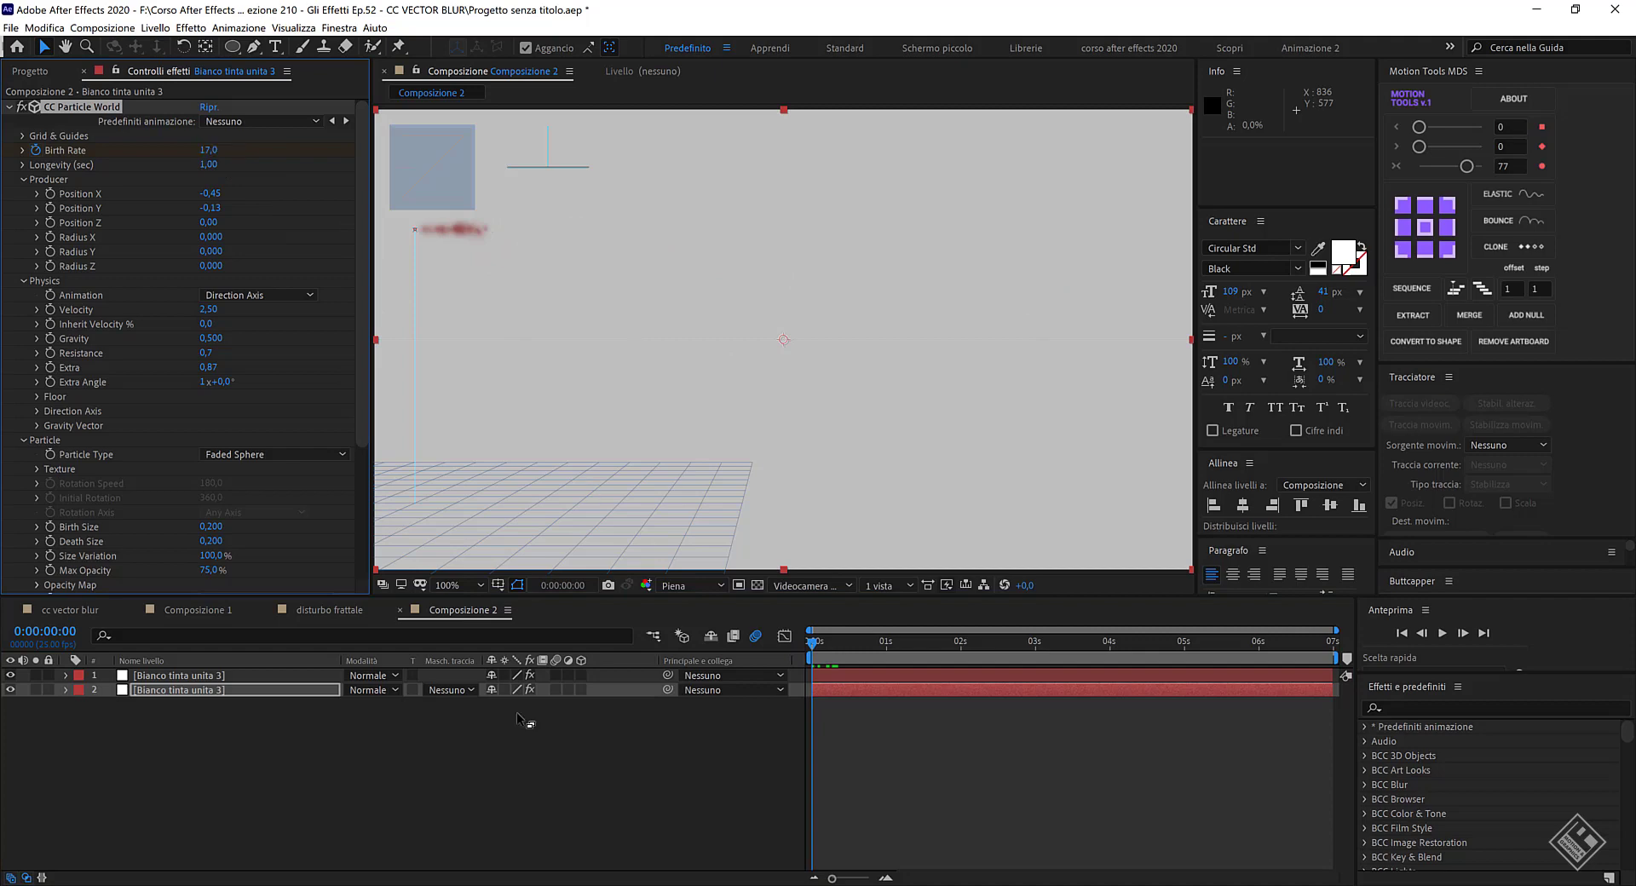
pyautogui.click(189, 675)
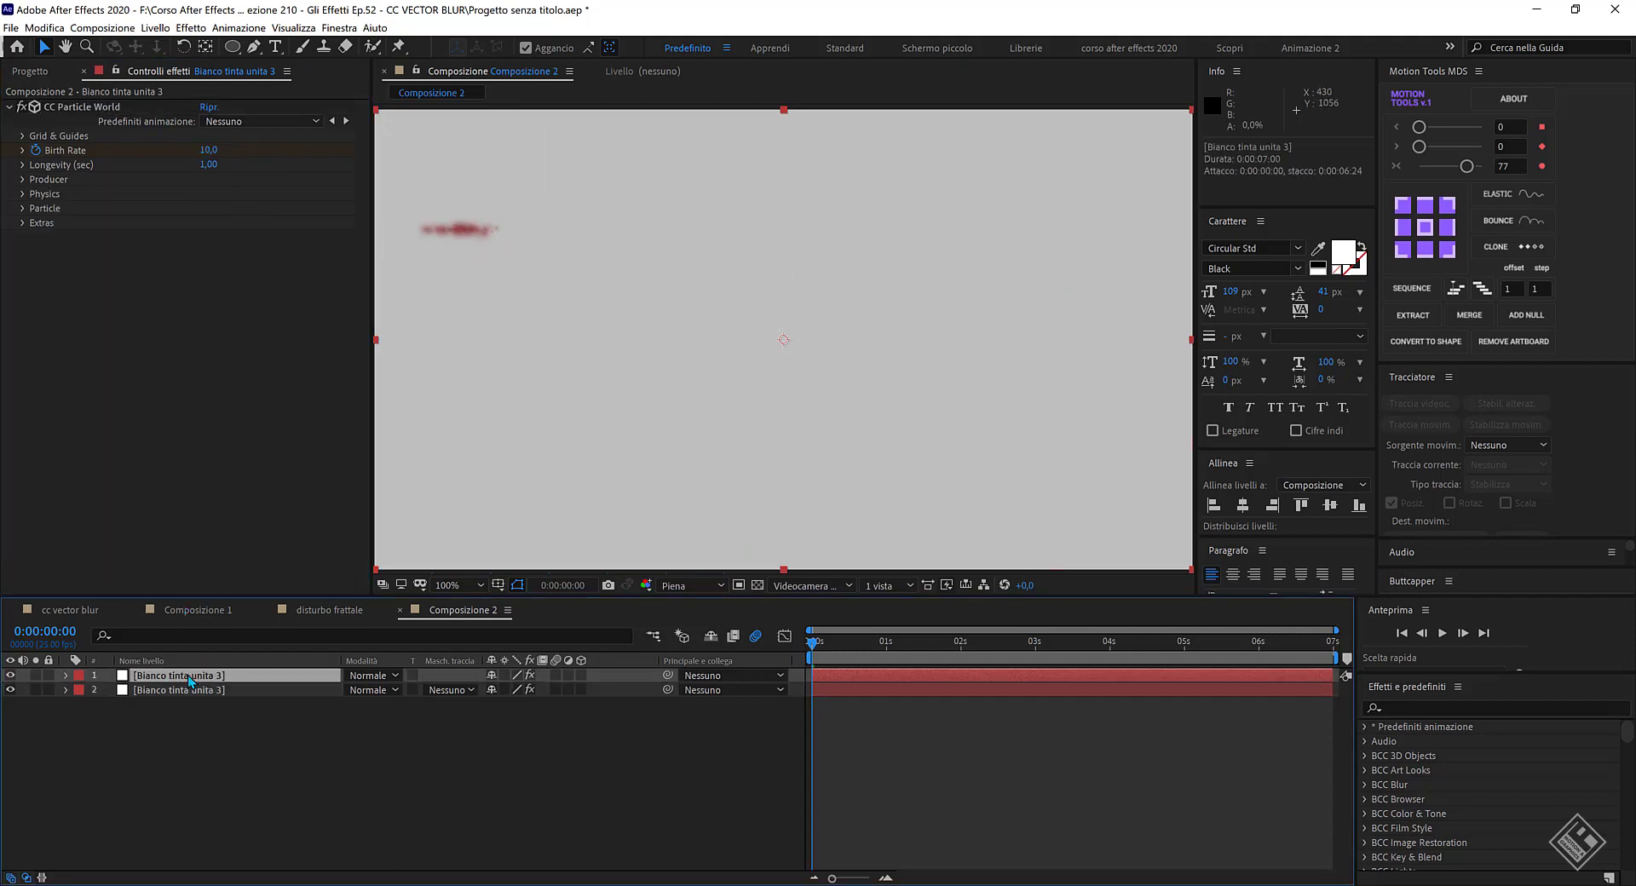
# Duplicate the particle layer again, setting Birth Rate 5, Velocity 1,50 and Resistance 0.
pyautogui.hotkey('ctrl', 'd')
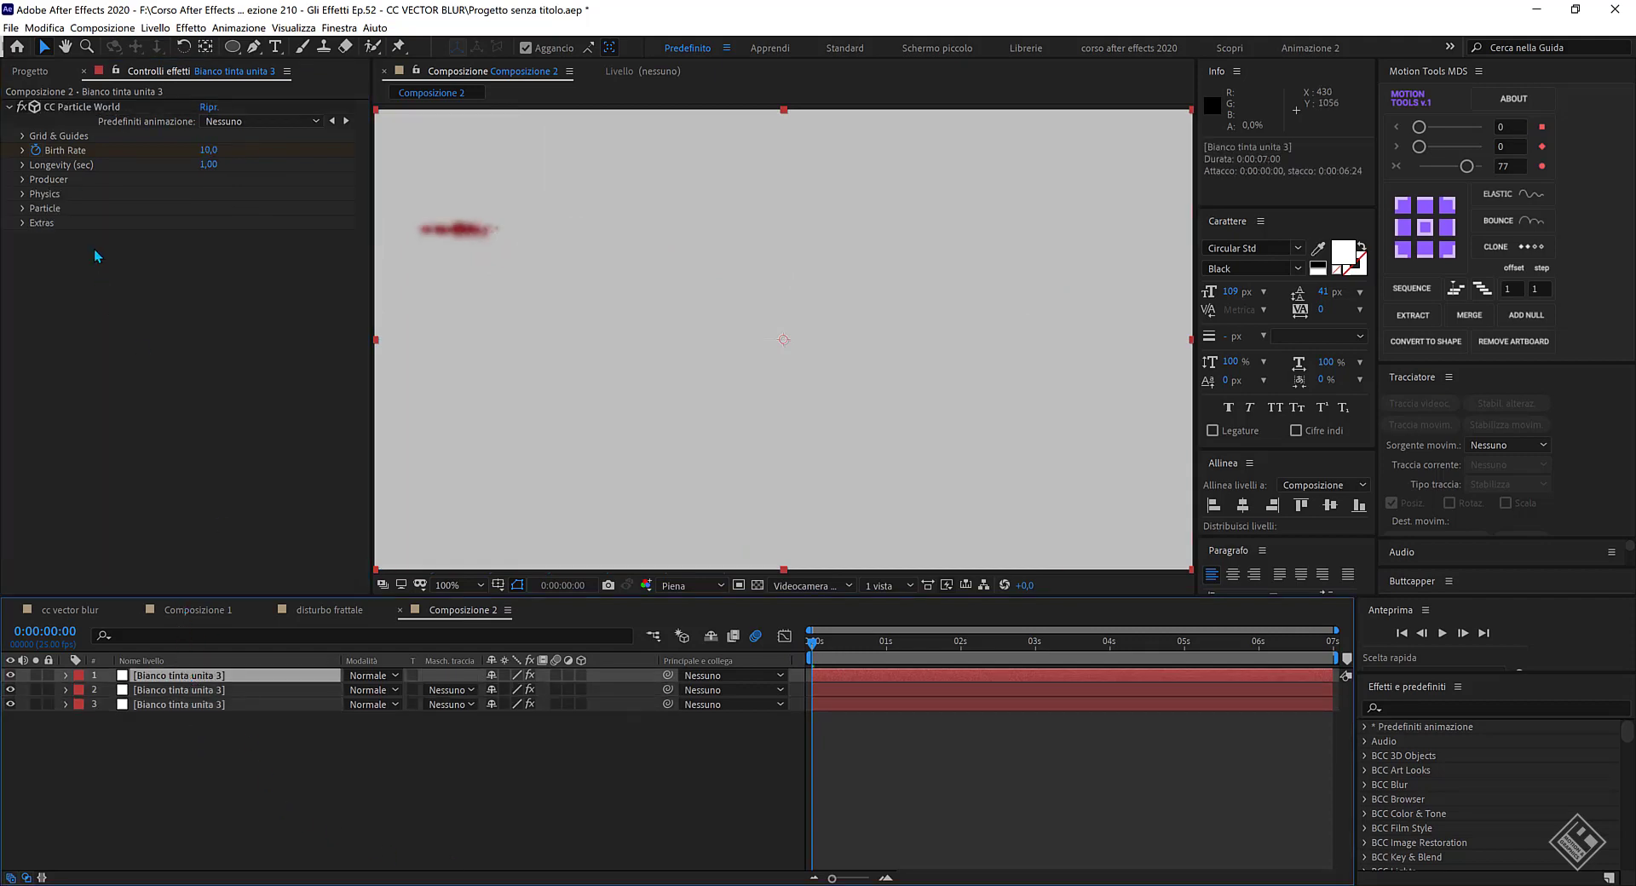
pyautogui.click(208, 150)
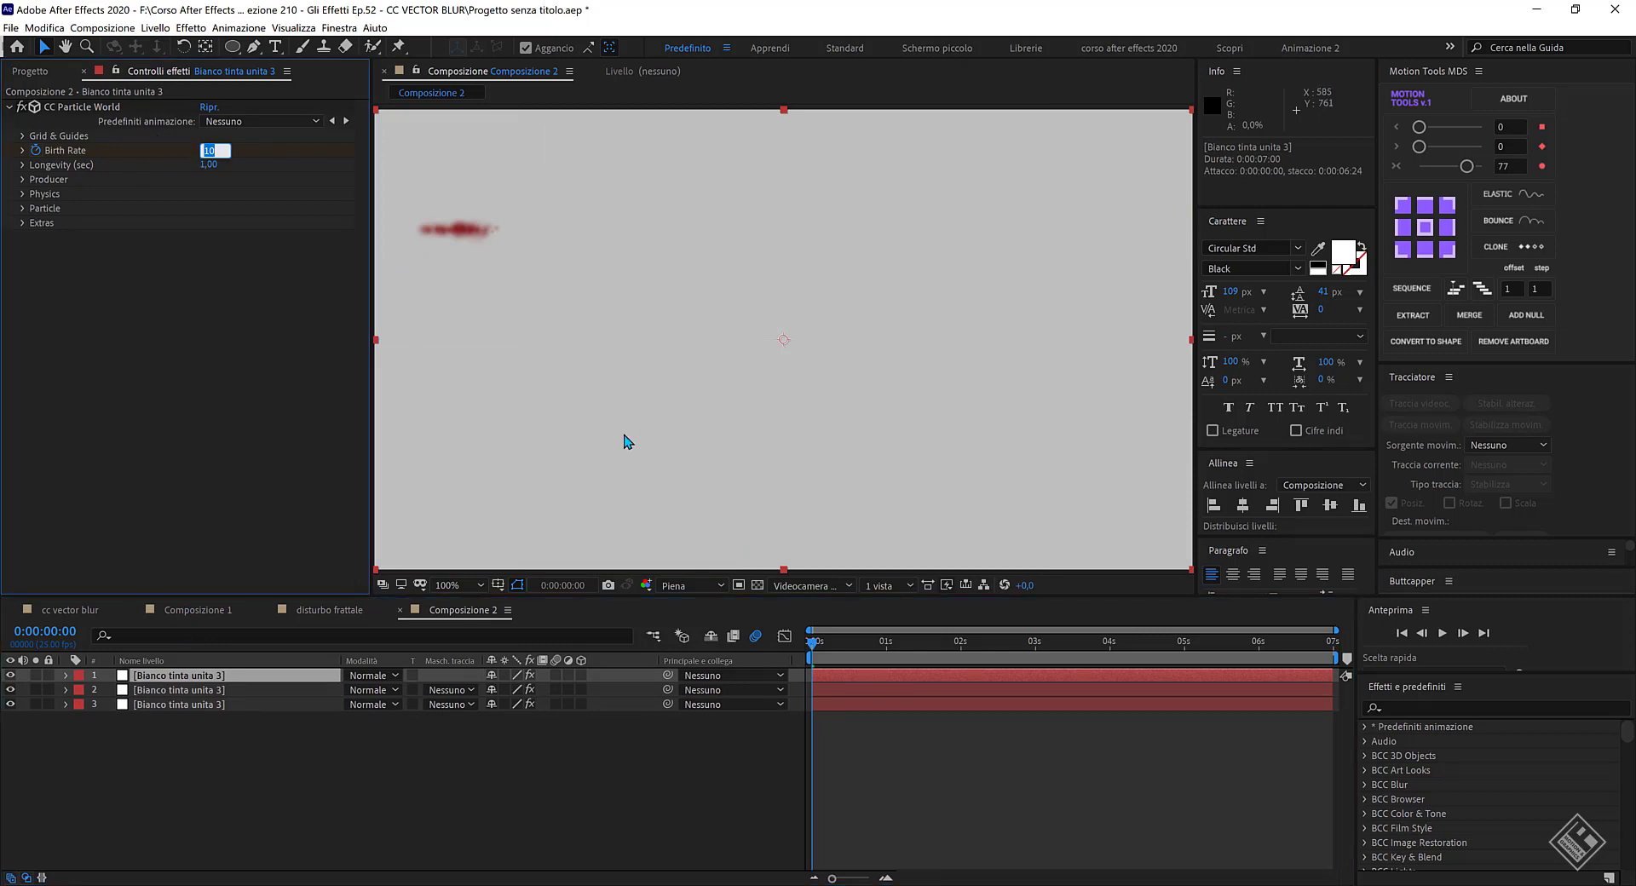
pyautogui.write('5')
pyautogui.press('Return')
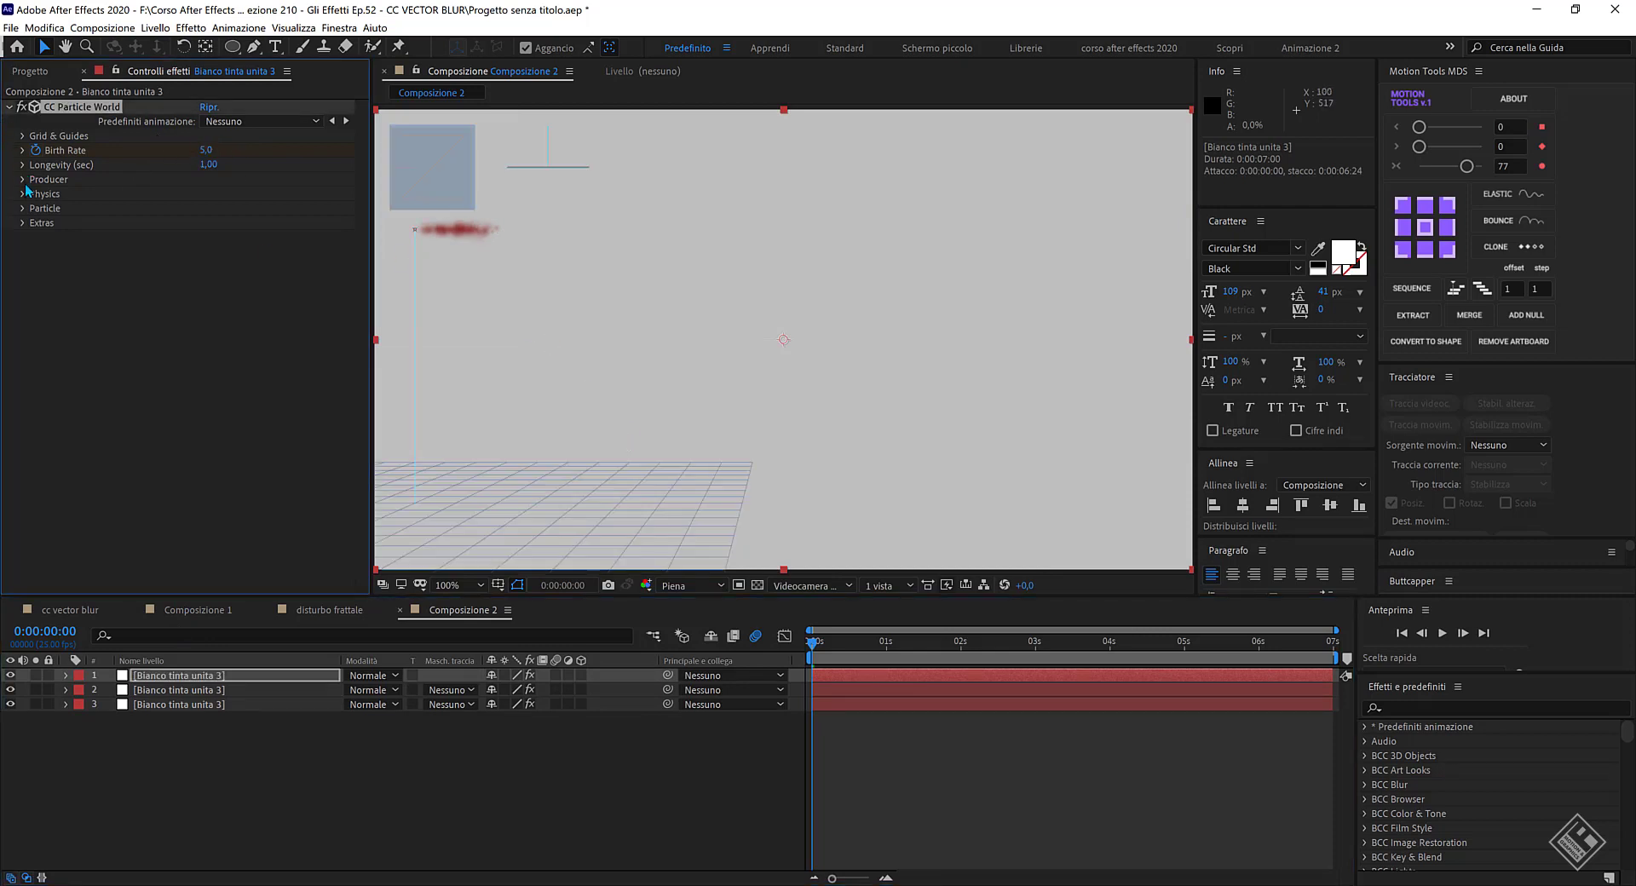
pyautogui.click(23, 194)
pyautogui.click(206, 225)
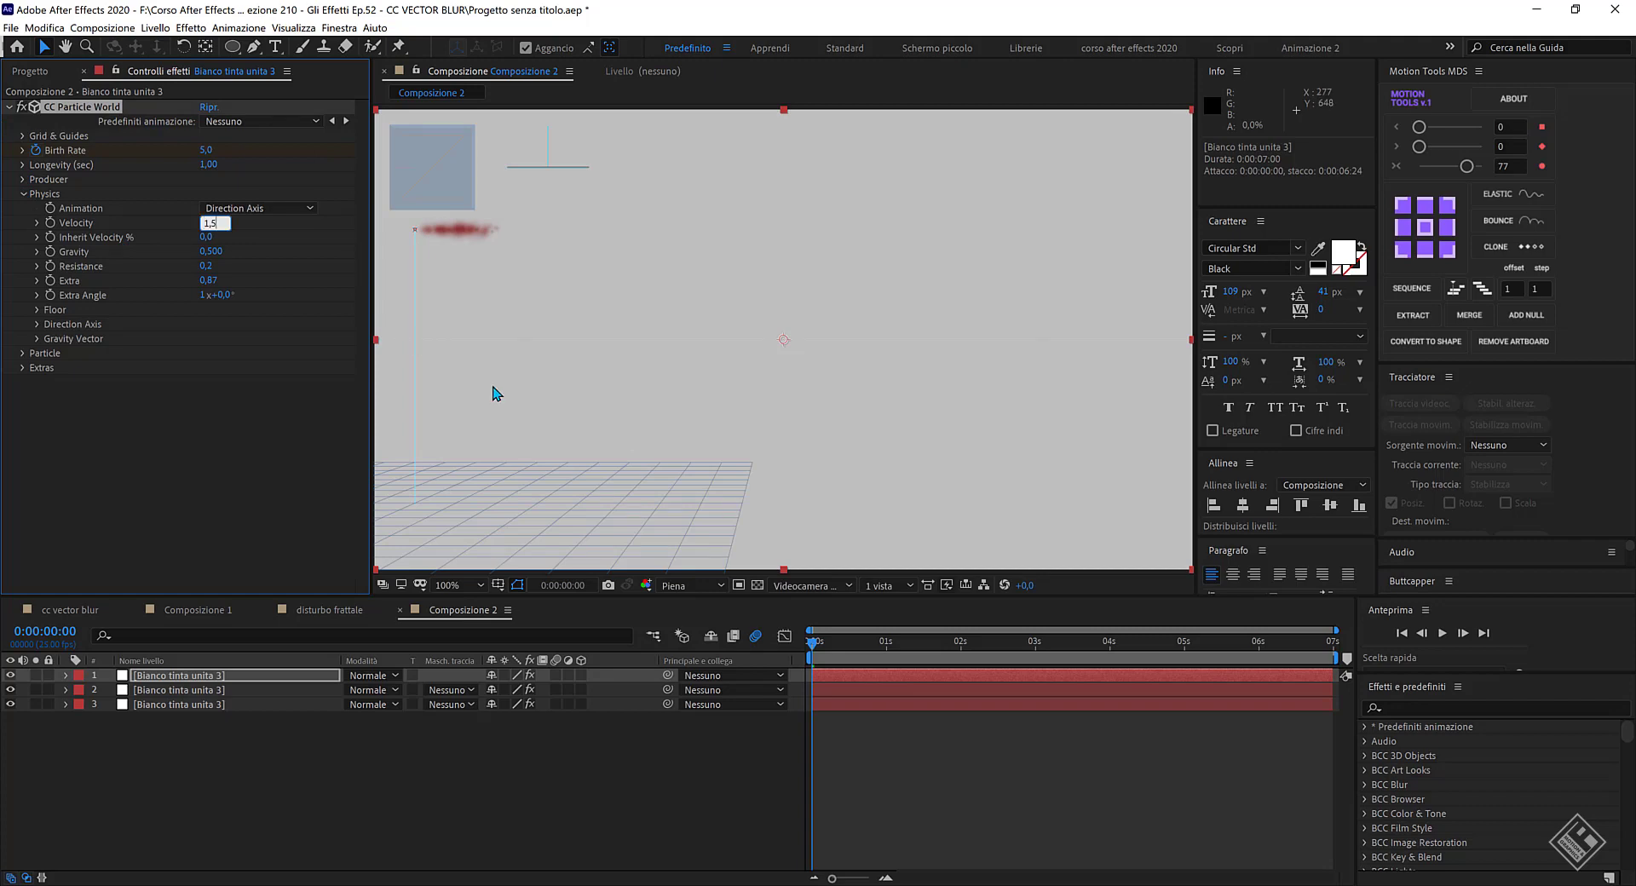
pyautogui.click(208, 268)
pyautogui.write('0')
pyautogui.press('Return')
# Set the copy's Birth and Death Size to 0,300 and scrub forward to preview.
pyautogui.click(23, 354)
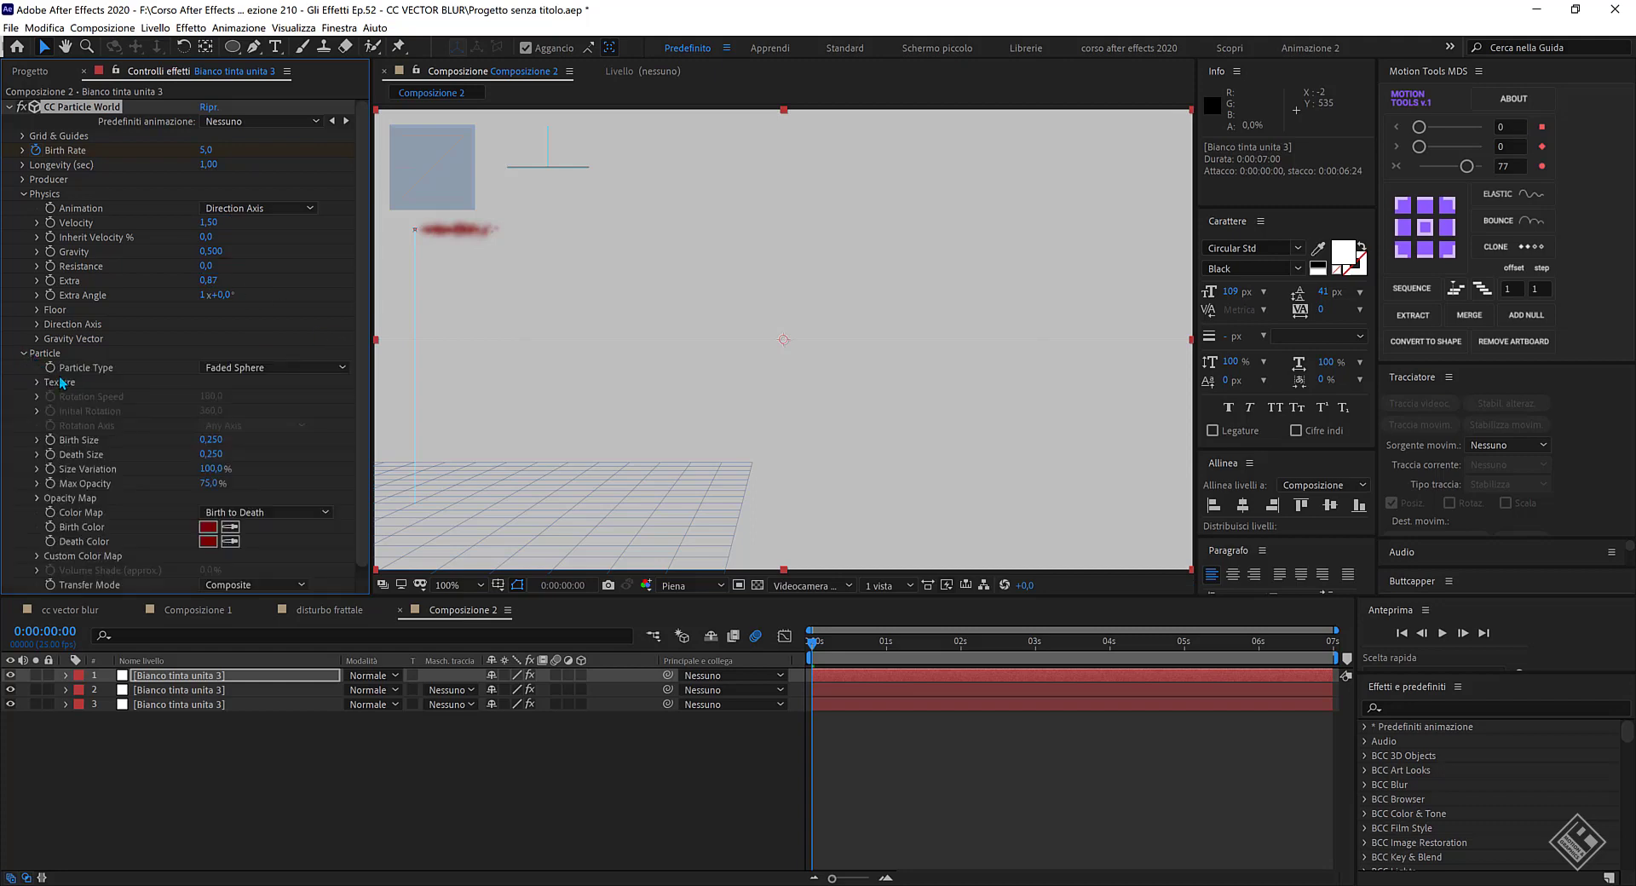
pyautogui.click(211, 440)
pyautogui.write('0,3')
pyautogui.press('Tab')
pyautogui.write('0')
pyautogui.press('Return')
pyautogui.moveTo(812, 650); pyautogui.dragTo(826, 651)
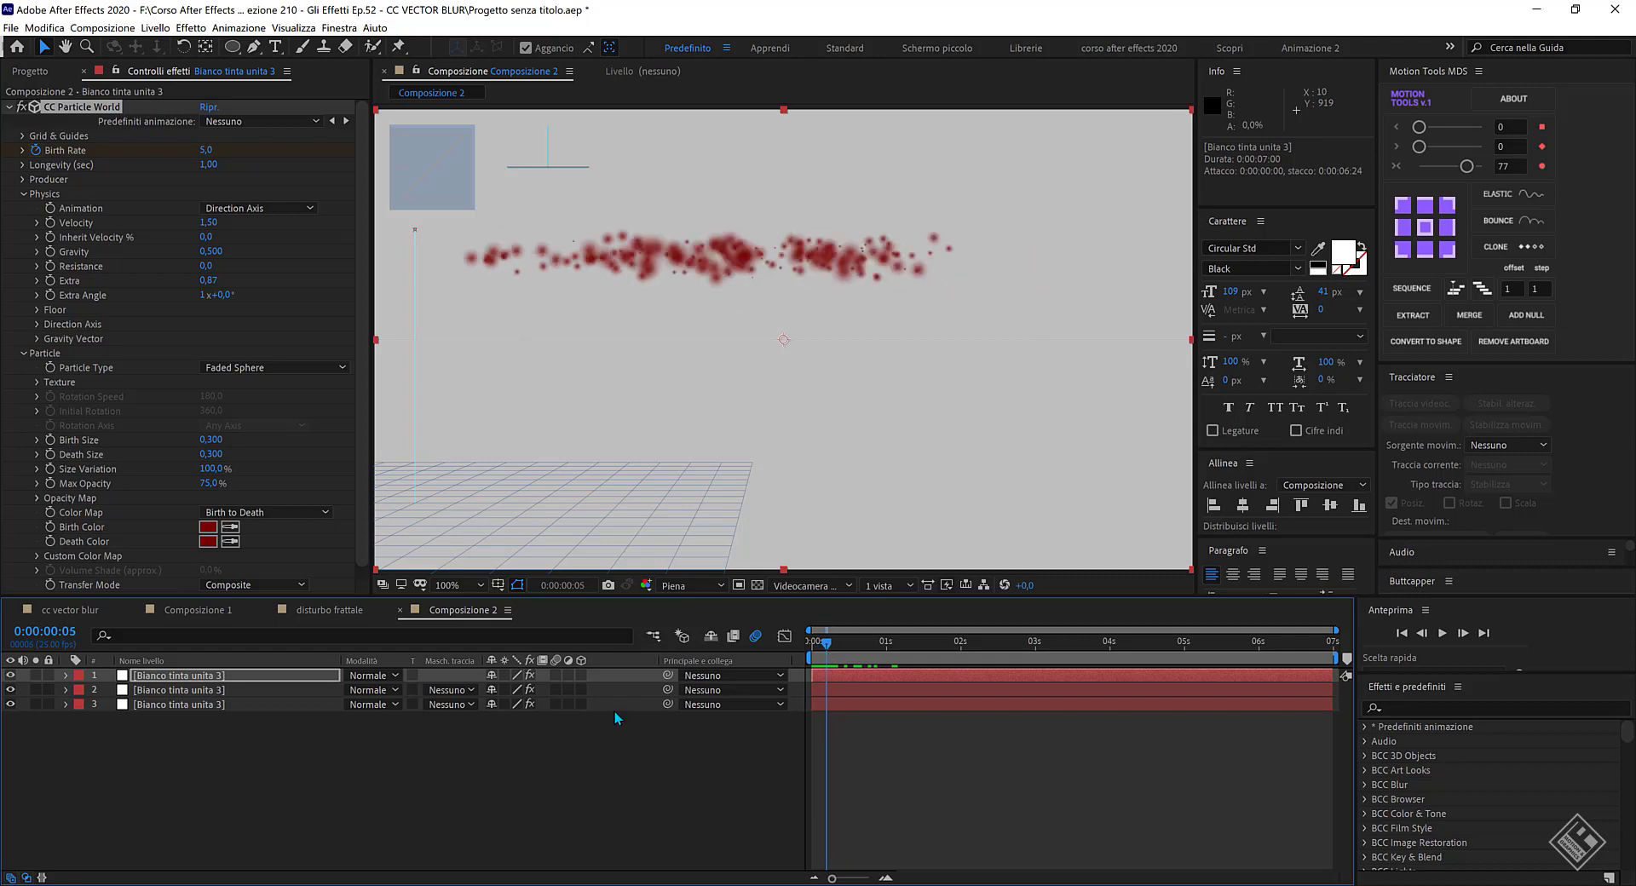
# Add a new adjustment layer and apply CC Vector Blur to it.
pyautogui.rightClick(350, 769)
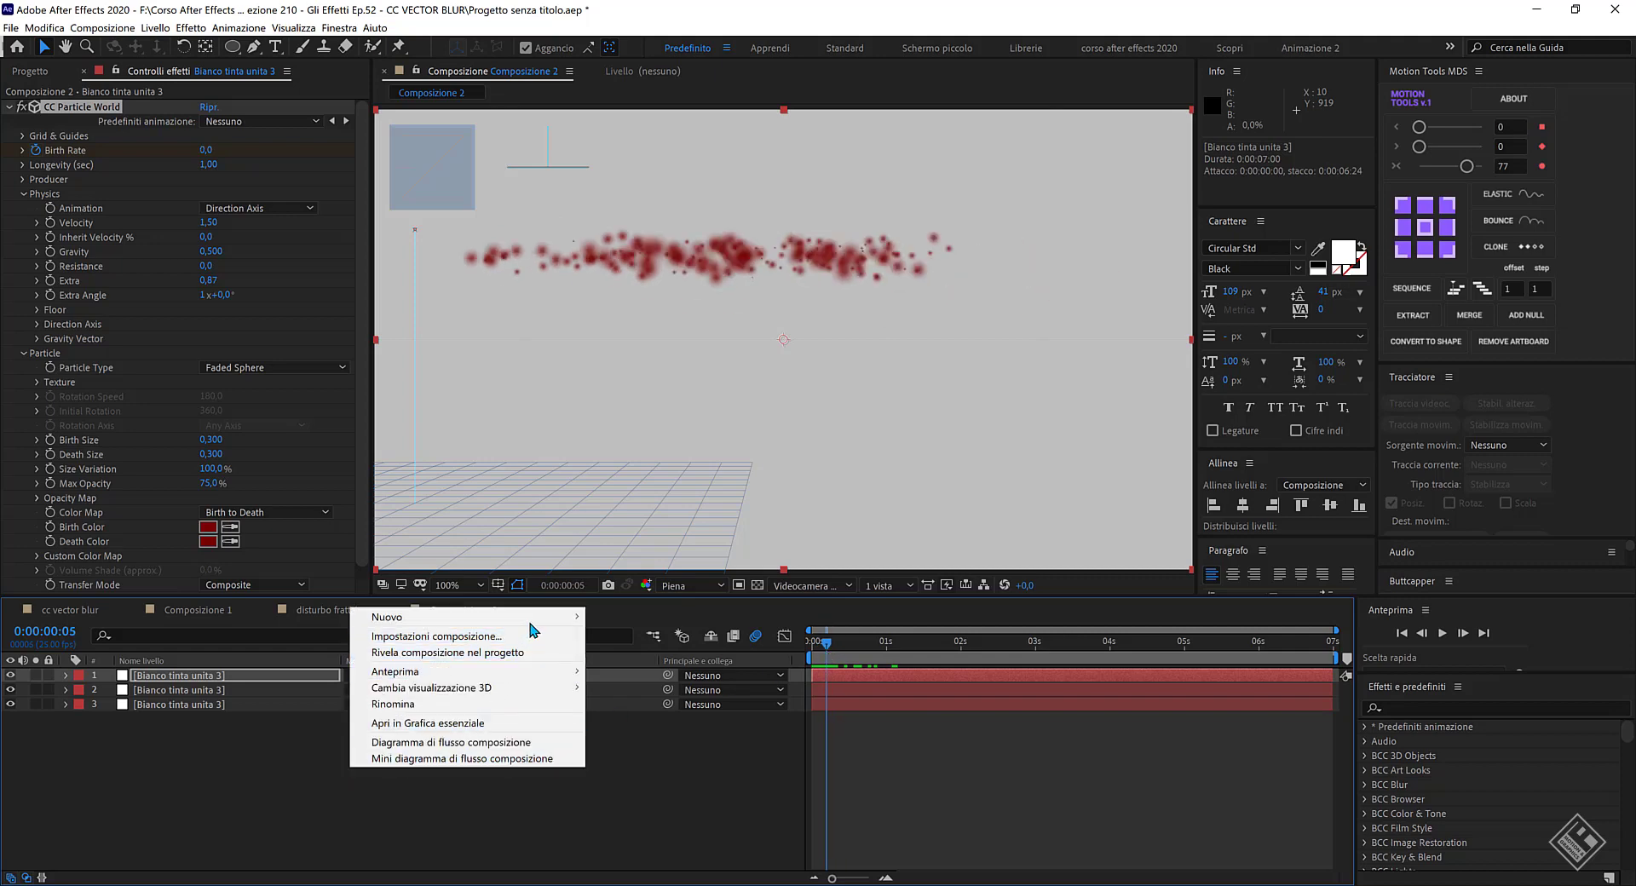
pyautogui.moveTo(571, 617)
pyautogui.click(673, 731)
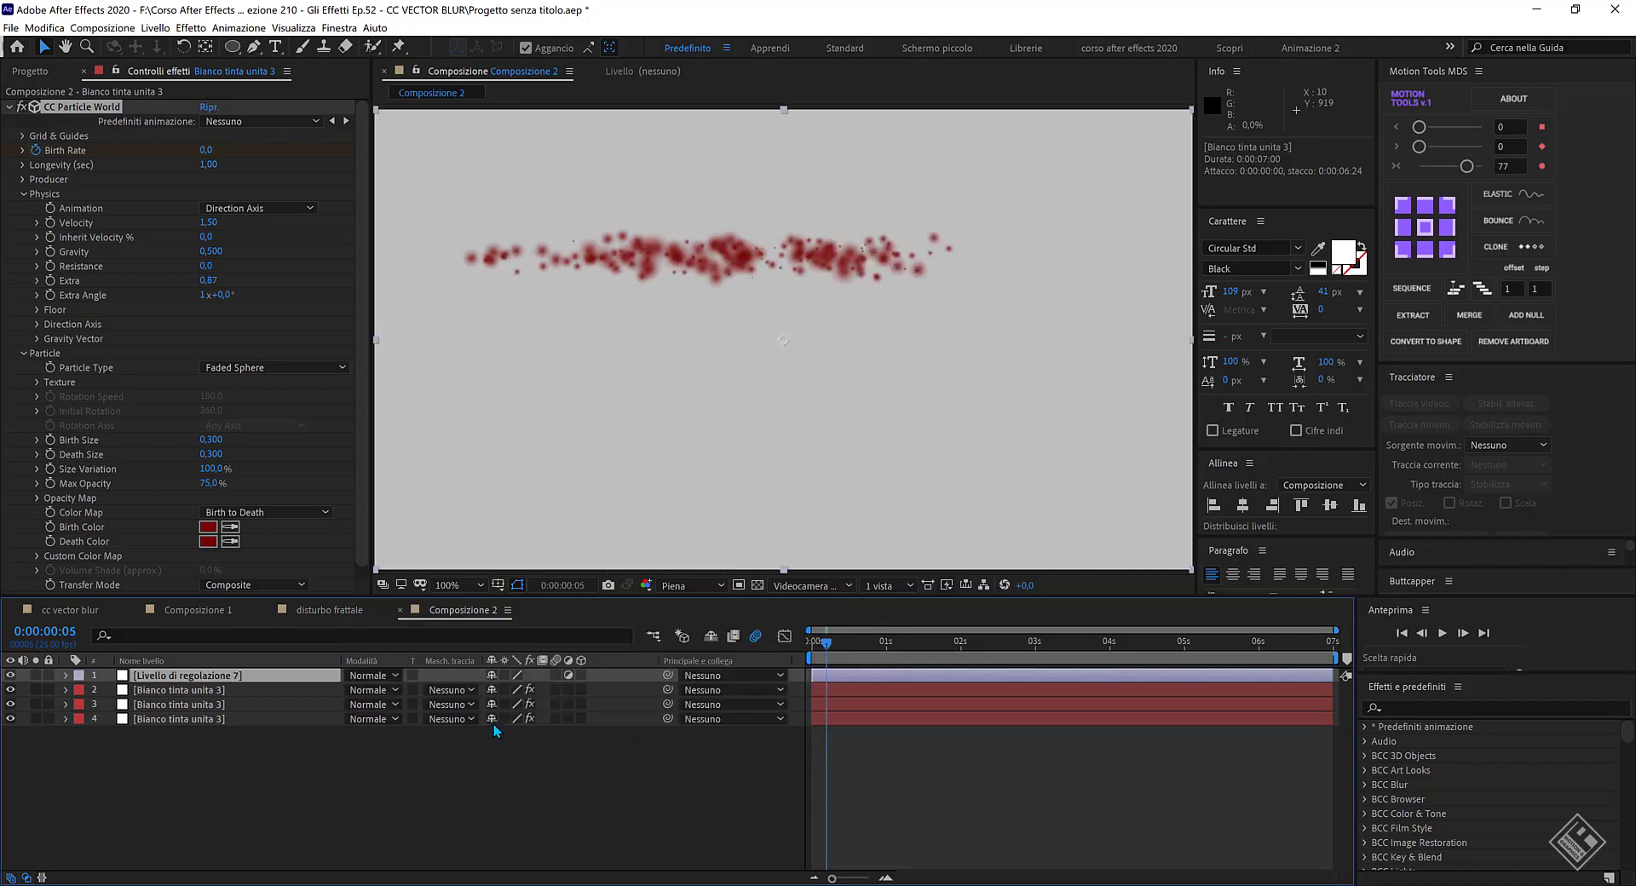
pyautogui.hotkey('ctrl', 'space')
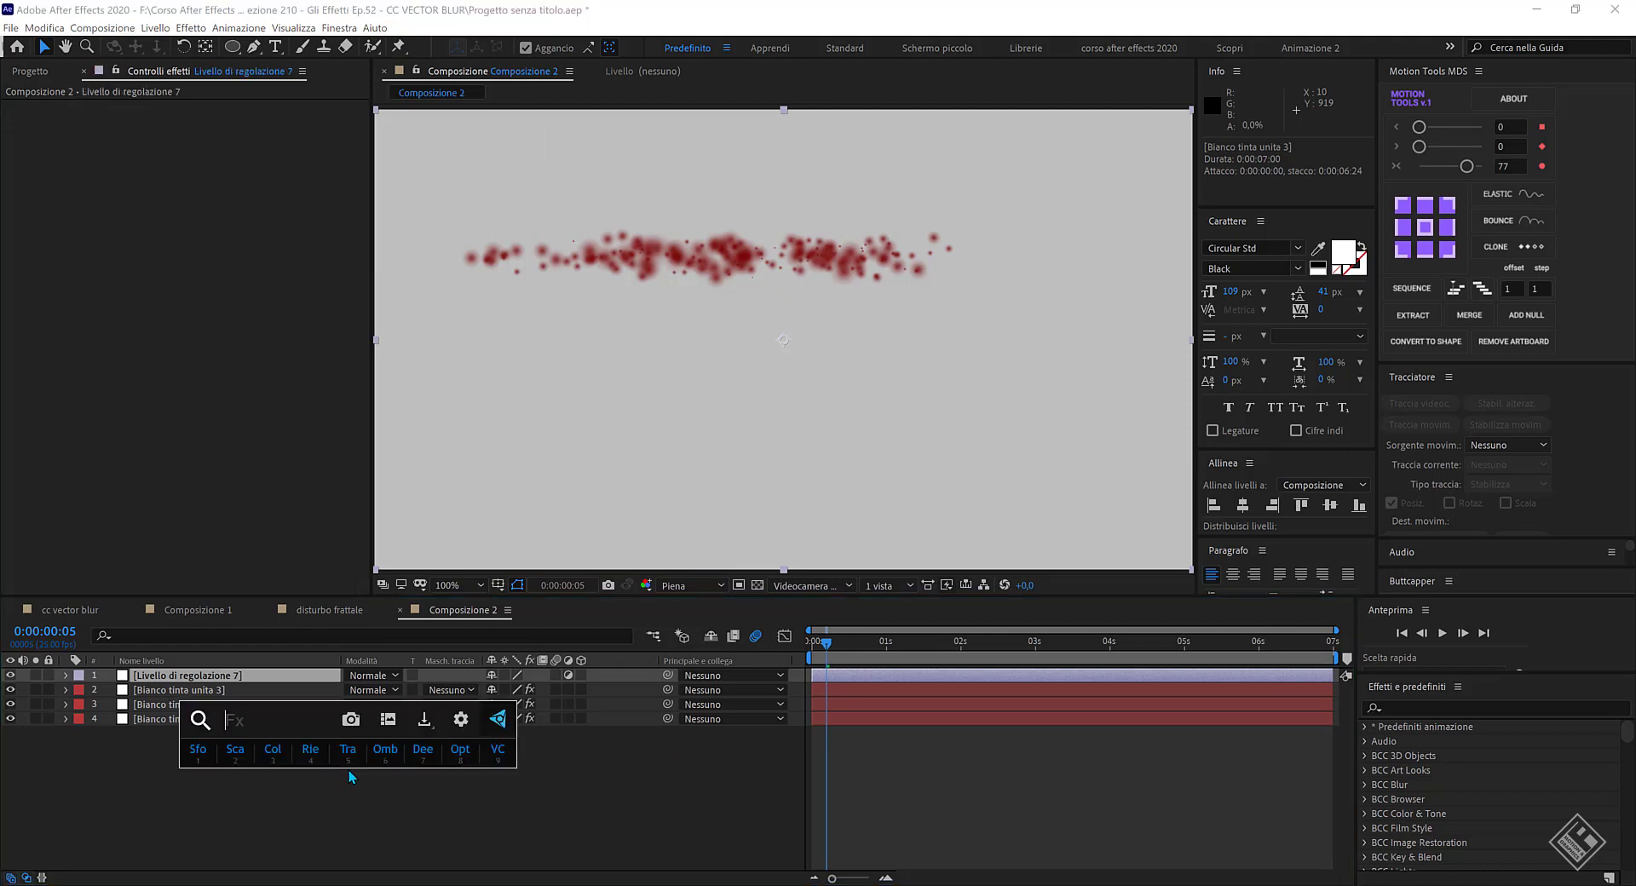
pyautogui.write('cc vec')
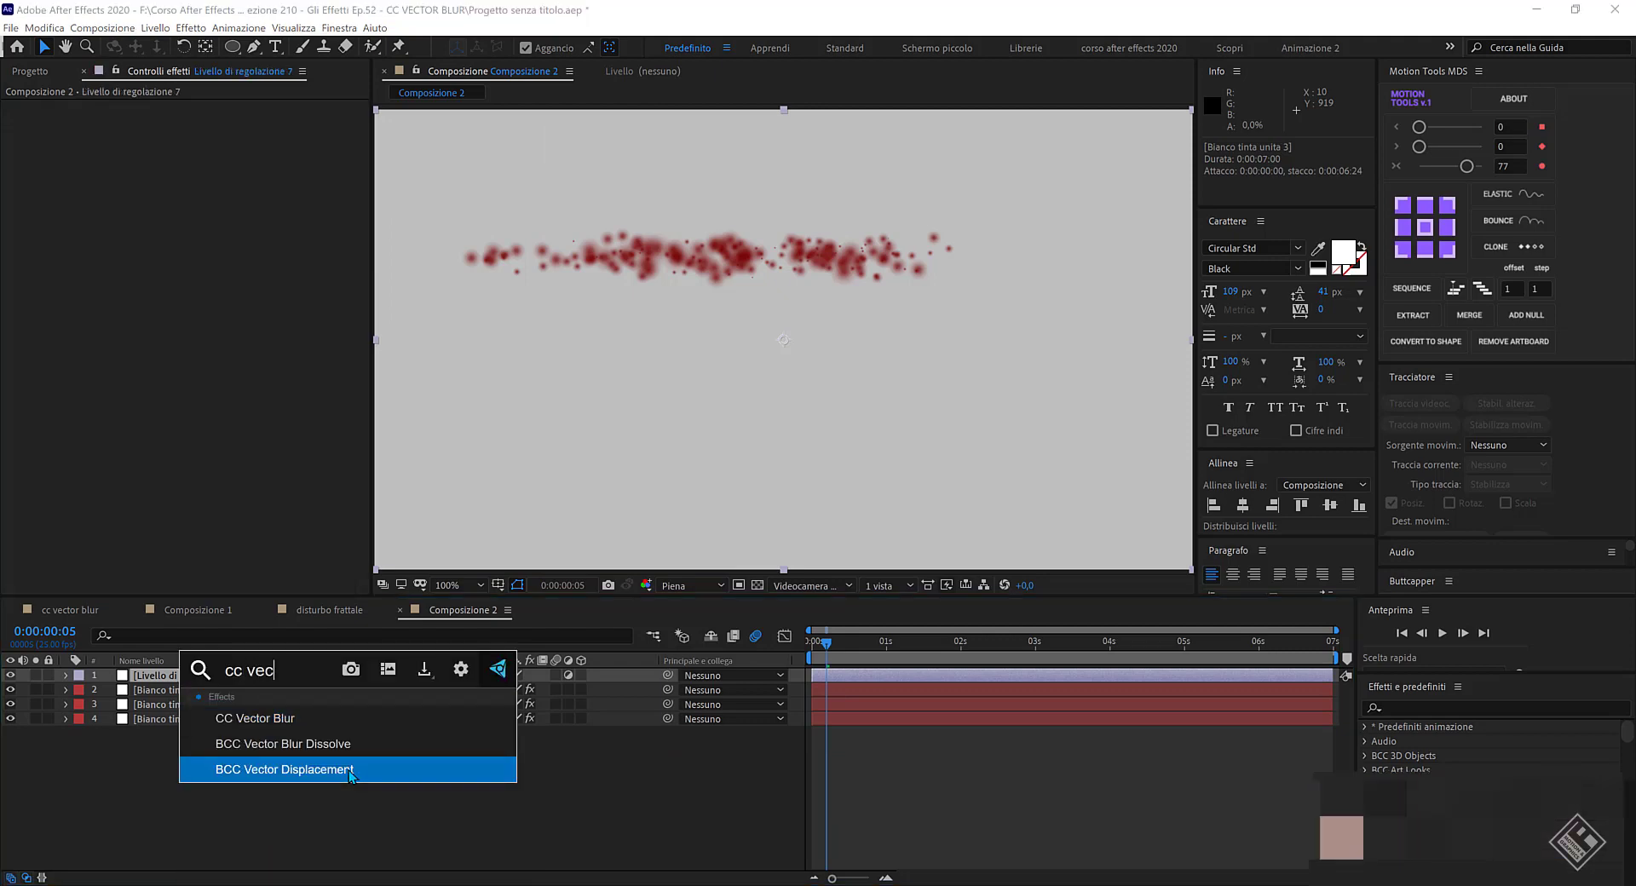
pyautogui.press('Up')
pyautogui.press('Up')
pyautogui.press('Return')
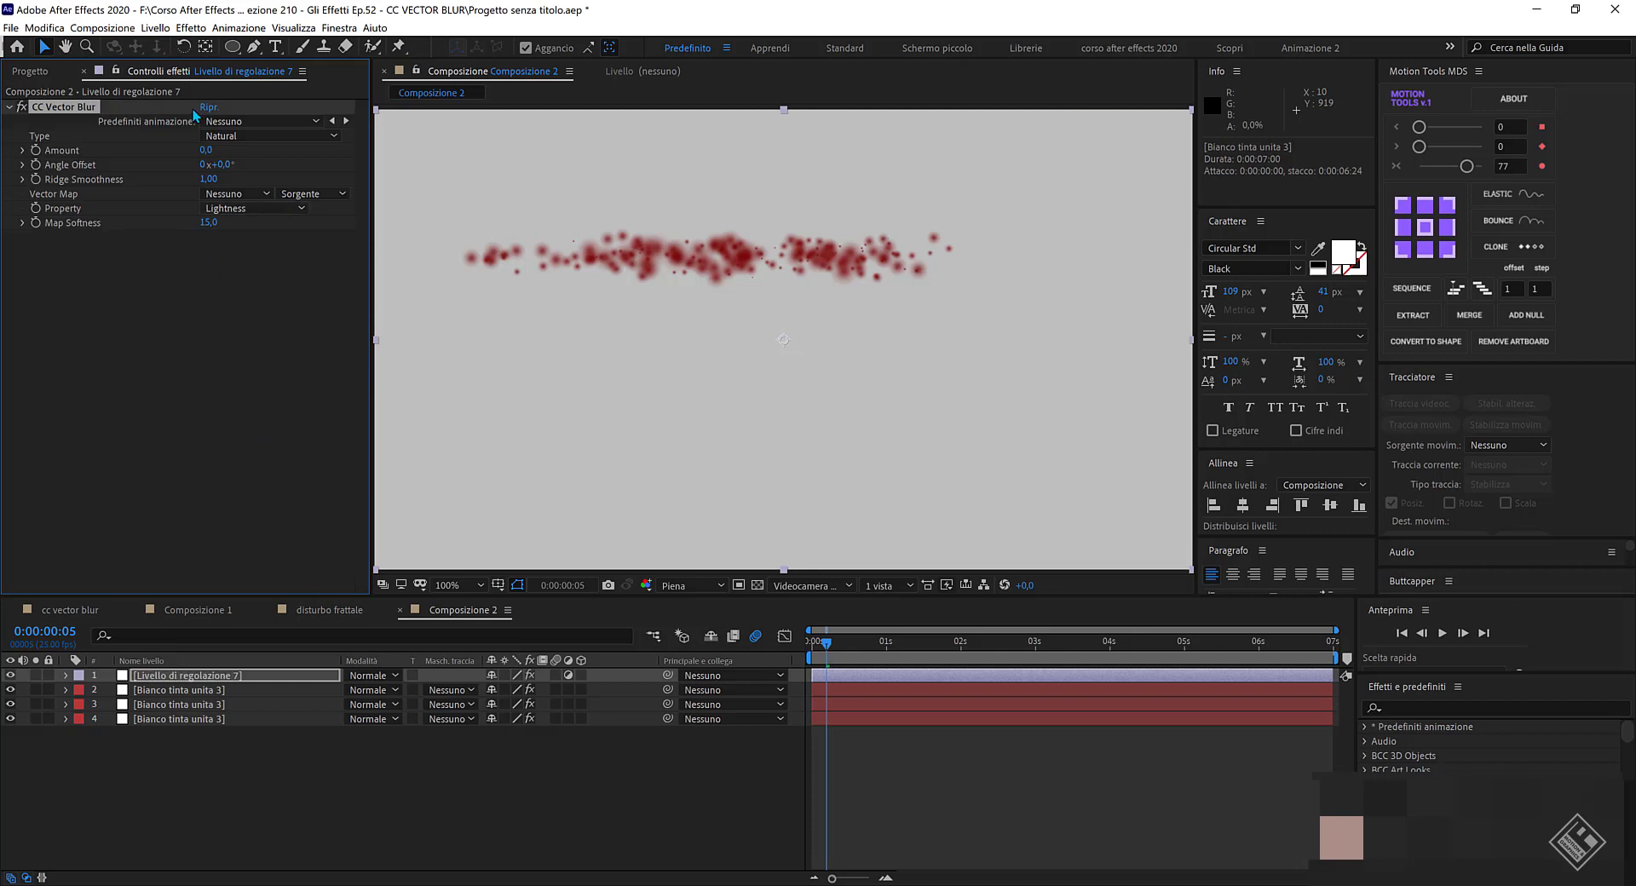
# Set the CC Vector Blur Amount to 150 and scrub frames to check the red streaks.
pyautogui.click(207, 151)
pyautogui.write('150')
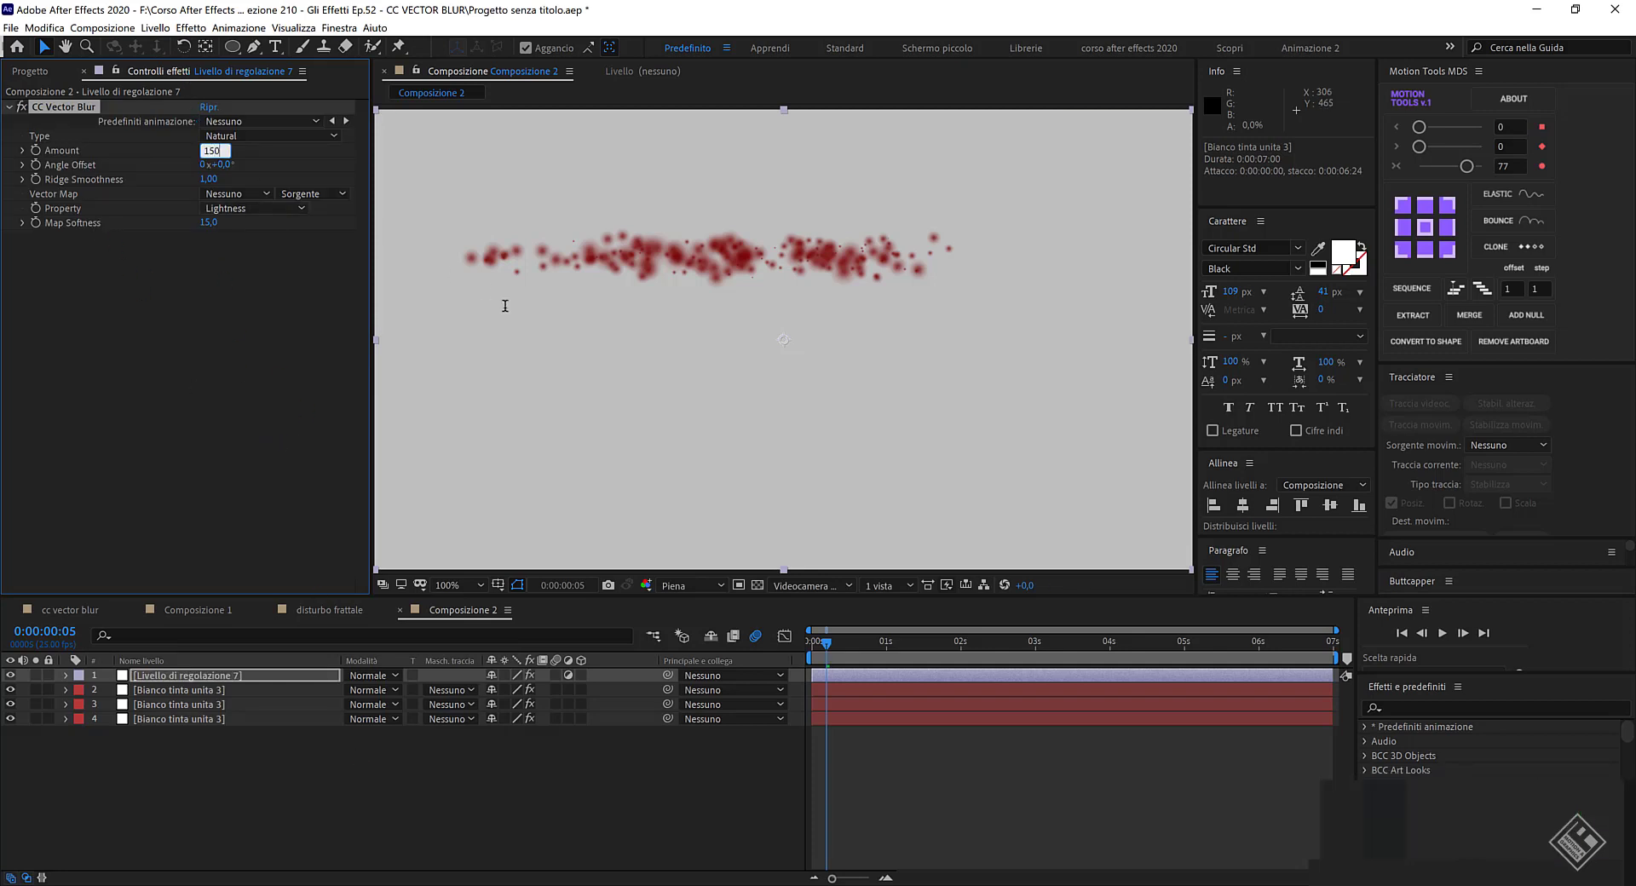
pyautogui.press('Return')
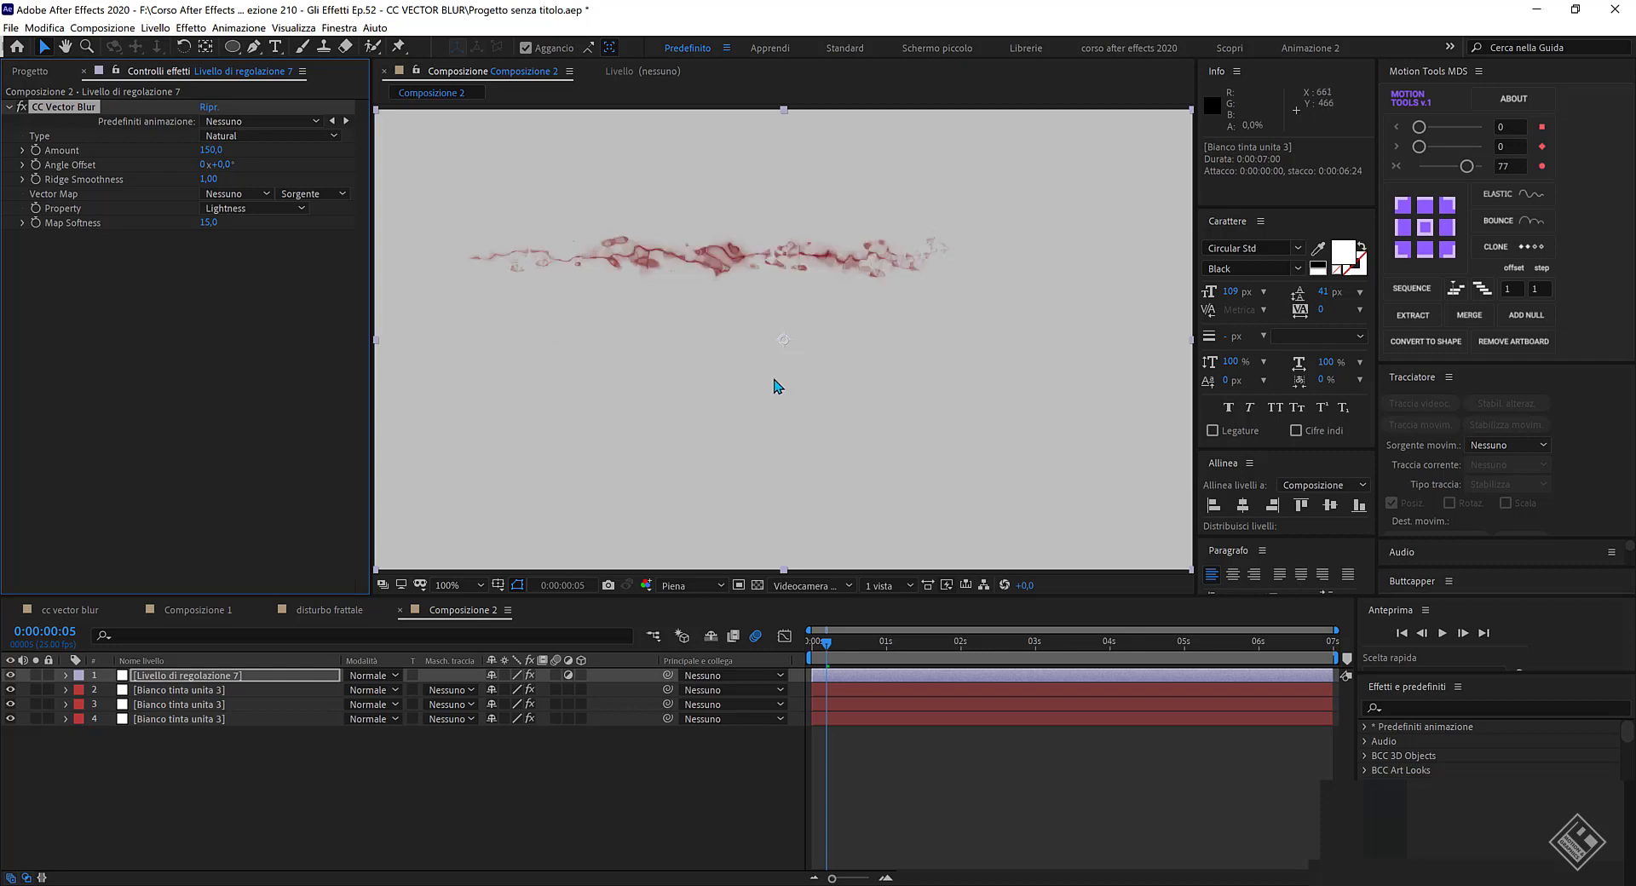
pyautogui.moveTo(831, 645); pyautogui.dragTo(841, 646)
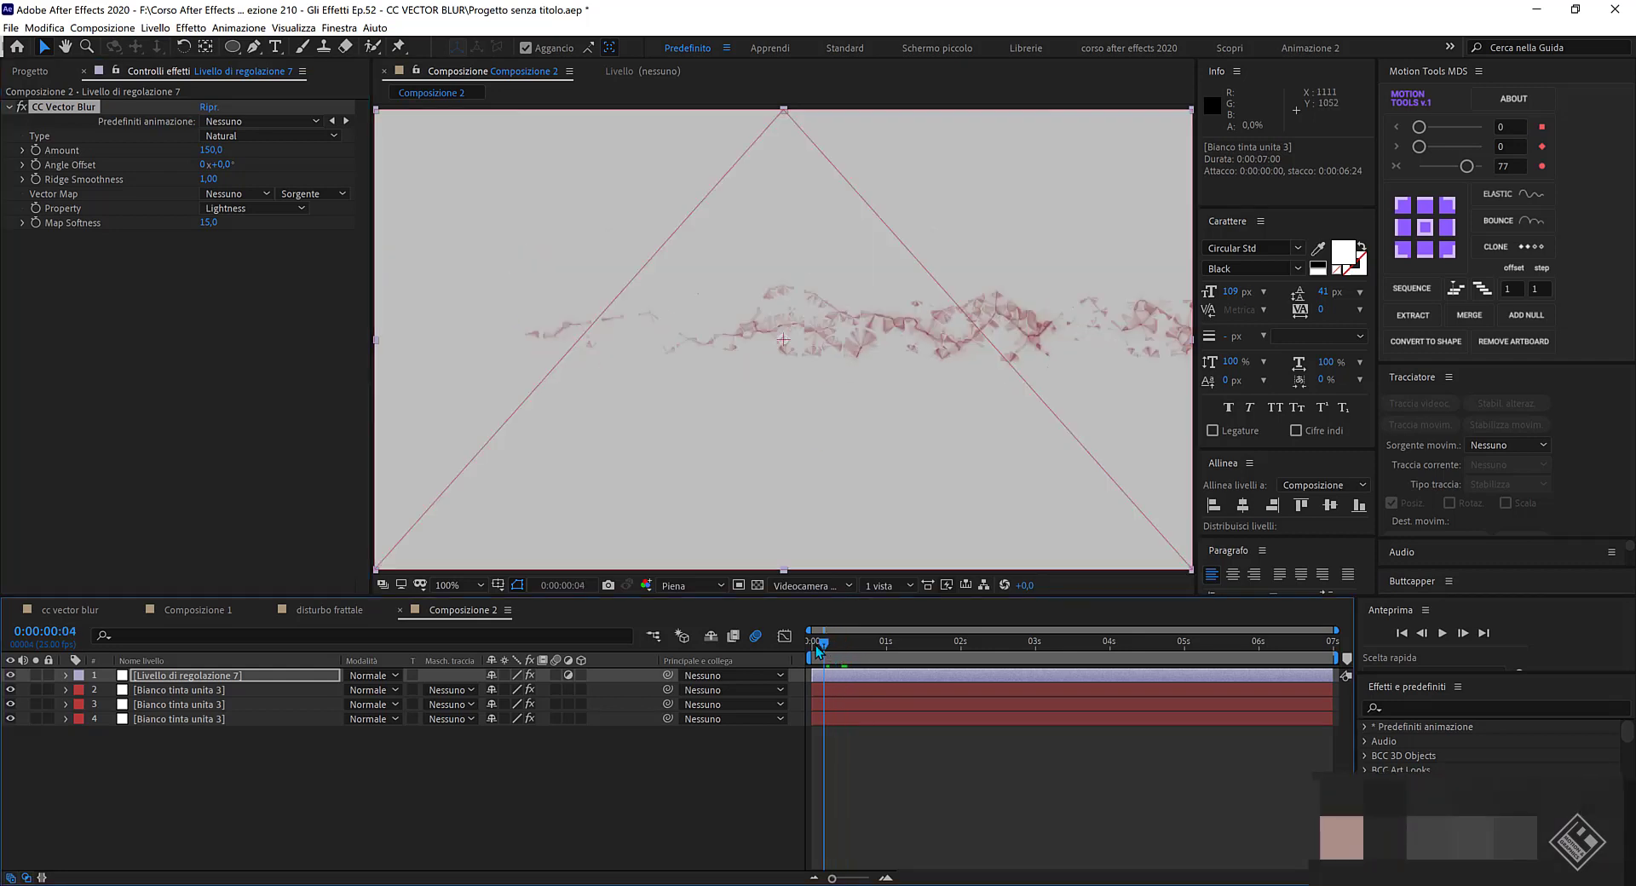
pyautogui.moveTo(837, 648)
pyautogui.mouseDown()
pyautogui.moveTo(814, 647)
pyautogui.moveTo(850, 649)
pyautogui.moveTo(837, 652)
pyautogui.mouseUp()
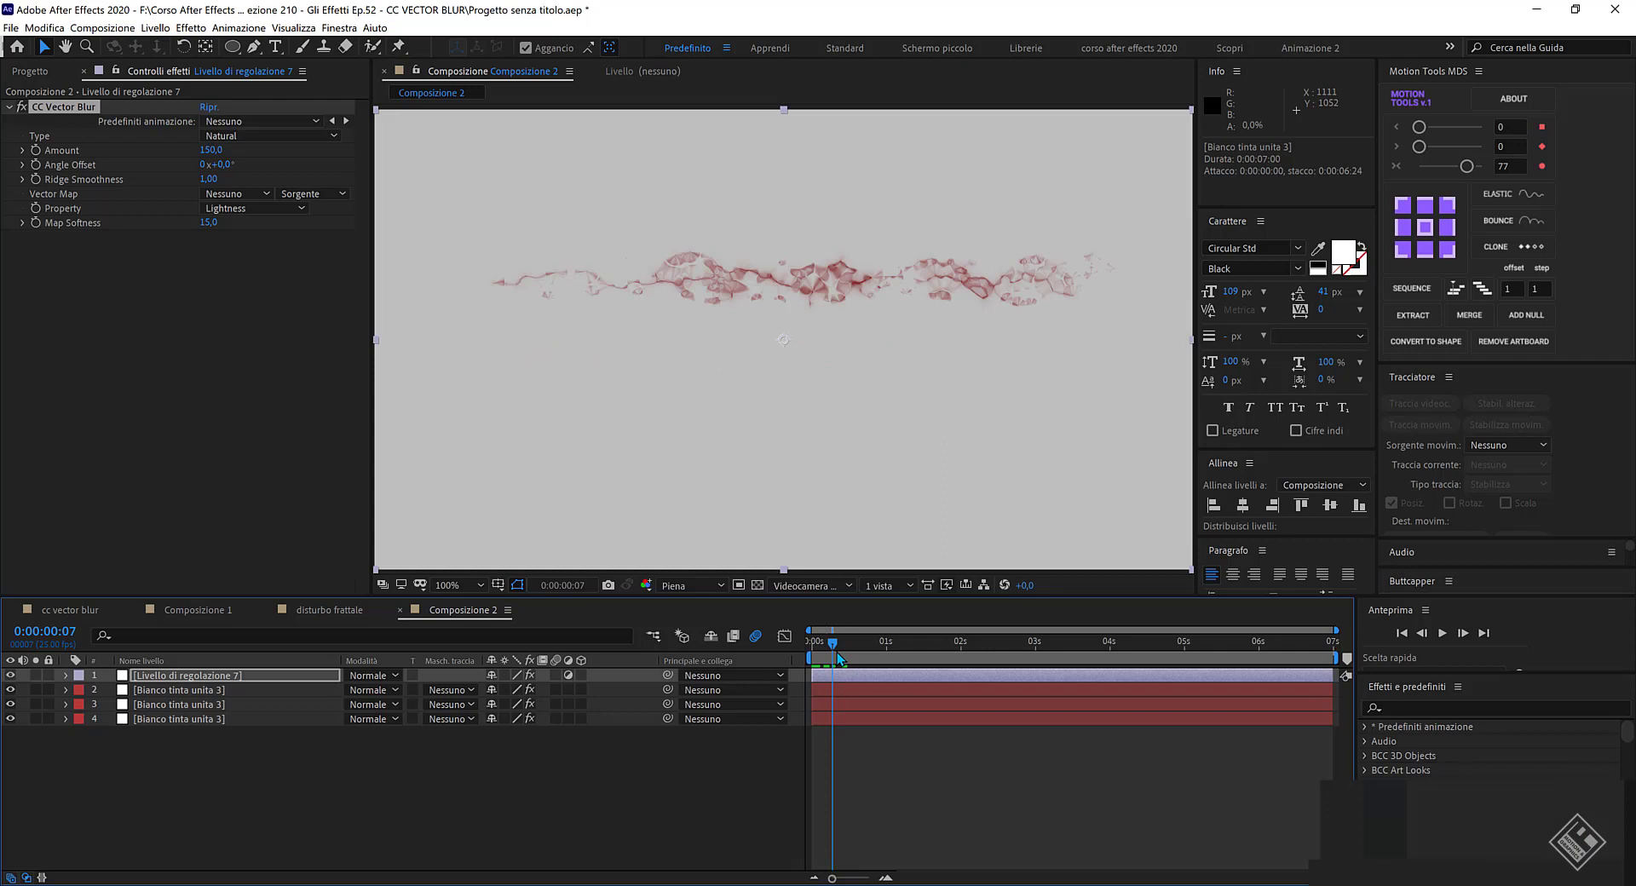
# Apply Riduzione semplice (Simple Choker) to the adjustment layer.
pyautogui.click(278, 679)
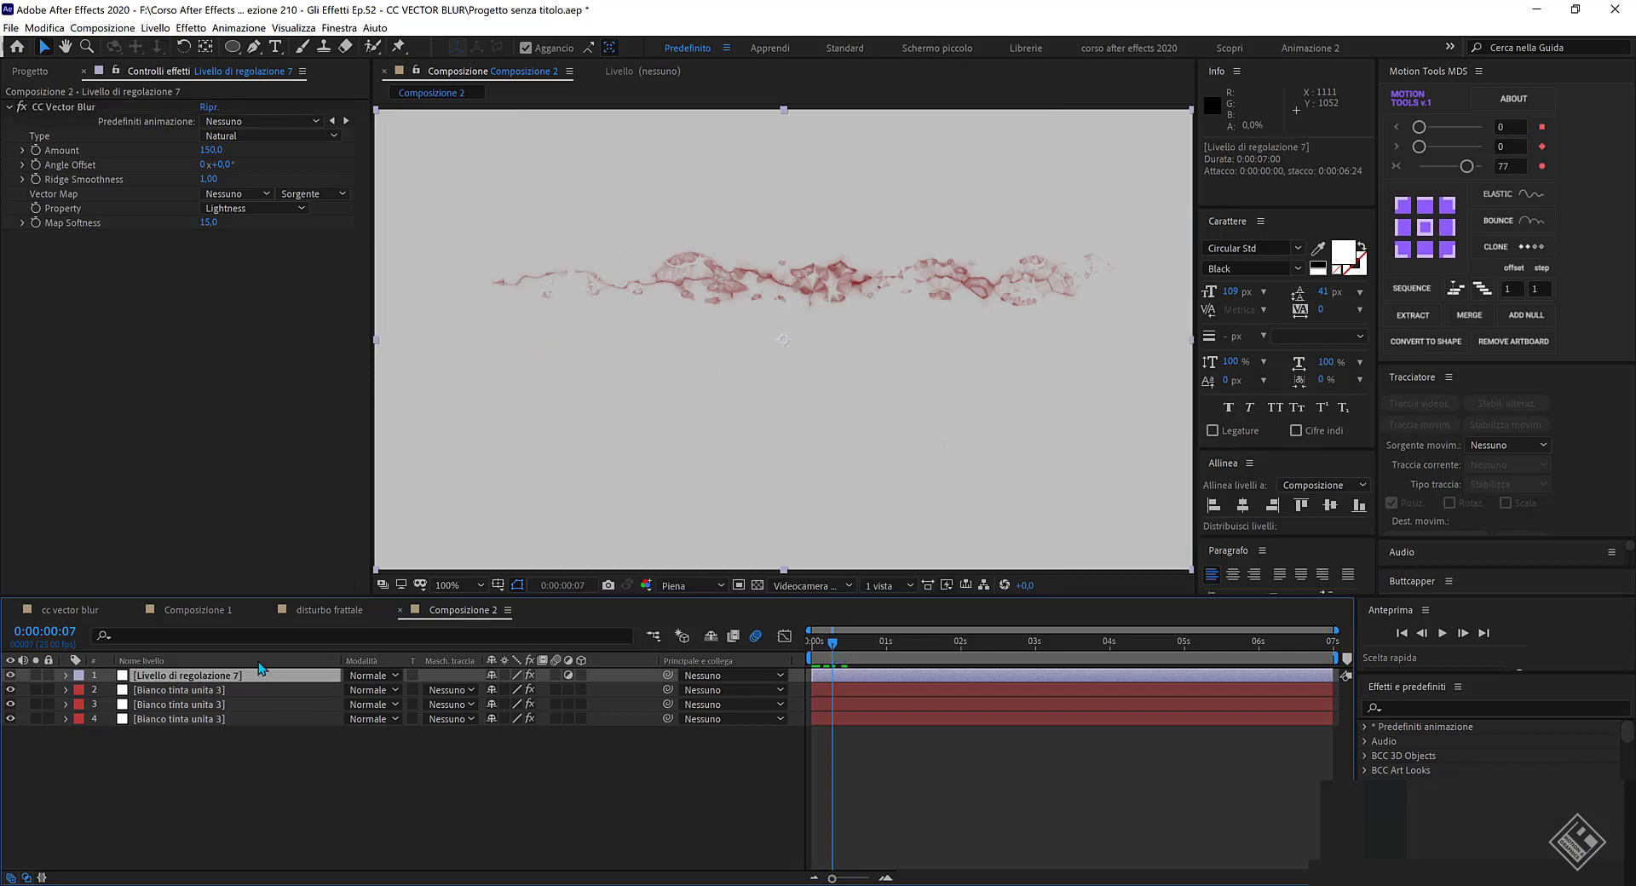
pyautogui.hotkey('ctrl', 'space')
pyautogui.write('ridu')
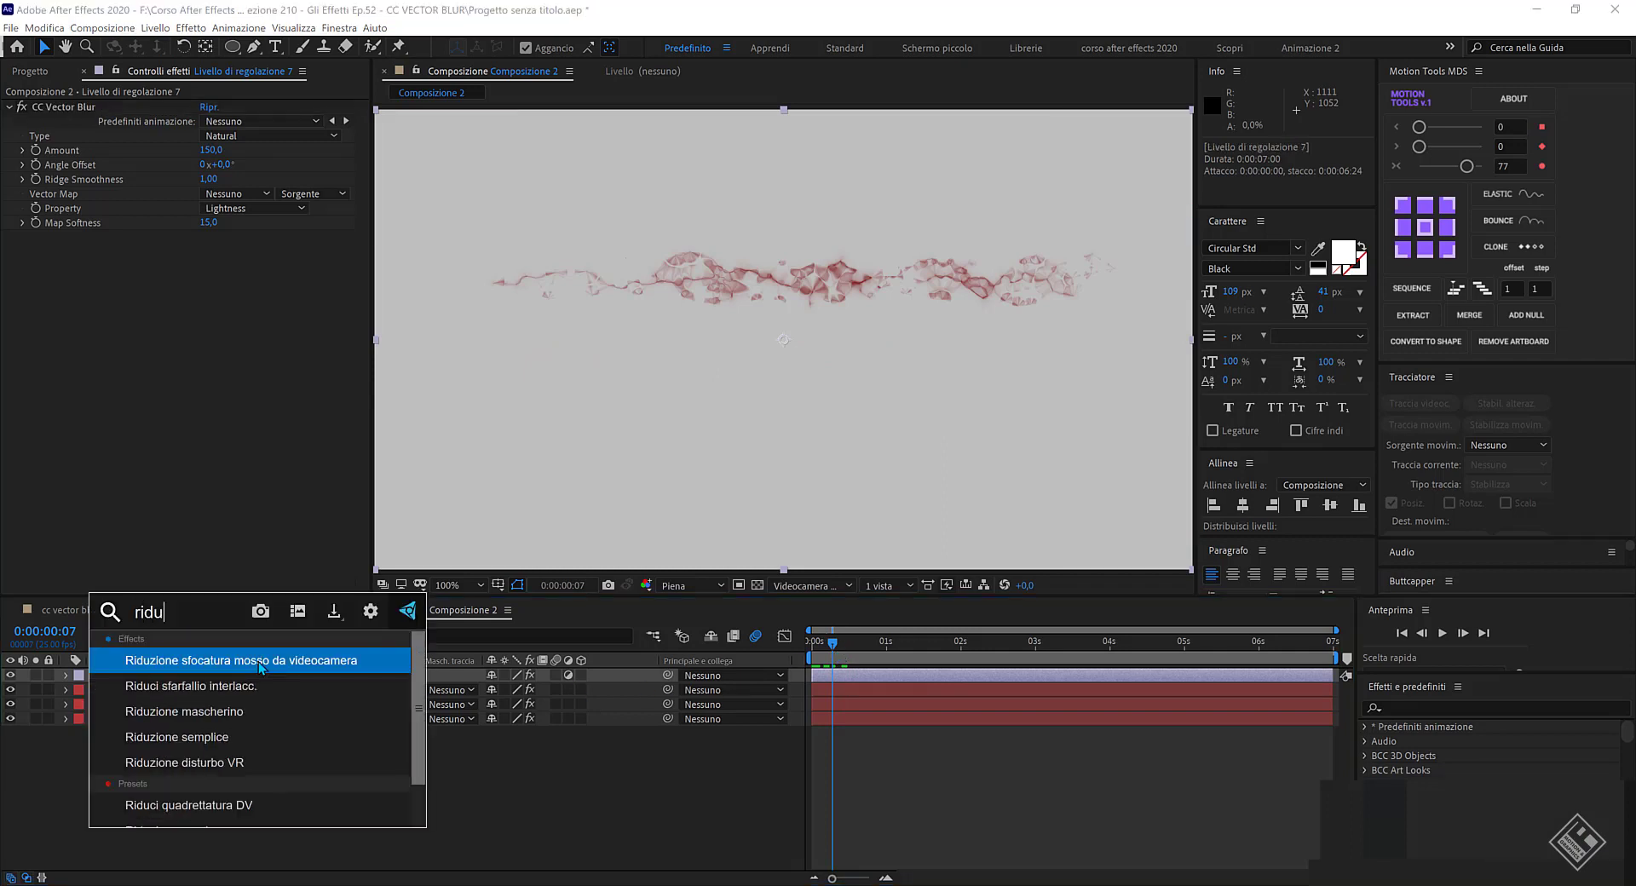
pyautogui.write('zion')
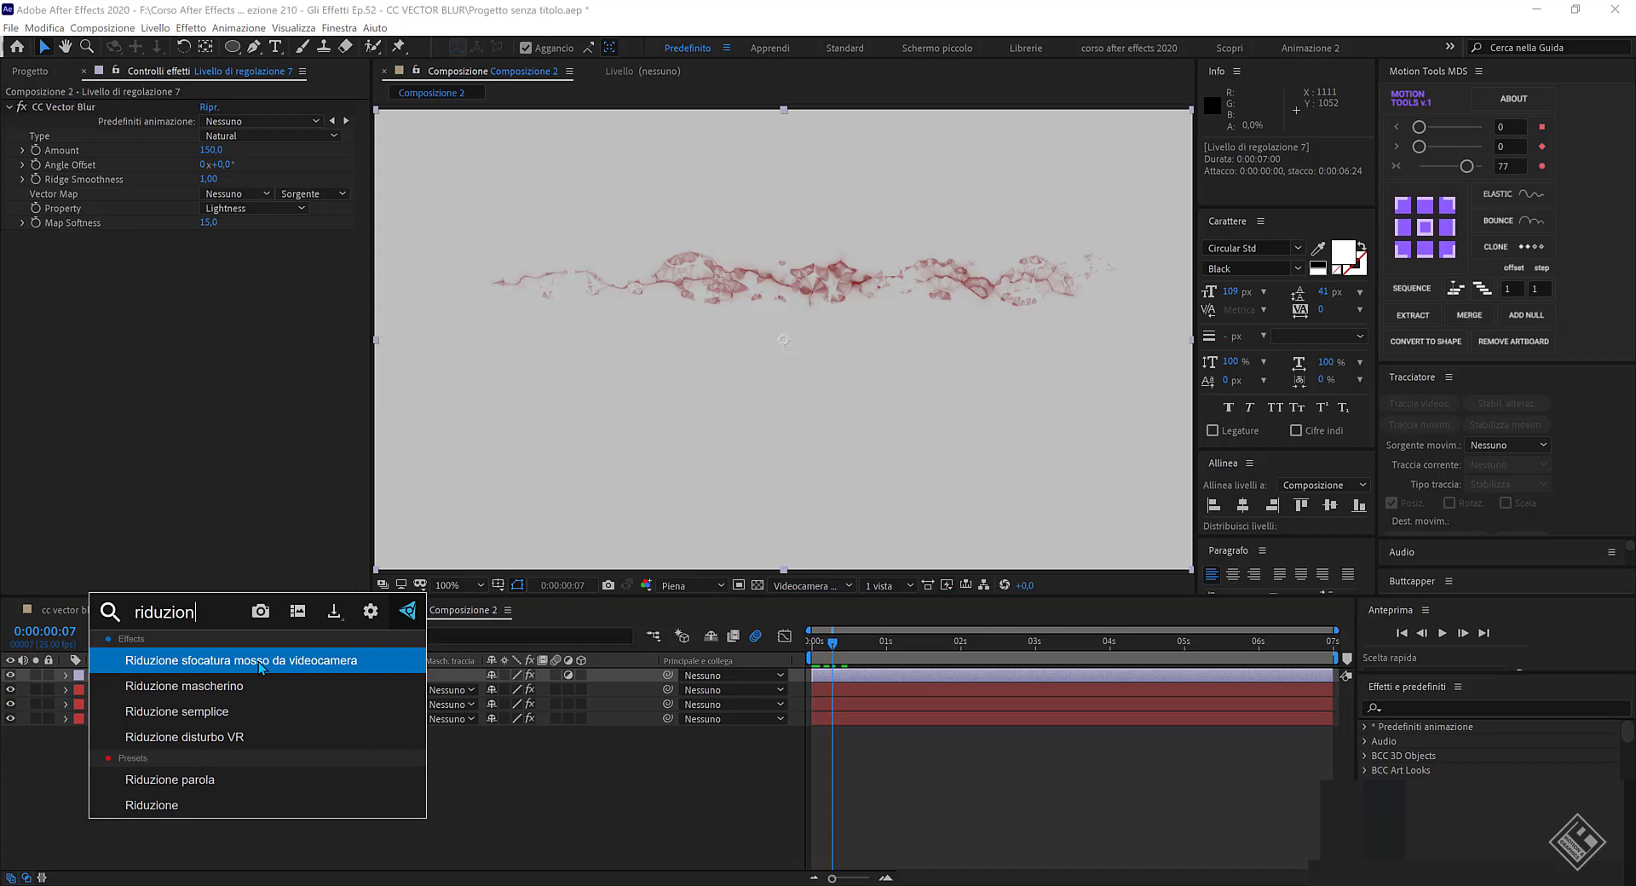
pyautogui.press('Down')
pyautogui.press('Down')
pyautogui.press('Return')
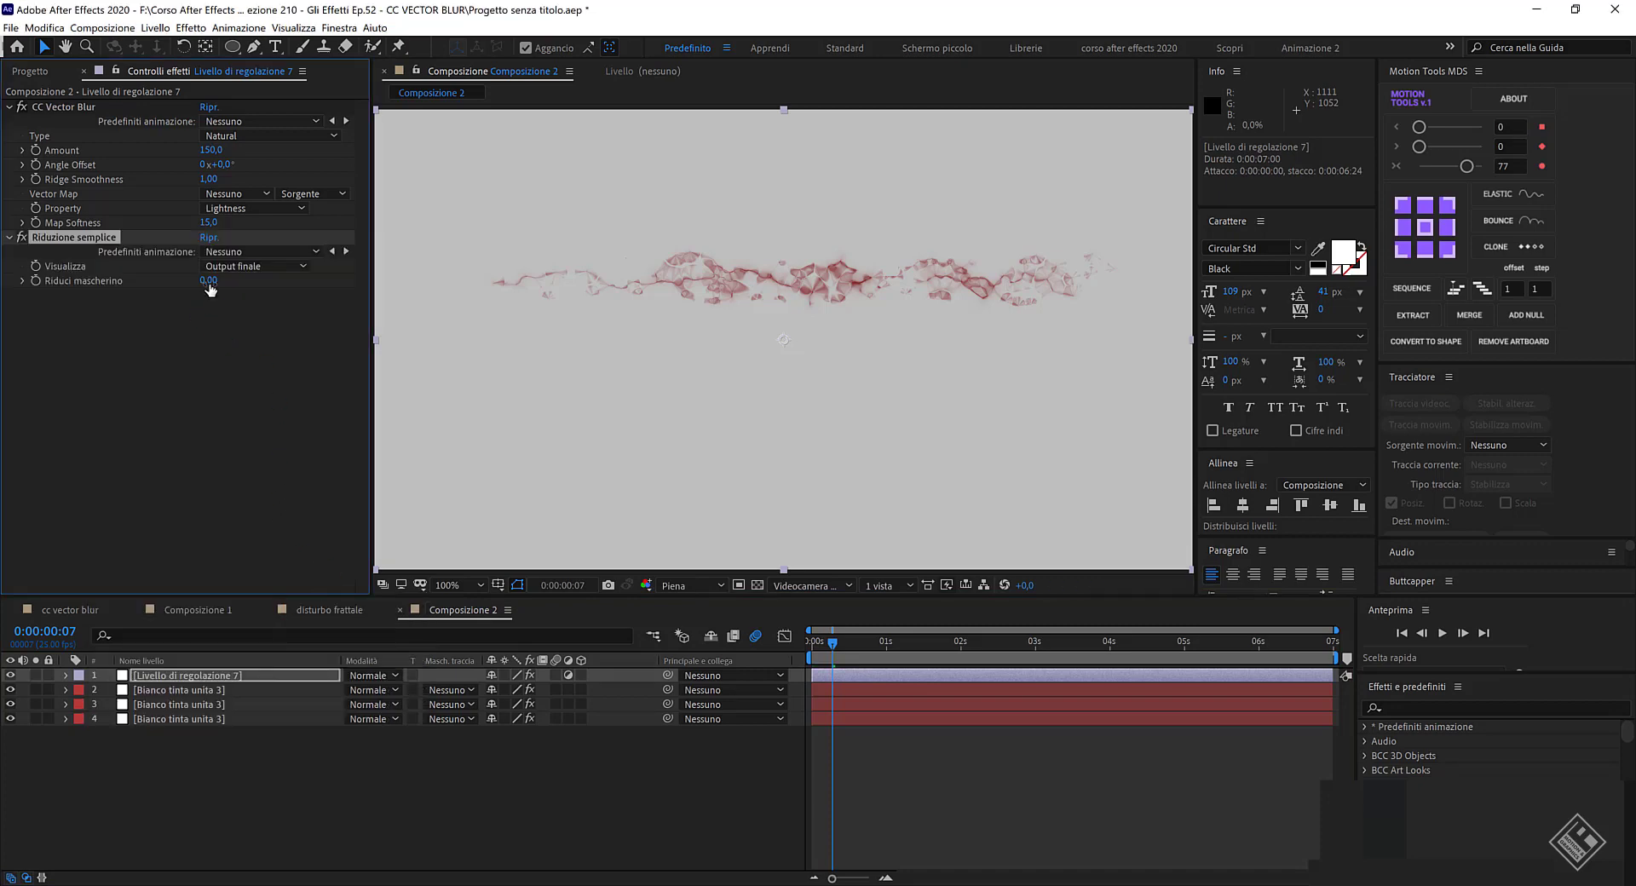
# Set Choke Matte to -1,30 and enable motion blur on the particle layers.
pyautogui.moveTo(205, 283); pyautogui.dragTo(202, 284)
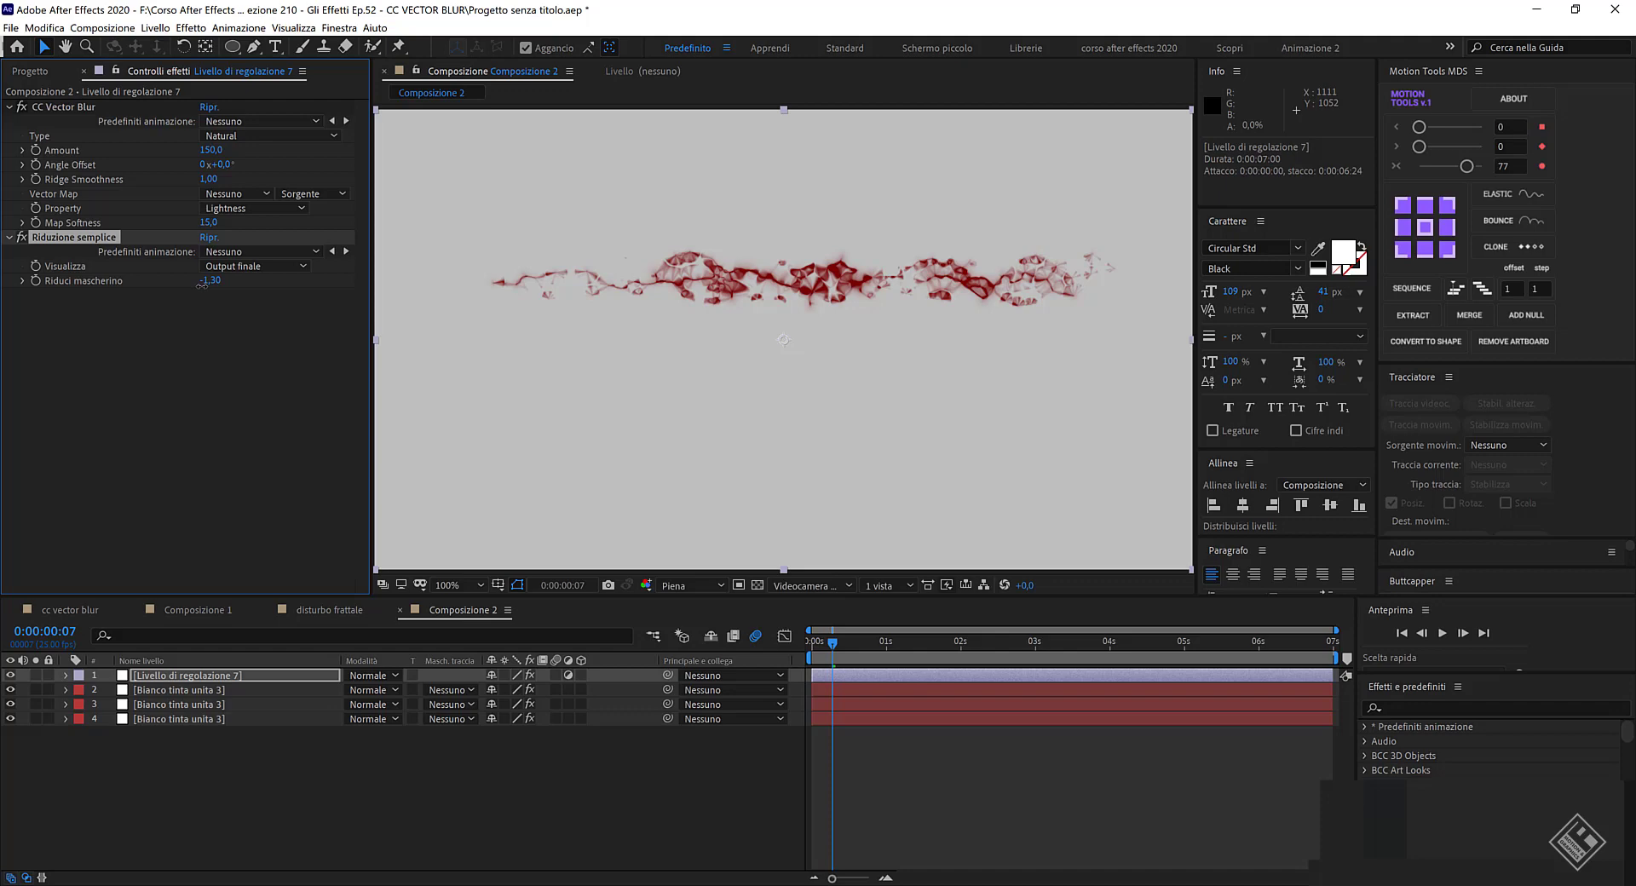
pyautogui.moveTo(192, 284); pyautogui.dragTo(194, 283)
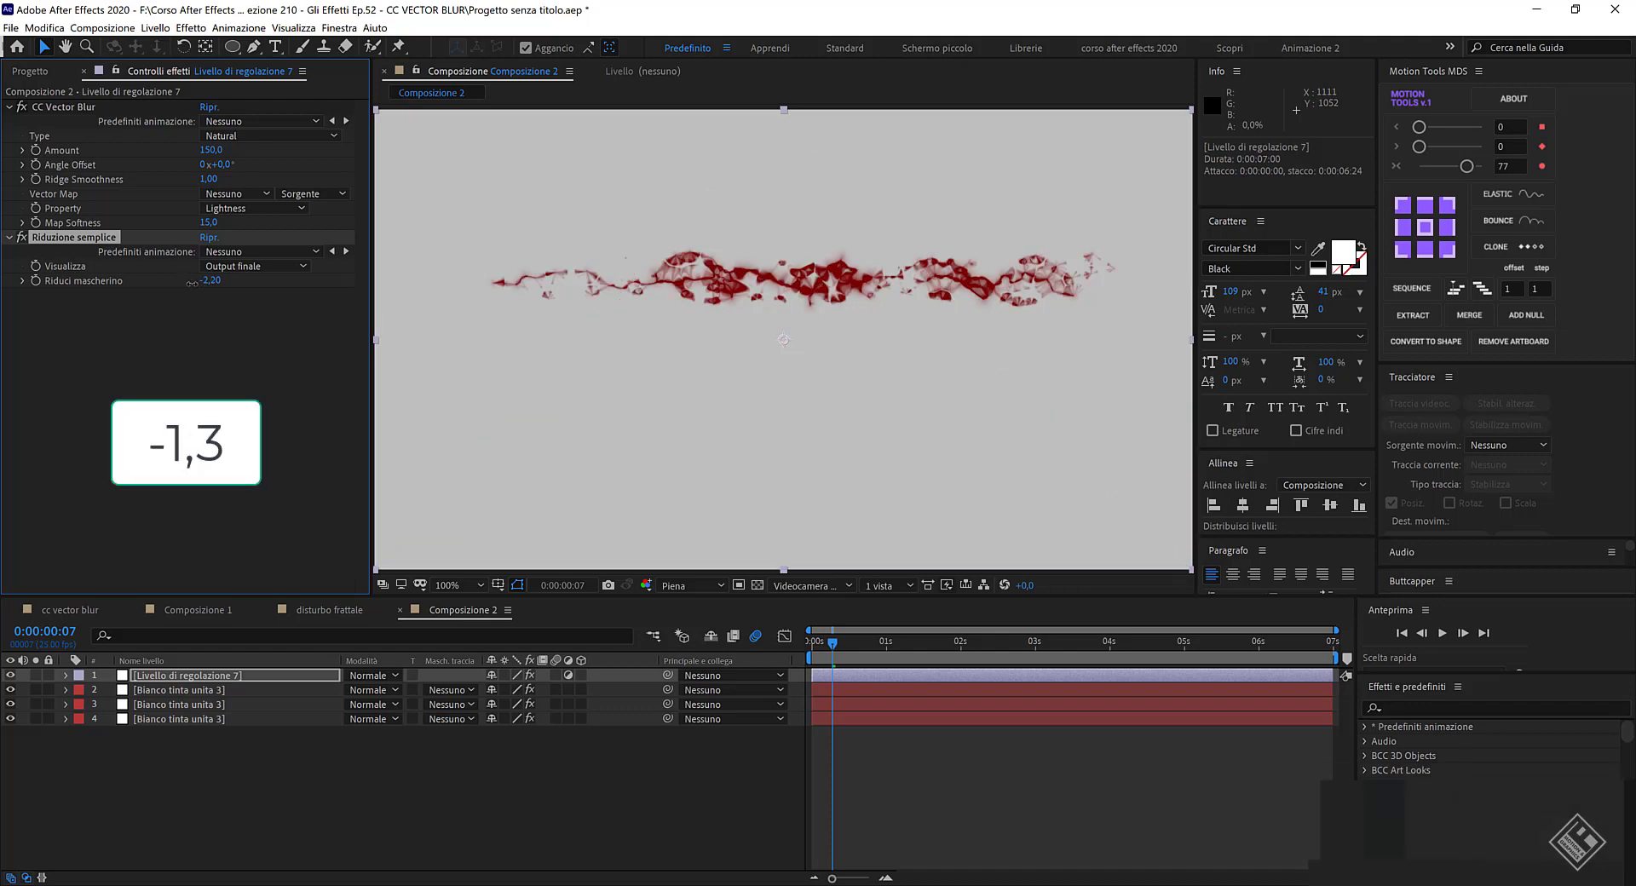
pyautogui.moveTo(192, 284); pyautogui.dragTo(200, 284)
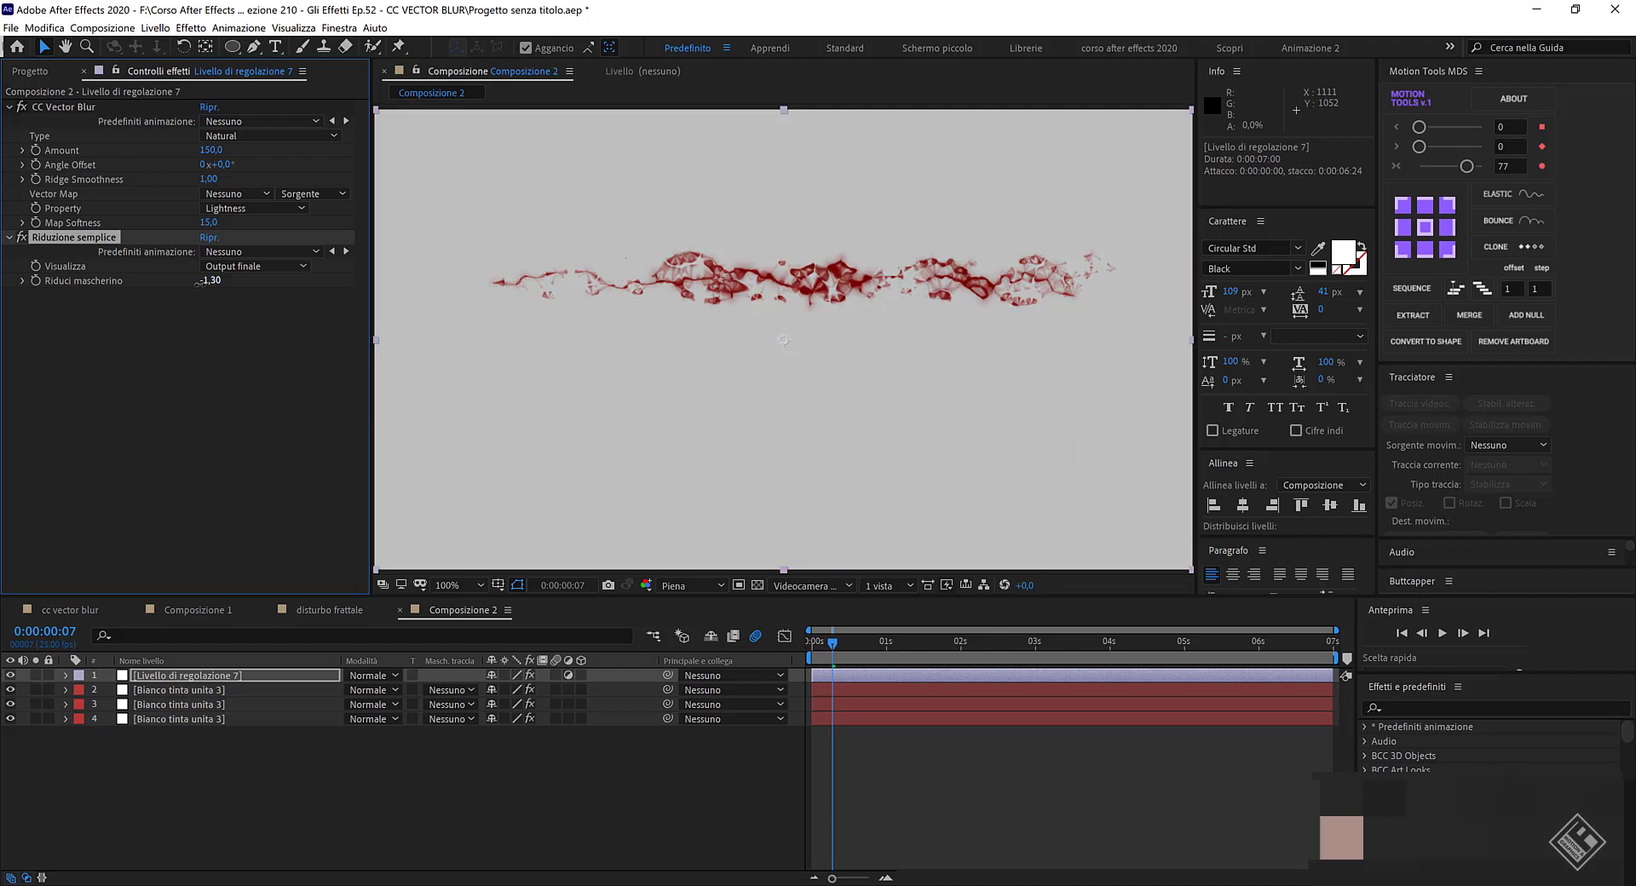
pyautogui.moveTo(209, 280); pyautogui.dragTo(212, 284)
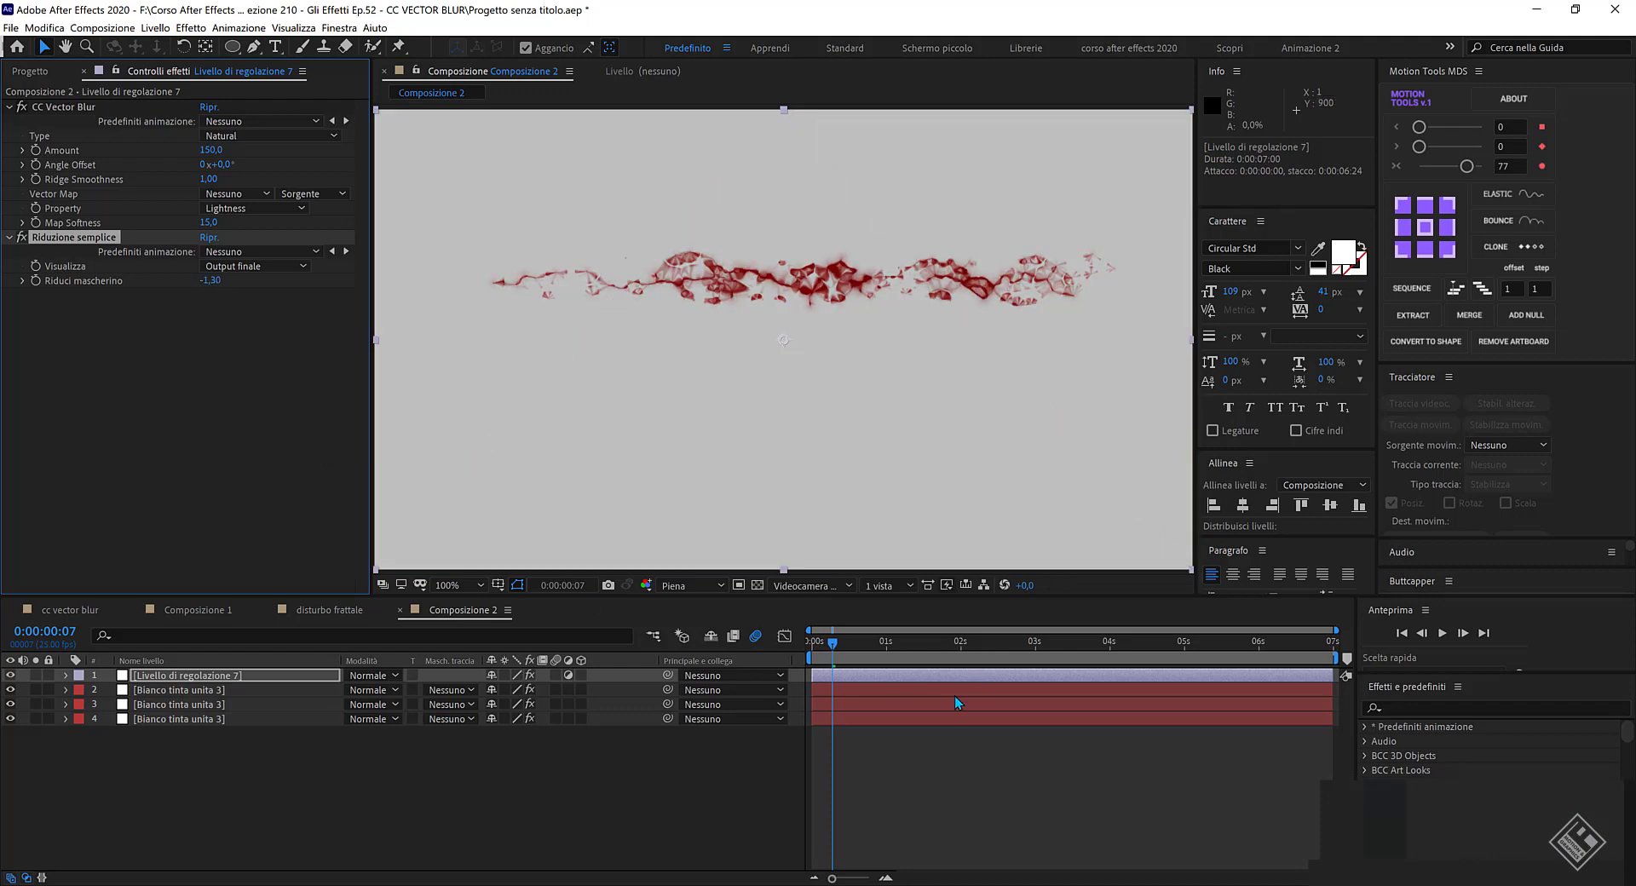
pyautogui.click(554, 688)
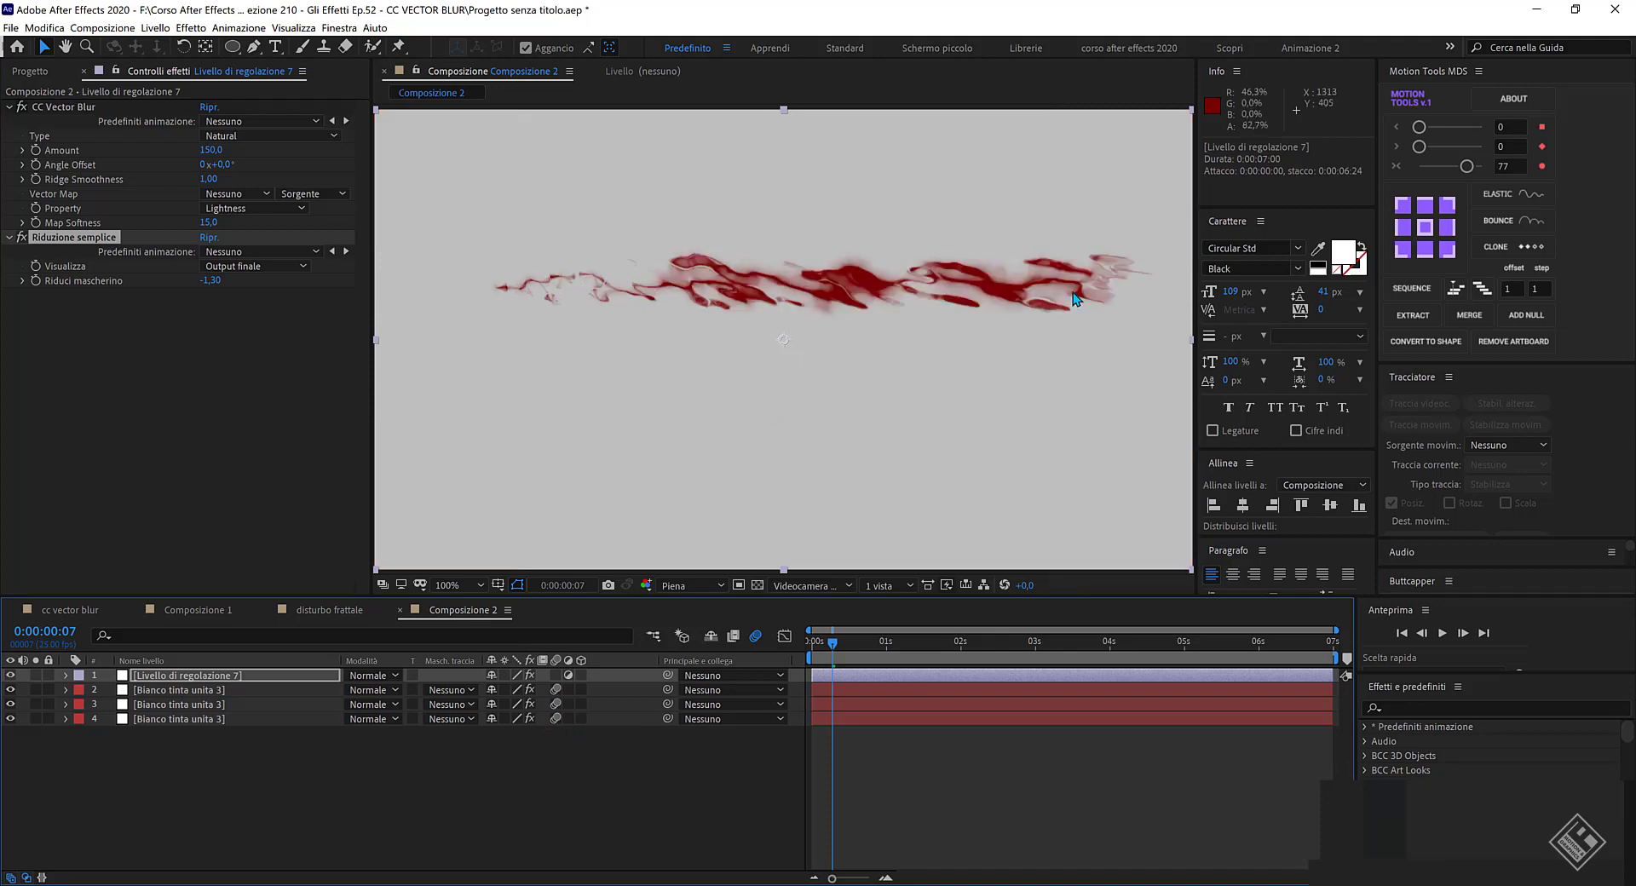
# Add a new adjustment layer at the top of the composition.
pyautogui.rightClick(401, 811)
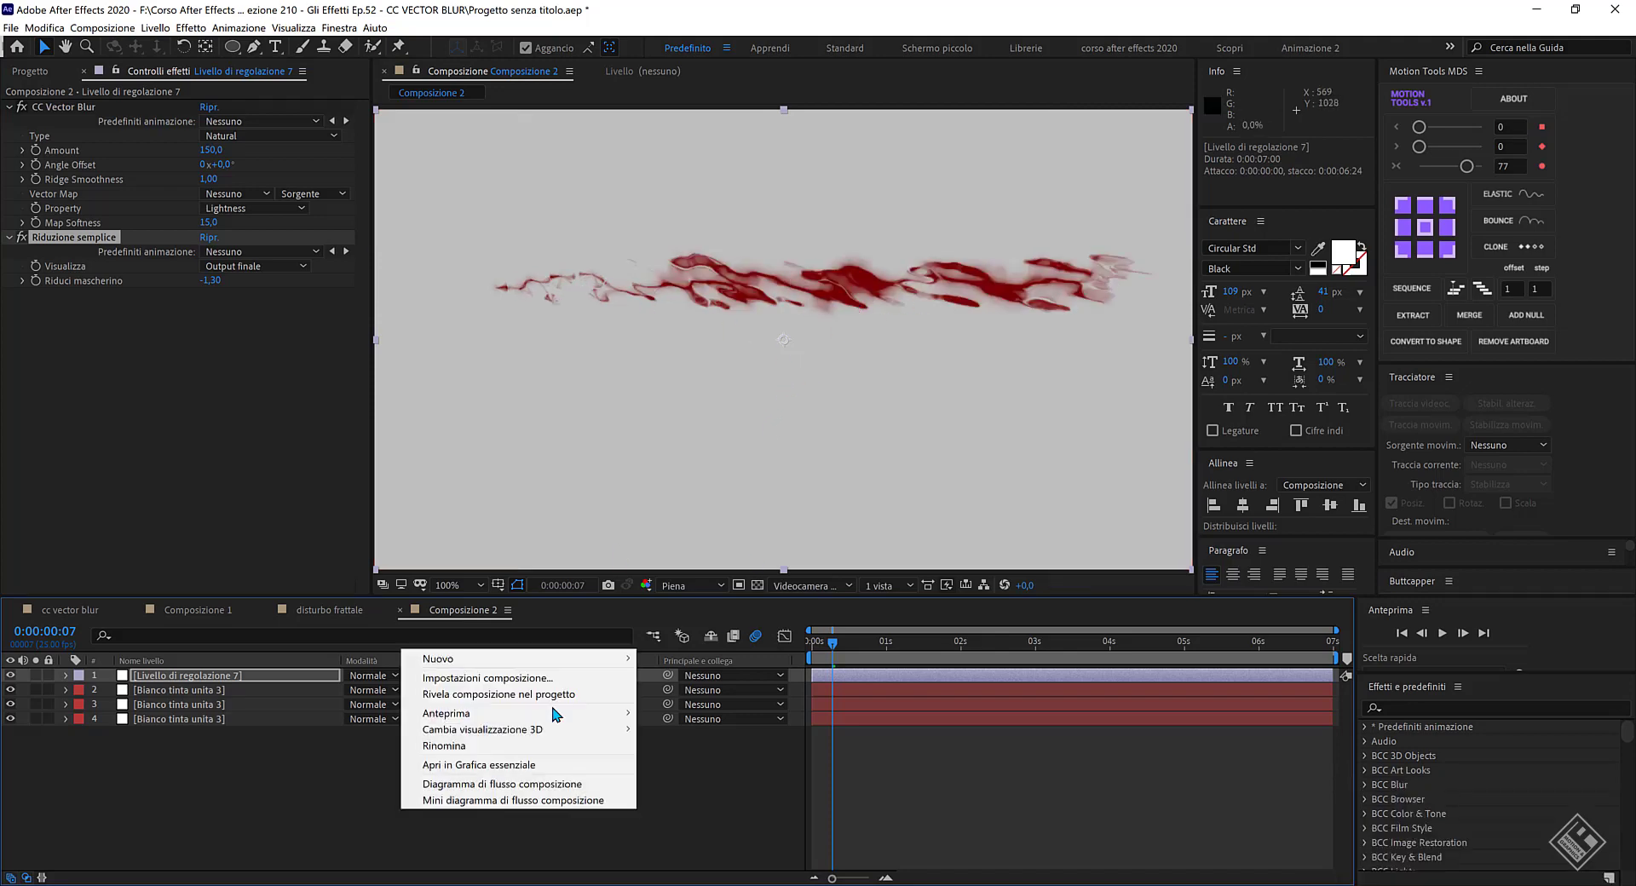
pyautogui.moveTo(583, 663)
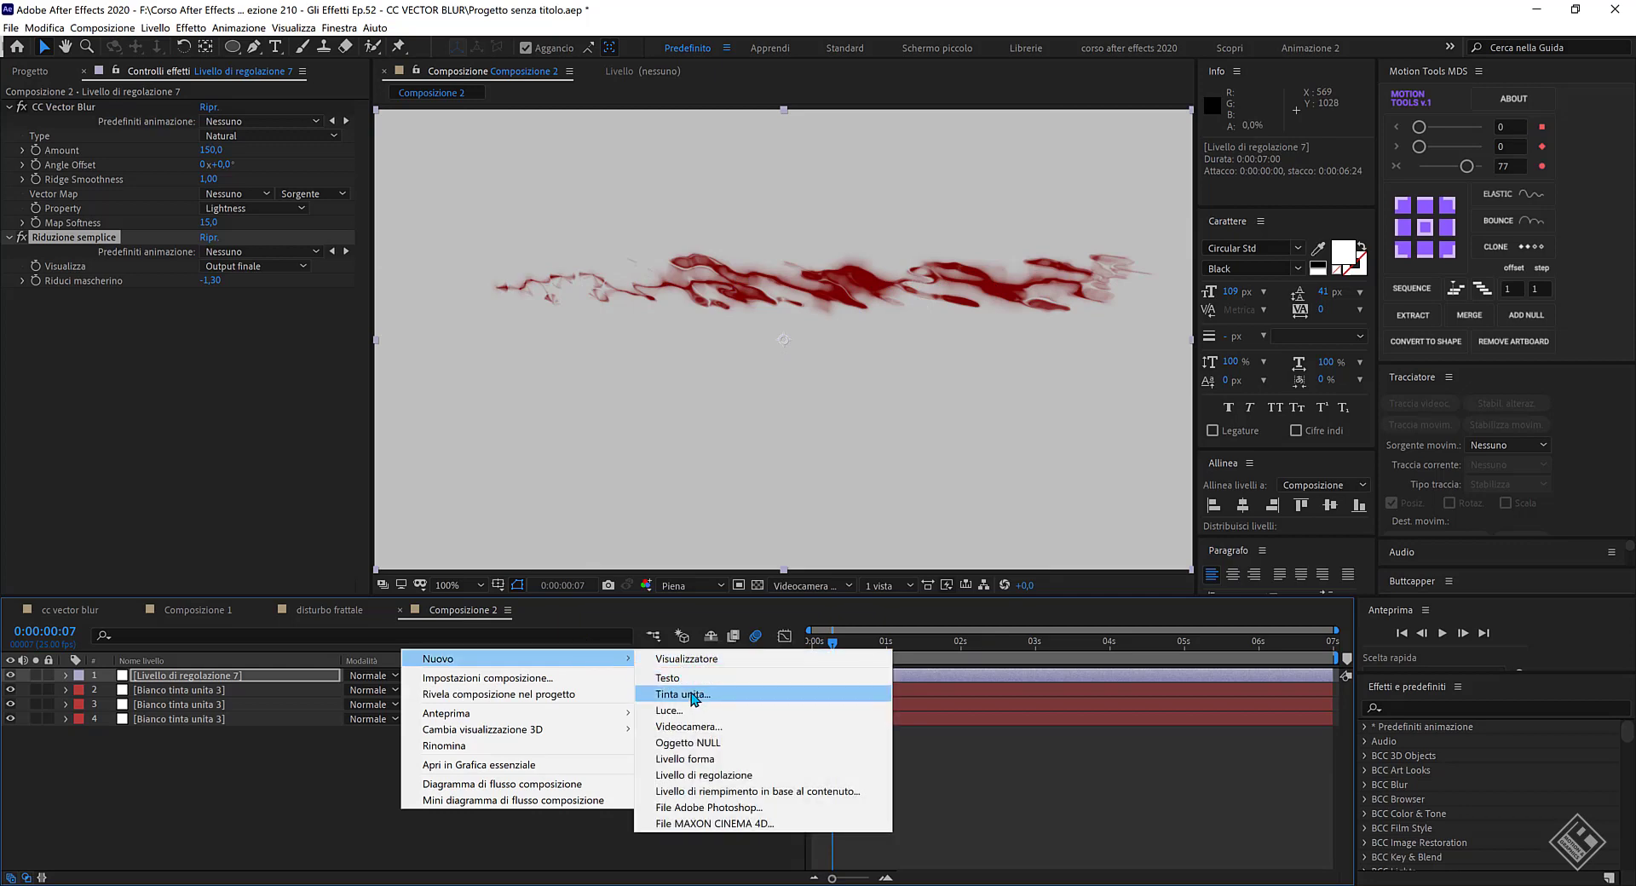
pyautogui.click(682, 775)
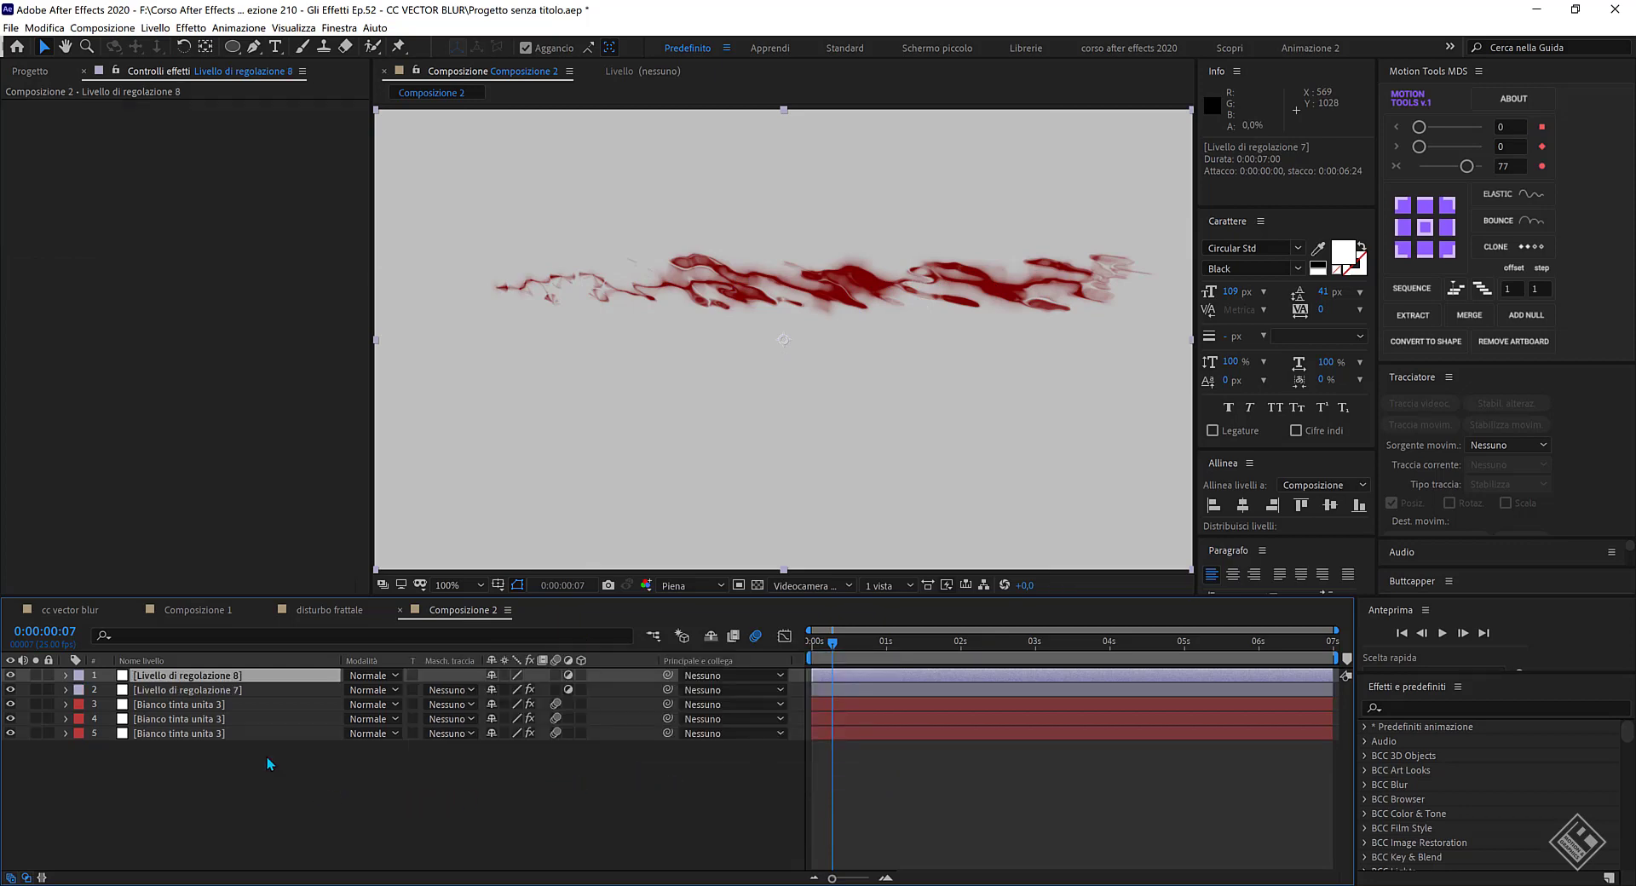
# Apply Effetto movimento pixel (Pixel Motion Blur) to the new adjustment layer.
pyautogui.hotkey('ctrl', 'space')
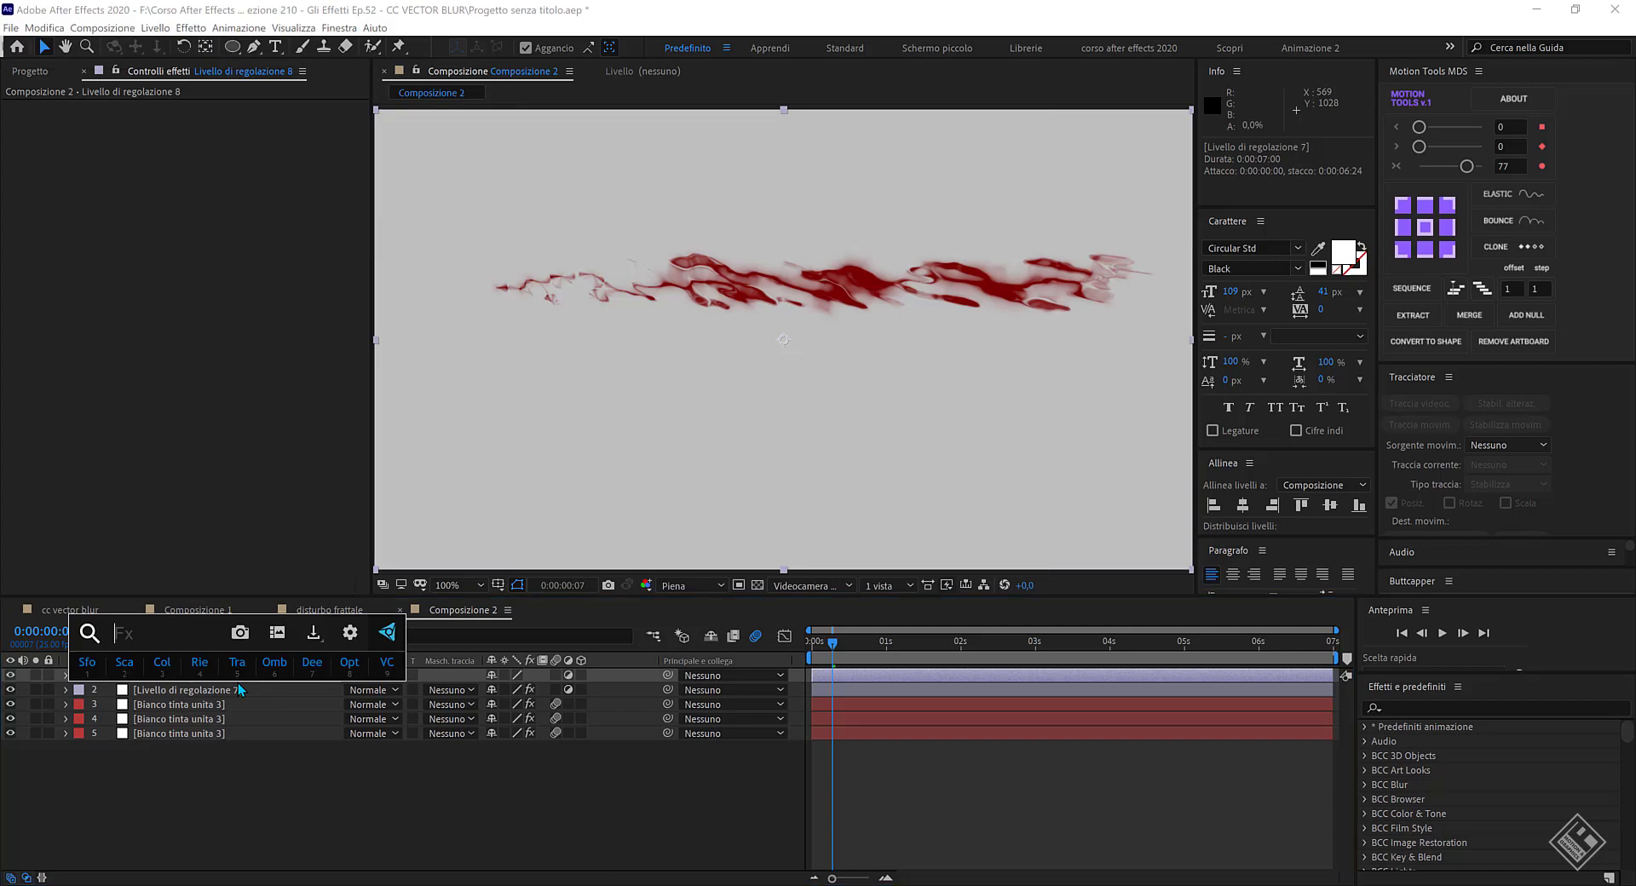
pyautogui.write('movim')
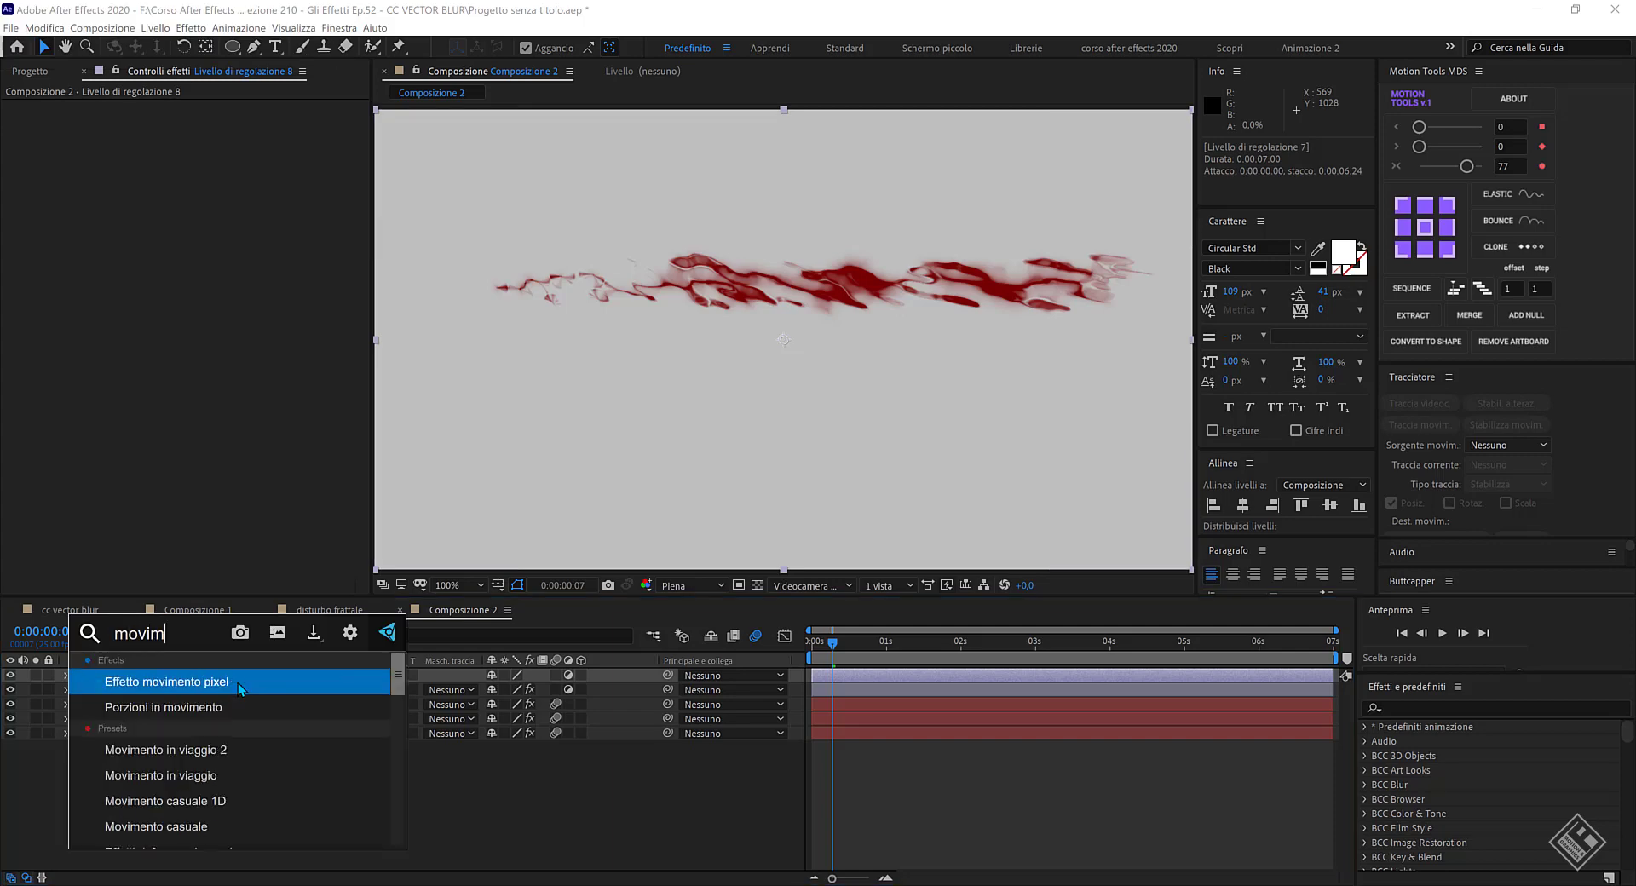
pyautogui.write('e')
pyautogui.click(238, 682)
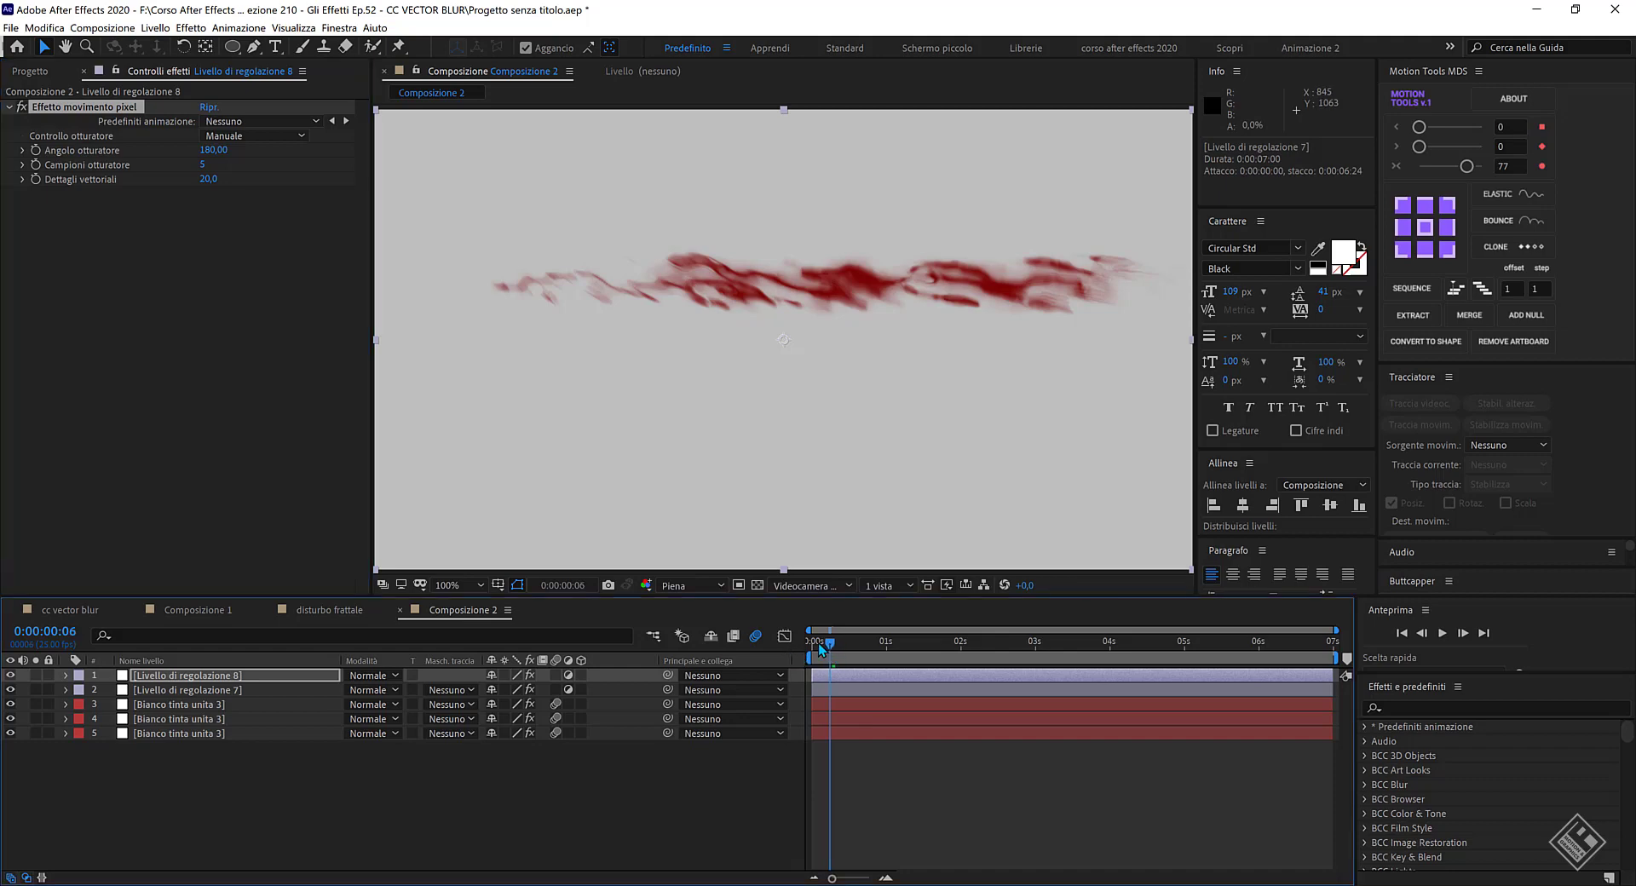
# Rewind to frame 0, show the vector blur layer's effects, and scrub to frame 18.
pyautogui.moveTo(833, 650); pyautogui.dragTo(798, 642)
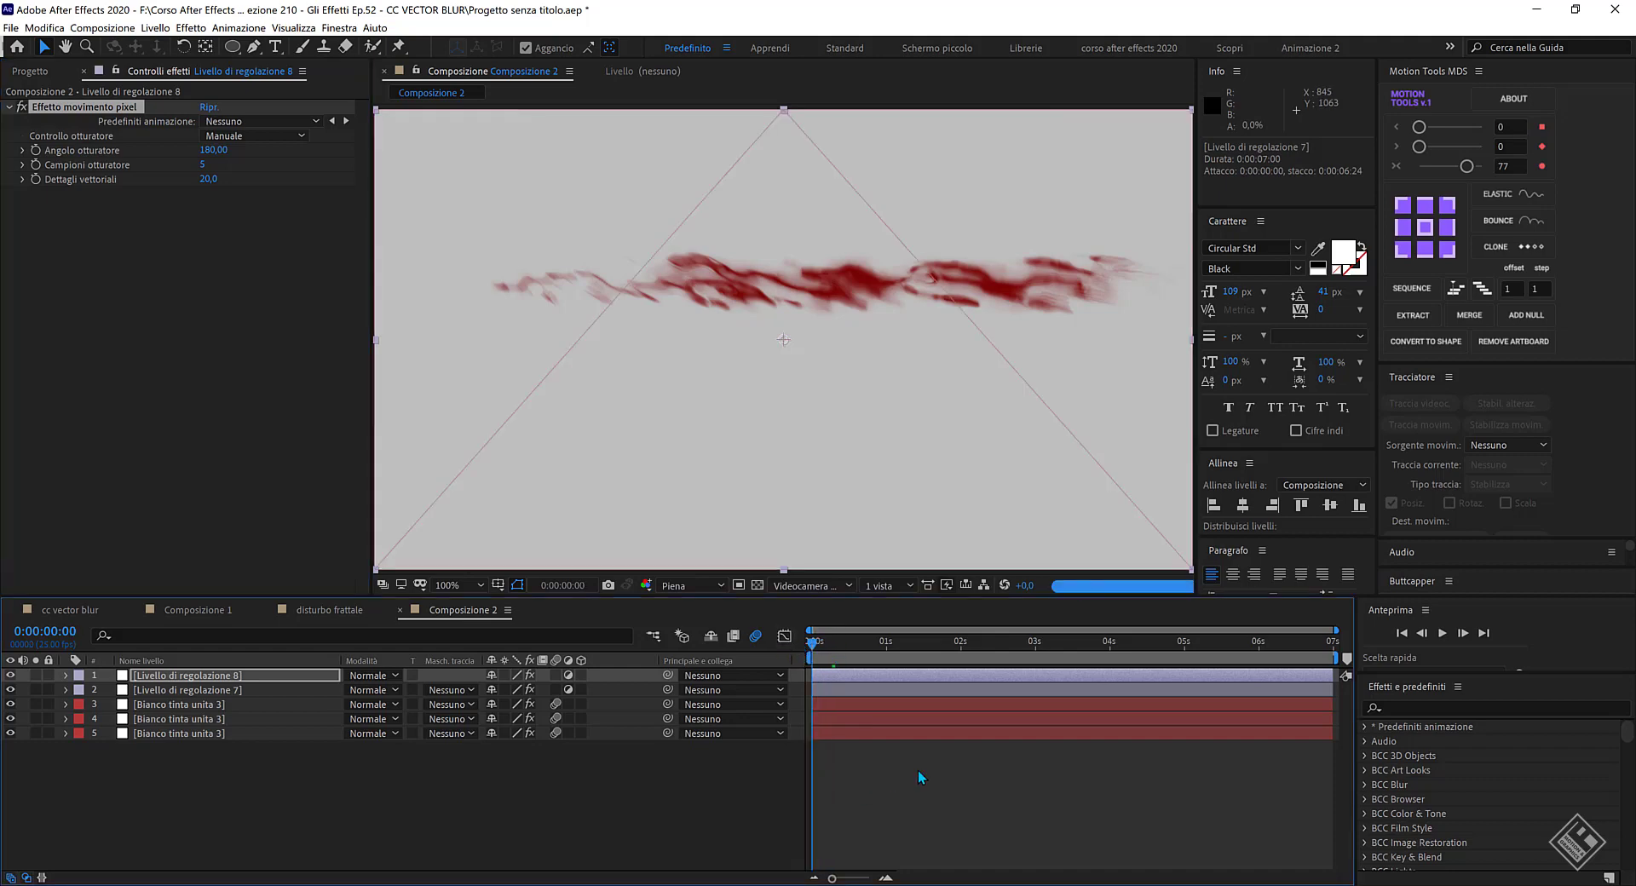
pyautogui.click(654, 692)
pyautogui.moveTo(812, 644)
pyautogui.mouseDown()
pyautogui.moveTo(875, 653)
pyautogui.moveTo(765, 651)
pyautogui.mouseUp()
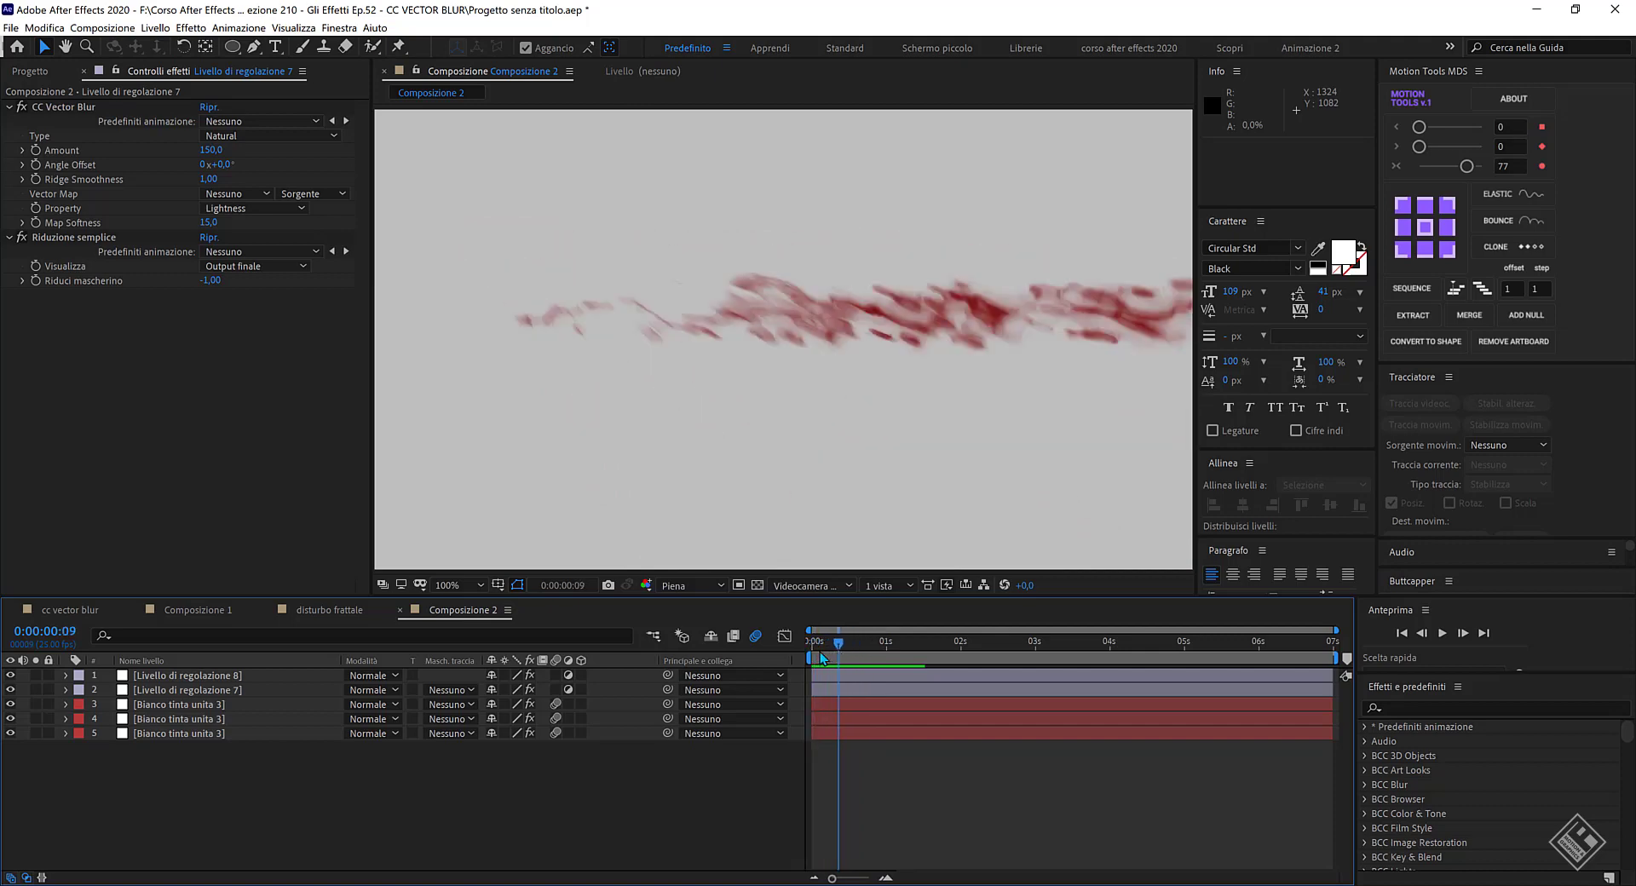